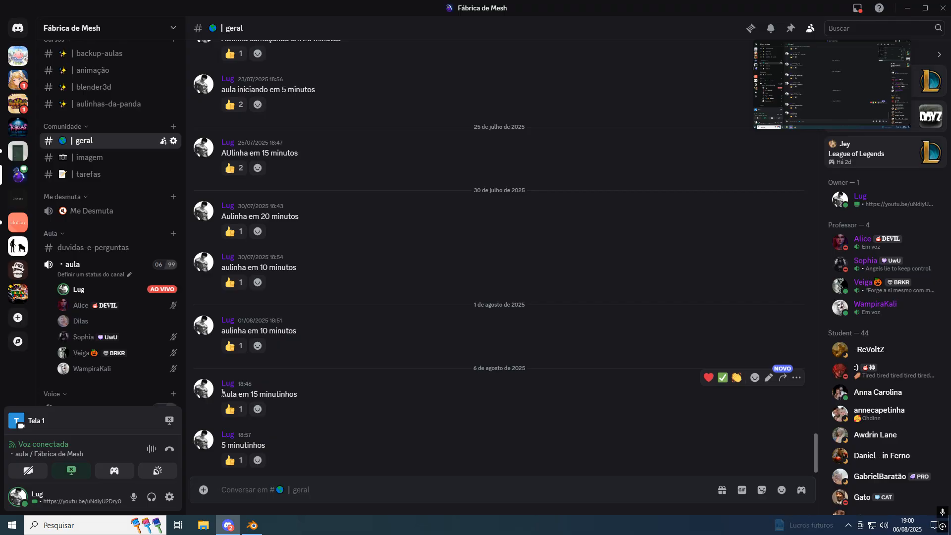
- Open the arquivos channel of the Fábrica de Mesh server and download the attached roupa.obj file
{"action": "left_click", "coordinate": [256, 531]}
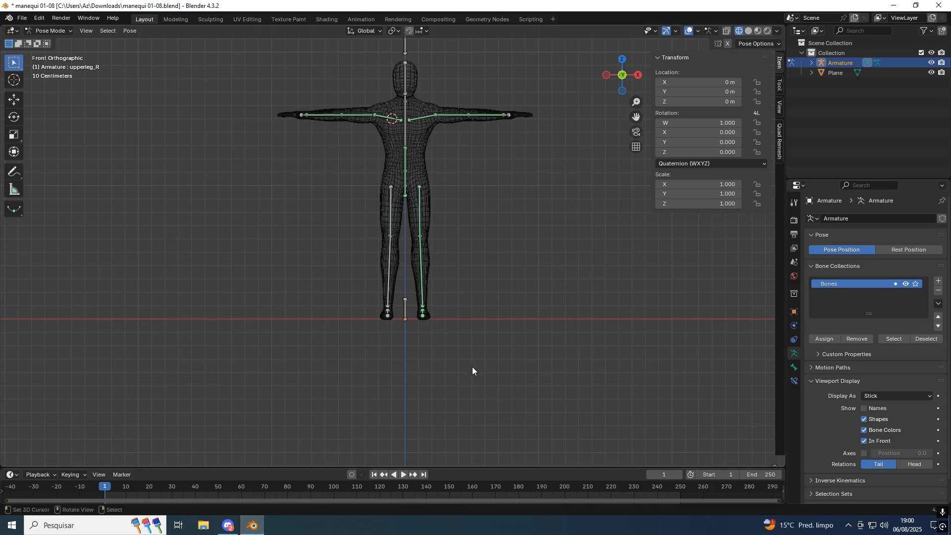
{"action": "left_click", "coordinate": [256, 530]}
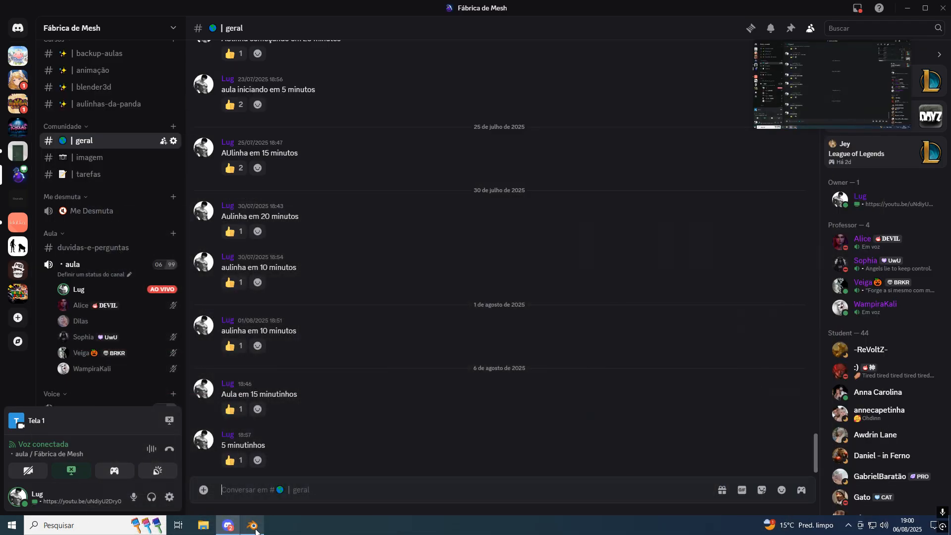
{"action": "scroll", "coordinate": [132, 213], "scroll_direction": "up", "scroll_amount": 5}
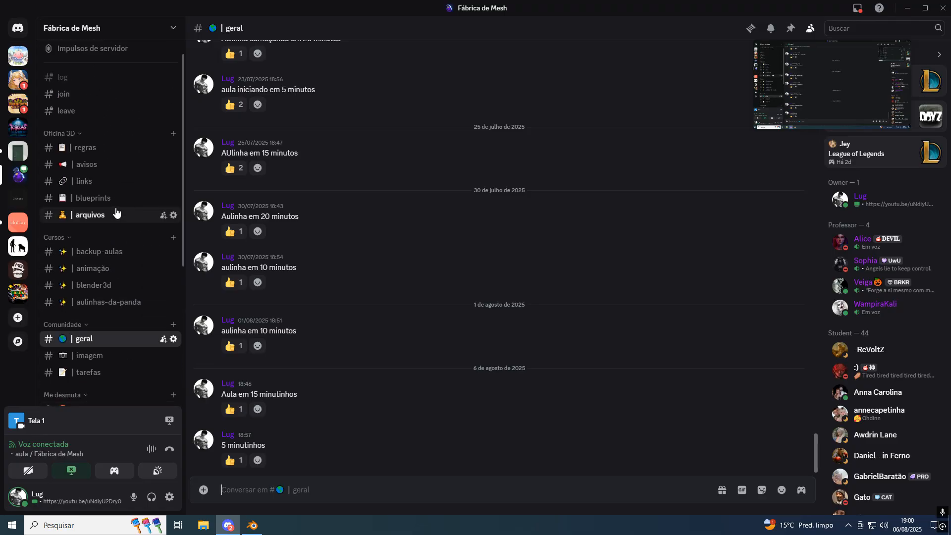
{"action": "left_click", "coordinate": [109, 216]}
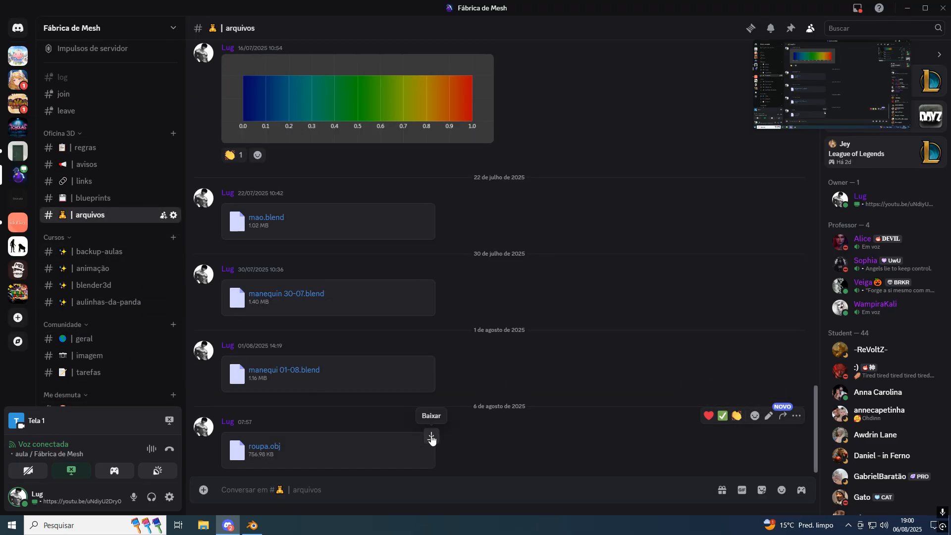
{"action": "left_click", "coordinate": [432, 436]}
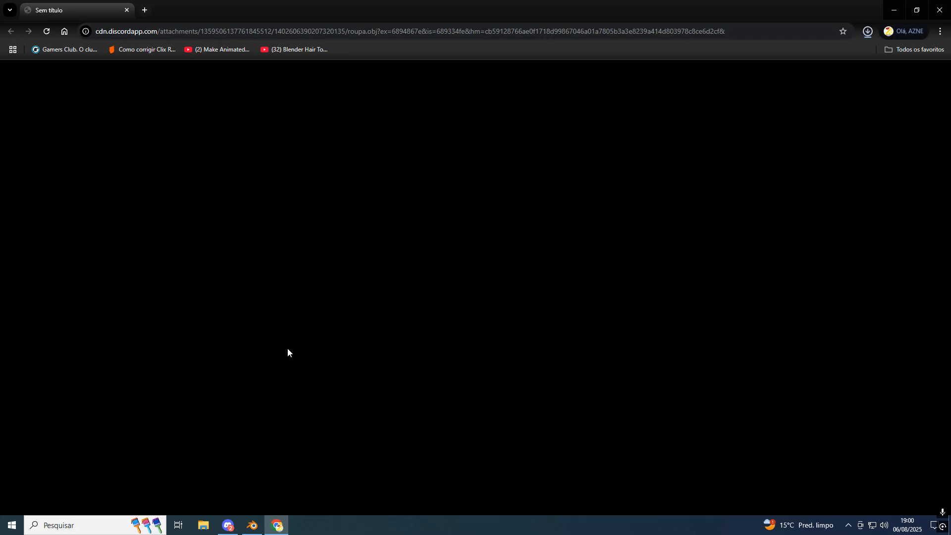
{"action": "left_click", "coordinate": [228, 527]}
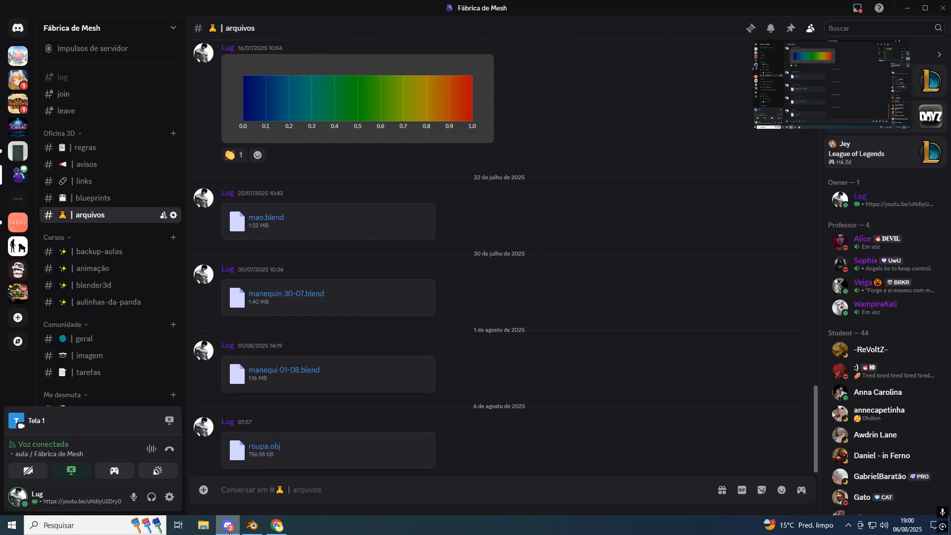
- Switch to Blender, leave pose mode on the armature and select the mannequin mesh in object mode
{"action": "left_click", "coordinate": [252, 527]}
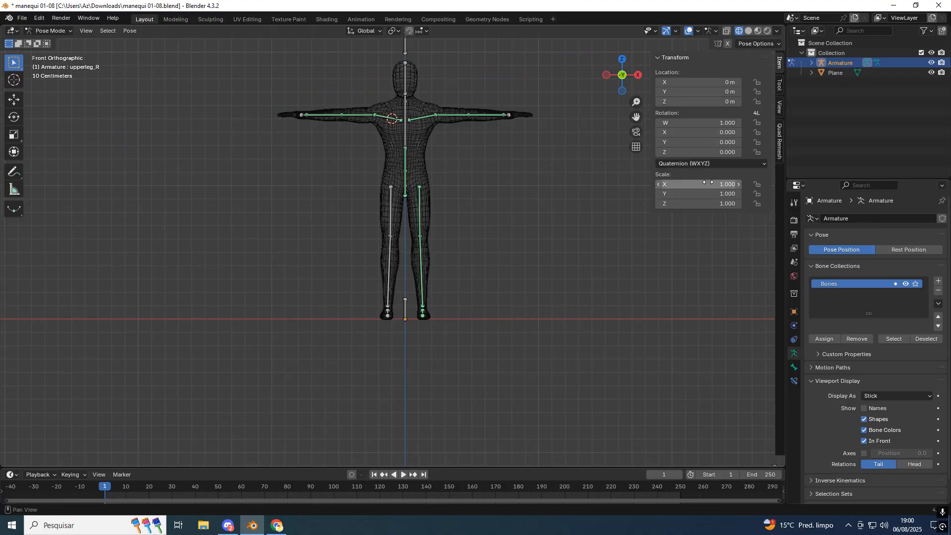
{"action": "left_click", "coordinate": [460, 116]}
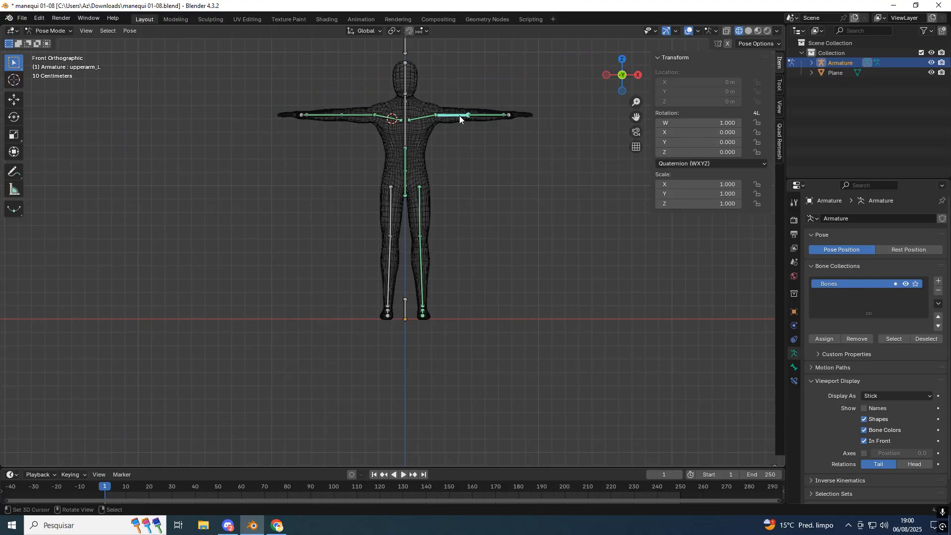
{"action": "key", "text": "KP_Decimal"}
{"action": "key", "text": "KP_1"}
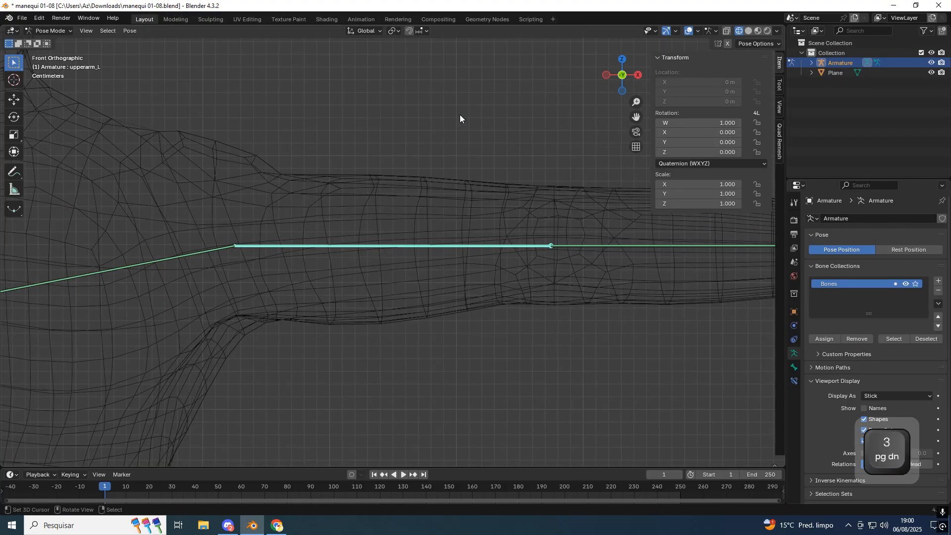
{"action": "scroll", "coordinate": [413, 104], "scroll_direction": "down", "scroll_amount": 10}
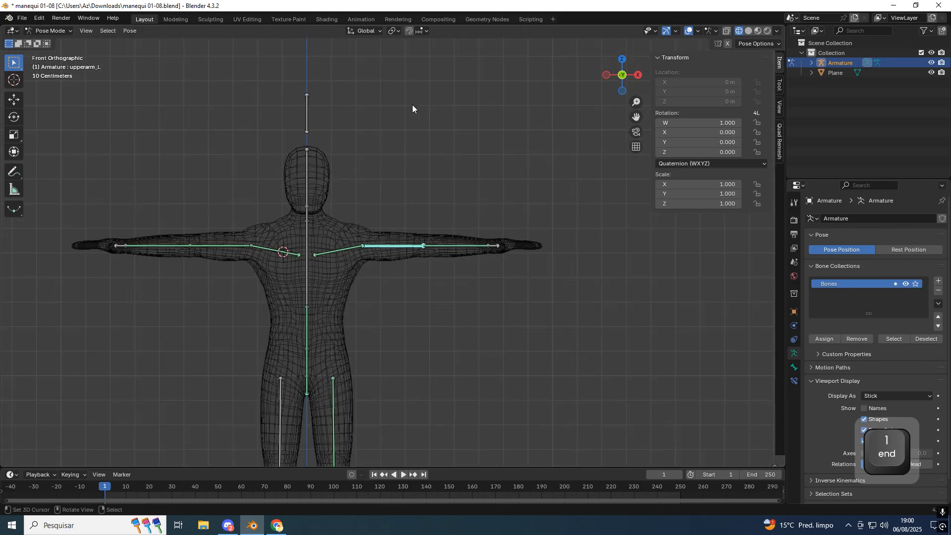
{"action": "middle_click_drag", "start_coordinate": [370, 201], "coordinate": [353, 210], "text": "shift"}
{"action": "key", "text": "KP_1"}
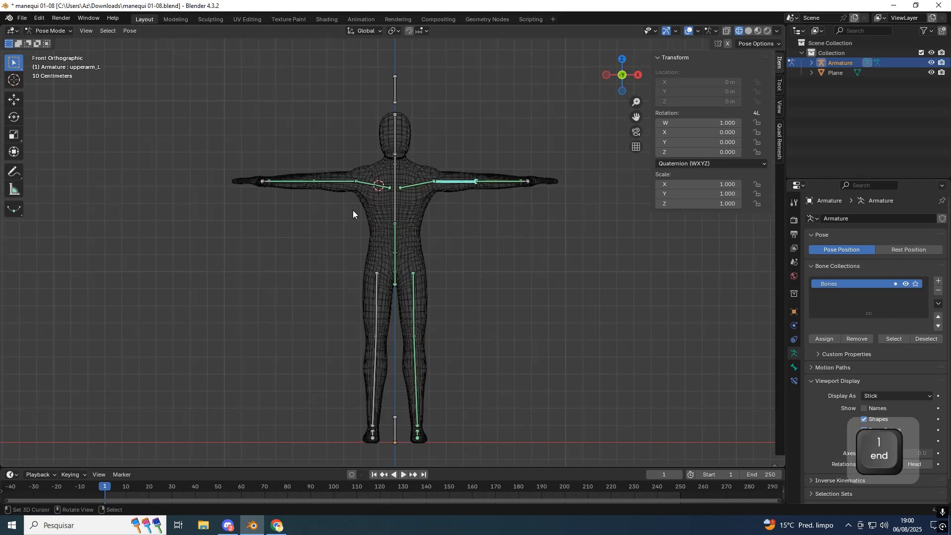
{"action": "scroll", "coordinate": [392, 202], "scroll_direction": "up", "scroll_amount": 1}
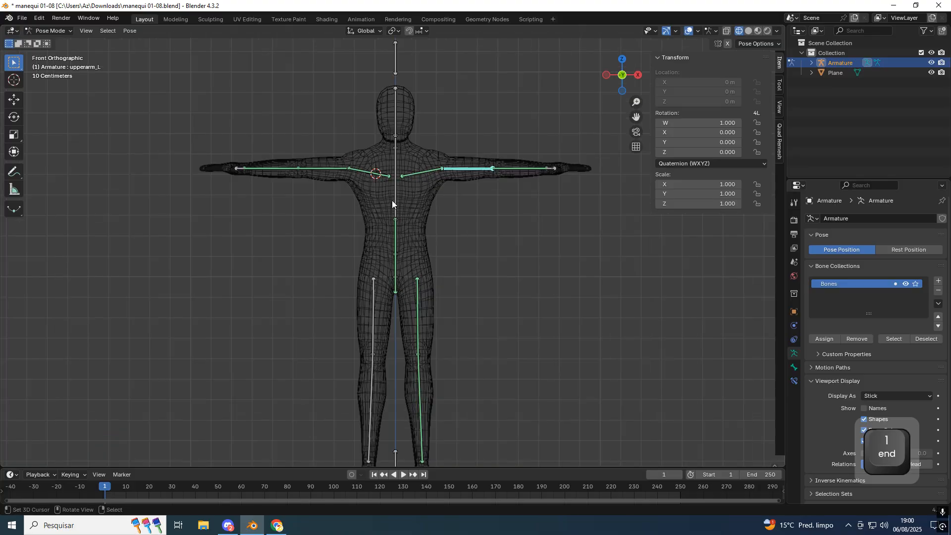
{"action": "left_click", "coordinate": [400, 165]}
{"action": "left_click", "coordinate": [396, 162]}
{"action": "left_click", "coordinate": [415, 159]}
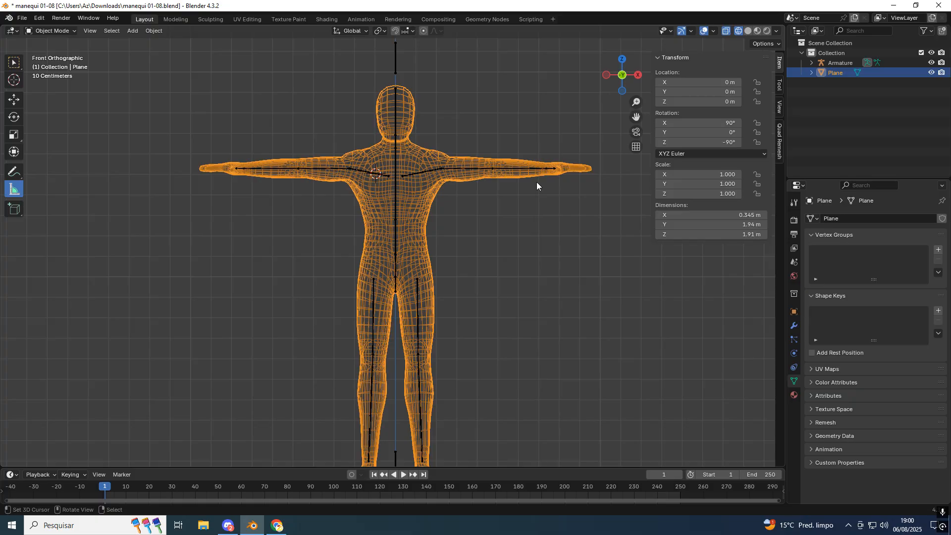
- Import roupa.obj from the Downloads folder as a Wavefront OBJ
{"action": "scroll", "coordinate": [325, 56], "scroll_direction": "down", "scroll_amount": 1}
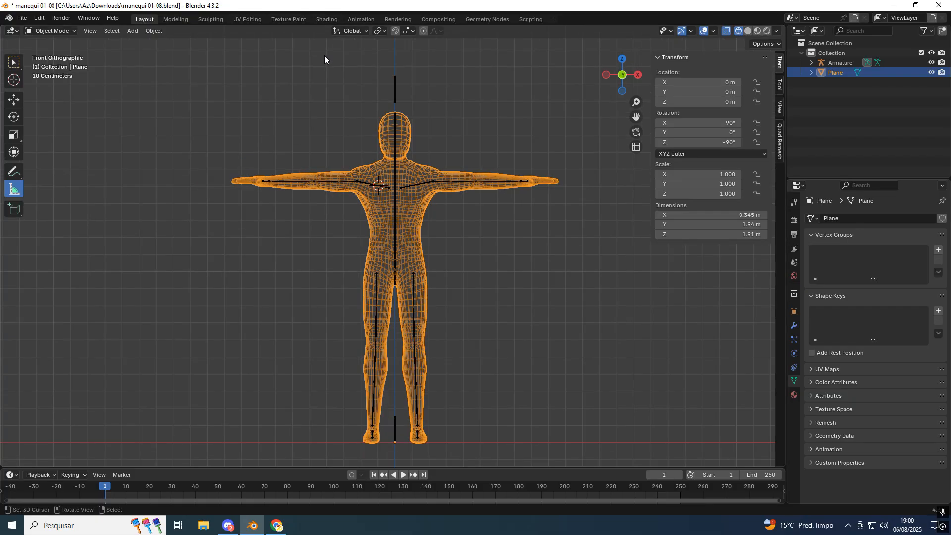
{"action": "scroll", "coordinate": [325, 56], "scroll_direction": "down", "scroll_amount": 1}
{"action": "left_click", "coordinate": [22, 17]}
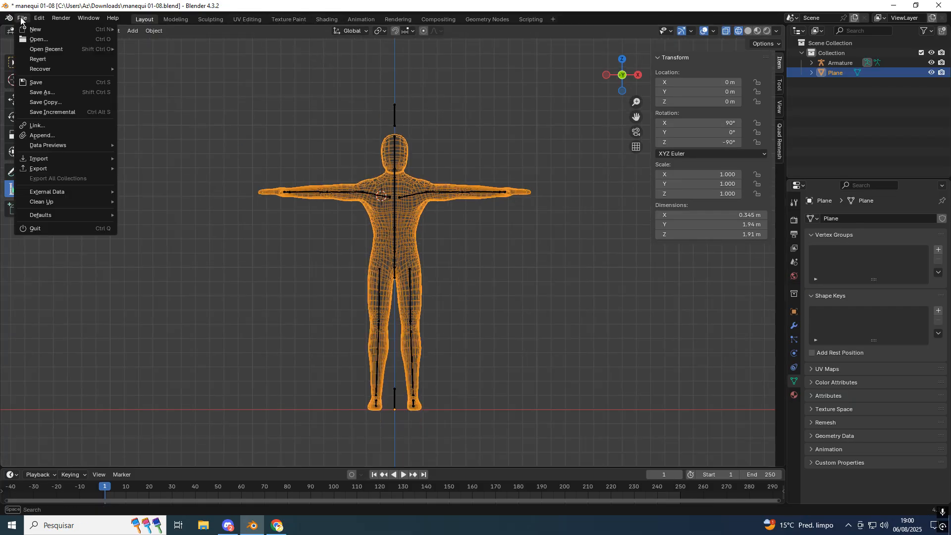
{"action": "left_click", "coordinate": [22, 18]}
{"action": "left_click", "coordinate": [22, 18]}
{"action": "mouse_move", "coordinate": [56, 159]}
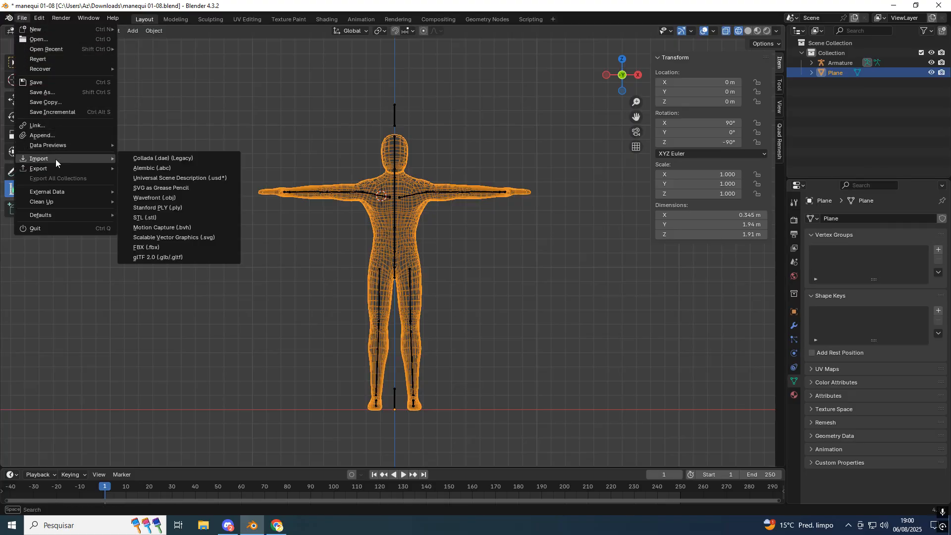
{"action": "left_click", "coordinate": [186, 200]}
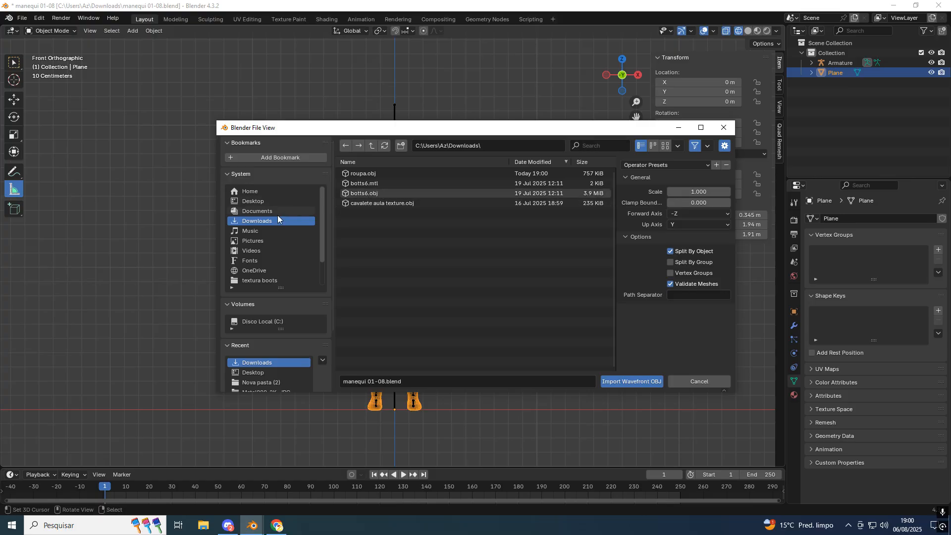
{"action": "left_click", "coordinate": [362, 175]}
{"action": "left_click", "coordinate": [619, 381]}
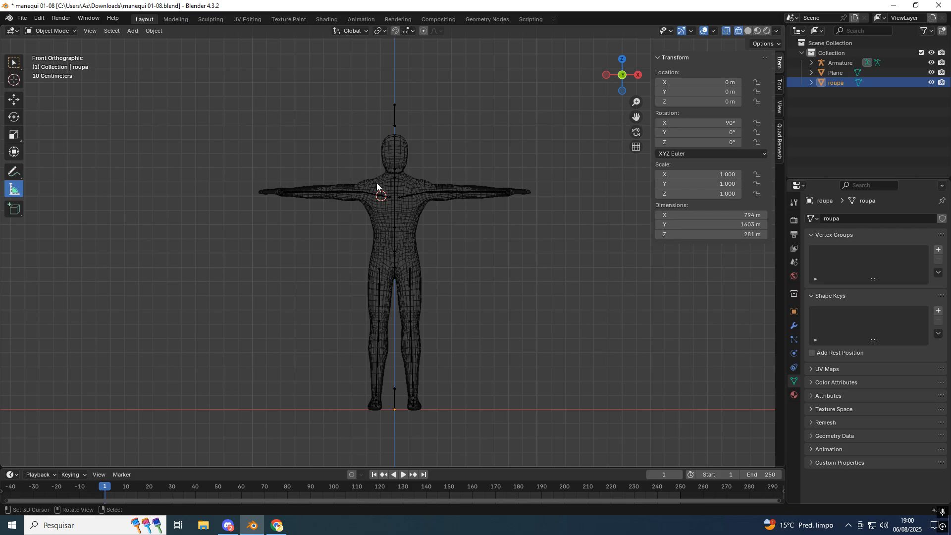
- Frame the imported clothing and examine its shape and size from the front and at an angle
{"action": "scroll", "coordinate": [421, 187], "scroll_direction": "up", "scroll_amount": 2}
{"action": "middle_click_drag", "start_coordinate": [375, 195], "coordinate": [400, 229]}
{"action": "key", "text": "KP_1"}
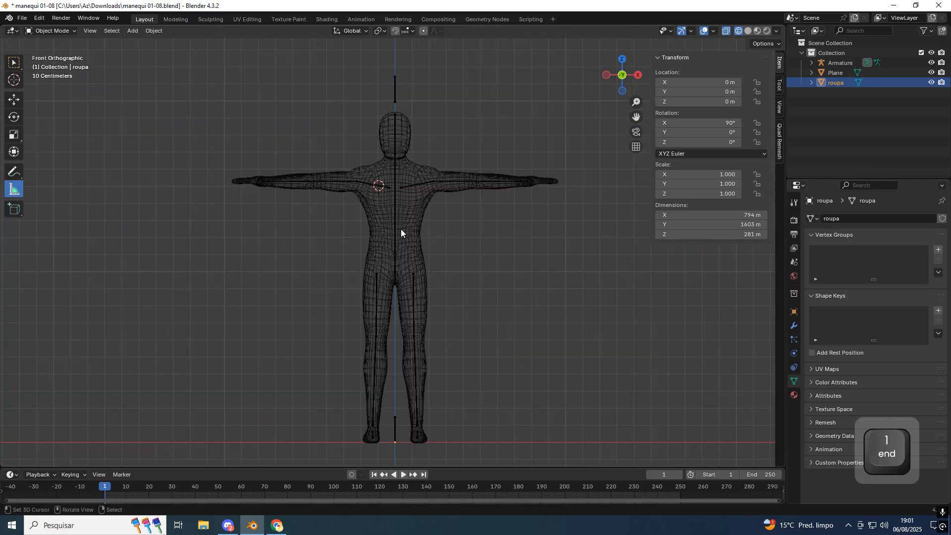
{"action": "key", "text": "KP_Decimal"}
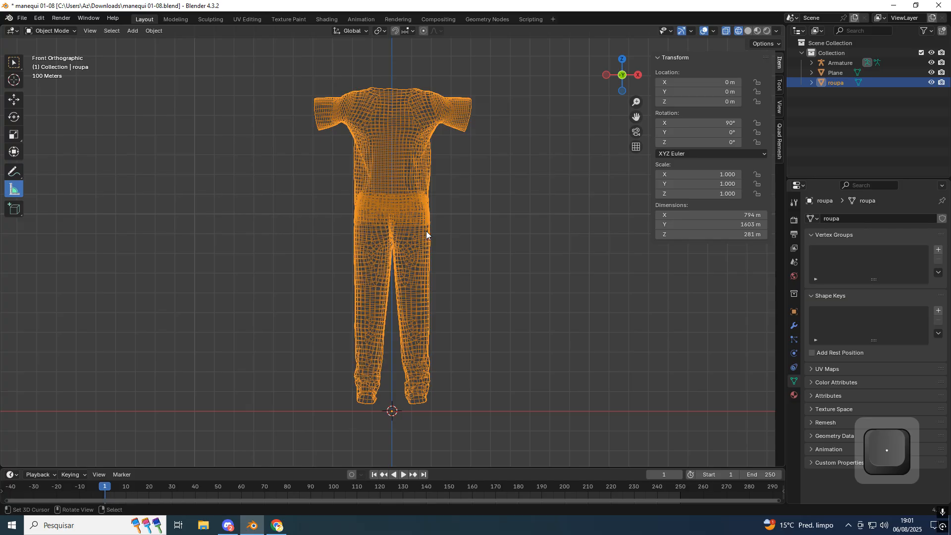
{"action": "middle_click_drag", "start_coordinate": [418, 216], "coordinate": [439, 254]}
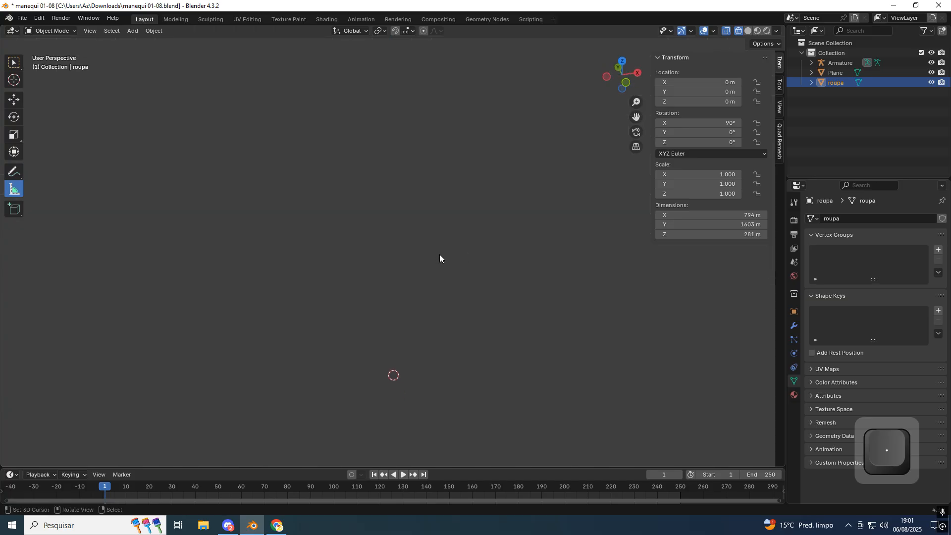
{"action": "key", "text": "KP_5"}
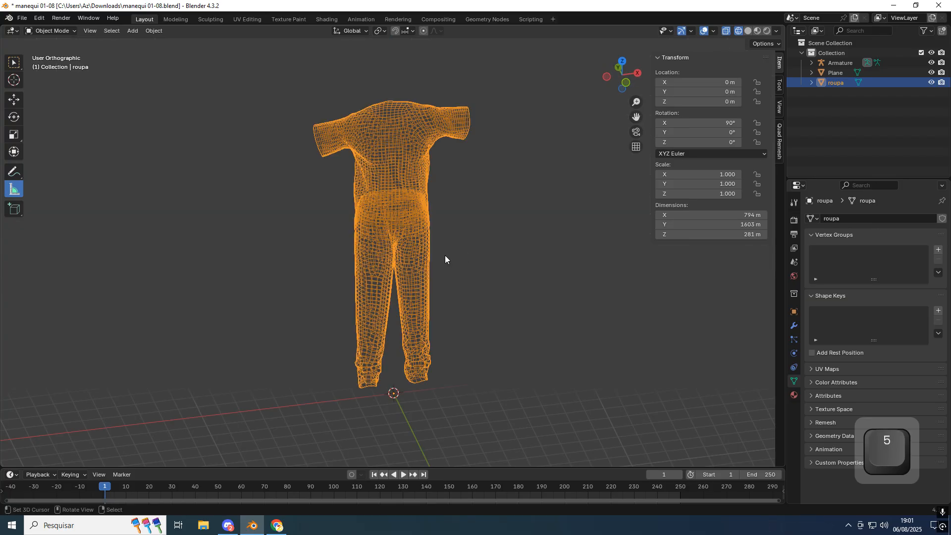
{"action": "key", "text": "KP_1"}
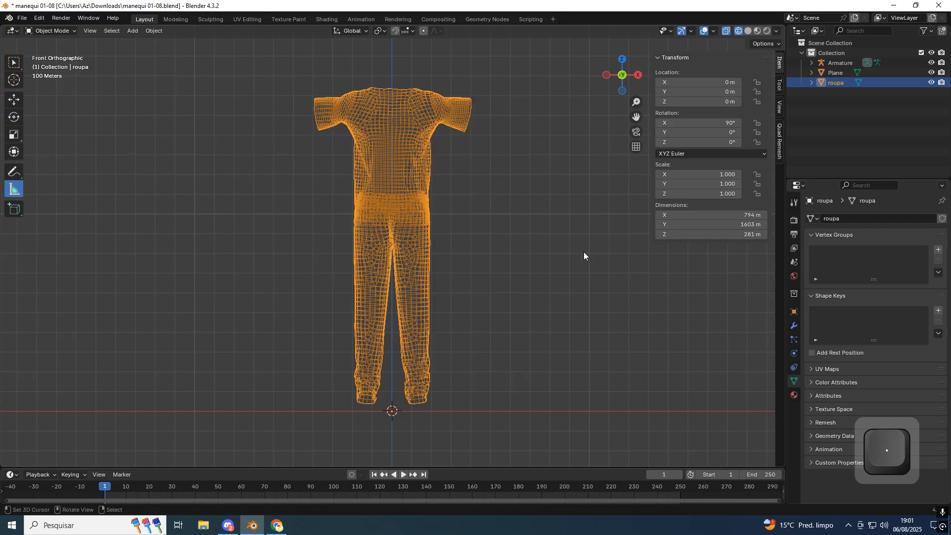
- Delete the imported roupa clothing object from the scene
{"action": "left_click", "coordinate": [840, 73]}
{"action": "left_click", "coordinate": [832, 82]}
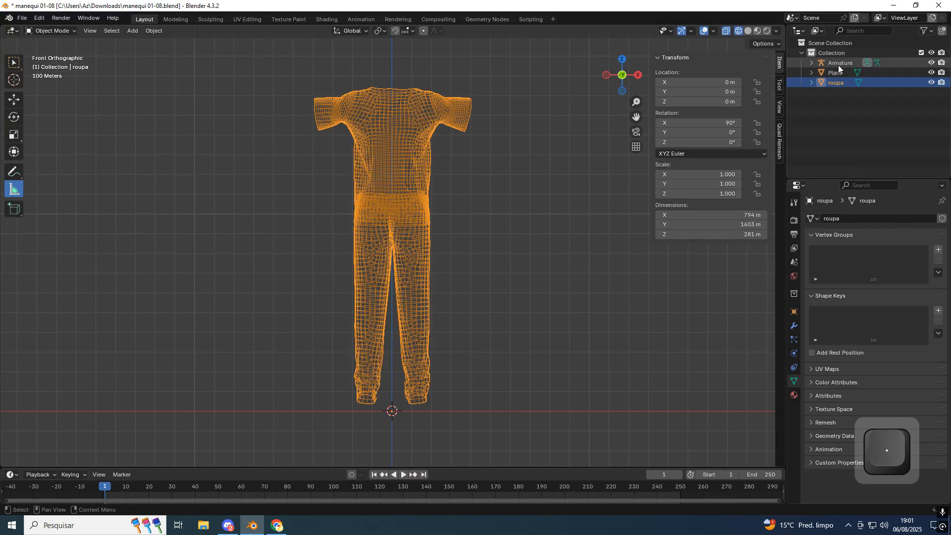
{"action": "middle_click_drag", "start_coordinate": [617, 356], "coordinate": [625, 256], "text": "shift"}
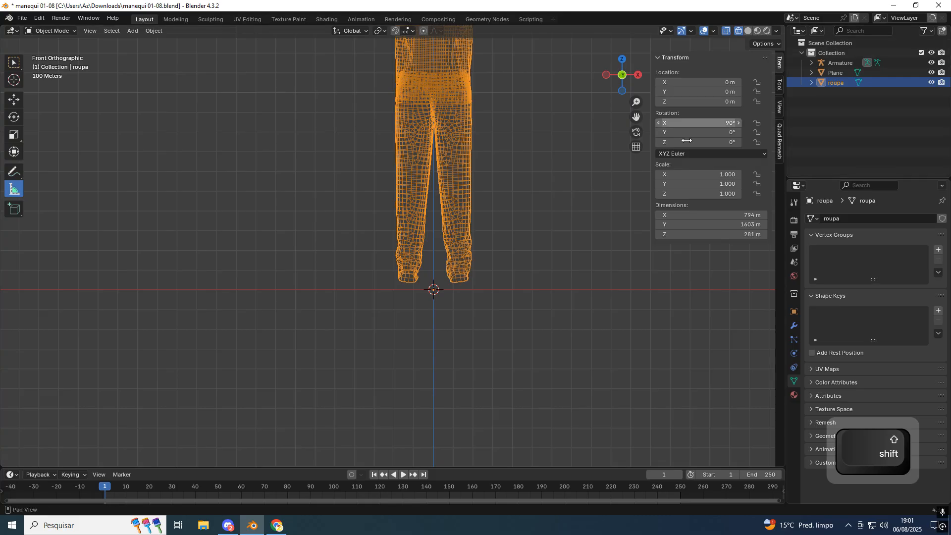
{"action": "scroll", "coordinate": [439, 290], "scroll_direction": "up", "scroll_amount": 4}
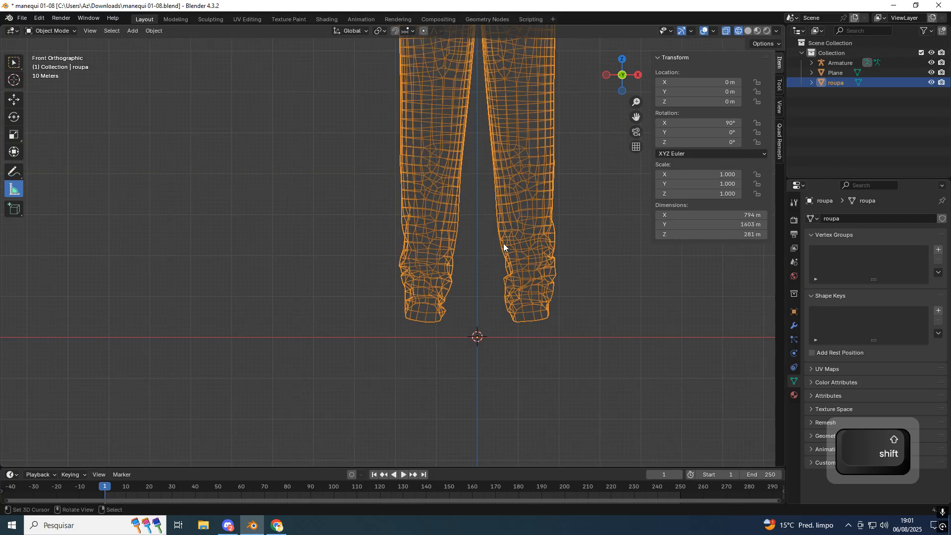
{"action": "key", "text": "x"}
{"action": "left_click", "coordinate": [504, 243]}
- Return to the mannequin and select its body mesh in object mode
{"action": "middle_click_drag", "start_coordinate": [504, 243], "coordinate": [403, 270], "text": "shift"}
{"action": "scroll", "coordinate": [406, 228], "scroll_direction": "up", "scroll_amount": 5}
{"action": "left_click", "coordinate": [433, 148]}
{"action": "key", "text": "ctrl+Tab"}
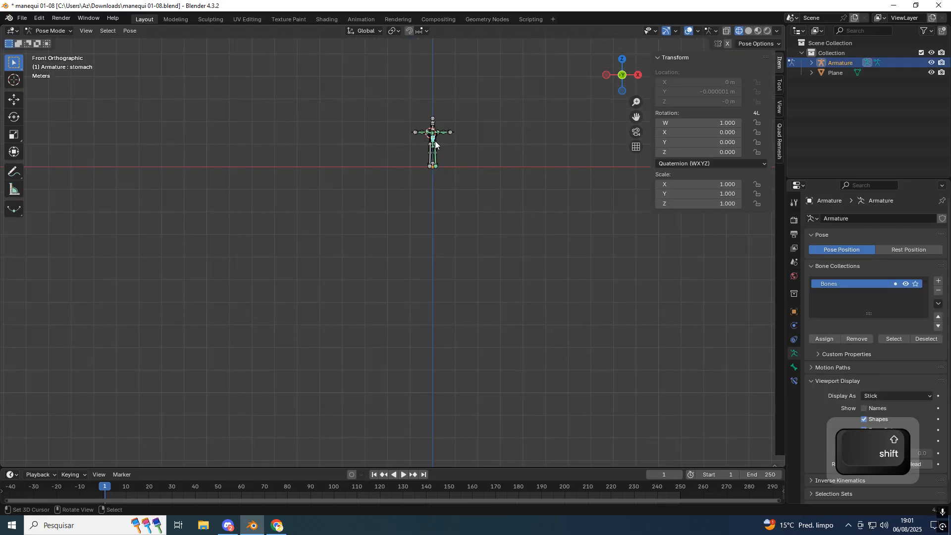
{"action": "key", "text": "KP_Decimal"}
{"action": "scroll", "coordinate": [436, 141], "scroll_direction": "down", "scroll_amount": 10}
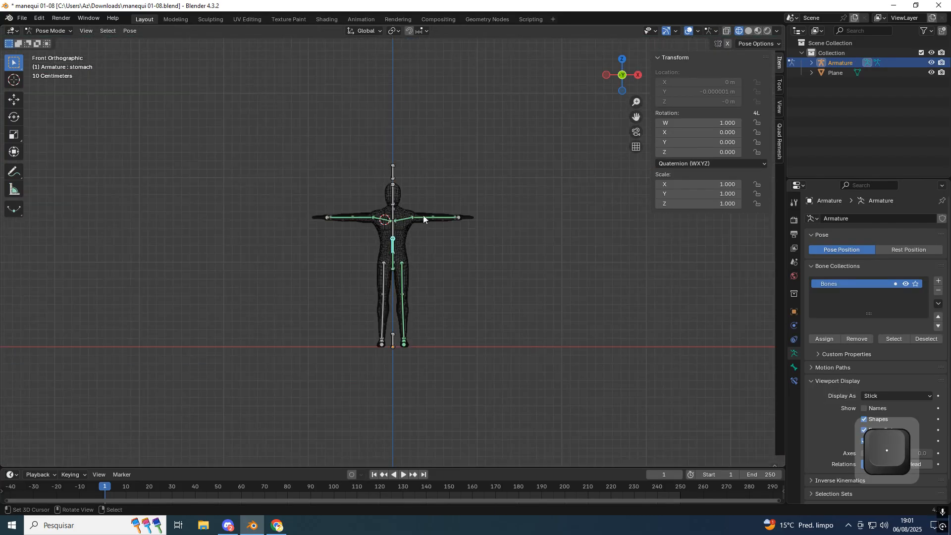
{"action": "left_click", "coordinate": [418, 219]}
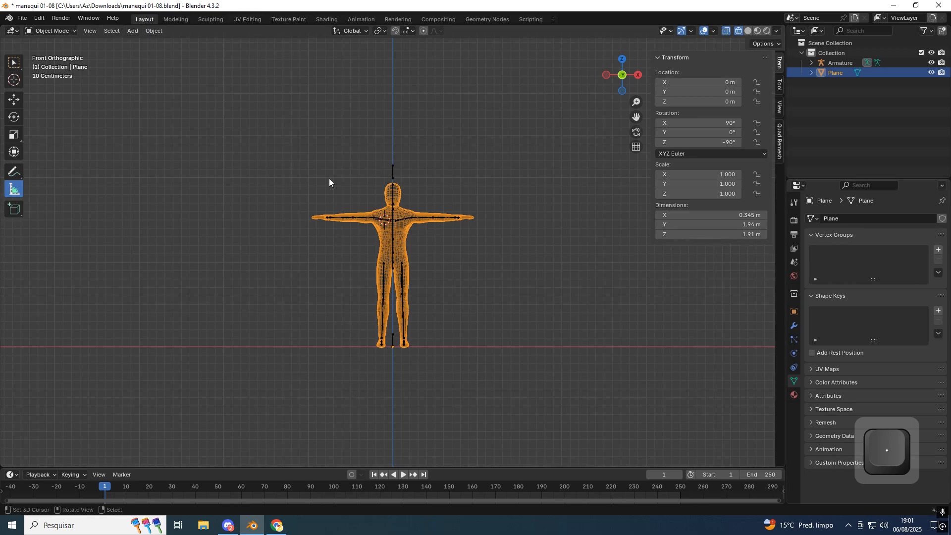
- Import roupa.obj from Downloads again as a Wavefront OBJ at scale 1.000
{"action": "left_click", "coordinate": [22, 18]}
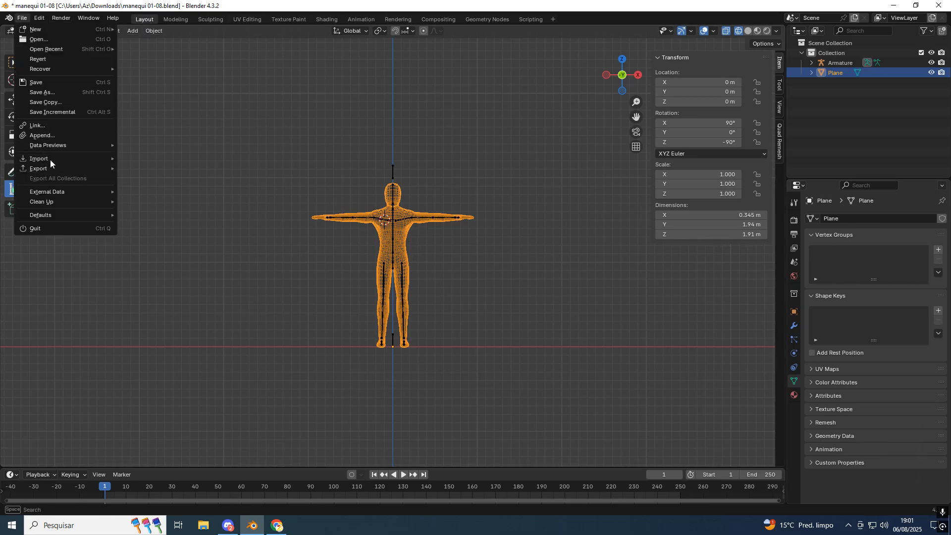
{"action": "mouse_move", "coordinate": [78, 156]}
{"action": "left_click", "coordinate": [181, 193]}
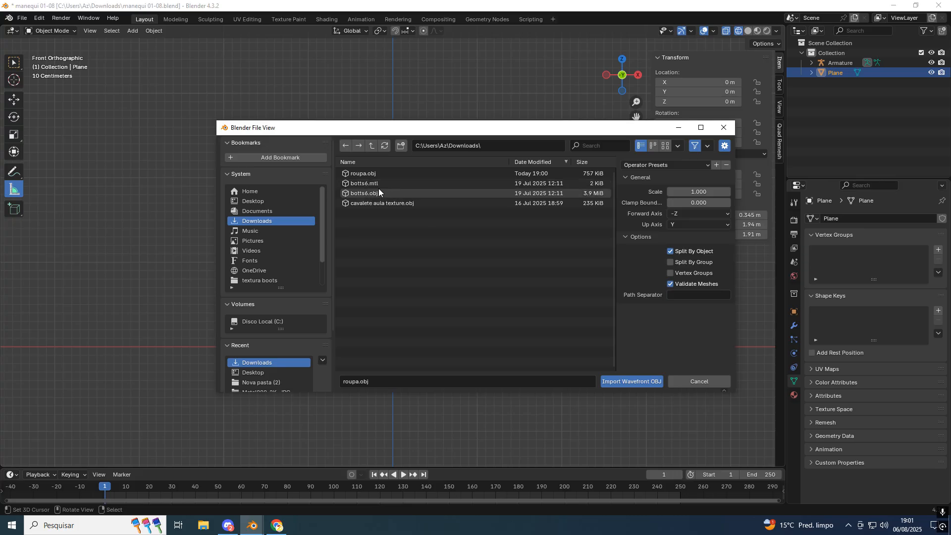
{"action": "left_click", "coordinate": [622, 385]}
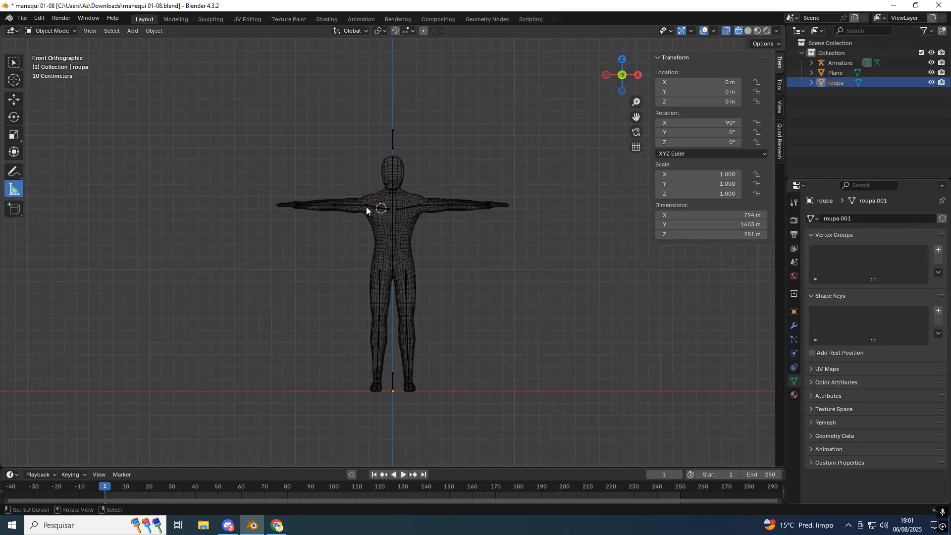
- Frame the imported roupa clothing from the front and scale it down uniformly to about 0.066
{"action": "scroll", "coordinate": [427, 196], "scroll_direction": "down", "scroll_amount": 2}
{"action": "scroll", "coordinate": [427, 196], "scroll_direction": "up", "scroll_amount": 2}
{"action": "key", "text": "KP_Decimal"}
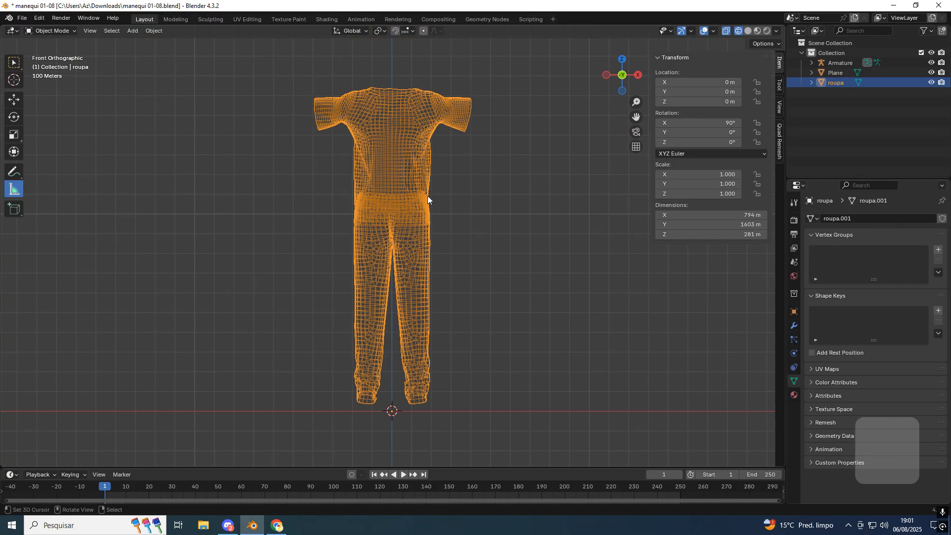
{"action": "key", "text": "KP_1"}
{"action": "key", "text": "KP_3"}
{"action": "key", "text": "KP_1"}
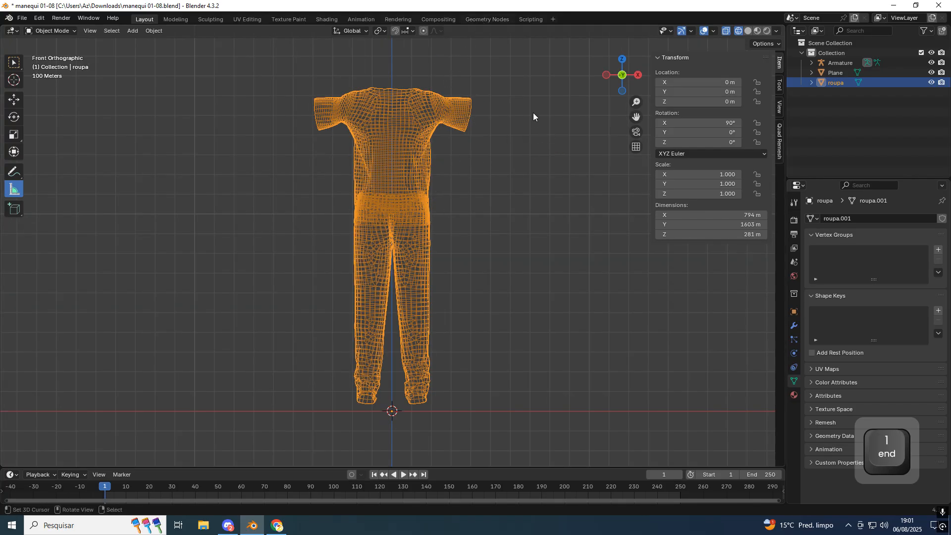
{"action": "key", "text": "s"}
{"action": "left_click", "coordinate": [471, 367]}
{"action": "key", "text": "s"}
{"action": "left_click", "coordinate": [418, 366]}
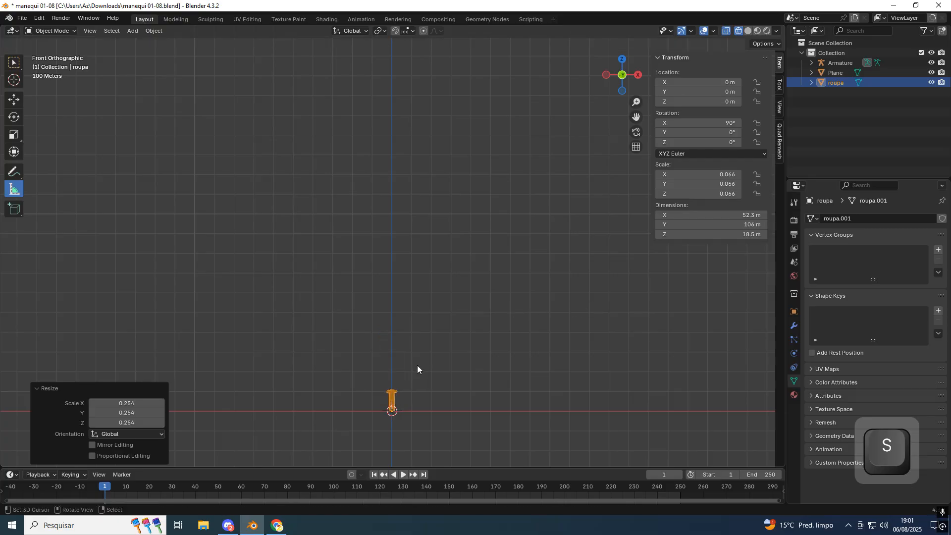
- Scale the clothing down further to about 0.001, about 1.61 m long, so it fits the mannequin's body
{"action": "key", "text": "KP_Decimal"}
{"action": "key", "text": "s"}
{"action": "left_click", "coordinate": [457, 367]}
{"action": "key", "text": "s"}
{"action": "left_click", "coordinate": [432, 391]}
{"action": "key", "text": "KP_Decimal"}
{"action": "middle_click_drag", "start_coordinate": [463, 313], "coordinate": [451, 361]}
{"action": "key", "text": "s"}
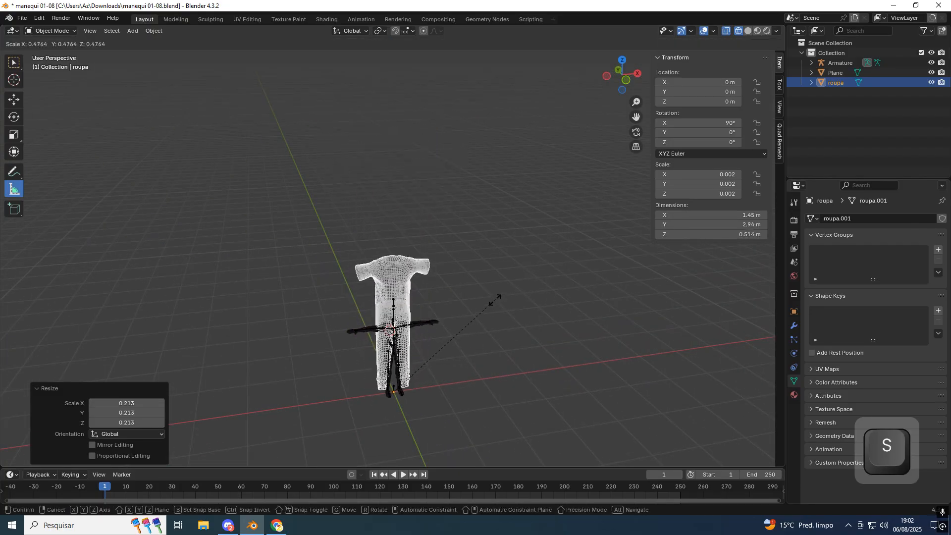
{"action": "left_click", "coordinate": [450, 341]}
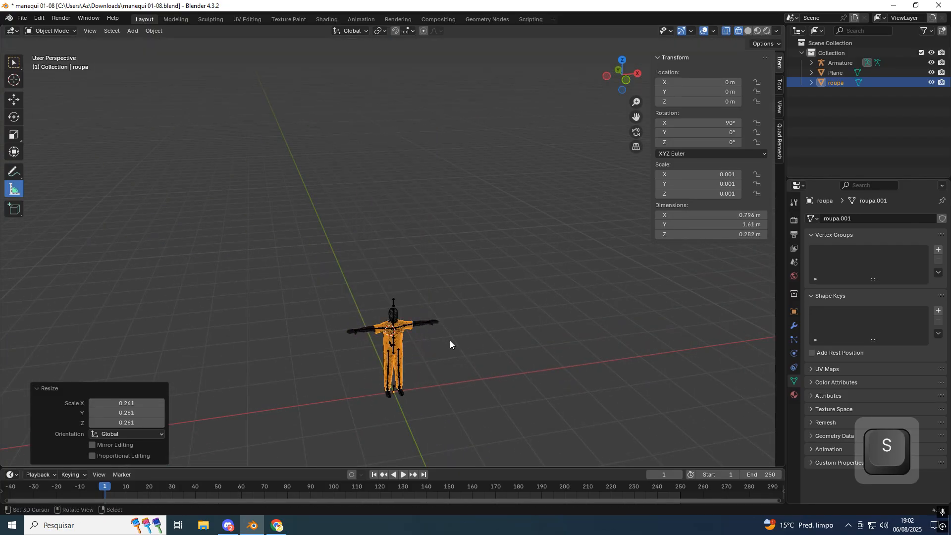
- Display the clothed mannequin in Material Preview shading, framed on the upper body
{"action": "key", "text": "KP_Decimal"}
{"action": "key", "text": "z"}
{"action": "middle_click_drag", "start_coordinate": [394, 224], "coordinate": [392, 292], "text": "shift"}
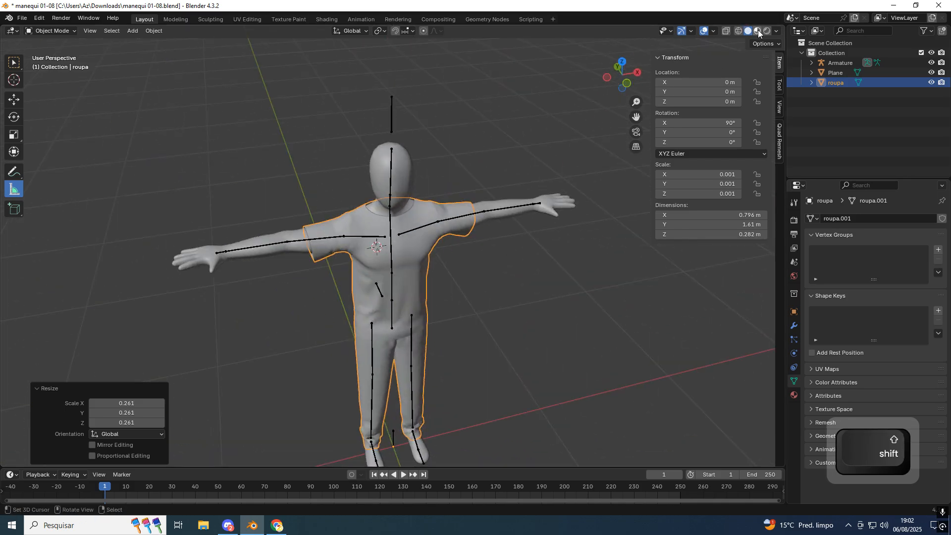
{"action": "left_click", "coordinate": [758, 31]}
{"action": "middle_click_drag", "start_coordinate": [453, 168], "coordinate": [570, 253]}
{"action": "middle_click_drag", "start_coordinate": [697, 370], "coordinate": [532, 323]}
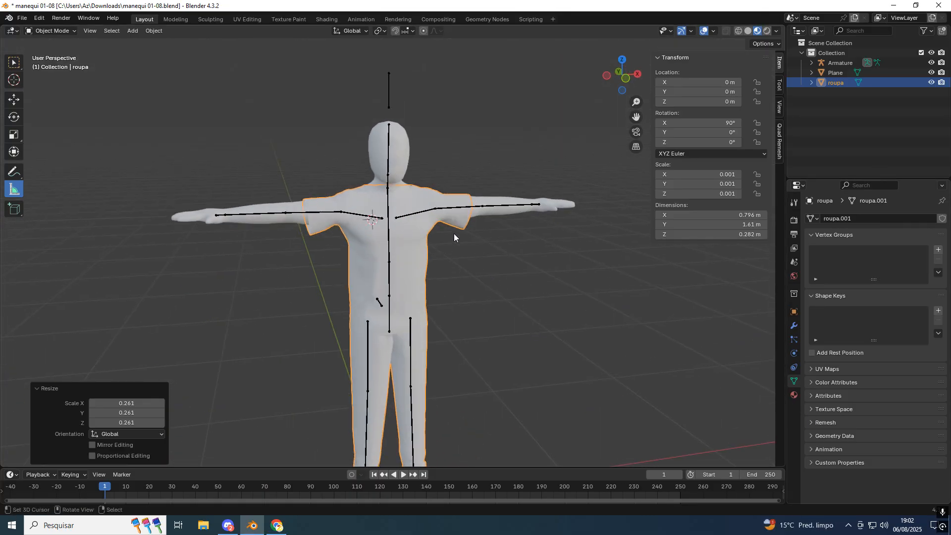
- Paste a pink base color into the shirt material FABRIC_1_FRONT_1458.001
{"action": "left_click", "coordinate": [794, 395]}
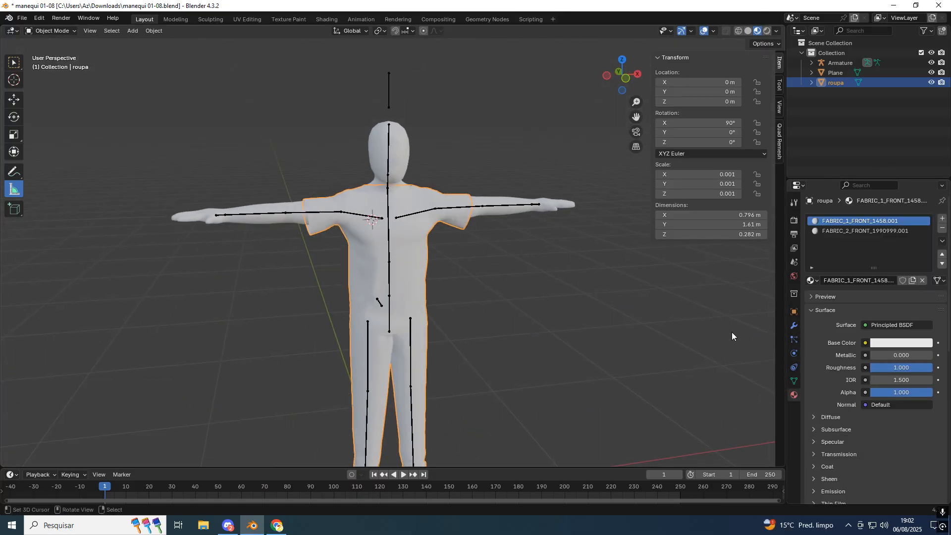
{"action": "left_click", "coordinate": [890, 343]}
{"action": "key", "text": "ctrl+v"}
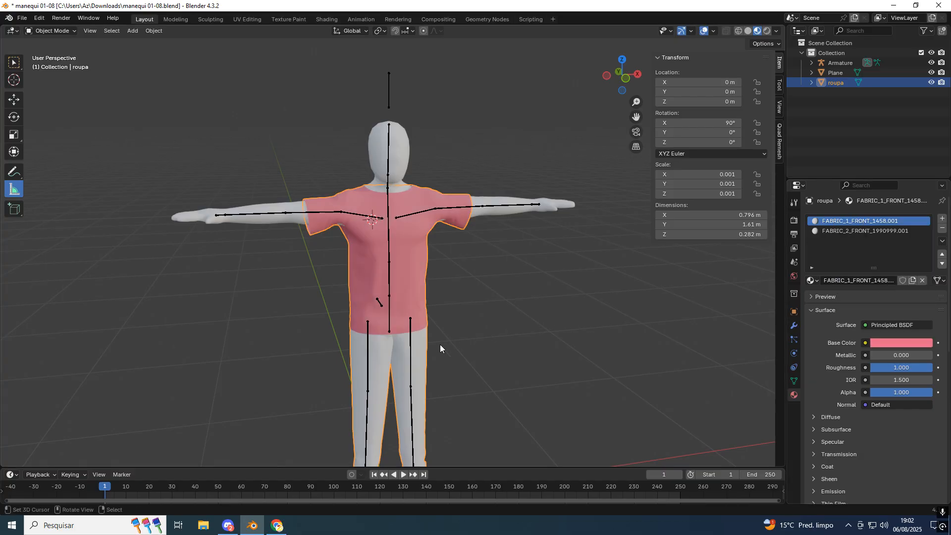
{"action": "left_click", "coordinate": [497, 342]}
{"action": "left_click", "coordinate": [447, 207]}
{"action": "left_click", "coordinate": [459, 224]}
- Paste a yellow base color into the trousers material FABRIC_2_FRONT_1990999.001
{"action": "left_click", "coordinate": [872, 233]}
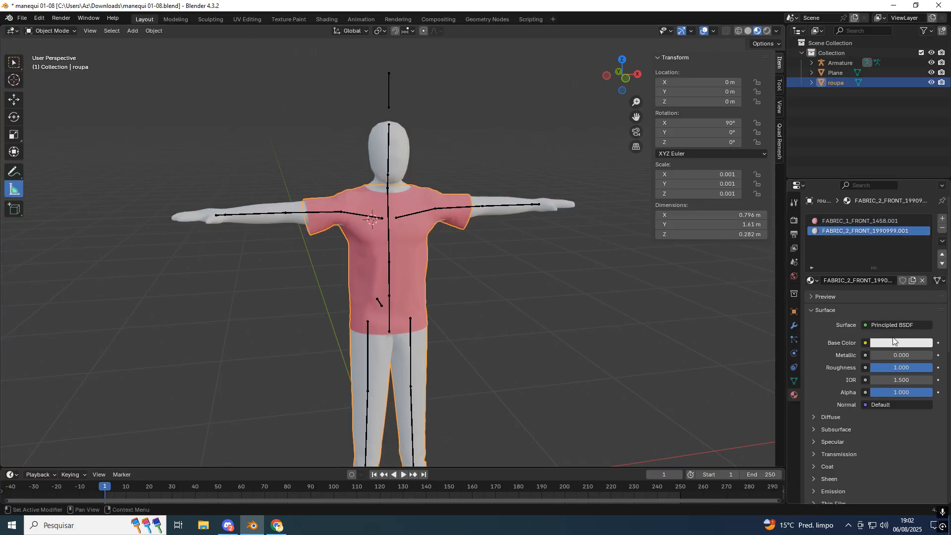
{"action": "left_click", "coordinate": [892, 343]}
{"action": "key", "text": "ctrl+v"}
- Put the armature in Pose Mode and display its bones as Octahedral
{"action": "middle_click_drag", "start_coordinate": [624, 327], "coordinate": [575, 256]}
{"action": "left_click", "coordinate": [389, 89]}
{"action": "key", "text": "ctrl+Tab"}
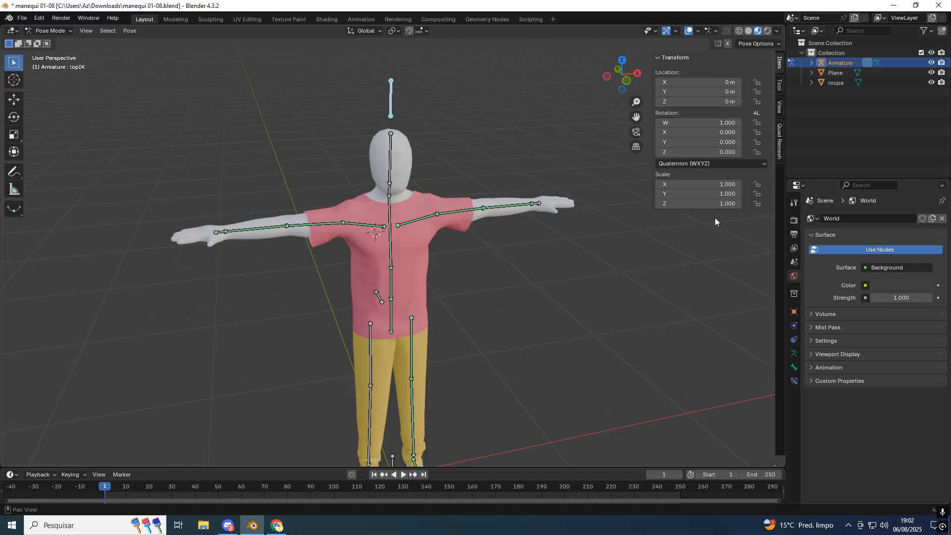
{"action": "left_click", "coordinate": [795, 353]}
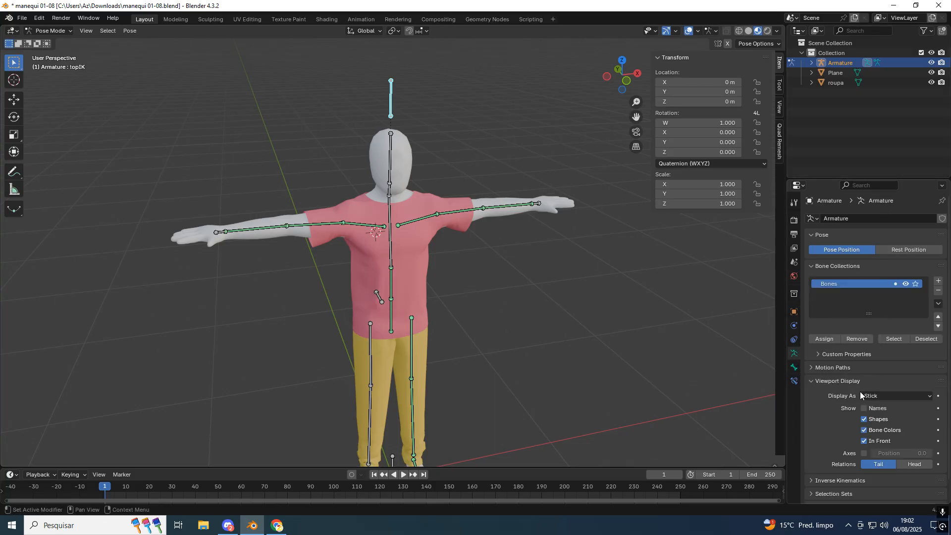
{"action": "left_click", "coordinate": [899, 398]}
{"action": "left_click", "coordinate": [884, 407]}
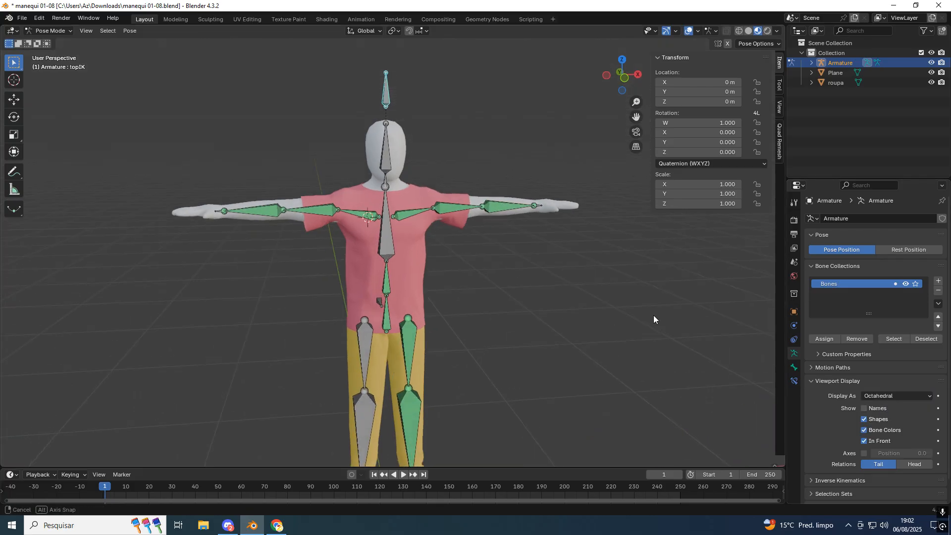
- Set the armature's bone display back to Stick
{"action": "middle_click_drag", "start_coordinate": [654, 320], "coordinate": [671, 326]}
{"action": "scroll", "coordinate": [557, 226], "scroll_direction": "up", "scroll_amount": 3}
{"action": "scroll", "coordinate": [847, 398], "scroll_direction": "down", "scroll_amount": 2}
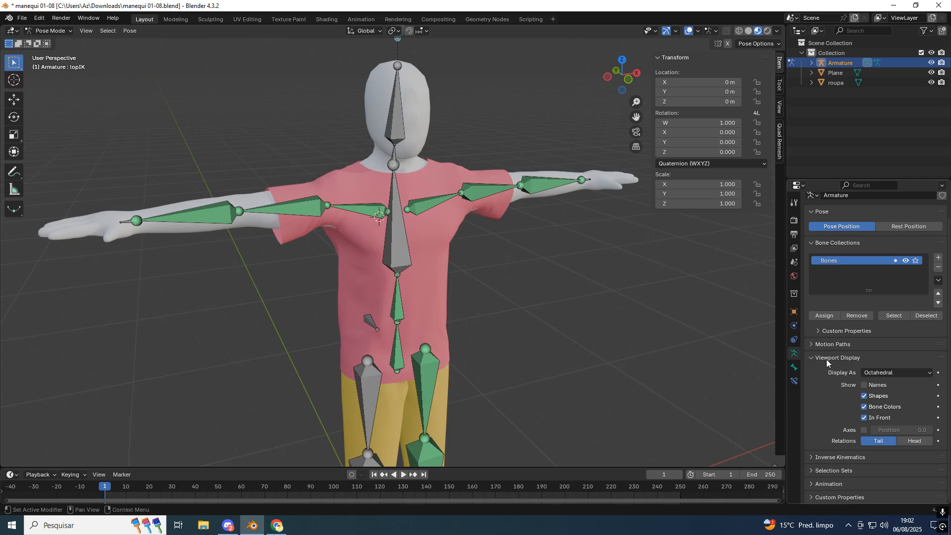
{"action": "left_click", "coordinate": [872, 375]}
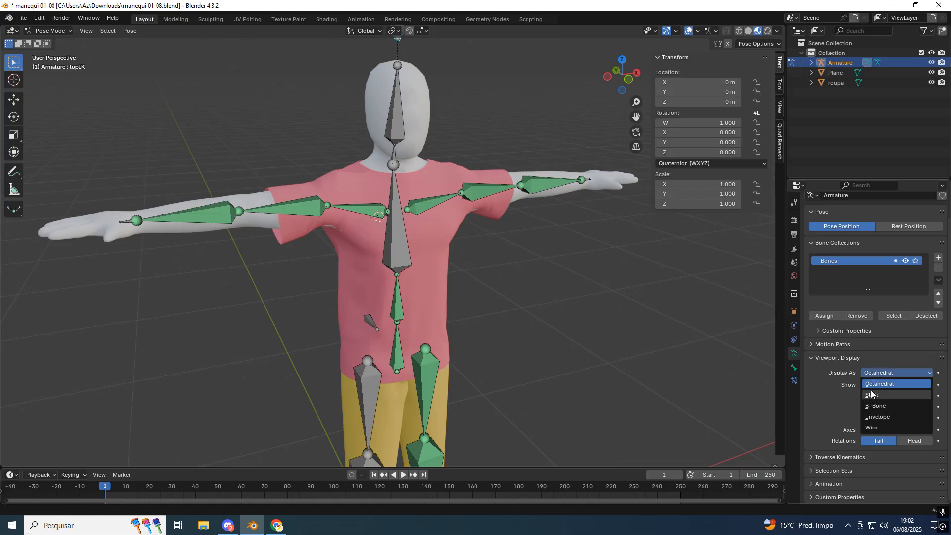
{"action": "left_click", "coordinate": [872, 395]}
- Select the clothing and fine-tune its overall scale by factors of about 0.997 and 1.003 to fit the mannequin
{"action": "mouse_move", "coordinate": [756, 340]}
{"action": "middle_mouse_down"}
{"action": "mouse_move", "coordinate": [668, 325]}
{"action": "mouse_move", "coordinate": [731, 346]}
{"action": "mouse_move", "coordinate": [718, 352]}
{"action": "middle_mouse_up"}
{"action": "key", "text": "KP_1"}
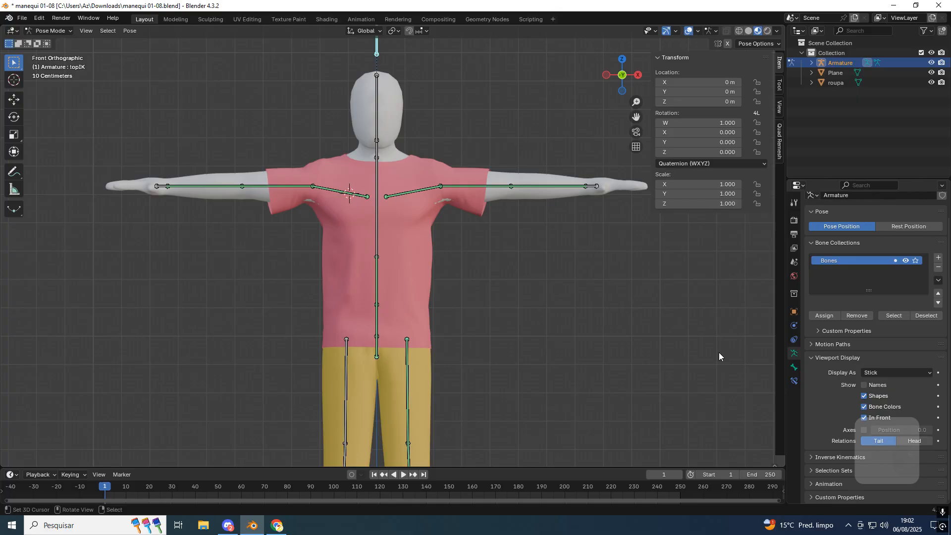
{"action": "middle_click_drag", "start_coordinate": [442, 180], "coordinate": [451, 271], "text": "shift"}
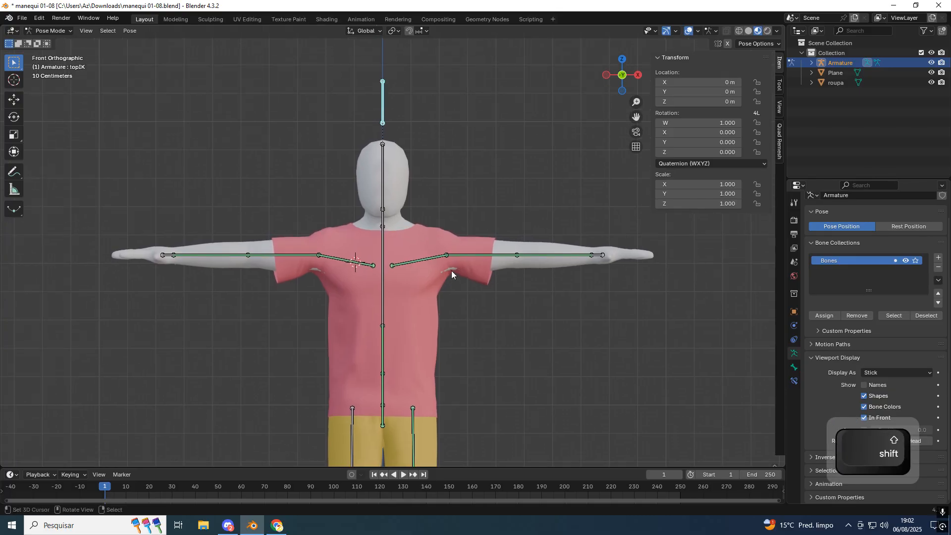
{"action": "left_click", "coordinate": [482, 281]}
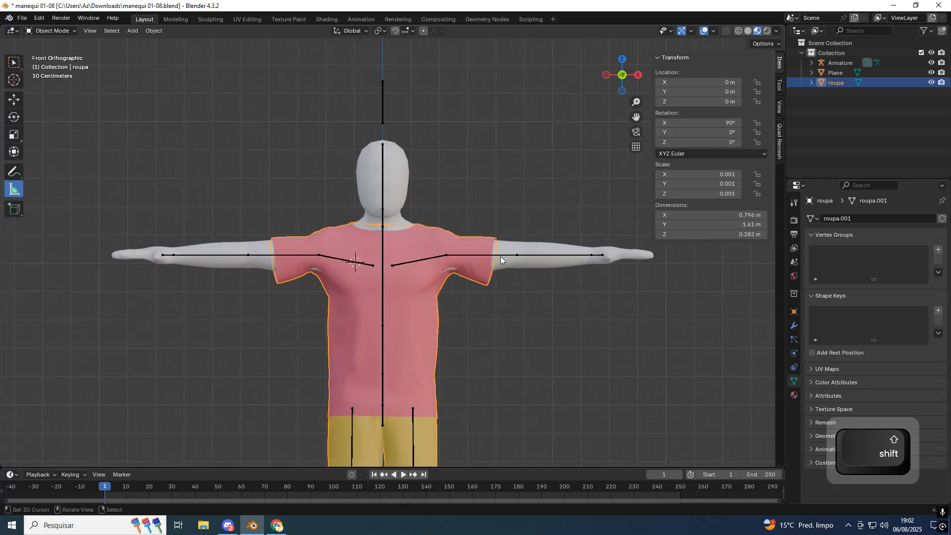
{"action": "middle_click_drag", "start_coordinate": [480, 260], "coordinate": [506, 272]}
{"action": "key", "text": "KP_1"}
{"action": "key", "text": "s"}
{"action": "left_click", "coordinate": [567, 276]}
{"action": "middle_click_drag", "start_coordinate": [567, 276], "coordinate": [547, 313]}
{"action": "key", "text": "s"}
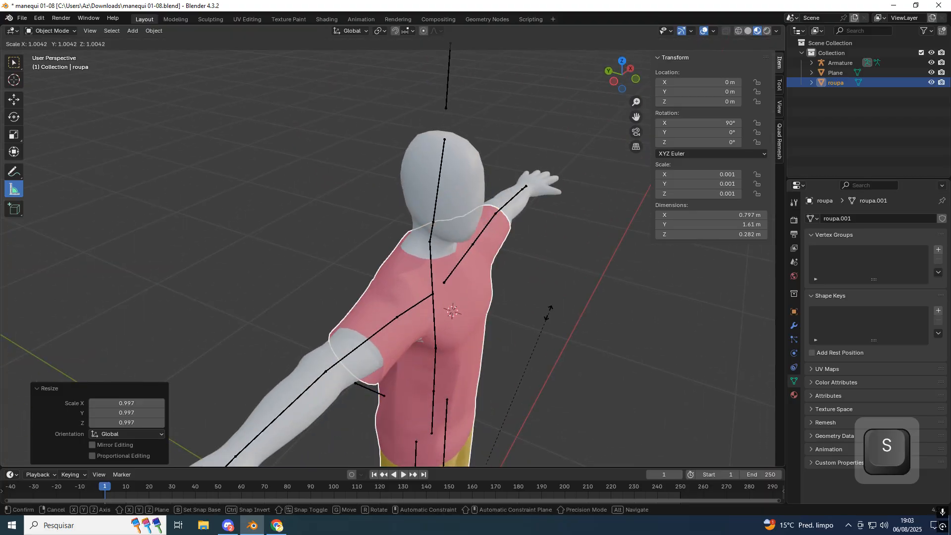
{"action": "left_click", "coordinate": [548, 312]}
- Resize the clothing slightly twice more to a width of about 0.795 m, reducing the skin poking through at the armpits
{"action": "middle_click_drag", "start_coordinate": [547, 313], "coordinate": [361, 251]}
{"action": "key", "text": "KP_1"}
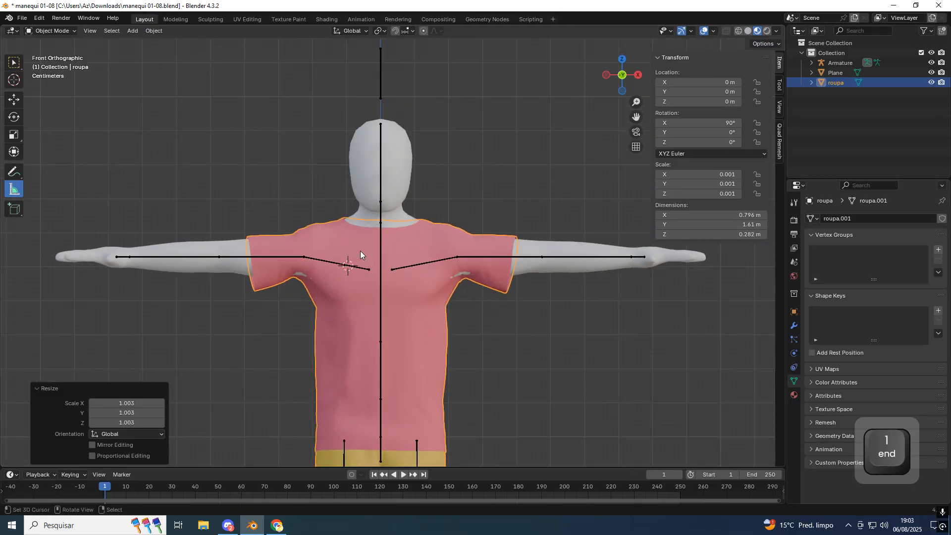
{"action": "key", "text": "s"}
{"action": "left_click", "coordinate": [478, 241]}
{"action": "middle_click_drag", "start_coordinate": [477, 241], "coordinate": [526, 299]}
{"action": "scroll", "coordinate": [528, 299], "scroll_direction": "up", "scroll_amount": 2}
{"action": "key", "text": "s"}
{"action": "left_click", "coordinate": [554, 293]}
{"action": "middle_click_drag", "start_coordinate": [501, 299], "coordinate": [370, 263]}
{"action": "scroll", "coordinate": [388, 282], "scroll_direction": "down", "scroll_amount": 2}
{"action": "key", "text": "KP_1"}
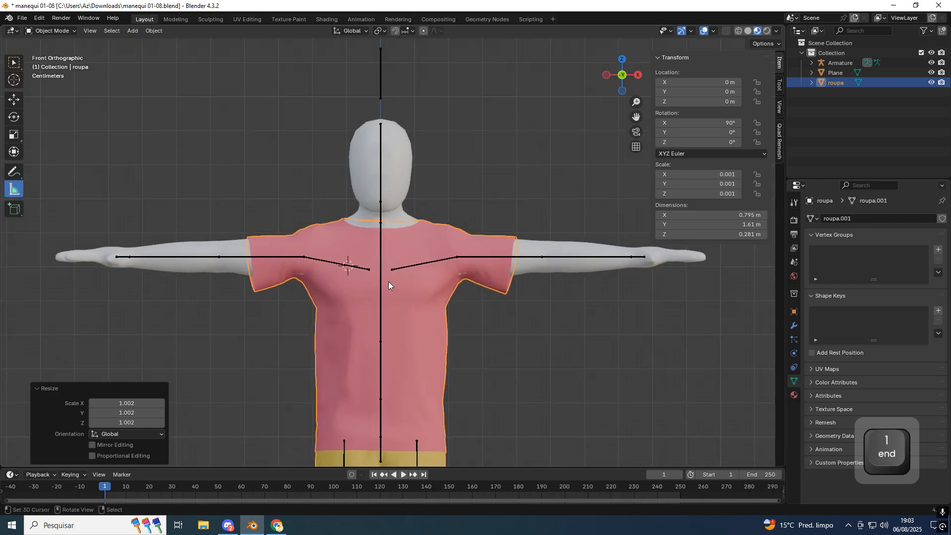
- Open the clothing in the Sculpting workspace with the Grab brush and Material Preview shading
{"action": "middle_click_drag", "start_coordinate": [377, 322], "coordinate": [393, 160], "text": "shift"}
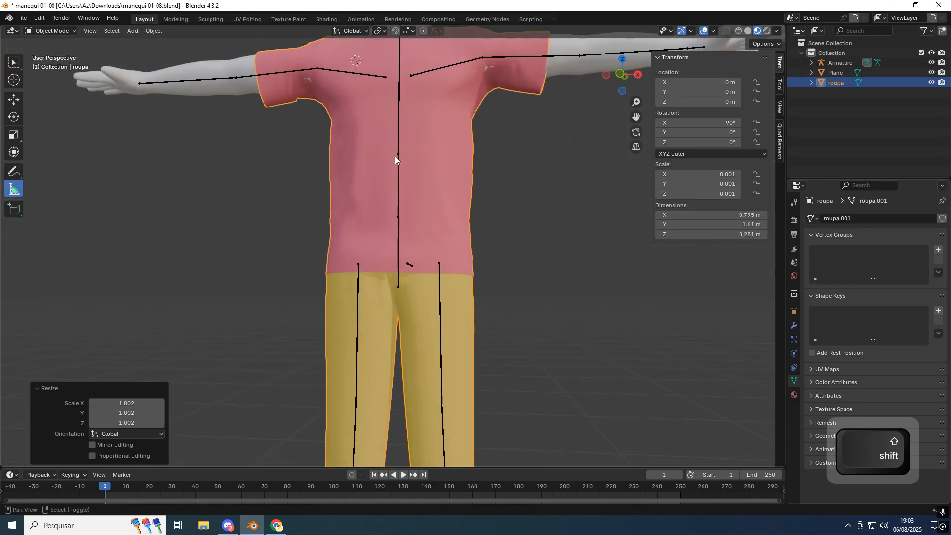
{"action": "scroll", "coordinate": [397, 223], "scroll_direction": "down", "scroll_amount": 3}
{"action": "middle_click_drag", "start_coordinate": [403, 289], "coordinate": [568, 215]}
{"action": "scroll", "coordinate": [368, 257], "scroll_direction": "up", "scroll_amount": 3}
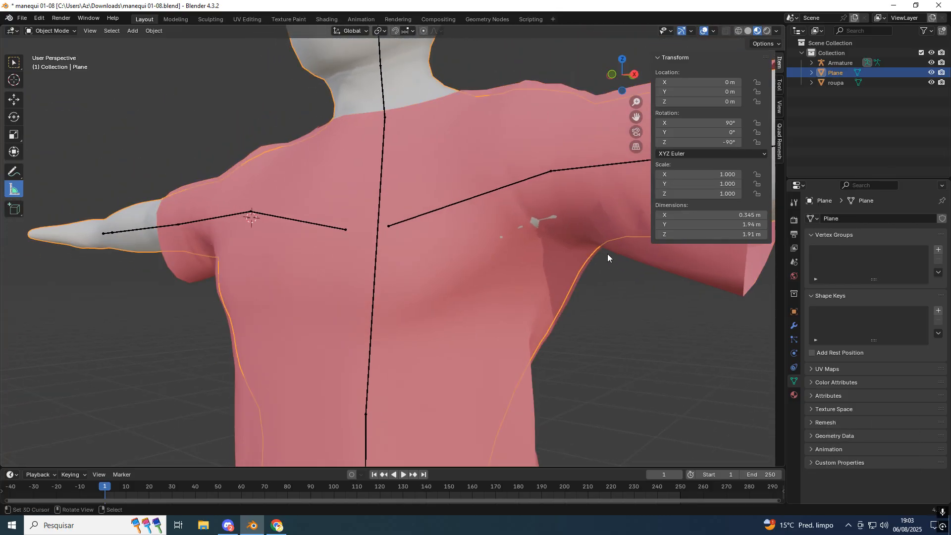
{"action": "left_click", "coordinate": [220, 18]}
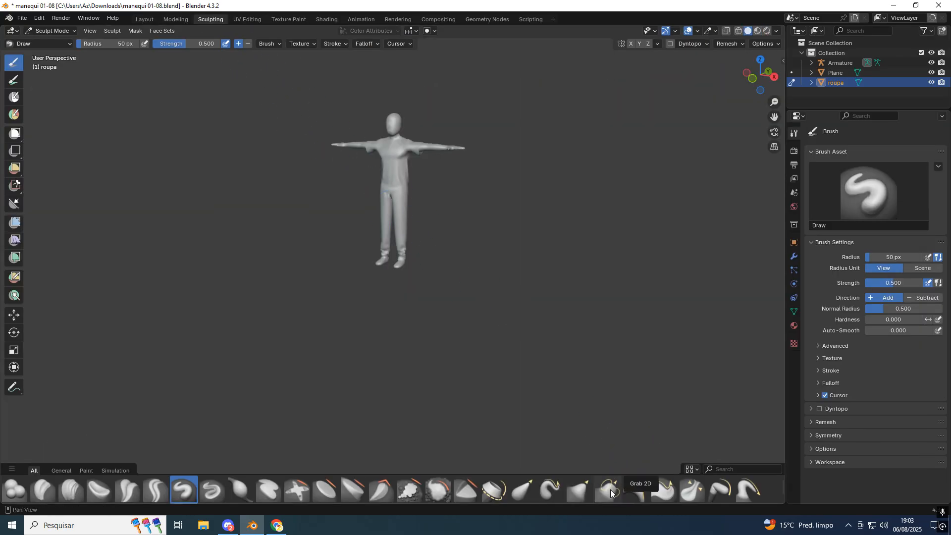
{"action": "left_click", "coordinate": [578, 490]}
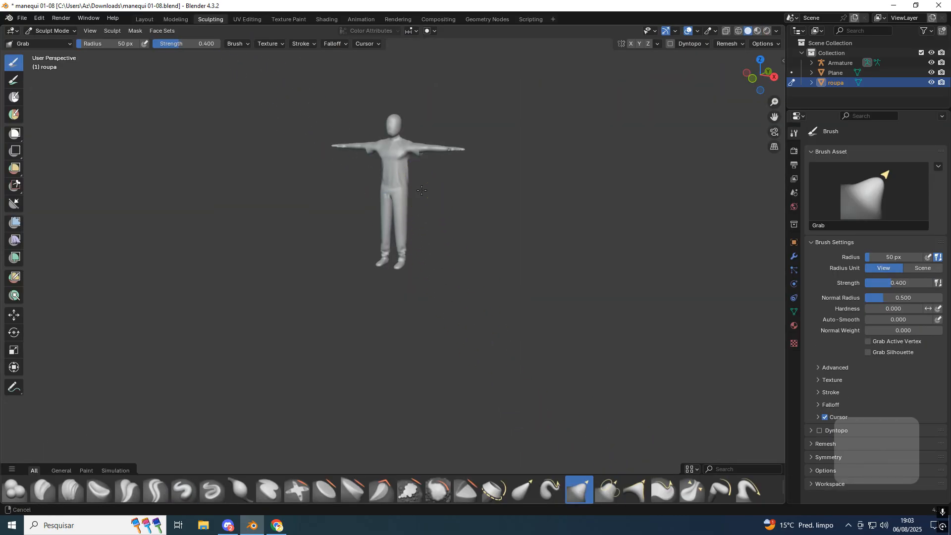
{"action": "scroll", "coordinate": [425, 187], "scroll_direction": "up", "scroll_amount": 3}
{"action": "middle_click_drag", "start_coordinate": [424, 187], "coordinate": [423, 266], "text": "shift"}
{"action": "scroll", "coordinate": [423, 266], "scroll_direction": "up", "scroll_amount": 4}
{"action": "left_click", "coordinate": [758, 31]}
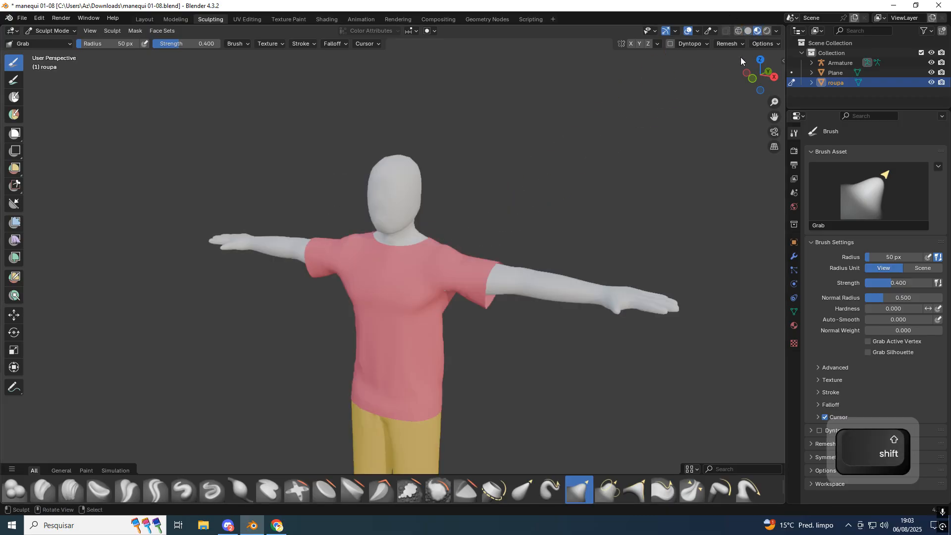
- Start covering the skin poking through at the shirt's armpit and enlarge the Grab brush radius to 74 px
{"action": "middle_click_drag", "start_coordinate": [510, 276], "coordinate": [521, 244], "text": "shift"}
{"action": "scroll", "coordinate": [521, 218], "scroll_direction": "up", "scroll_amount": 3}
{"action": "scroll", "coordinate": [420, 276], "scroll_direction": "down", "scroll_amount": 2}
{"action": "scroll", "coordinate": [437, 274], "scroll_direction": "up", "scroll_amount": 5}
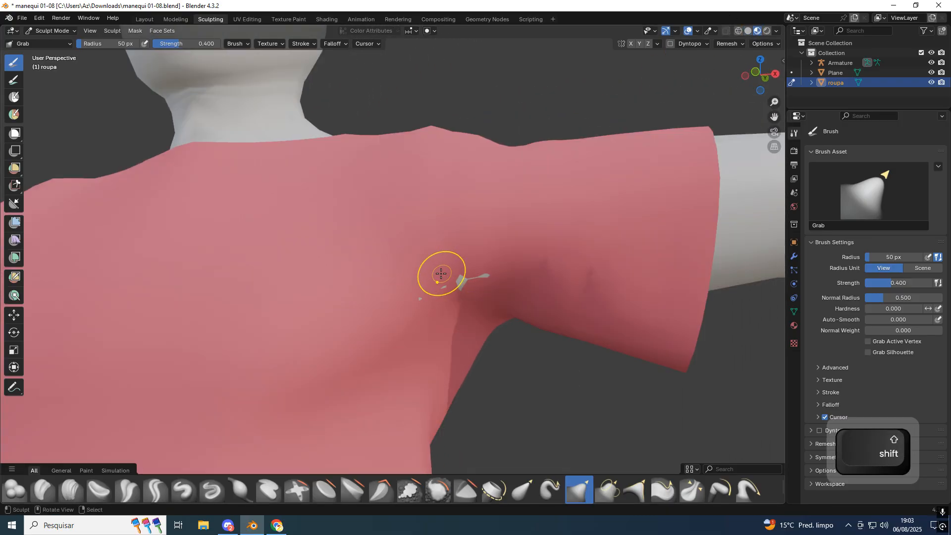
{"action": "middle_click_drag", "start_coordinate": [427, 276], "coordinate": [433, 277], "text": "shift"}
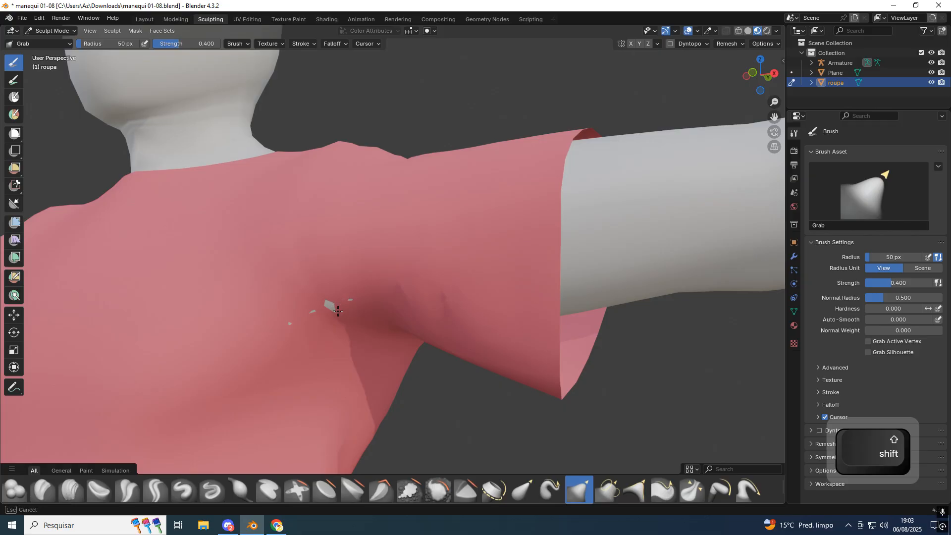
{"action": "mouse_move", "coordinate": [408, 246]}
{"action": "left_mouse_down", "text": "shift"}
{"action": "mouse_move", "coordinate": [318, 314]}
{"action": "mouse_move", "coordinate": [356, 310]}
{"action": "left_mouse_up", "text": "shift"}
{"action": "key", "text": "f"}
{"action": "left_click", "coordinate": [350, 302]}
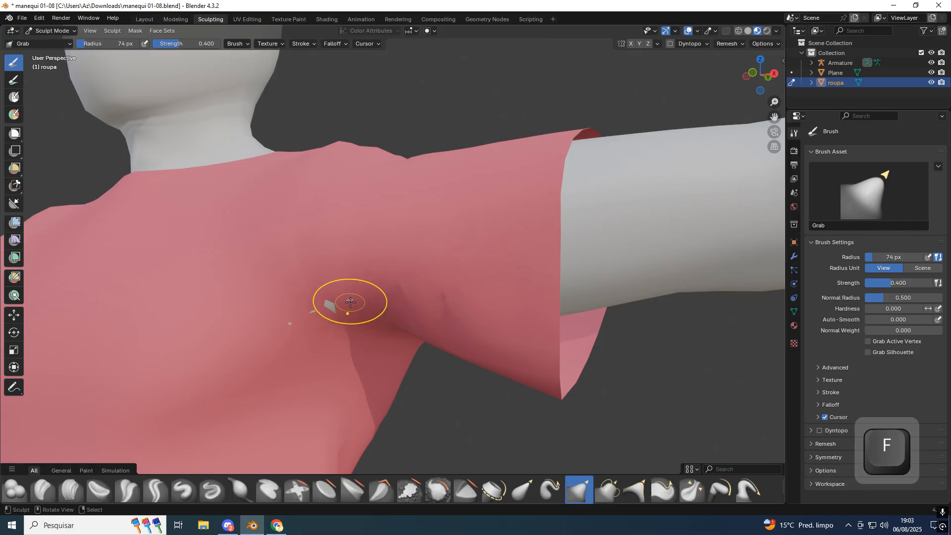
- Pull the shirt fabric outward with the Grab brush where the body pokes through around the armpit
{"action": "middle_click_drag", "start_coordinate": [314, 326], "coordinate": [355, 337]}
{"action": "middle_click_drag", "start_coordinate": [560, 382], "coordinate": [331, 232], "text": "shift"}
{"action": "middle_click_drag", "start_coordinate": [342, 84], "coordinate": [359, 233], "text": "shift"}
{"action": "mouse_move", "coordinate": [359, 233]}
{"action": "middle_mouse_down"}
{"action": "mouse_move", "coordinate": [276, 233]}
{"action": "mouse_move", "coordinate": [302, 277]}
{"action": "middle_mouse_up"}
{"action": "mouse_move", "coordinate": [302, 278]}
{"action": "middle_mouse_down", "text": "shift"}
{"action": "mouse_move", "coordinate": [385, 322]}
{"action": "mouse_move", "coordinate": [350, 319]}
{"action": "mouse_move", "coordinate": [339, 337]}
{"action": "middle_mouse_up", "text": "shift"}
{"action": "left_click_drag", "start_coordinate": [296, 354], "coordinate": [293, 357]}
{"action": "mouse_move", "coordinate": [298, 376]}
{"action": "middle_mouse_down"}
{"action": "mouse_move", "coordinate": [208, 227]}
{"action": "mouse_move", "coordinate": [212, 240]}
{"action": "middle_mouse_up"}
{"action": "left_click_drag", "start_coordinate": [212, 240], "coordinate": [221, 238]}
- Grab the remaining clipping spots behind and beneath the sleeves so the shirt covers the body, and check the whole outfit
{"action": "mouse_move", "coordinate": [221, 238]}
{"action": "middle_mouse_down"}
{"action": "mouse_move", "coordinate": [155, 325]}
{"action": "mouse_move", "coordinate": [312, 266]}
{"action": "mouse_move", "coordinate": [335, 292]}
{"action": "middle_mouse_up"}
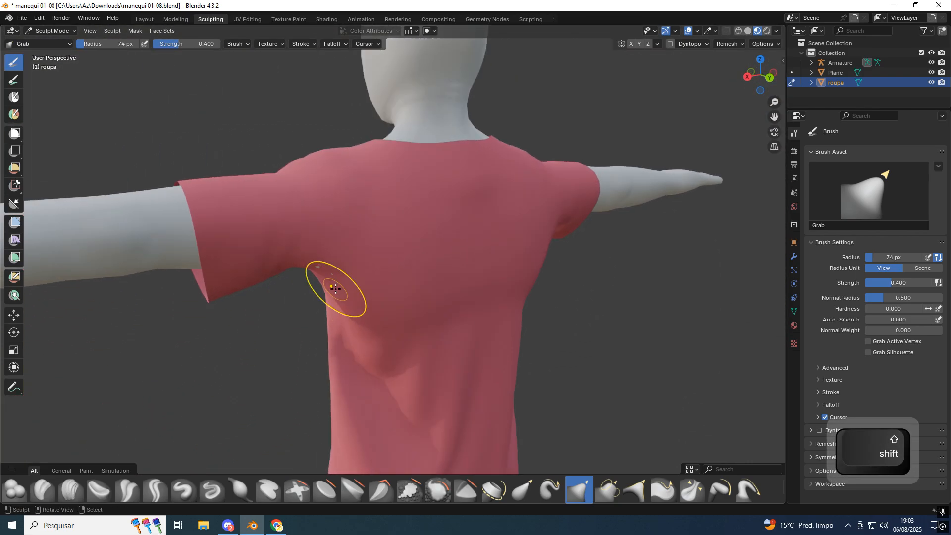
{"action": "scroll", "coordinate": [334, 292], "scroll_direction": "up", "scroll_amount": 1}
{"action": "left_click_drag", "start_coordinate": [308, 270], "coordinate": [307, 274]}
{"action": "mouse_move", "coordinate": [369, 276]}
{"action": "middle_mouse_down"}
{"action": "mouse_move", "coordinate": [315, 244]}
{"action": "mouse_move", "coordinate": [489, 229]}
{"action": "mouse_move", "coordinate": [381, 204]}
{"action": "middle_mouse_up"}
{"action": "left_click_drag", "start_coordinate": [384, 224], "coordinate": [384, 224]}
{"action": "middle_click_drag", "start_coordinate": [384, 224], "coordinate": [352, 246]}
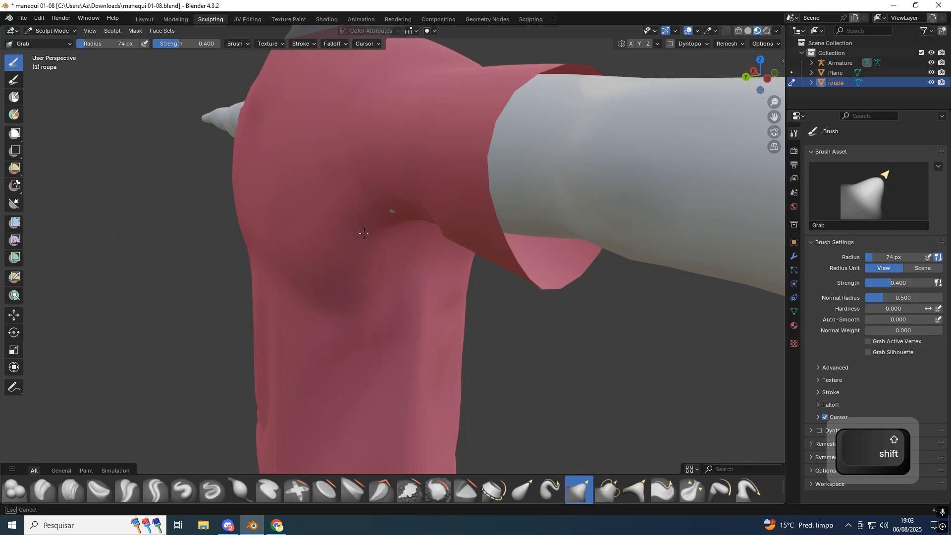
{"action": "mouse_move", "coordinate": [390, 223]}
{"action": "middle_mouse_down"}
{"action": "mouse_move", "coordinate": [484, 168]}
{"action": "mouse_move", "coordinate": [463, 186]}
{"action": "mouse_move", "coordinate": [382, 94]}
{"action": "mouse_move", "coordinate": [409, 152]}
{"action": "mouse_move", "coordinate": [418, 213]}
{"action": "mouse_move", "coordinate": [482, 167]}
{"action": "mouse_move", "coordinate": [439, 202]}
{"action": "middle_mouse_up"}
{"action": "key", "text": "KP_1"}
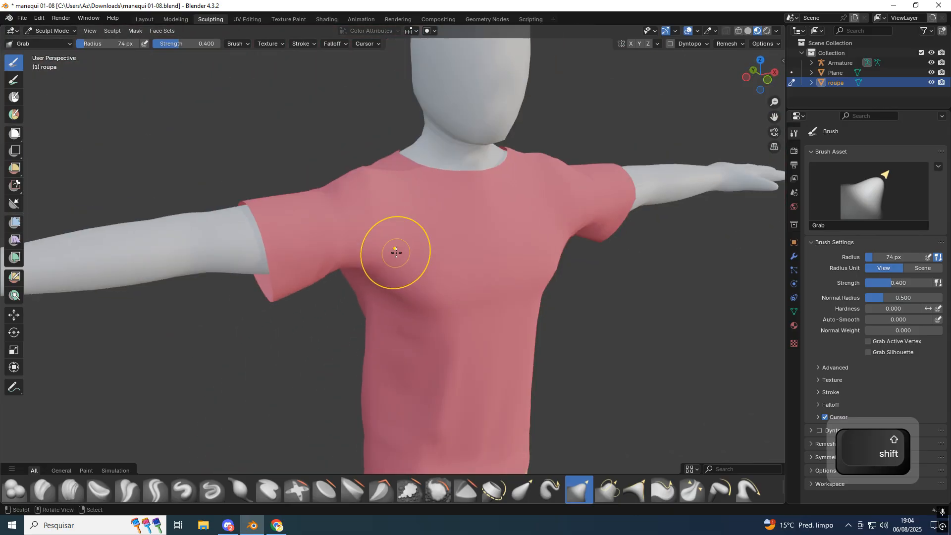
{"action": "scroll", "coordinate": [391, 248], "scroll_direction": "down", "scroll_amount": 3}
{"action": "middle_click_drag", "start_coordinate": [398, 243], "coordinate": [43, 212]}
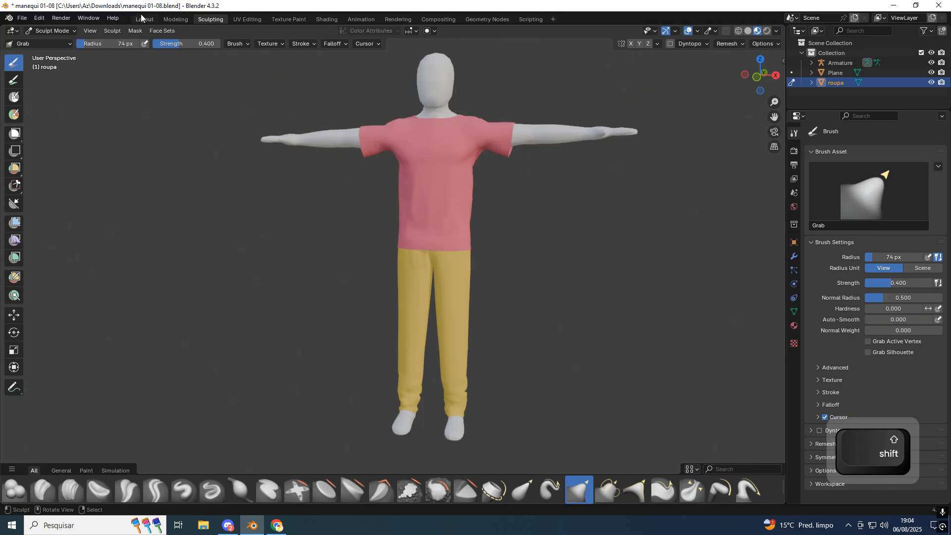
- Return to the Layout workspace in front view and hide the roupa clothing
{"action": "left_click", "coordinate": [145, 18]}
{"action": "scroll", "coordinate": [241, 86], "scroll_direction": "down", "scroll_amount": 4}
{"action": "key", "text": "KP_1"}
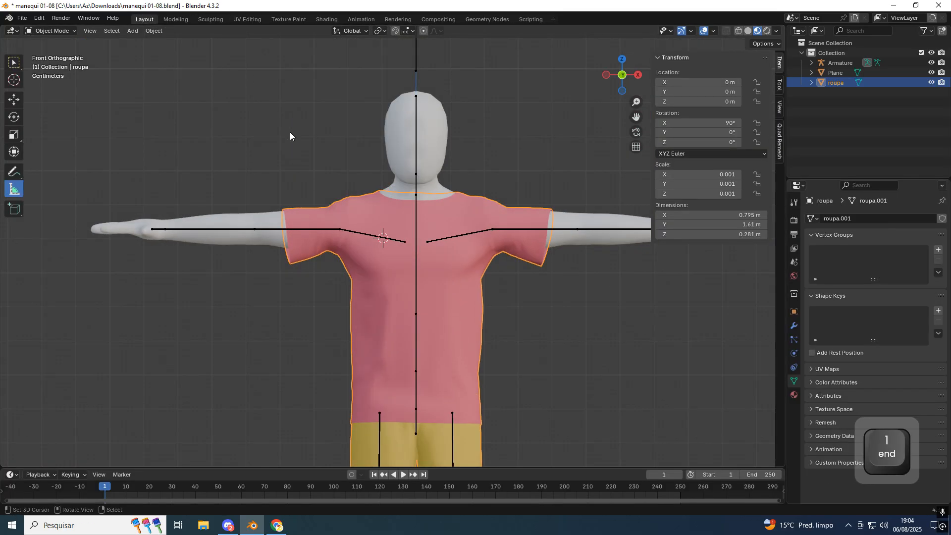
{"action": "scroll", "coordinate": [369, 187], "scroll_direction": "down", "scroll_amount": 3}
{"action": "middle_click_drag", "start_coordinate": [387, 200], "coordinate": [393, 296], "text": "shift"}
{"action": "left_click", "coordinate": [932, 82]}
- Put the mannequin's armature in Pose Mode and select the left upper arm bone
{"action": "left_click", "coordinate": [366, 257]}
{"action": "key", "text": "ctrl+Tab"}
{"action": "left_click", "coordinate": [441, 220]}
- Try rotating the left upper arm bone downward and undo the rotation
{"action": "key", "text": "r"}
{"action": "left_click", "coordinate": [439, 318]}
{"action": "key", "text": "ctrl+z"}
- Step back through the undo history and return the armature to Object Mode with the mannequin mesh also selected
{"action": "left_click", "coordinate": [60, 33]}
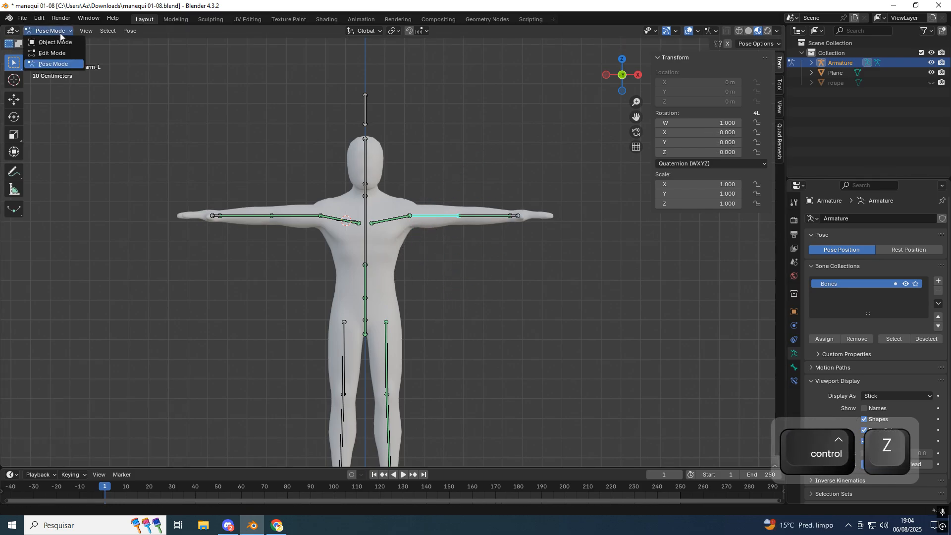
{"action": "scroll", "coordinate": [412, 245], "scroll_direction": "up", "scroll_amount": 2}
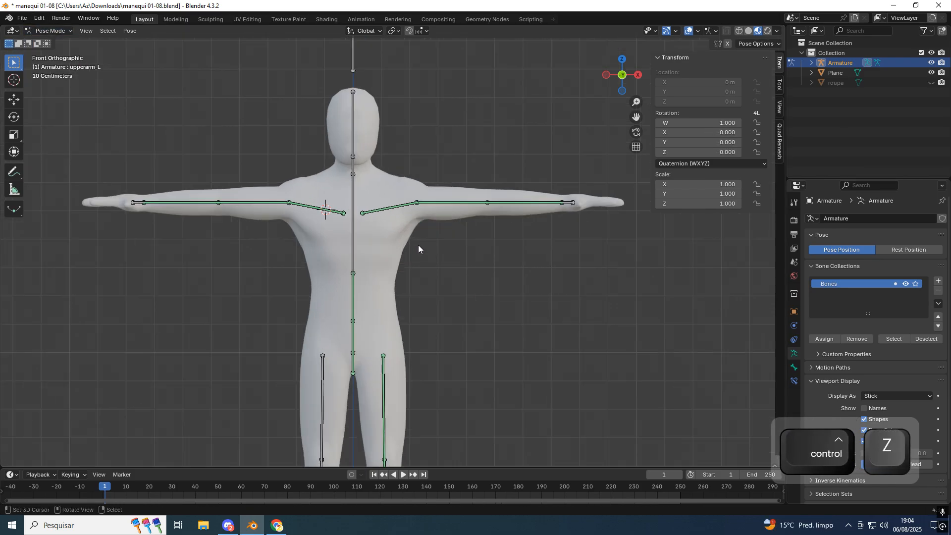
{"action": "key", "text": "ctrl+z"}
{"action": "key", "text": "ctrl+z"}
{"action": "key", "text": "ctrl+z"}
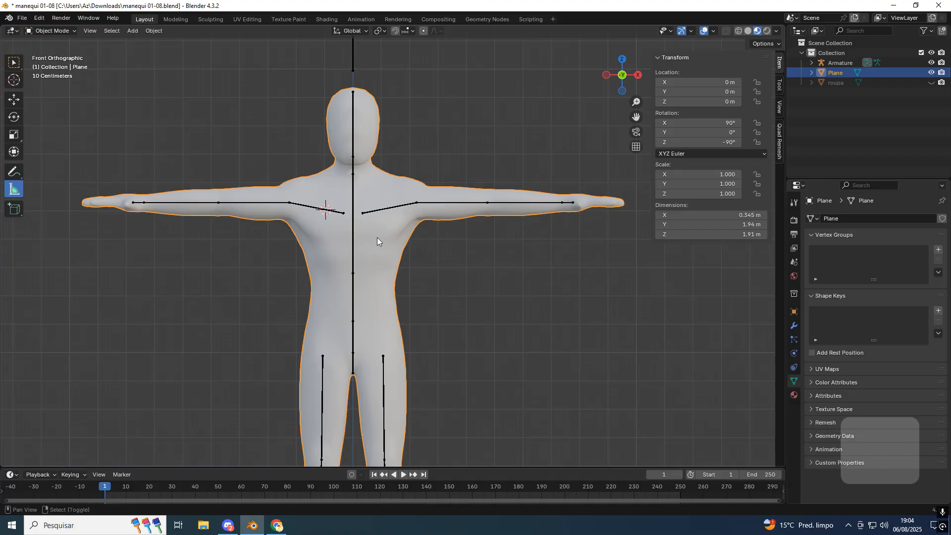
{"action": "key", "text": "ctrl+shift+z"}
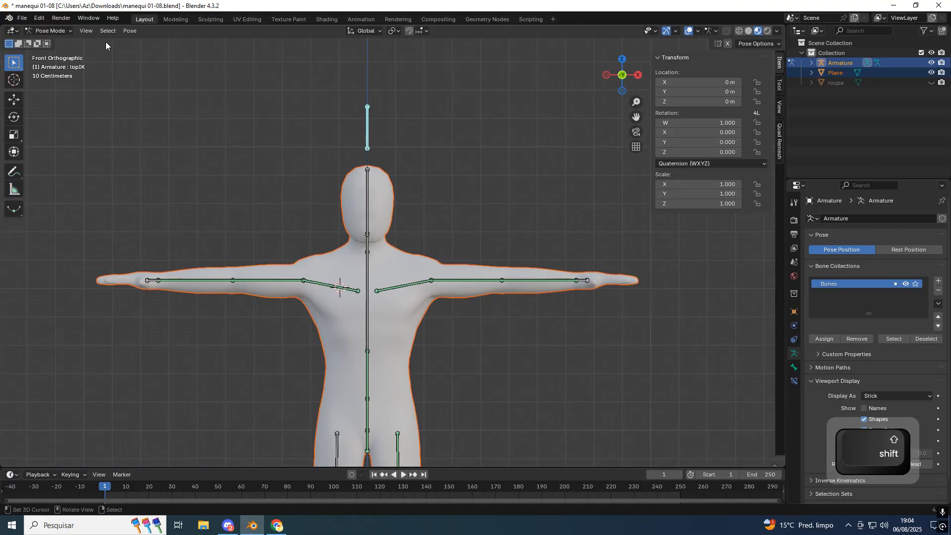
{"action": "left_click", "coordinate": [49, 31]}
{"action": "left_click", "coordinate": [47, 43]}
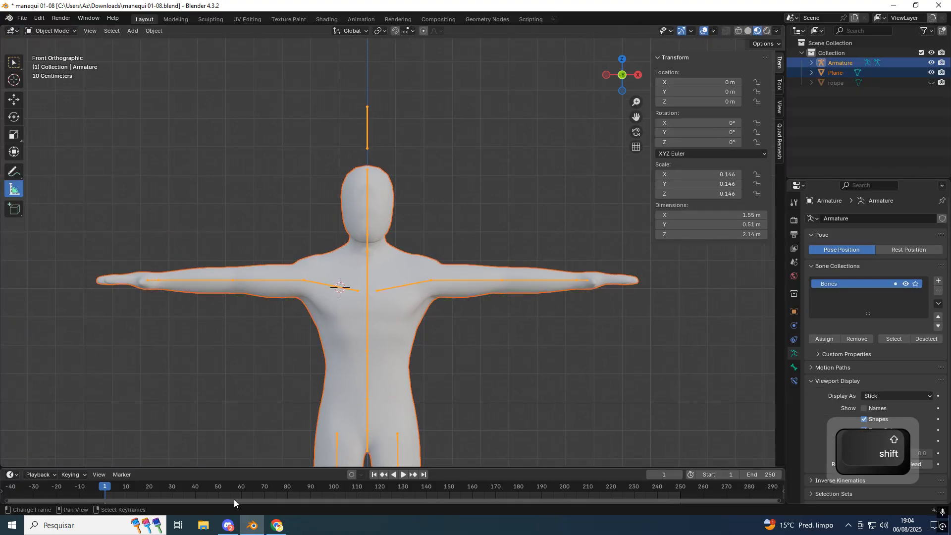
{"action": "left_click", "coordinate": [228, 526]}
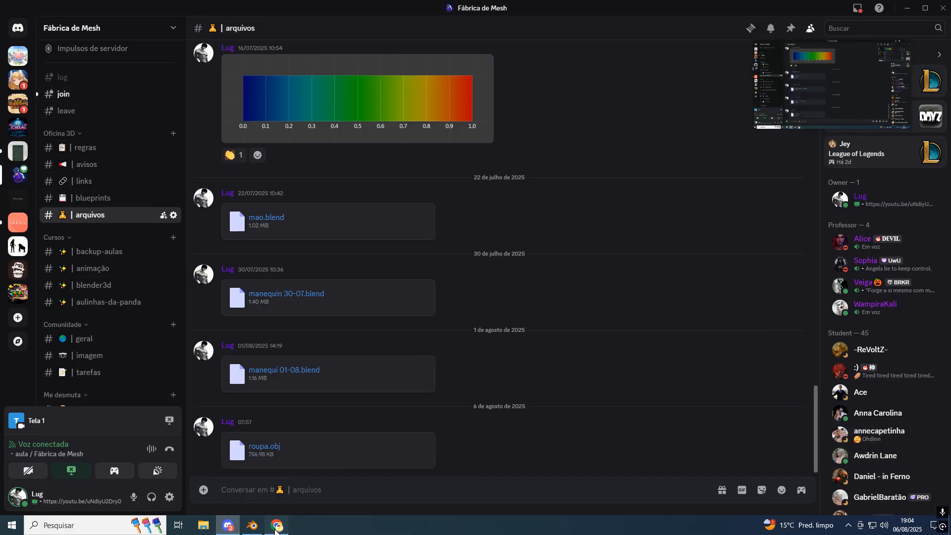
{"action": "left_click", "coordinate": [276, 527]}
{"action": "left_click", "coordinate": [252, 526]}
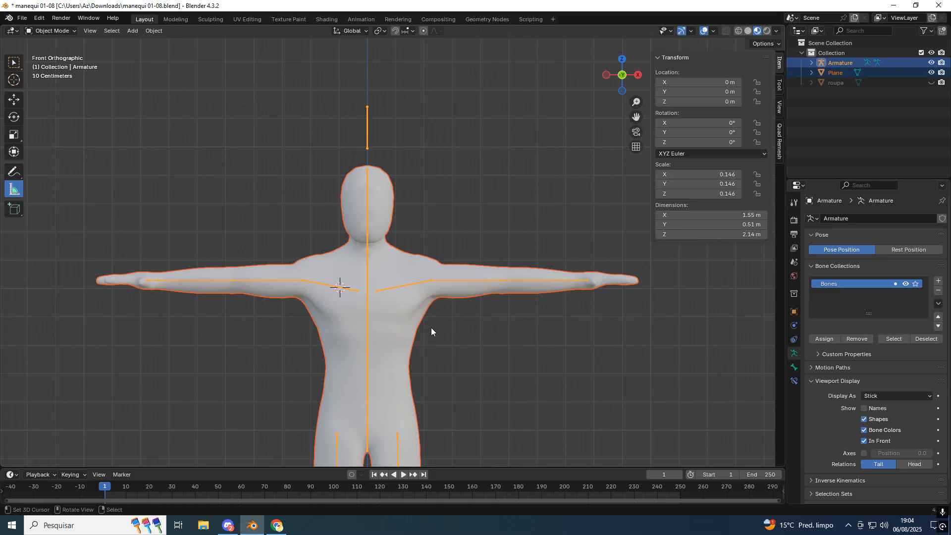
{"action": "left_click", "coordinate": [409, 334]}
{"action": "left_click", "coordinate": [373, 124], "text": "shift"}
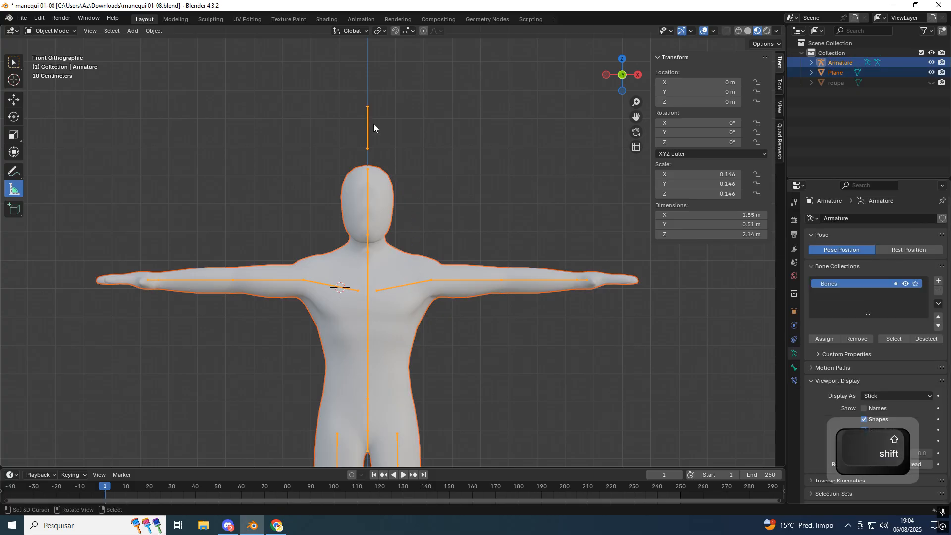
{"action": "key", "text": "ctrl+p"}
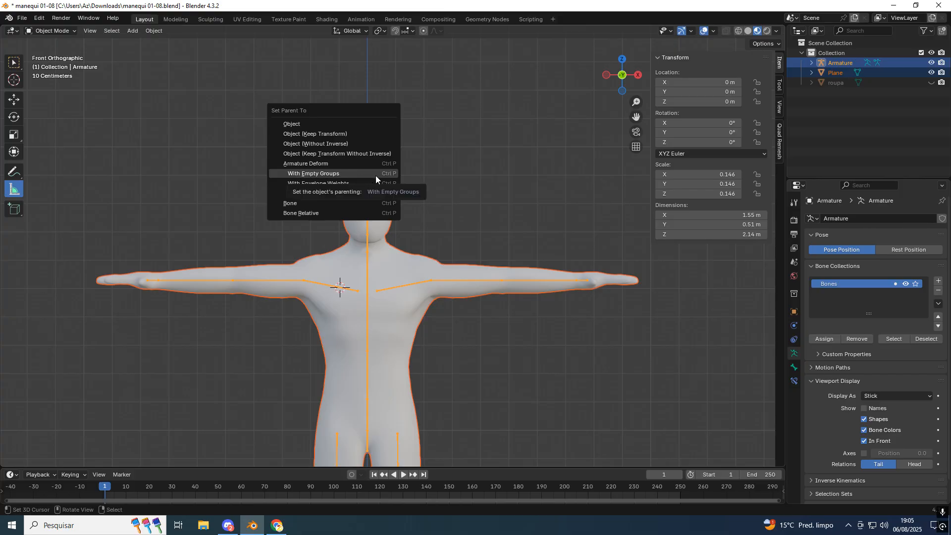
{"action": "left_click", "coordinate": [328, 171]}
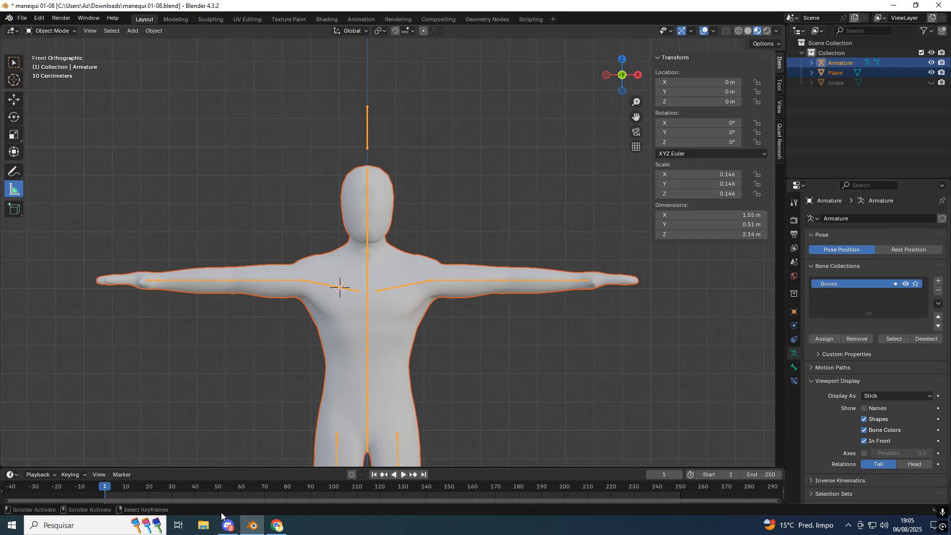
{"action": "left_click", "coordinate": [228, 525]}
{"action": "scroll", "coordinate": [111, 292], "scroll_direction": "down", "scroll_amount": 5}
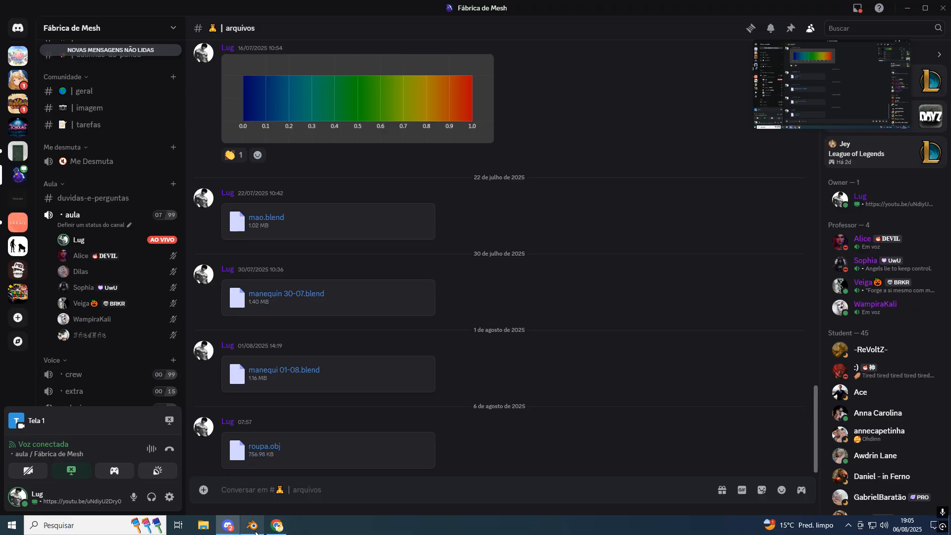
{"action": "left_click", "coordinate": [253, 525]}
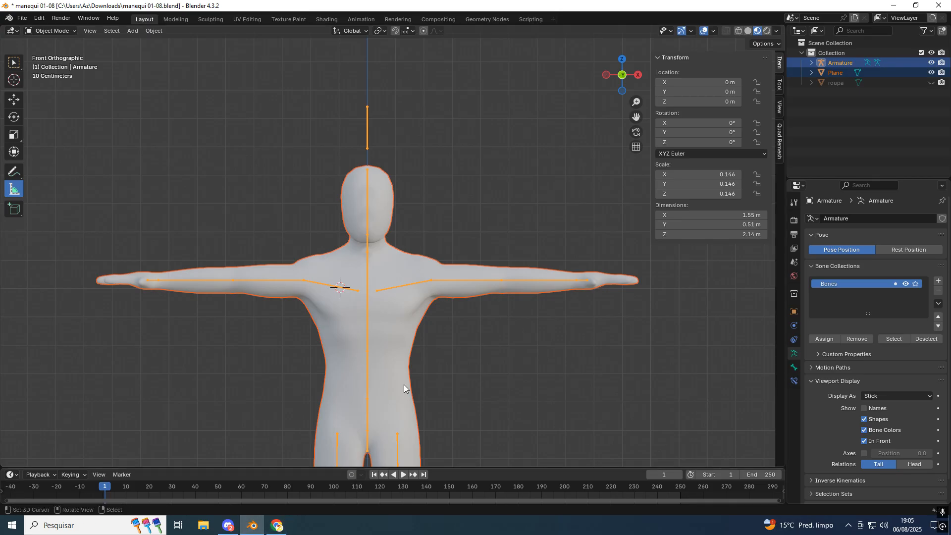
{"action": "key", "text": "ctrl+p"}
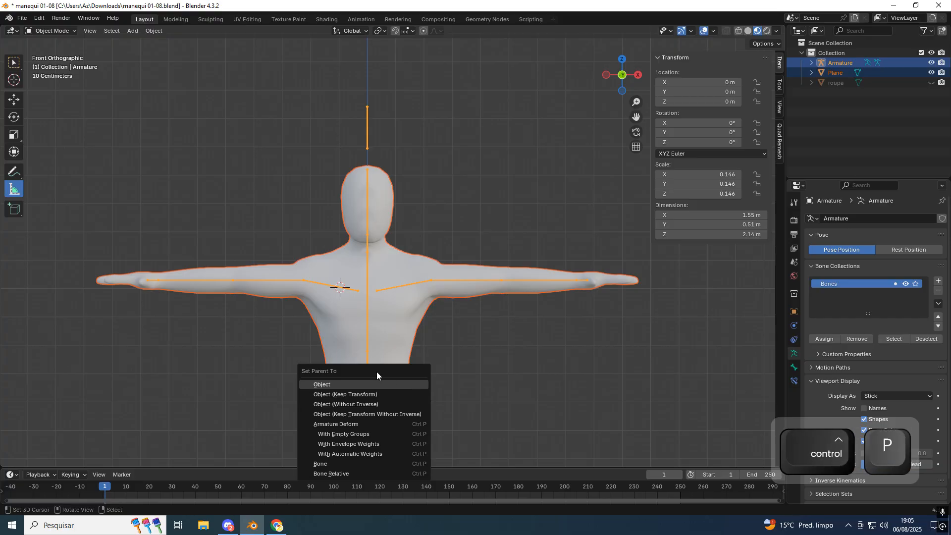
{"action": "left_click", "coordinate": [358, 433]}
- Select the mannequin mesh and then the armature, and parent the mesh to the armature with automatic weights
{"action": "left_click", "coordinate": [433, 300]}
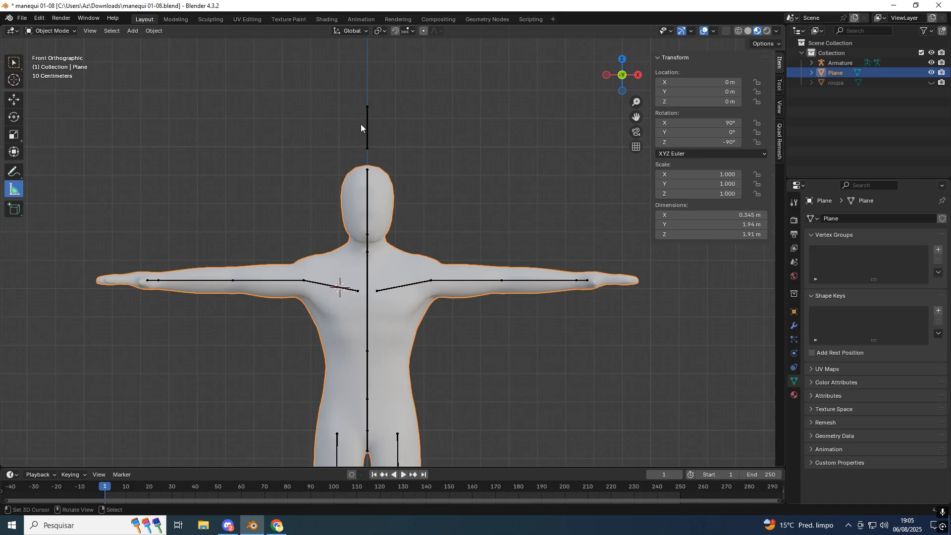
{"action": "left_click", "coordinate": [364, 127]}
{"action": "left_click", "coordinate": [420, 316]}
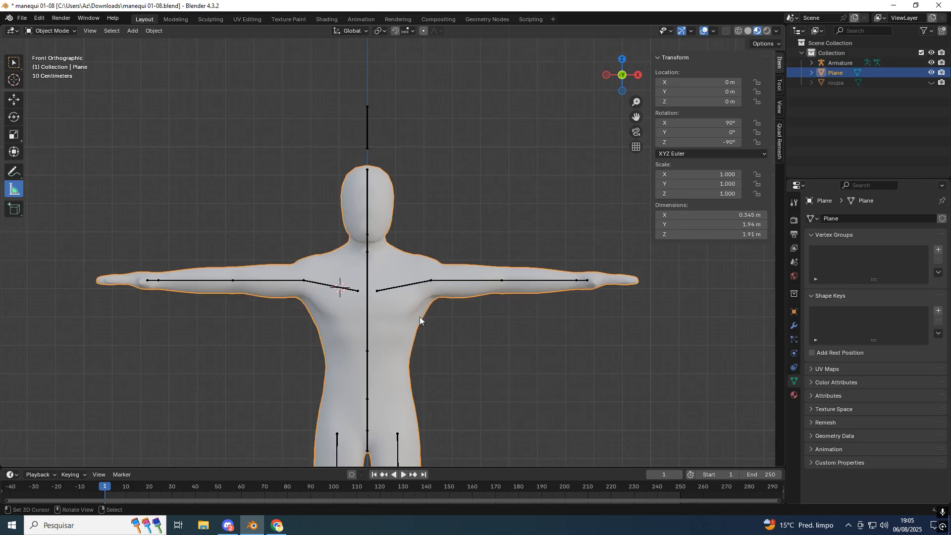
{"action": "left_click", "coordinate": [364, 134], "text": "shift"}
{"action": "key", "text": "ctrl+p"}
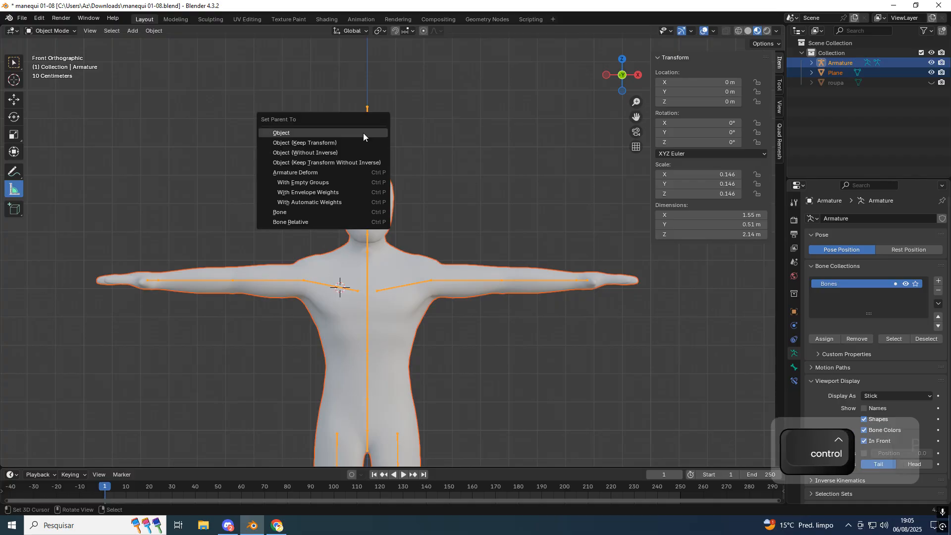
{"action": "left_click", "coordinate": [328, 201]}
{"action": "scroll", "coordinate": [500, 285], "scroll_direction": "up", "scroll_amount": 3}
{"action": "middle_click_drag", "start_coordinate": [538, 316], "coordinate": [482, 277]}
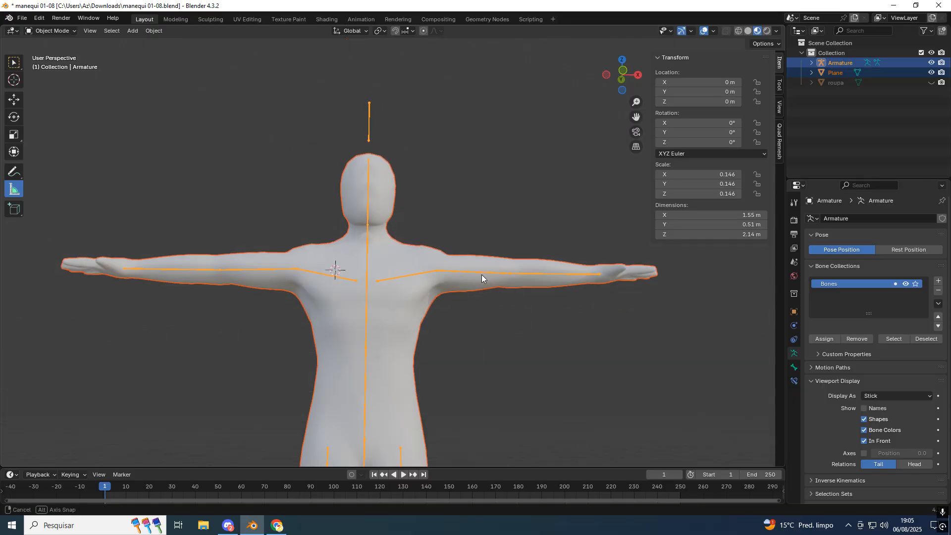
{"action": "key", "text": "KP_3"}
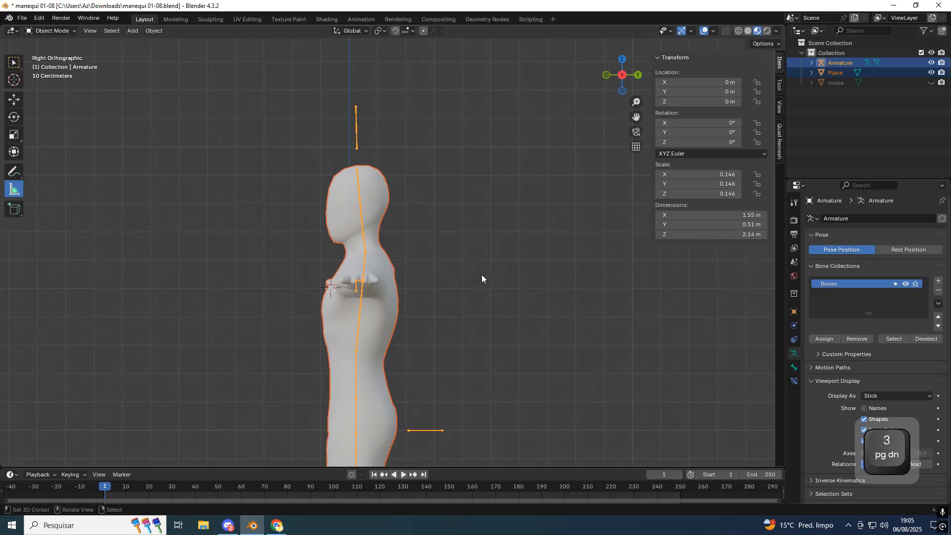
{"action": "key", "text": "KP_1"}
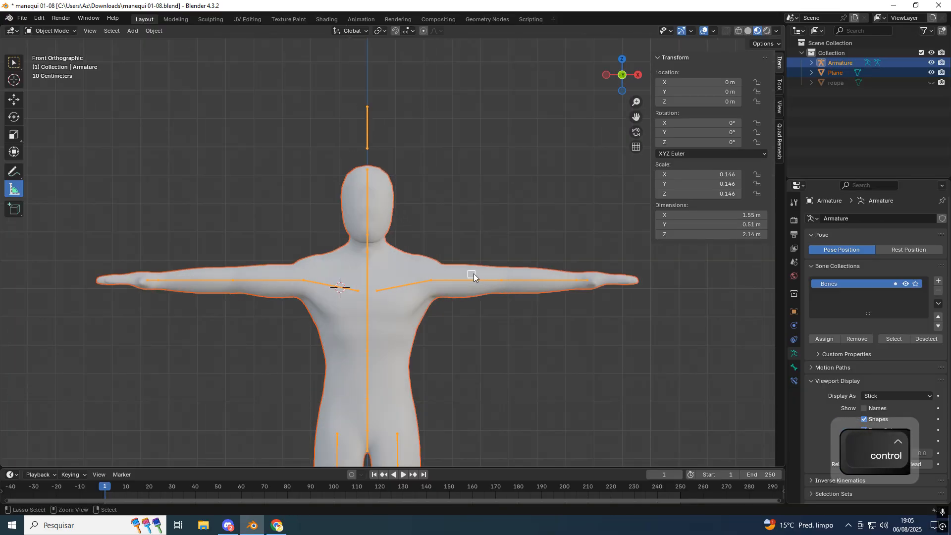
{"action": "key", "text": "ctrl+p"}
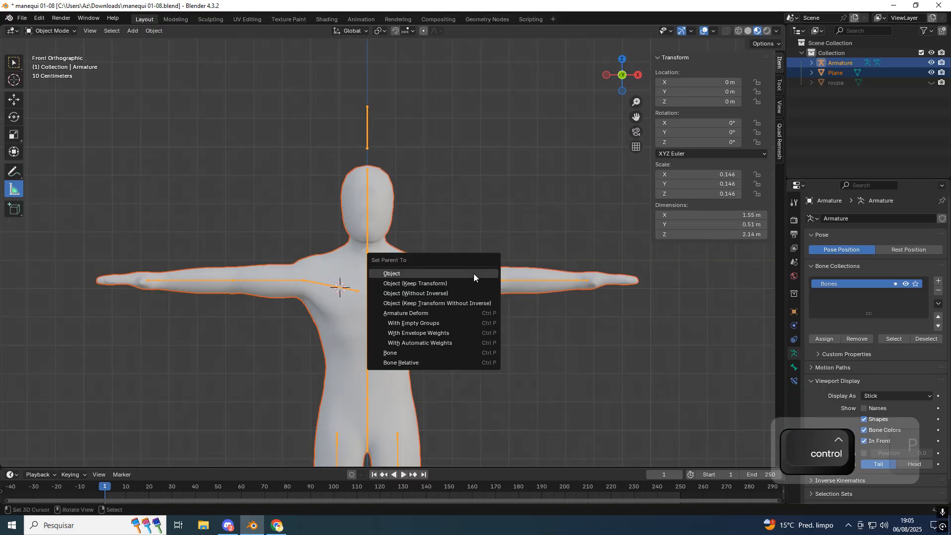
{"action": "left_click", "coordinate": [447, 342]}
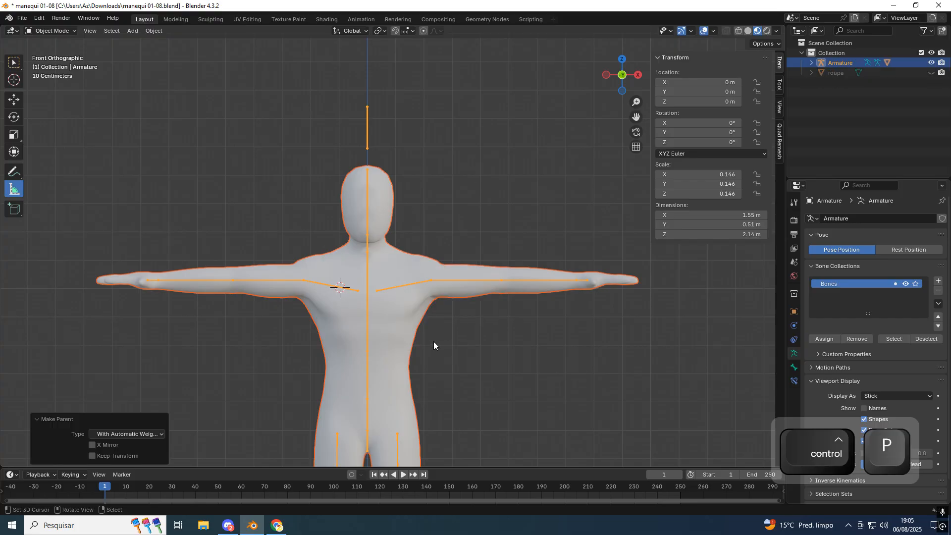
- Put the armature in Pose Mode and select the left upper arm bone
{"action": "middle_click_drag", "start_coordinate": [421, 300], "coordinate": [413, 222], "text": "shift"}
{"action": "left_click", "coordinate": [444, 199]}
{"action": "left_click", "coordinate": [447, 200]}
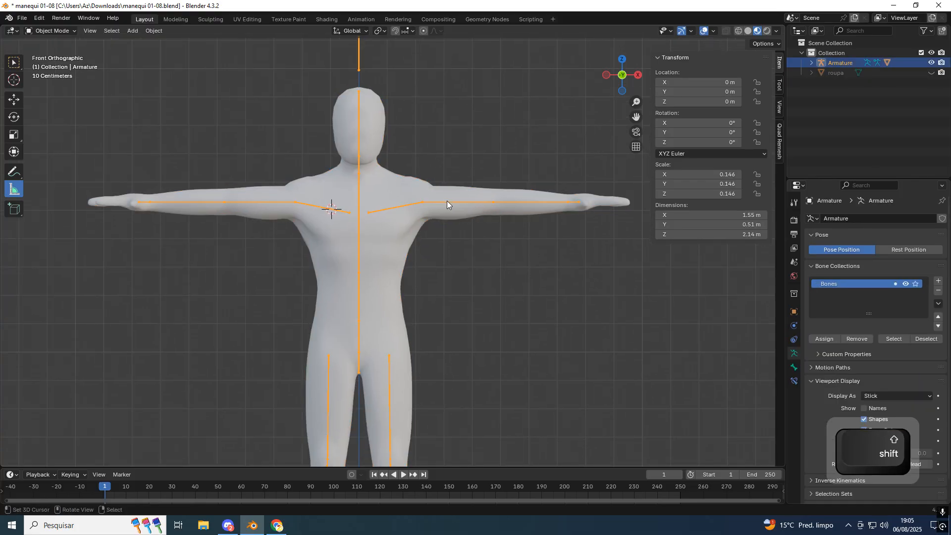
{"action": "left_click", "coordinate": [447, 201]}
{"action": "left_click", "coordinate": [361, 55]}
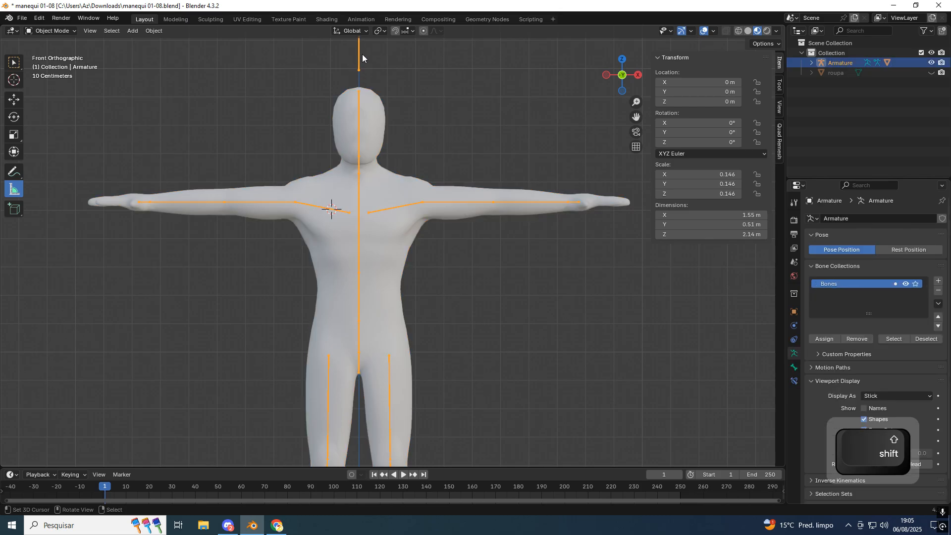
{"action": "left_click", "coordinate": [52, 30]}
{"action": "left_click", "coordinate": [49, 63]}
{"action": "left_click", "coordinate": [476, 204]}
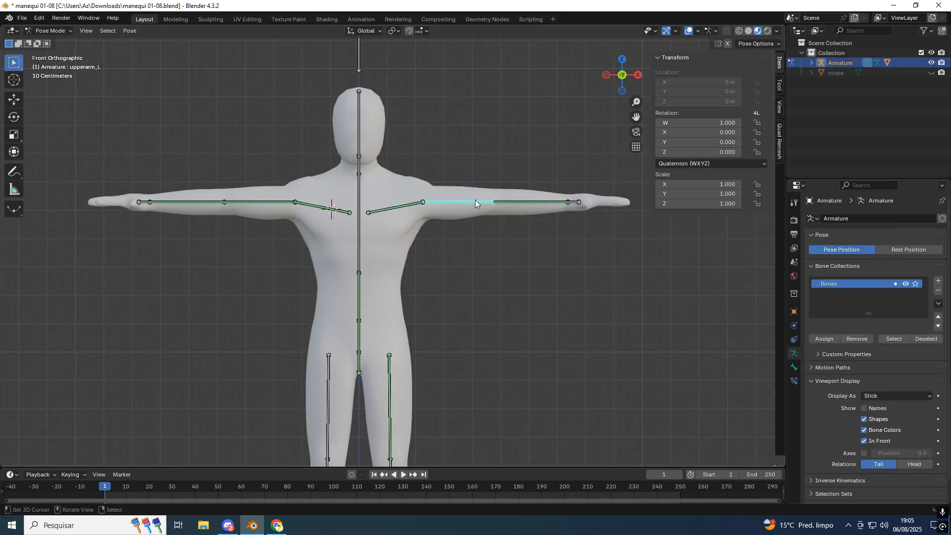
- Try rotating the left upper arm bone several times to test the arm's deformation, and undo each rotation
{"action": "key", "text": "r"}
{"action": "left_click", "coordinate": [427, 265]}
{"action": "key", "text": "ctrl+z"}
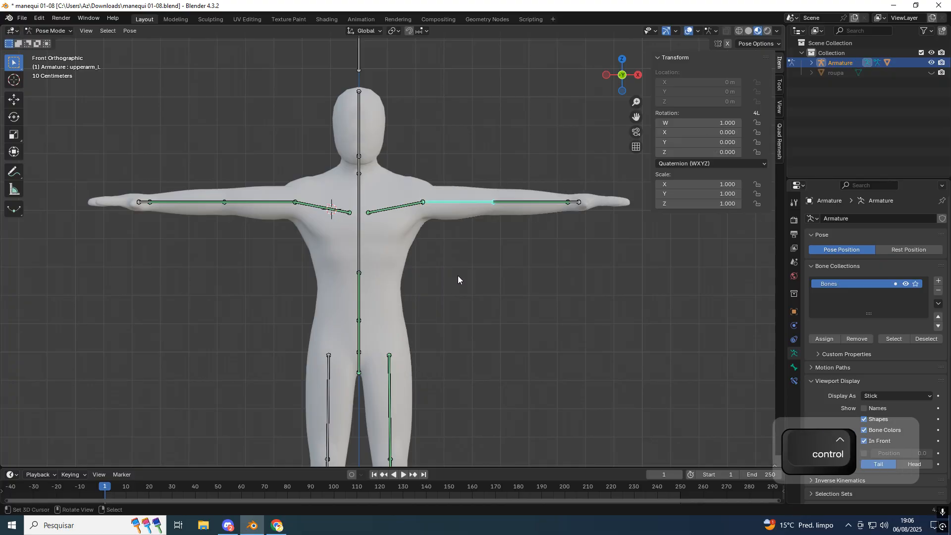
{"action": "key", "text": "r"}
{"action": "left_click", "coordinate": [459, 210]}
{"action": "key", "text": "ctrl+z"}
{"action": "scroll", "coordinate": [459, 210], "scroll_direction": "up", "scroll_amount": 2}
{"action": "key", "text": "r"}
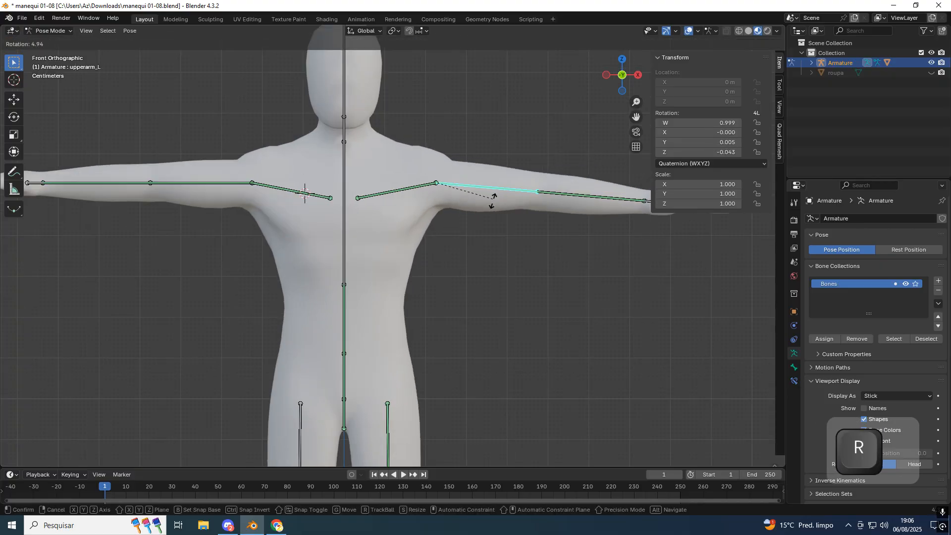
{"action": "left_click", "coordinate": [429, 238]}
{"action": "middle_click_drag", "start_coordinate": [421, 213], "coordinate": [406, 193]}
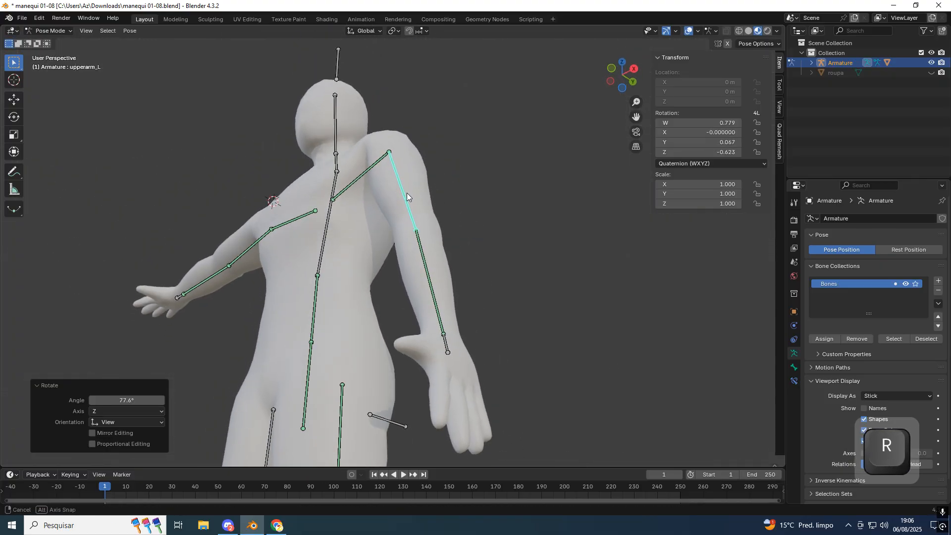
{"action": "key", "text": "ctrl+z"}
- Try tilting the neck bone backward in the side view and undo the rotation
{"action": "key", "text": "KP_1"}
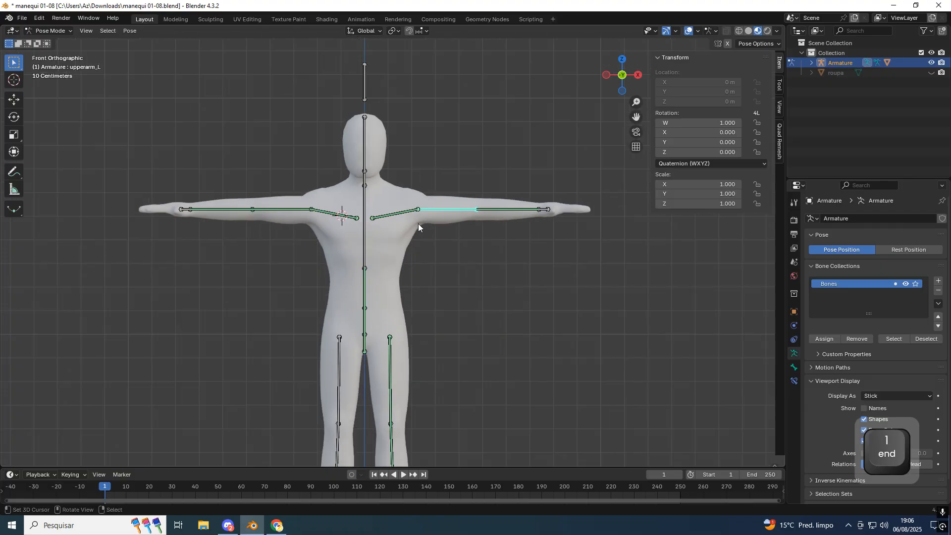
{"action": "left_click", "coordinate": [364, 180]}
{"action": "key", "text": "KP_3"}
{"action": "key", "text": "r"}
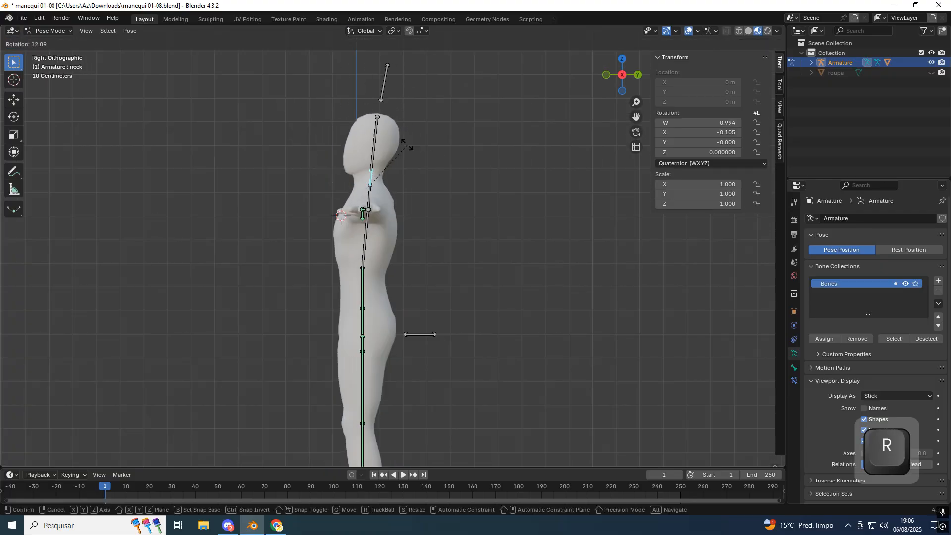
{"action": "left_click", "coordinate": [407, 145]}
{"action": "key", "text": "ctrl+z"}
- Try rotating the head bone in the side view to test its deformation, and undo it
{"action": "scroll", "coordinate": [402, 273], "scroll_direction": "up", "scroll_amount": 2}
{"action": "left_click", "coordinate": [358, 210]}
{"action": "key", "text": "r"}
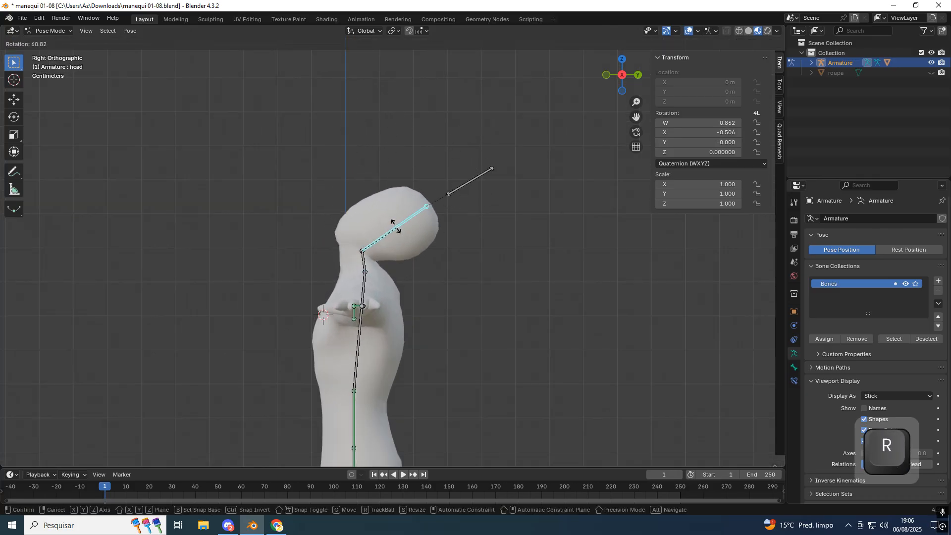
{"action": "left_click", "coordinate": [344, 198]}
{"action": "key", "text": "ctrl+z"}
- Try raising the left upper leg bone outward in the front view and undo the rotations
{"action": "key", "text": "KP_1"}
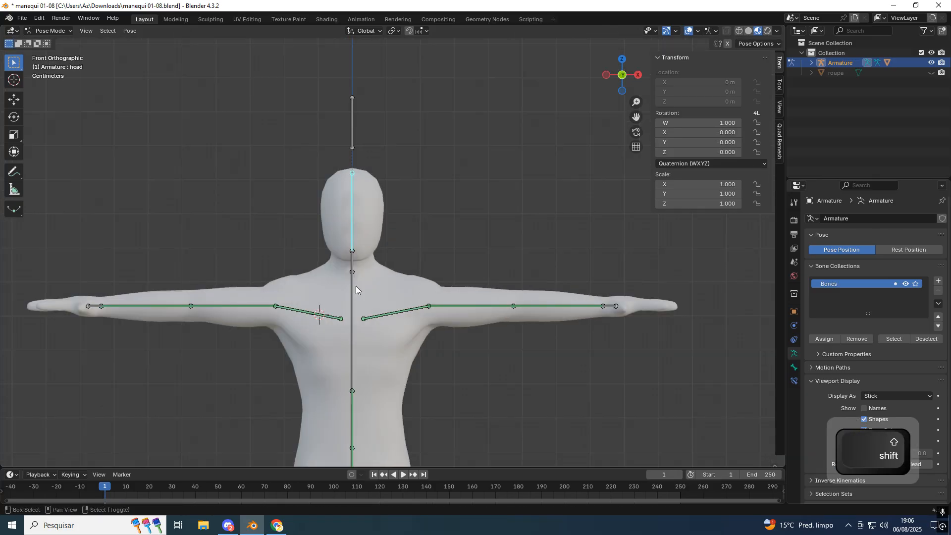
{"action": "scroll", "coordinate": [357, 282], "scroll_direction": "down", "scroll_amount": 5, "text": "shift"}
{"action": "scroll", "coordinate": [361, 157], "scroll_direction": "down", "scroll_amount": 1}
{"action": "left_click", "coordinate": [388, 293]}
{"action": "key", "text": "r"}
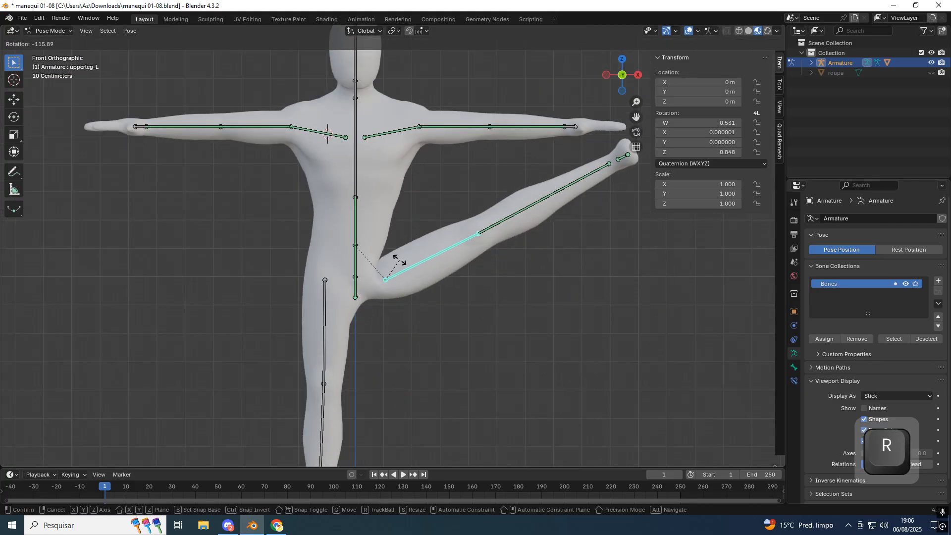
{"action": "left_click", "coordinate": [401, 268]}
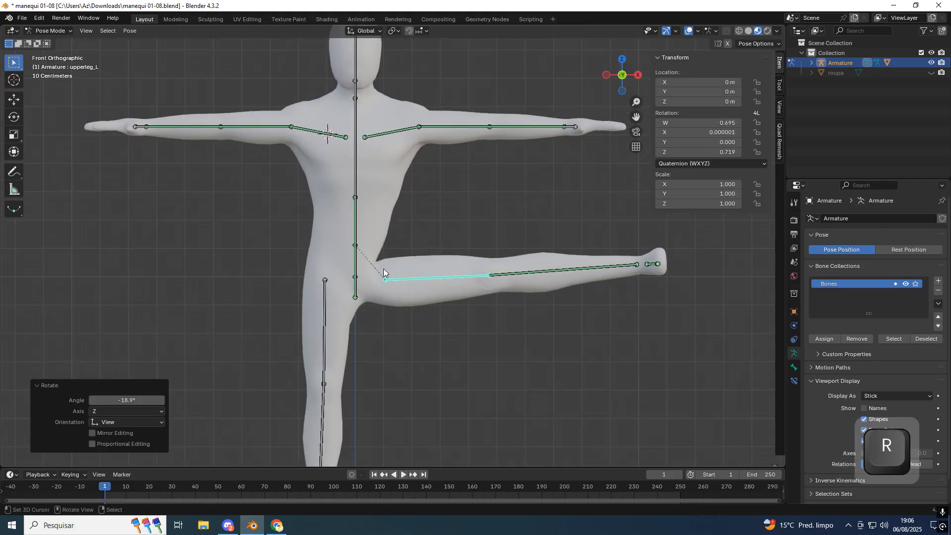
{"action": "scroll", "coordinate": [390, 262], "scroll_direction": "up", "scroll_amount": 2}
{"action": "key", "text": "ctrl+z"}
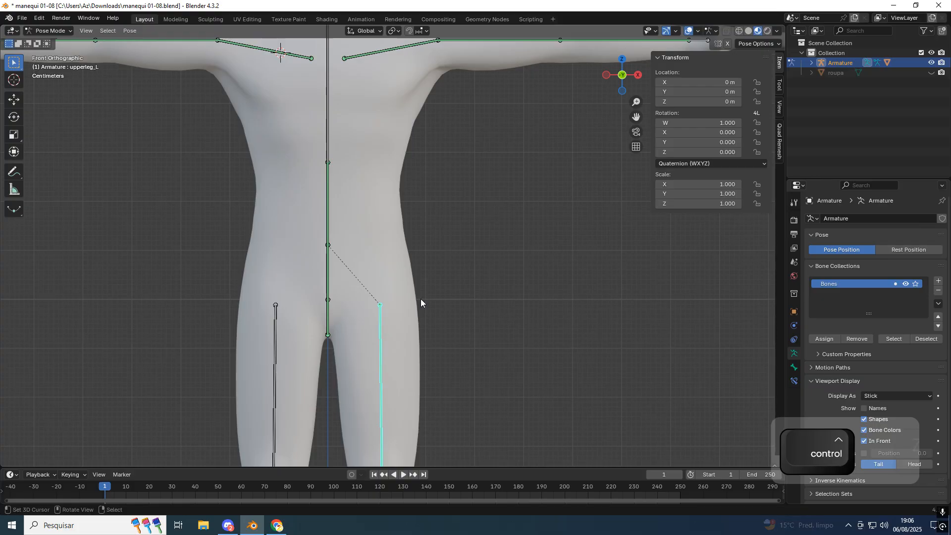
{"action": "key", "text": "ctrl+z"}
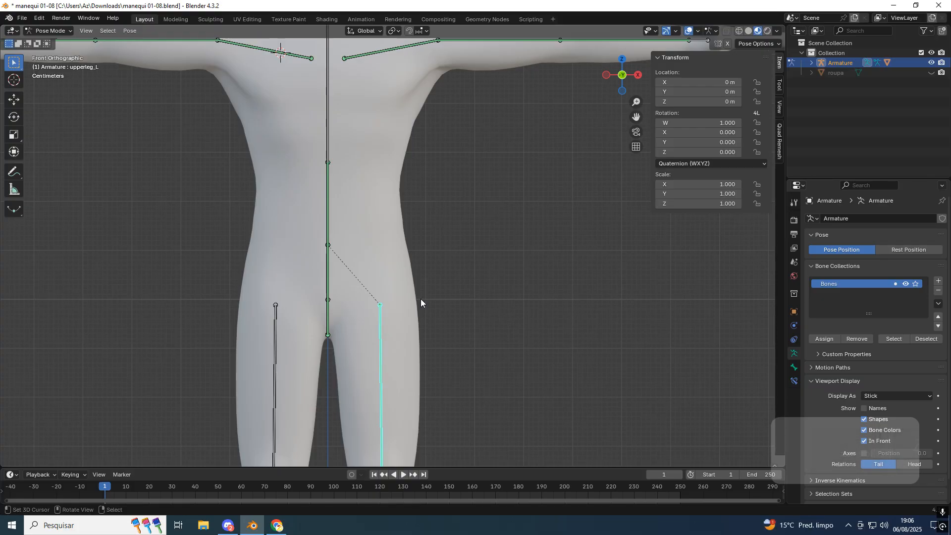
- Switch the mannequin body mesh from Object Mode to Weight Paint mode to work on the upperleg_L weights
{"action": "scroll", "coordinate": [480, 247], "scroll_direction": "down", "scroll_amount": 1}
{"action": "scroll", "coordinate": [399, 287], "scroll_direction": "down", "scroll_amount": 2}
{"action": "right_click", "coordinate": [397, 248]}
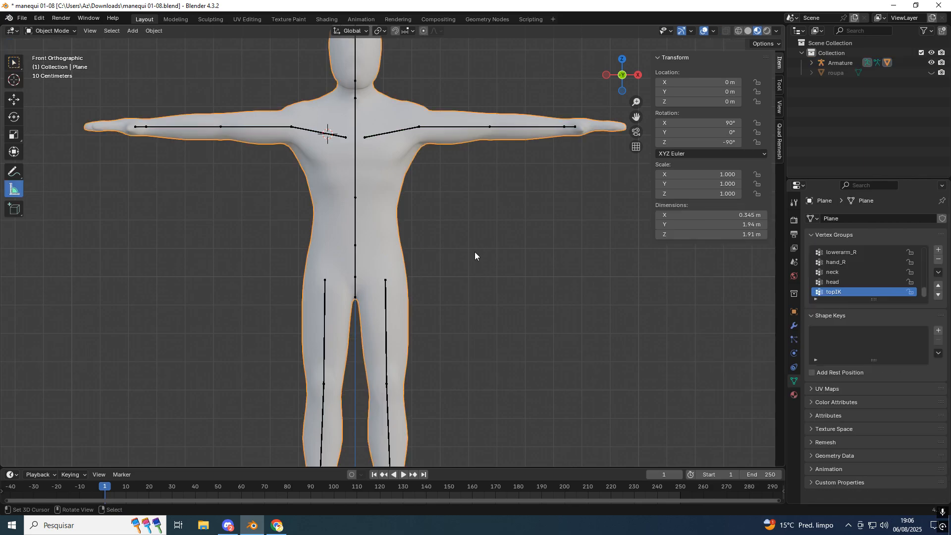
{"action": "left_click", "coordinate": [52, 31]}
{"action": "left_click", "coordinate": [39, 86]}
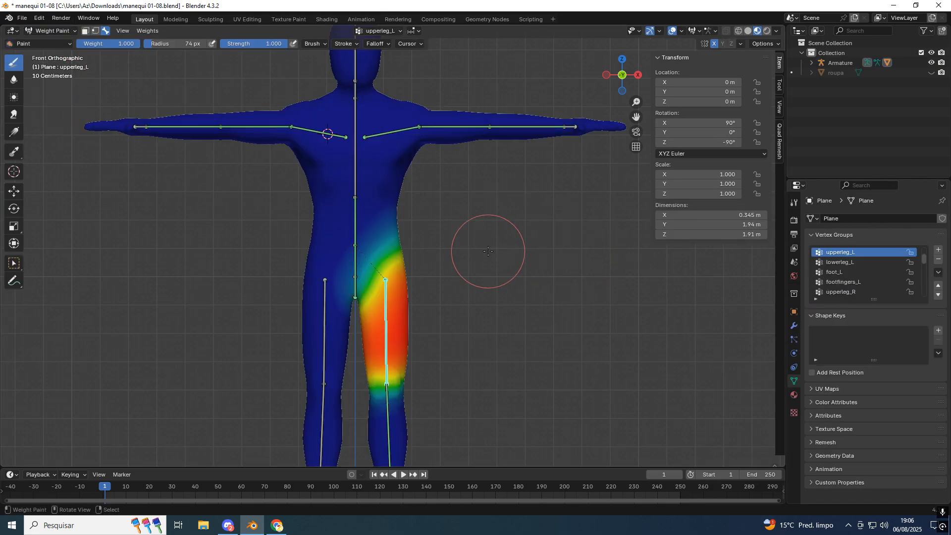
{"action": "scroll", "coordinate": [484, 246], "scroll_direction": "up", "scroll_amount": 2}
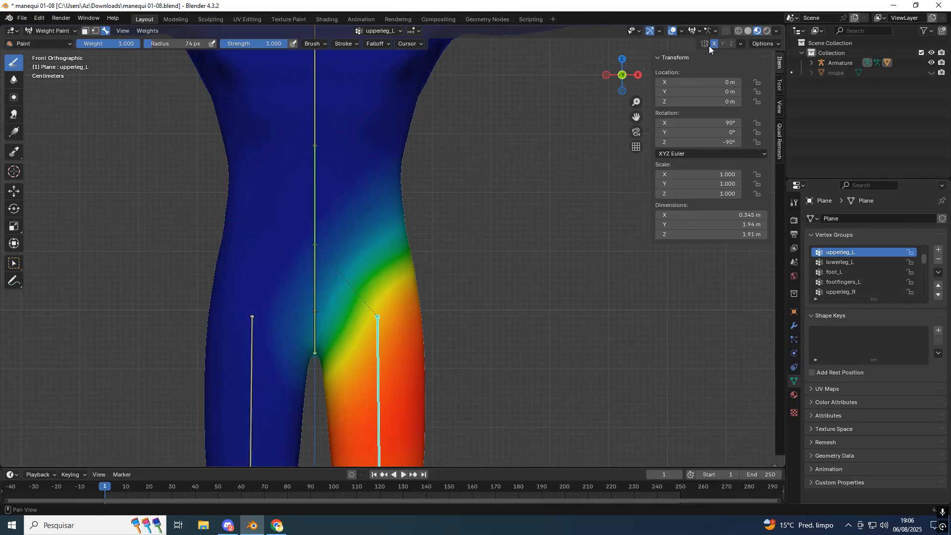
- Set the interface resolution scale to 1.30 in the Preferences and close them
{"action": "left_click", "coordinate": [39, 18]}
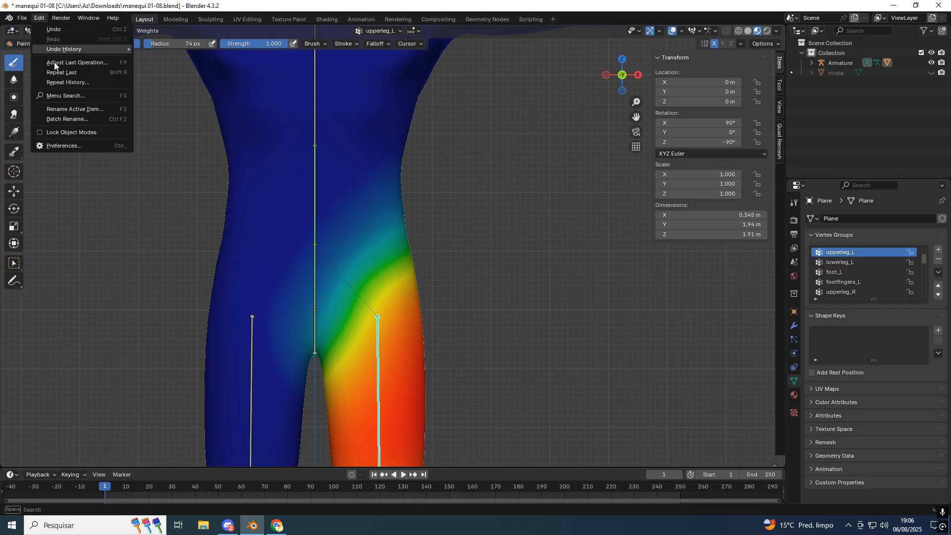
{"action": "left_click", "coordinate": [58, 147]}
{"action": "left_click_drag", "start_coordinate": [208, 42], "coordinate": [238, 42]}
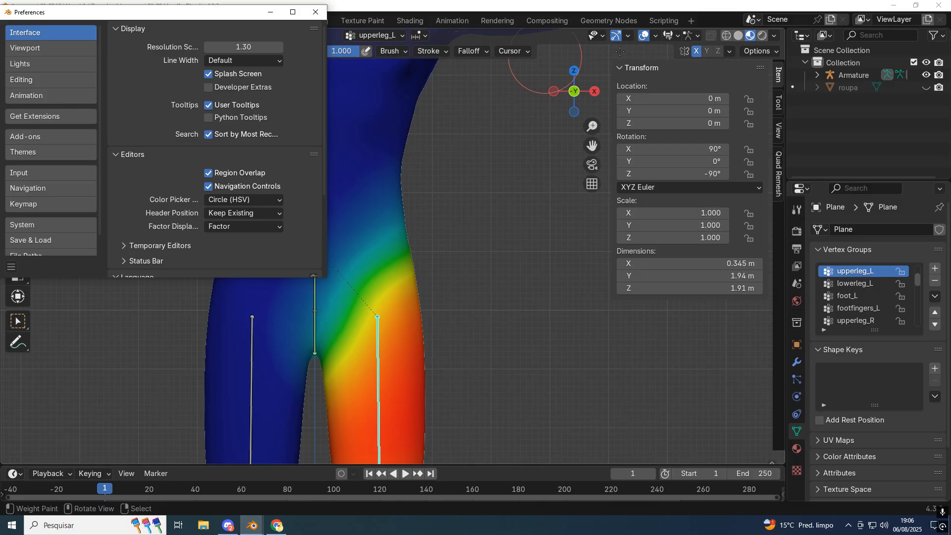
{"action": "key", "text": "Escape"}
{"action": "left_click", "coordinate": [316, 12]}
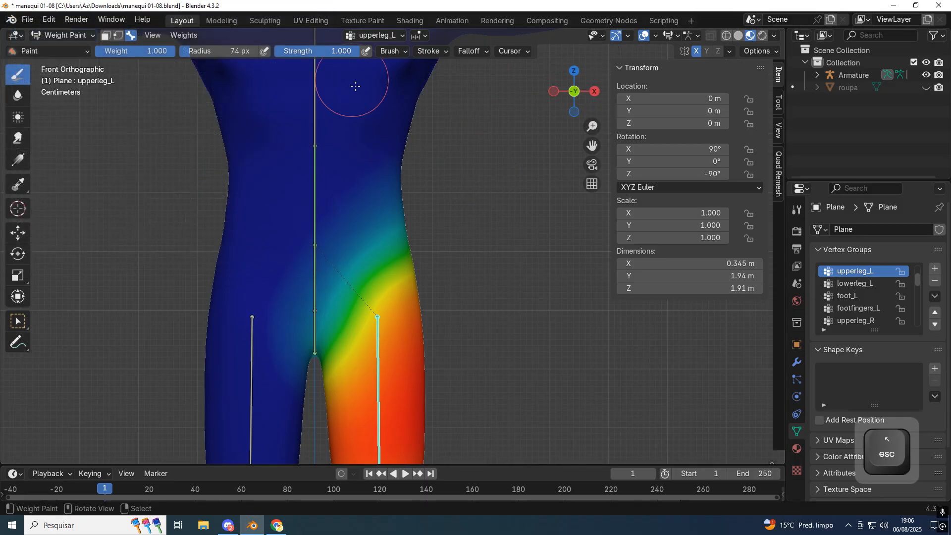
- Try subtracting upperleg_R weight around the hip, compare with upperleg_L for mirroring, and undo the stroke
{"action": "left_click", "coordinate": [251, 344], "text": "ctrl"}
{"action": "middle_click_drag", "start_coordinate": [339, 349], "coordinate": [347, 278], "text": "shift"}
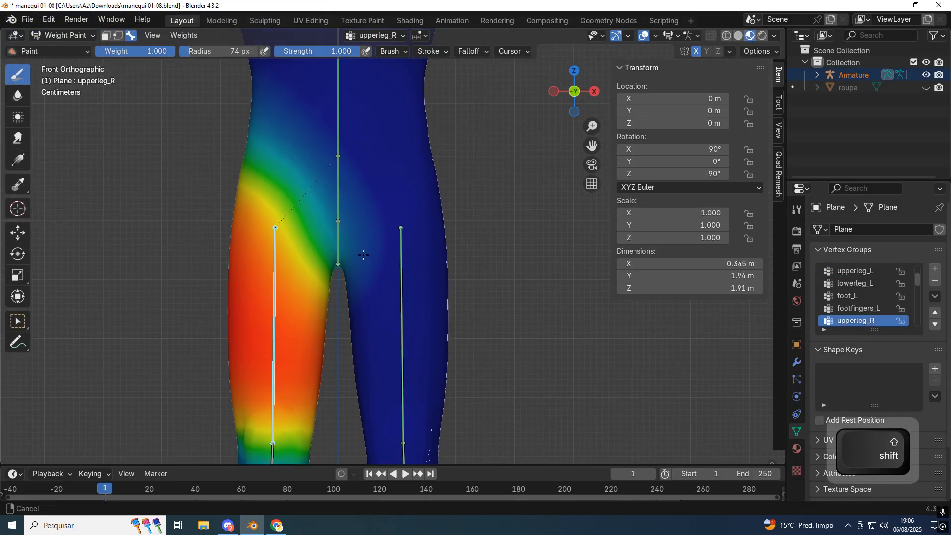
{"action": "left_click_drag", "start_coordinate": [295, 188], "coordinate": [304, 278], "text": "ctrl"}
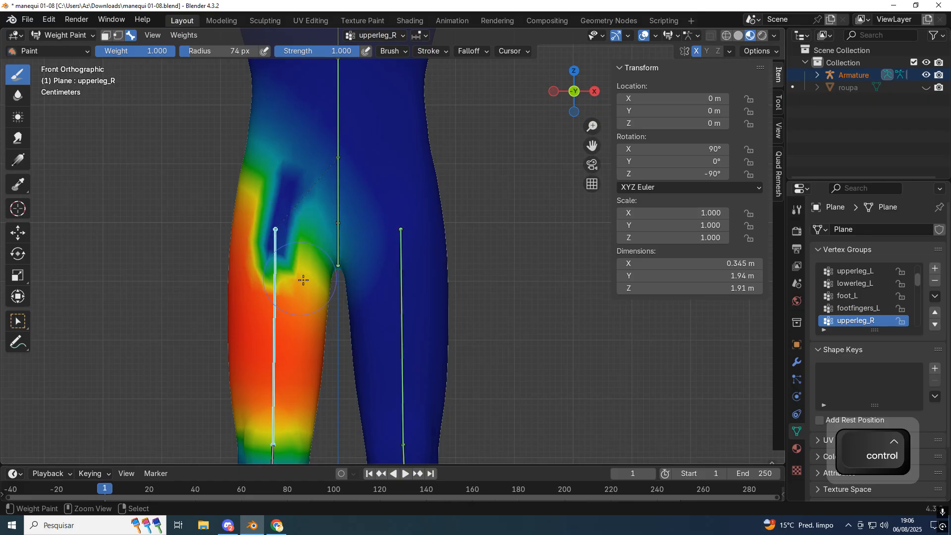
{"action": "left_click", "coordinate": [400, 283], "text": "ctrl"}
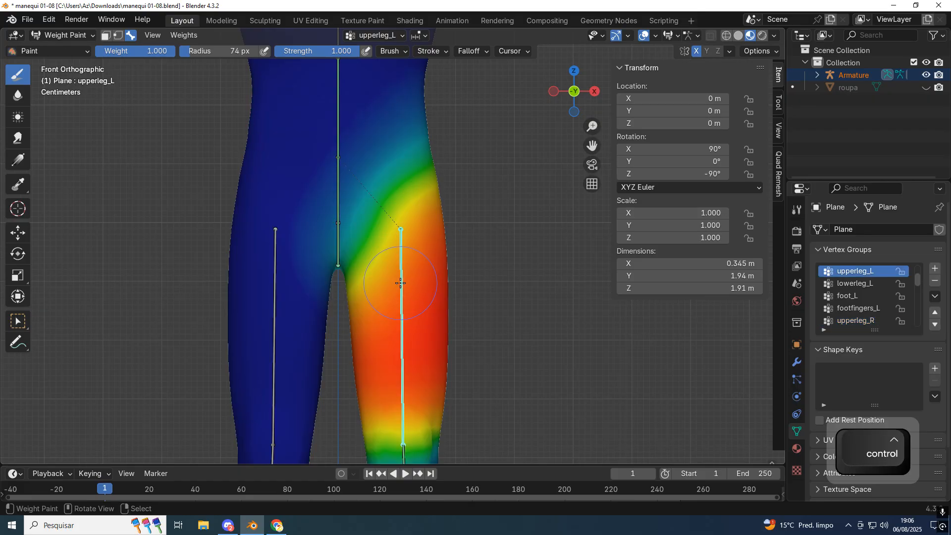
{"action": "left_click", "coordinate": [275, 274], "text": "ctrl"}
{"action": "key", "text": "ctrl+z"}
{"action": "key", "text": "ctrl+z"}
{"action": "key", "text": "ctrl+z"}
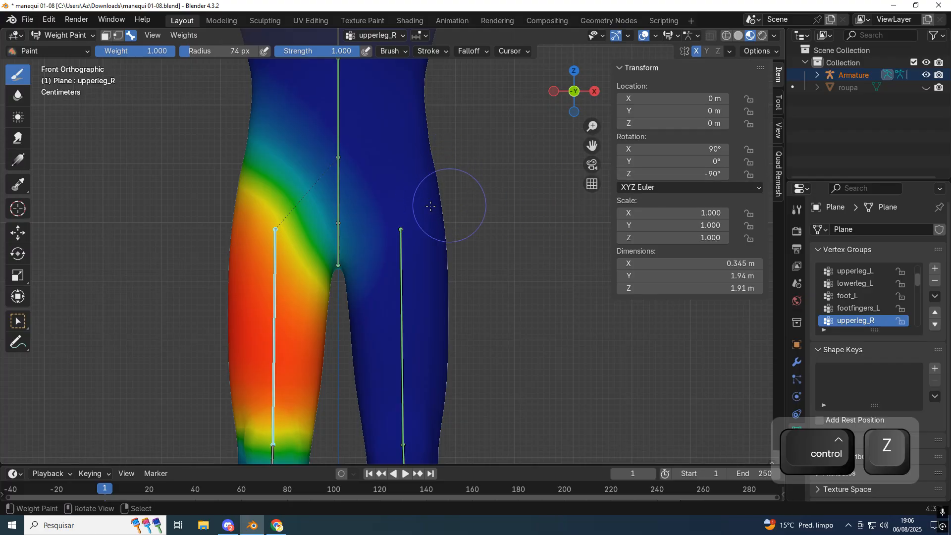
- Try painting full upperleg_R weight across the hip, check the opposite leg bone, and undo the stroke
{"action": "mouse_move", "coordinate": [298, 196]}
{"action": "left_mouse_down"}
{"action": "mouse_move", "coordinate": [277, 201]}
{"action": "mouse_move", "coordinate": [290, 189]}
{"action": "left_mouse_up"}
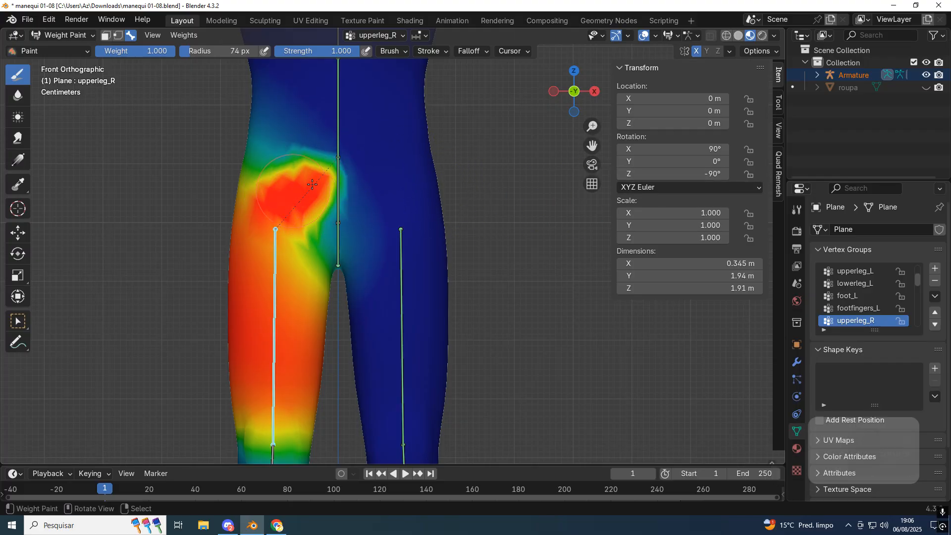
{"action": "left_click", "coordinate": [401, 261], "text": "ctrl"}
{"action": "key", "text": "ctrl+z"}
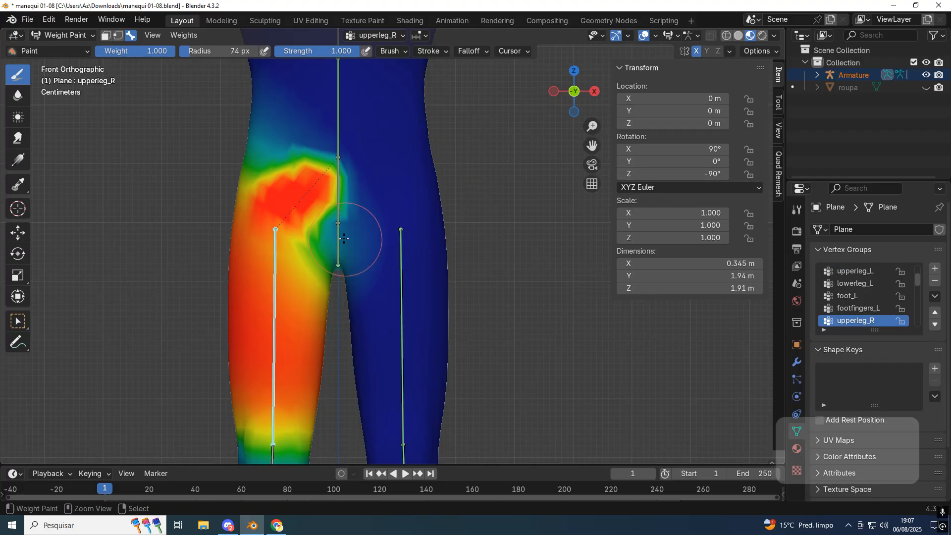
{"action": "key", "text": "ctrl+z"}
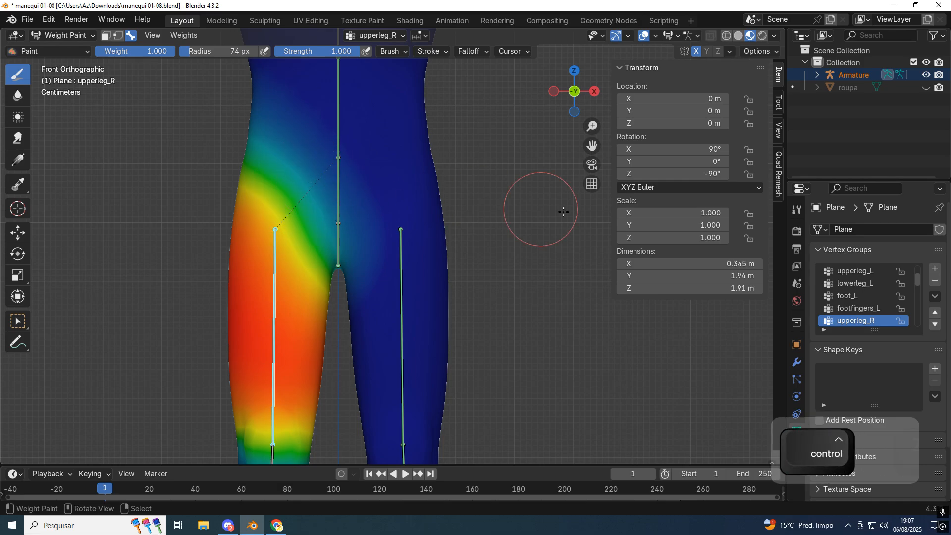
- Show the weight painting symmetry settings and enable Topology Mirror
{"action": "left_click", "coordinate": [778, 102]}
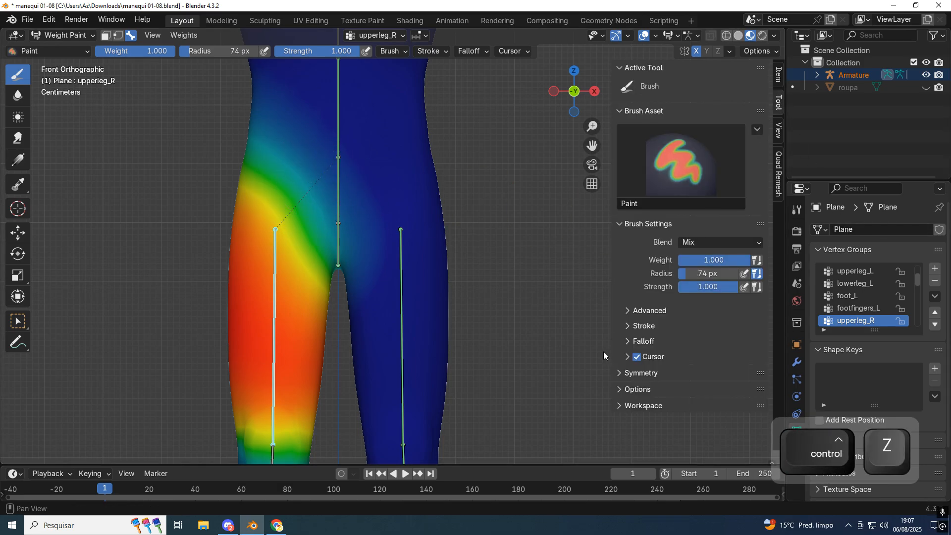
{"action": "left_click", "coordinate": [620, 371]}
{"action": "scroll", "coordinate": [673, 335], "scroll_direction": "down", "scroll_amount": 3}
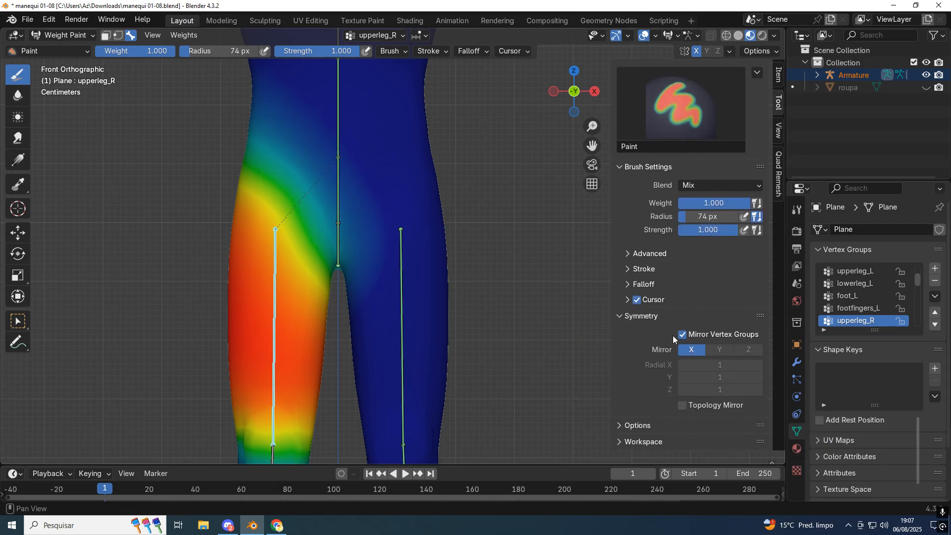
{"action": "left_click", "coordinate": [683, 406]}
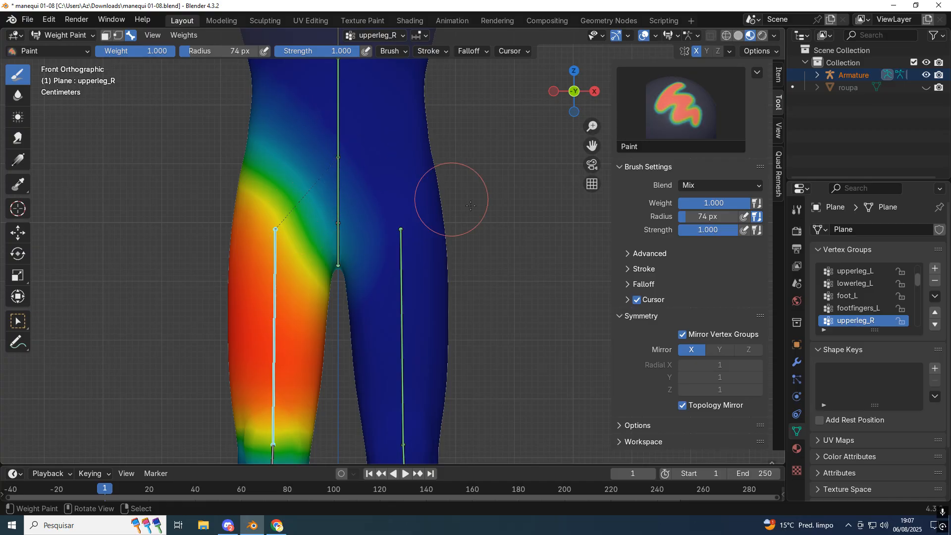
- Try a short upperleg_R weight stroke on the hip, check its mirrored copy on upperleg_L, and undo back past the Topology Mirror change
{"action": "left_click_drag", "start_coordinate": [284, 165], "coordinate": [289, 189]}
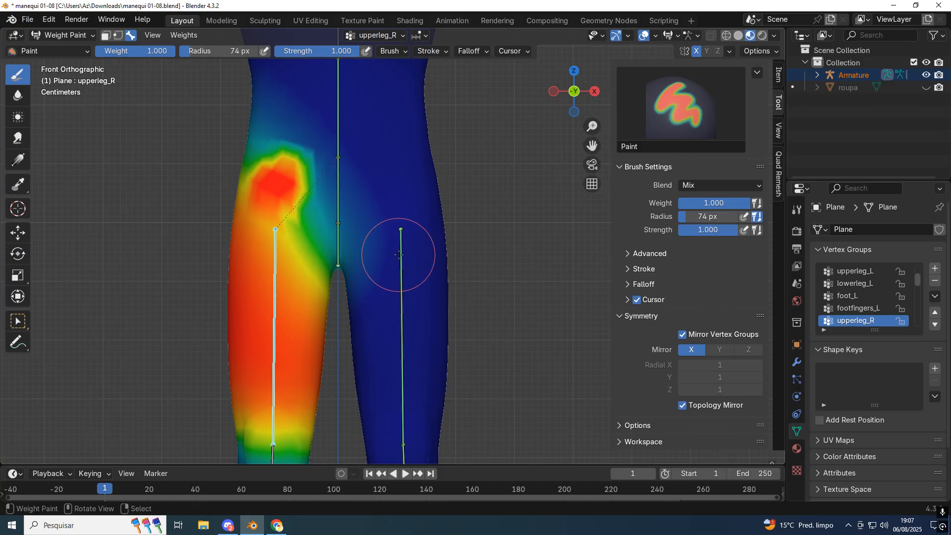
{"action": "left_click", "coordinate": [401, 255], "text": "ctrl"}
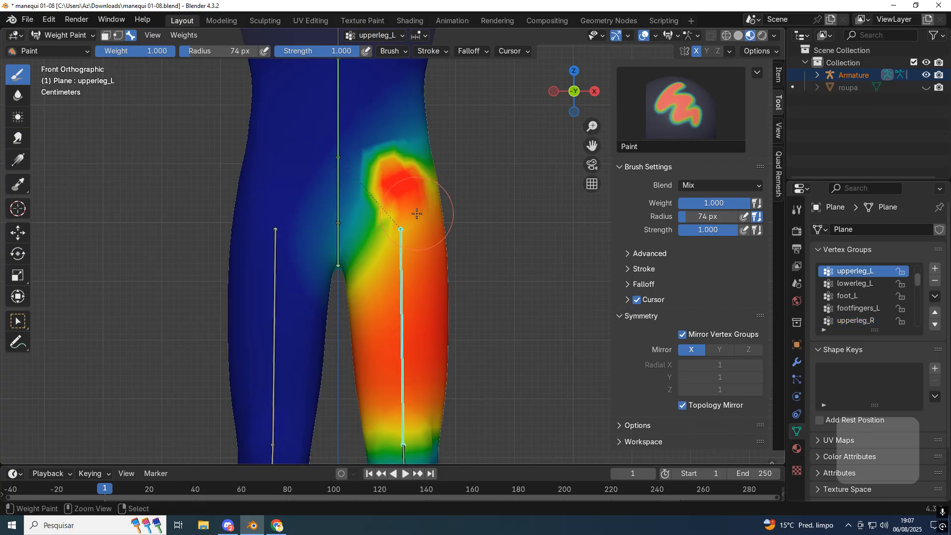
{"action": "key", "text": "ctrl+z"}
{"action": "key", "text": "ctrl+z"}
{"action": "key", "text": "ctrl+z"}
- Select the stomach bone, try painting weight on one side of the waist, and undo the stroke
{"action": "middle_click_drag", "start_coordinate": [335, 139], "coordinate": [339, 248], "text": "shift"}
{"action": "left_click", "coordinate": [340, 223], "text": "ctrl"}
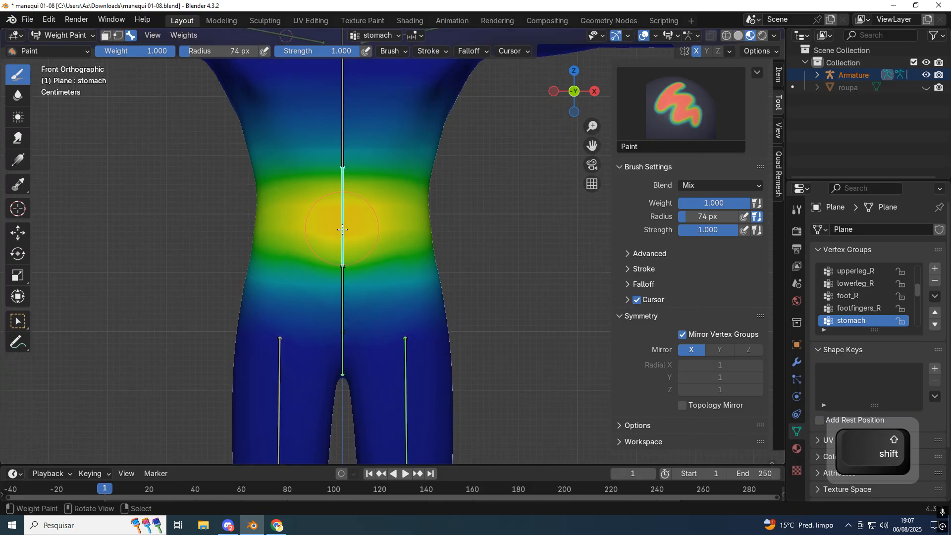
{"action": "scroll", "coordinate": [419, 276], "scroll_direction": "up", "scroll_amount": 2}
{"action": "left_click_drag", "start_coordinate": [386, 217], "coordinate": [381, 231]}
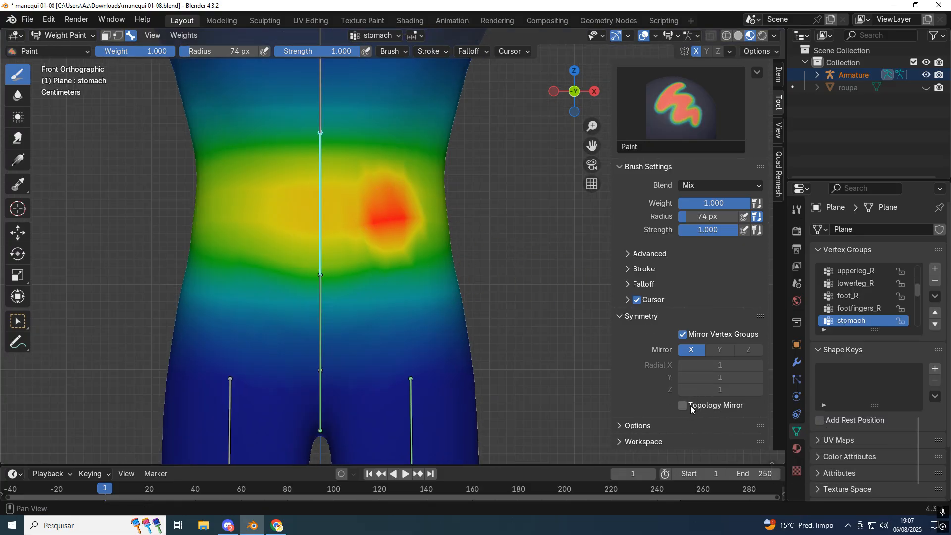
{"action": "key", "text": "ctrl+z"}
{"action": "scroll", "coordinate": [292, 368], "scroll_direction": "down", "scroll_amount": 2}
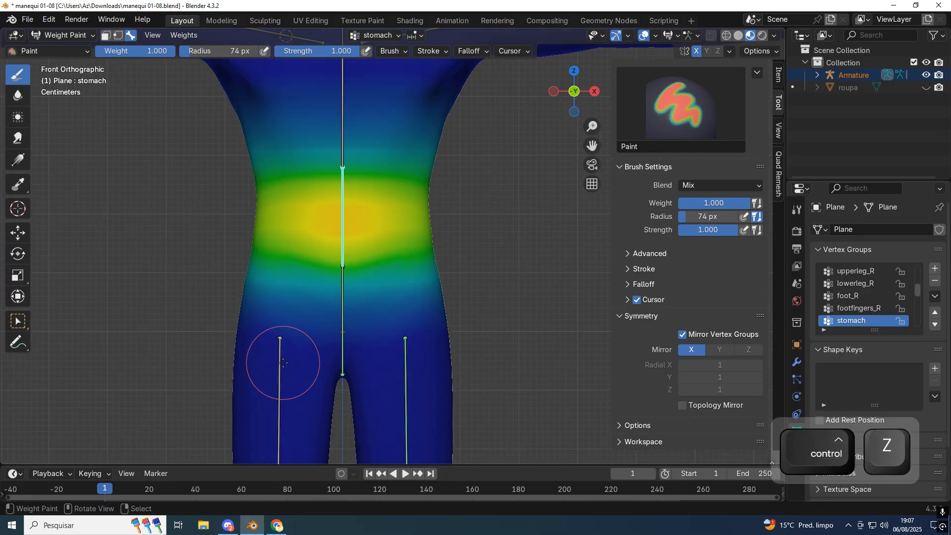
- Enable Topology Mirror for the stomach bone, try painting weight at the waist sides, and undo the stroke and the option
{"action": "left_click", "coordinate": [280, 368], "text": "ctrl"}
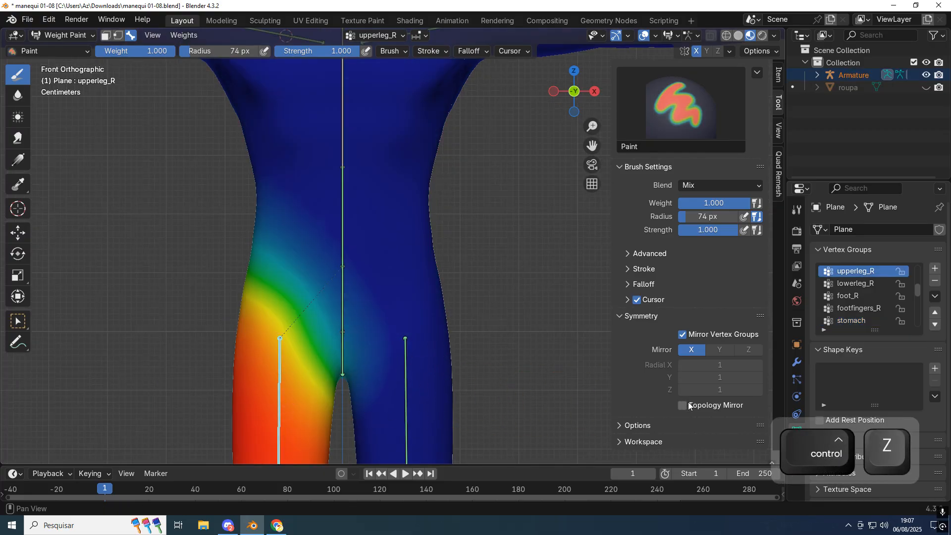
{"action": "left_click", "coordinate": [406, 368], "text": "ctrl"}
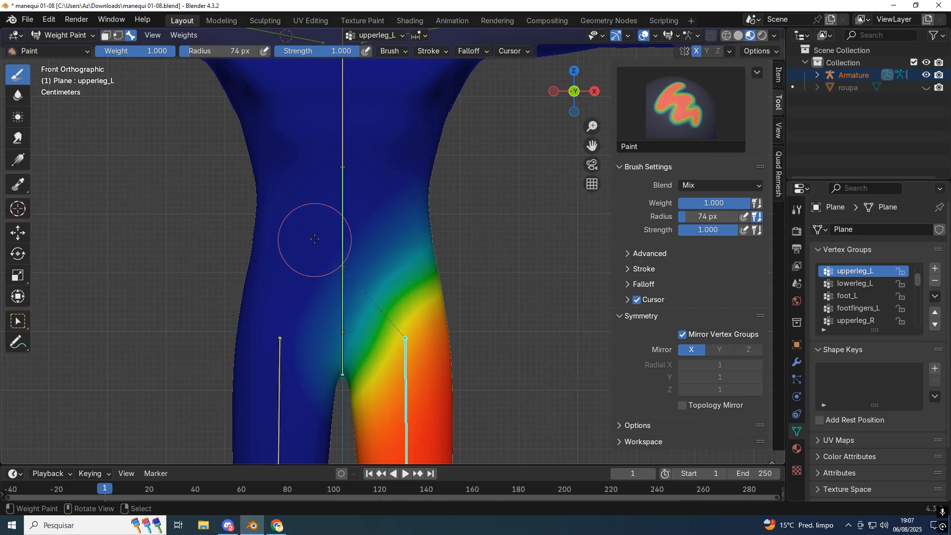
{"action": "left_click", "coordinate": [345, 197], "text": "ctrl"}
{"action": "left_click", "coordinate": [683, 406]}
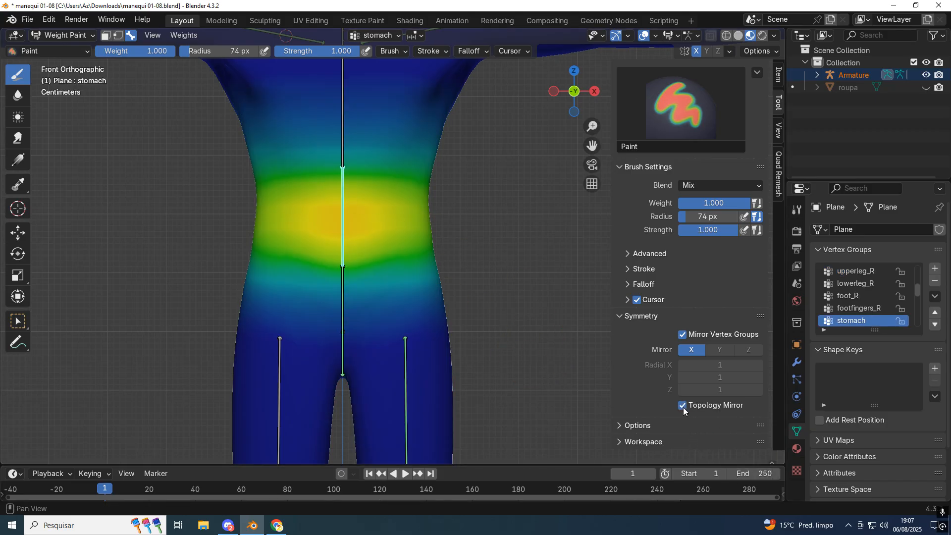
{"action": "left_click_drag", "start_coordinate": [401, 224], "coordinate": [311, 216]}
{"action": "scroll", "coordinate": [498, 288], "scroll_direction": "down", "scroll_amount": 2}
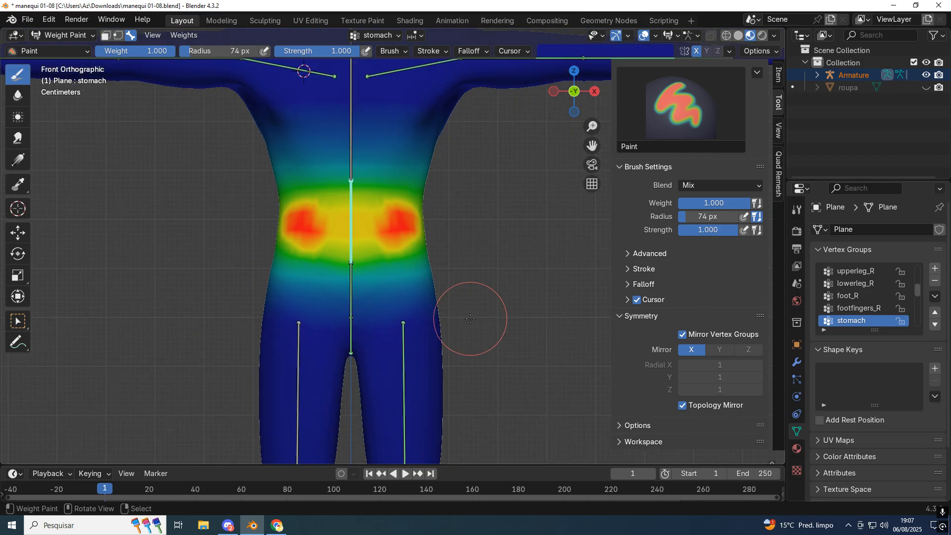
{"action": "key", "text": "ctrl+z"}
{"action": "key", "text": "ctrl+z"}
{"action": "key", "text": "ctrl+z"}
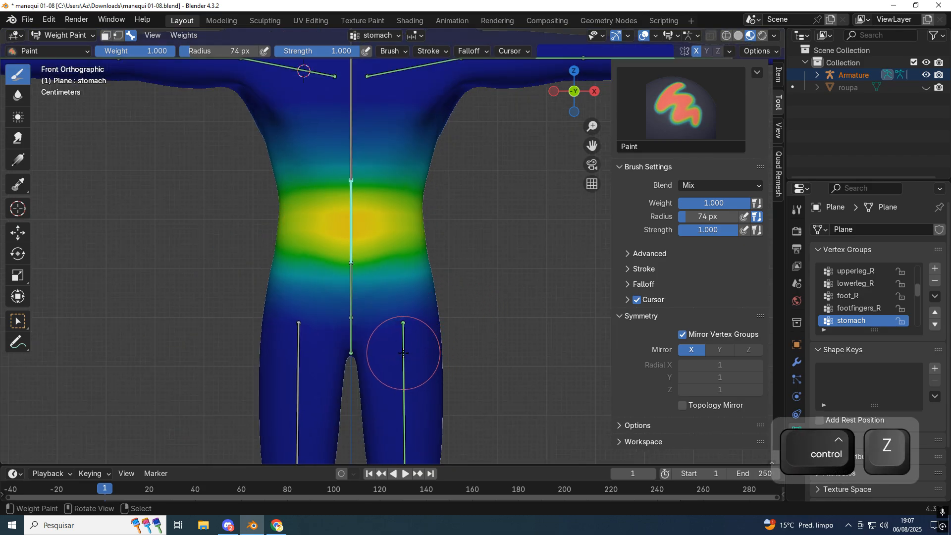
- Select the left upper leg bone in Weight Paint mode, try rotating it to test the hip deformation, and undo the rotation
{"action": "scroll", "coordinate": [487, 339], "scroll_direction": "down", "scroll_amount": 1, "text": "shift"}
{"action": "scroll", "coordinate": [478, 329], "scroll_direction": "up", "scroll_amount": 2}
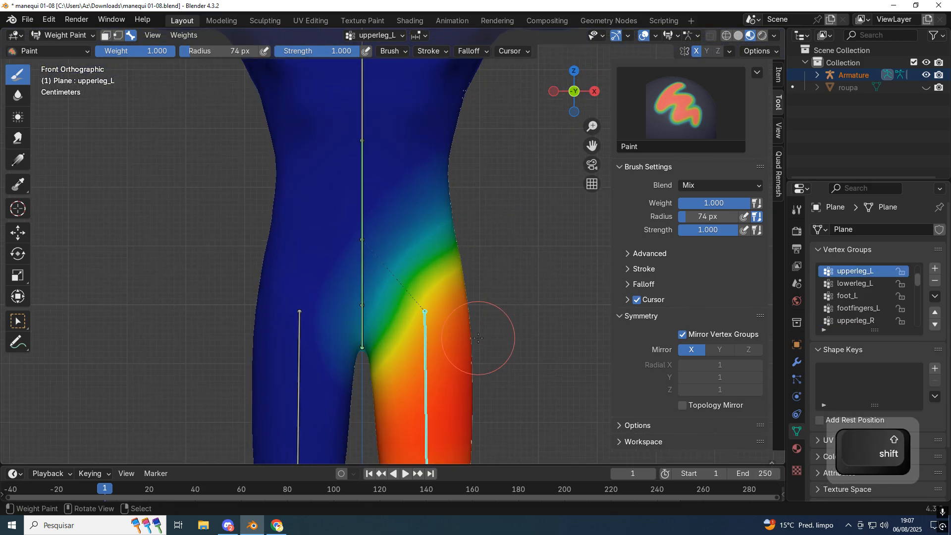
{"action": "key", "text": "r"}
{"action": "left_click", "coordinate": [499, 209]}
{"action": "key", "text": "ctrl+z"}
{"action": "scroll", "coordinate": [432, 257], "scroll_direction": "up", "scroll_amount": 2}
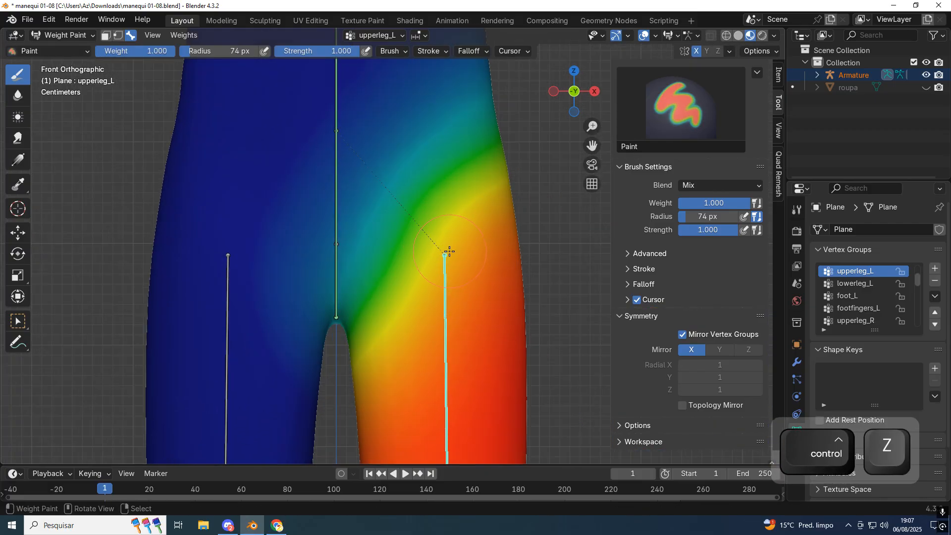
- Enable Topology Mirror again and adjust the paint brush's falloff settings for the left upper leg, returning to the front view
{"action": "scroll", "coordinate": [482, 250], "scroll_direction": "down", "scroll_amount": 3}
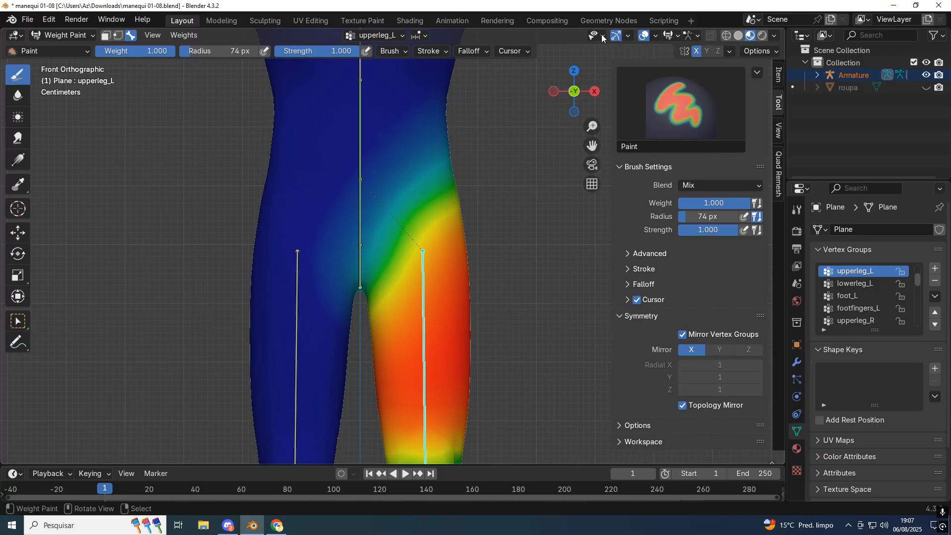
{"action": "left_click", "coordinate": [425, 52]}
{"action": "mouse_move", "coordinate": [467, 50]}
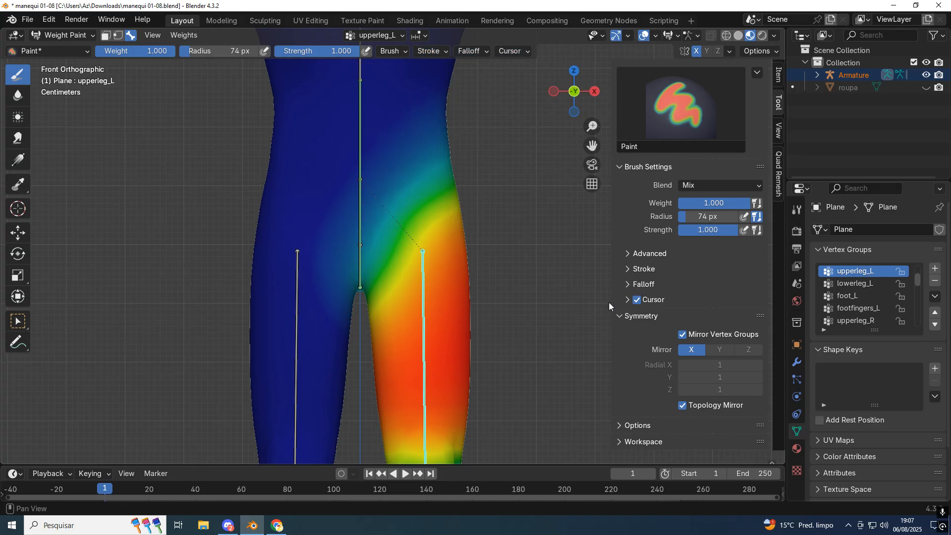
{"action": "middle_click_drag", "start_coordinate": [494, 185], "coordinate": [452, 244]}
{"action": "key", "text": "KP_1"}
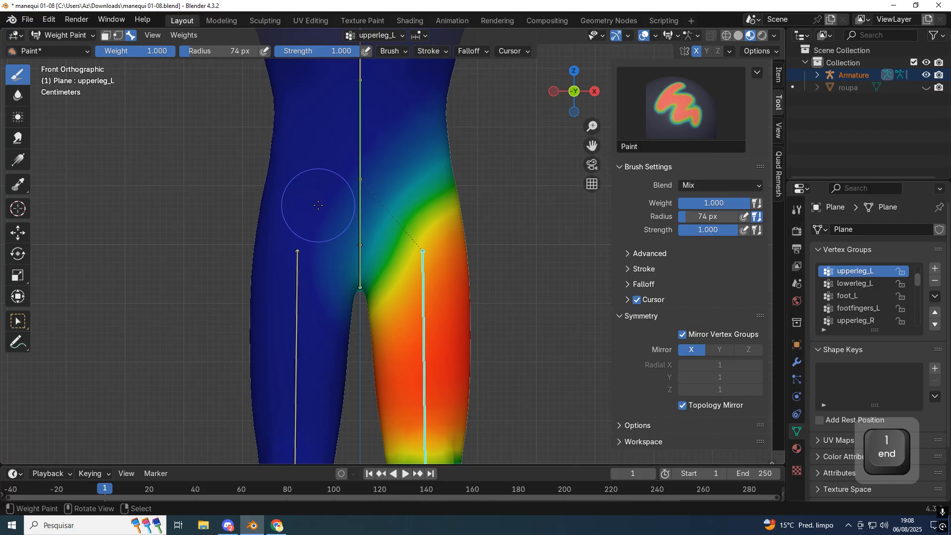
- Subtract the upperleg_L weight from the hip and lower belly above the thigh in the front view
{"action": "middle_click_drag", "start_coordinate": [443, 219], "coordinate": [342, 255], "text": "ctrl"}
{"action": "mouse_move", "coordinate": [473, 191]}
{"action": "left_mouse_down", "text": "ctrl"}
{"action": "mouse_move", "coordinate": [435, 174]}
{"action": "mouse_move", "coordinate": [446, 155]}
{"action": "mouse_move", "coordinate": [438, 150]}
{"action": "mouse_move", "coordinate": [365, 203]}
{"action": "left_mouse_up", "text": "ctrl"}
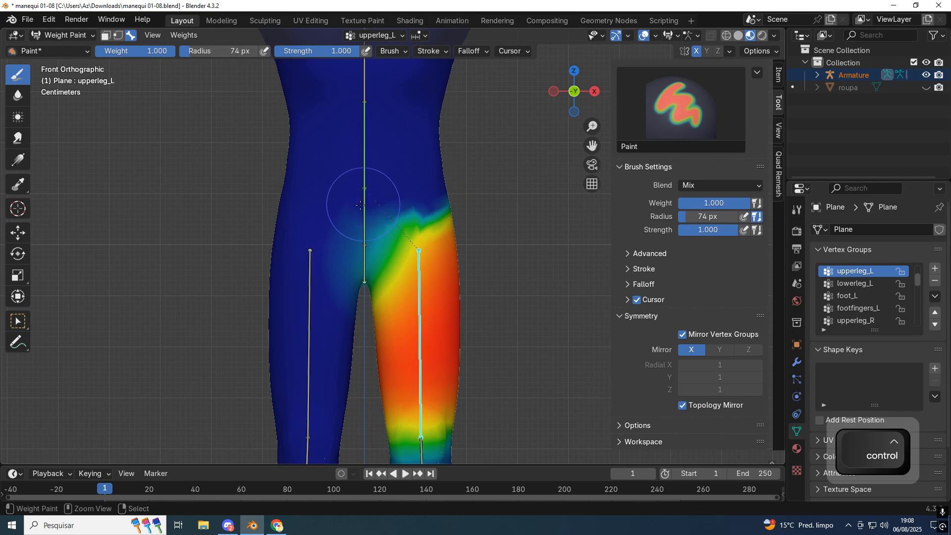
{"action": "mouse_move", "coordinate": [458, 179]}
{"action": "left_mouse_down", "text": "ctrl"}
{"action": "mouse_move", "coordinate": [399, 188]}
{"action": "mouse_move", "coordinate": [374, 230]}
{"action": "left_mouse_up", "text": "ctrl"}
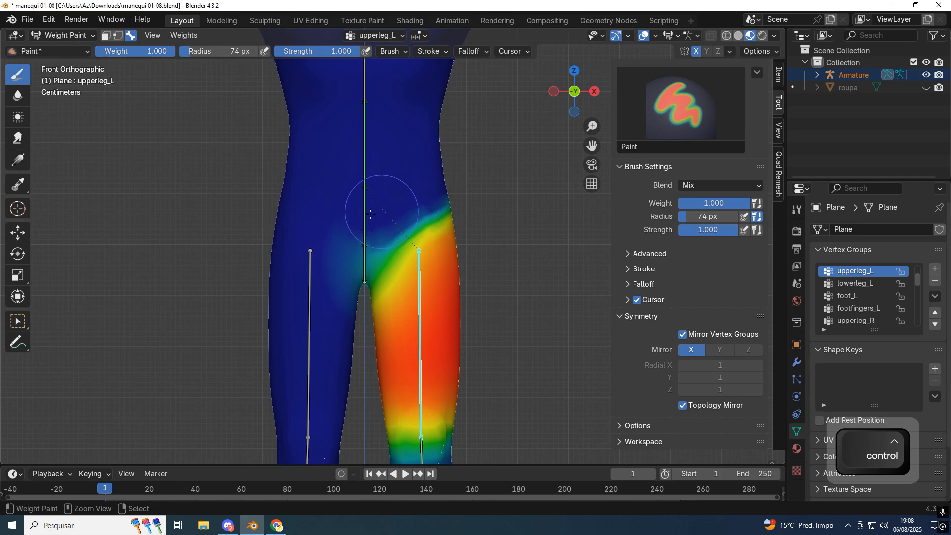
- Try rotating the left upper leg bone to test the repainted hip weights, and revert the rotation
{"action": "scroll", "coordinate": [489, 156], "scroll_direction": "down", "scroll_amount": 3}
{"action": "key", "text": "r"}
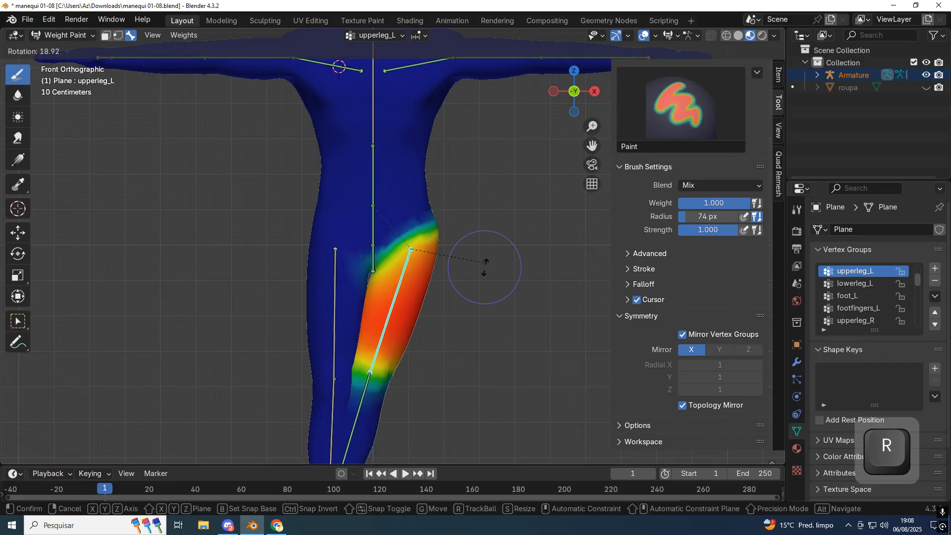
{"action": "left_click", "coordinate": [449, 237], "text": "ctrl"}
{"action": "key", "text": "z"}
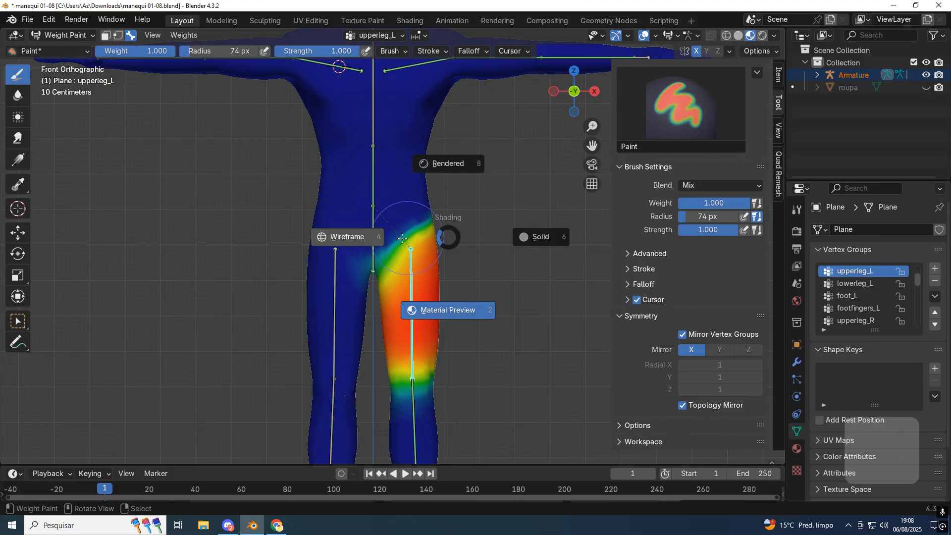
- Switch to wireframe display and try rotating the left upper leg bone twice to test the hip deformation, undoing each rotation
{"action": "left_click", "coordinate": [361, 237]}
{"action": "key", "text": "r"}
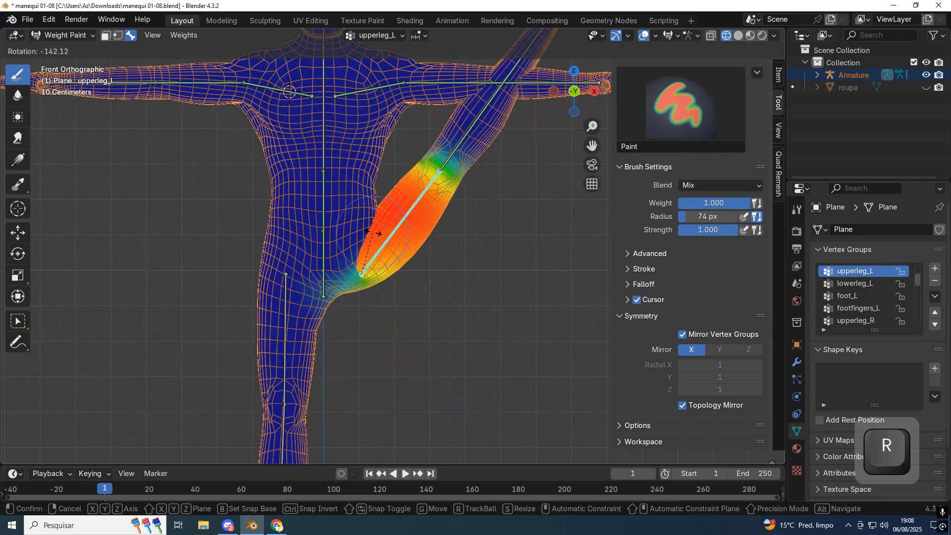
{"action": "left_click", "coordinate": [393, 233]}
{"action": "key", "text": "ctrl+z"}
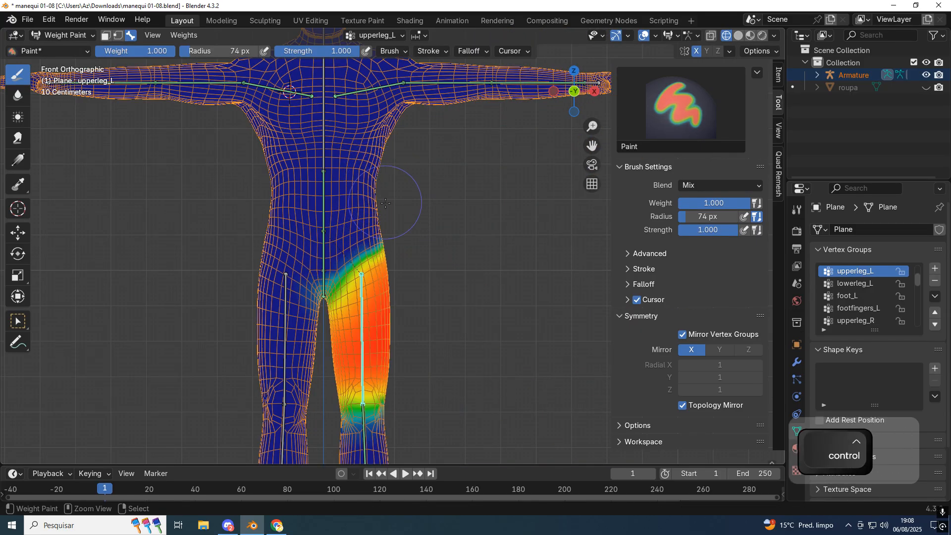
{"action": "key", "text": "r"}
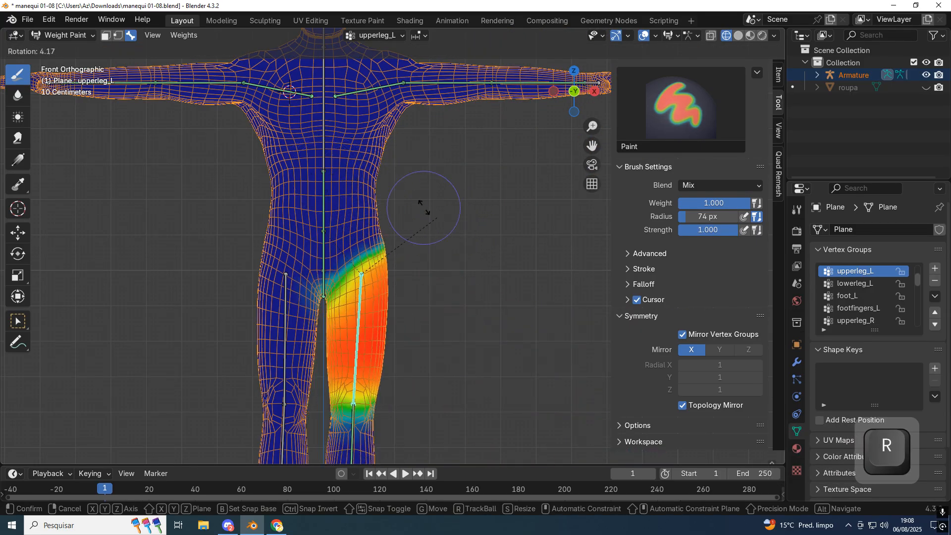
{"action": "left_click", "coordinate": [417, 225]}
{"action": "key", "text": "ctrl+z"}
{"action": "key", "text": "ctrl+z"}
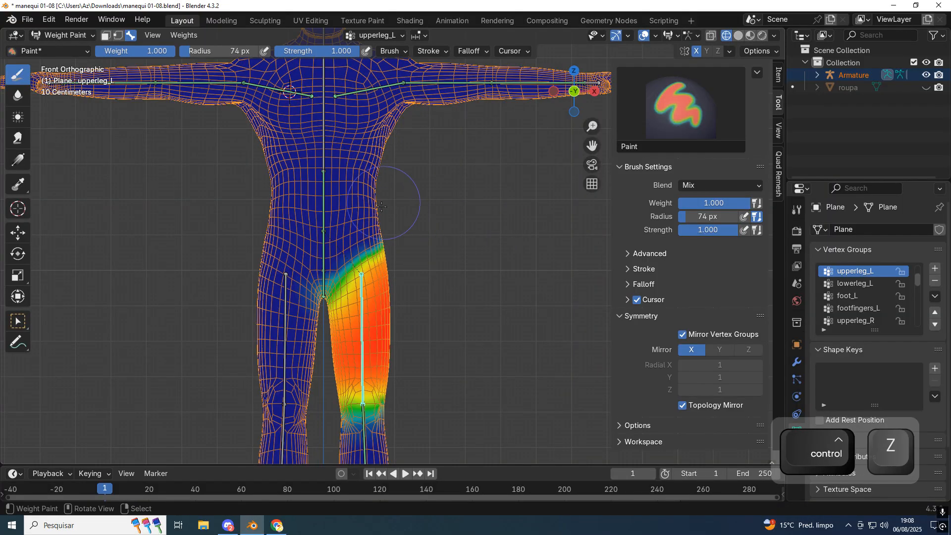
- Try rotating the right and left upper leg bones in turn to compare their hip deformation, undoing both rotations
{"action": "key", "text": "r"}
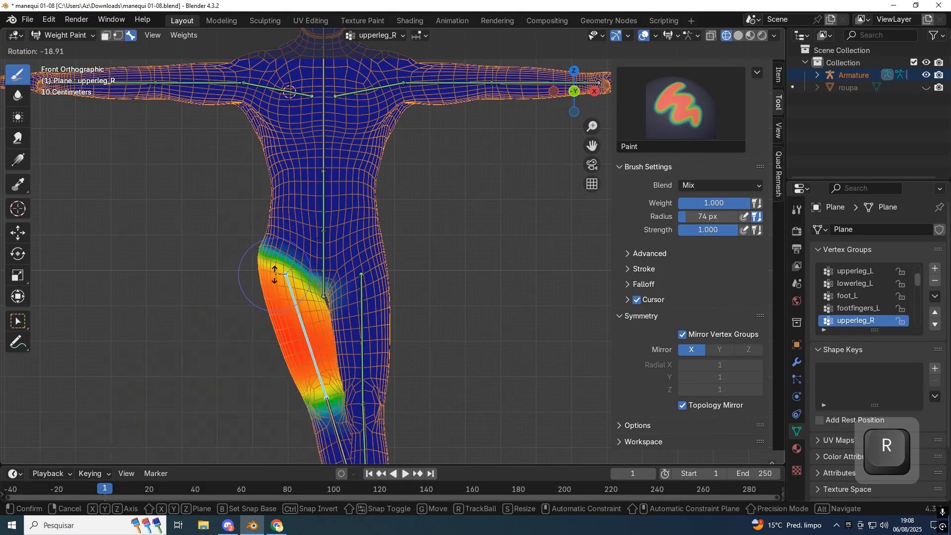
{"action": "left_click", "coordinate": [278, 250]}
{"action": "key", "text": "ctrl+z"}
{"action": "scroll", "coordinate": [369, 308], "scroll_direction": "up", "scroll_amount": 3}
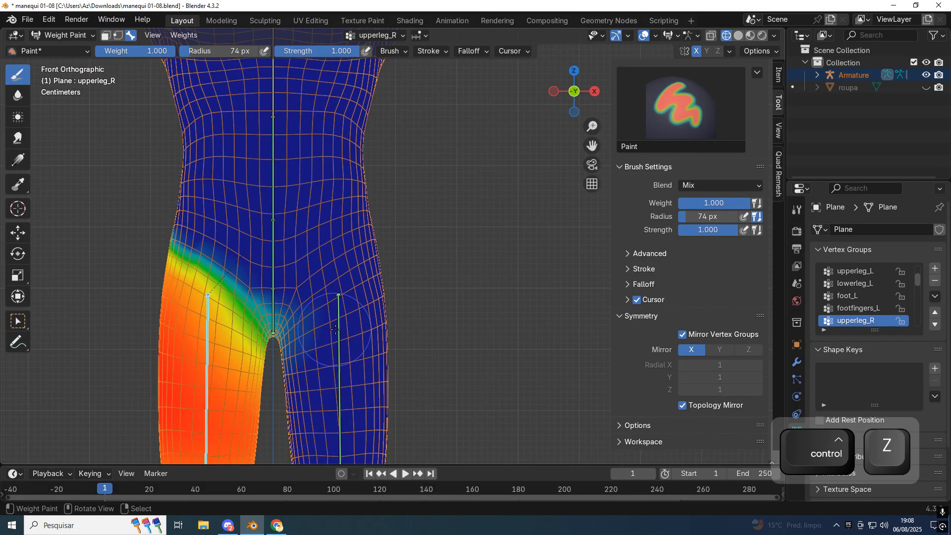
{"action": "key", "text": "ctrl+z"}
{"action": "key", "text": "r"}
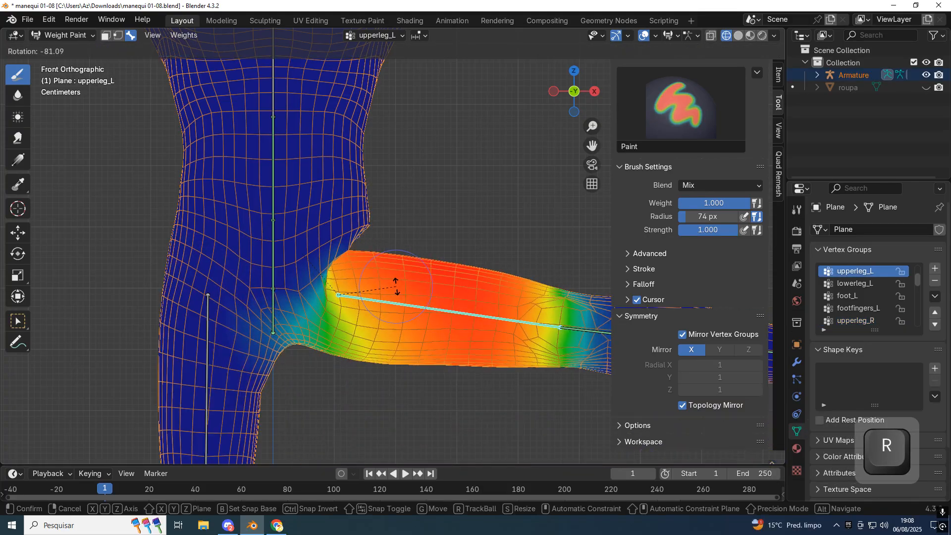
{"action": "left_click", "coordinate": [393, 283]}
{"action": "key", "text": "ctrl+z"}
{"action": "key", "text": "ctrl+z"}
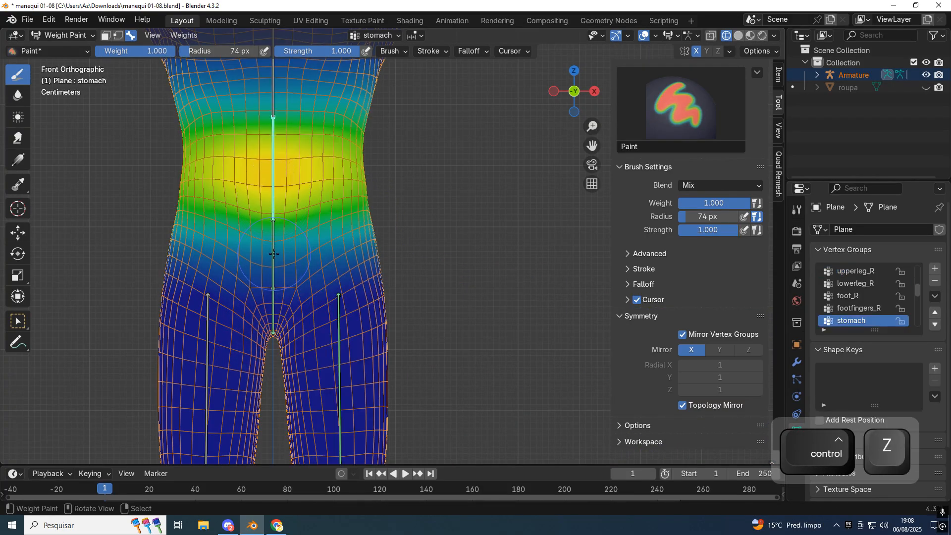
- Select the pelvis bone and paint weight 1.000 into the pelviz group in a mirrored band across the upper hips
{"action": "key", "text": "ctrl+z"}
{"action": "scroll", "coordinate": [333, 256], "scroll_direction": "up", "scroll_amount": 2}
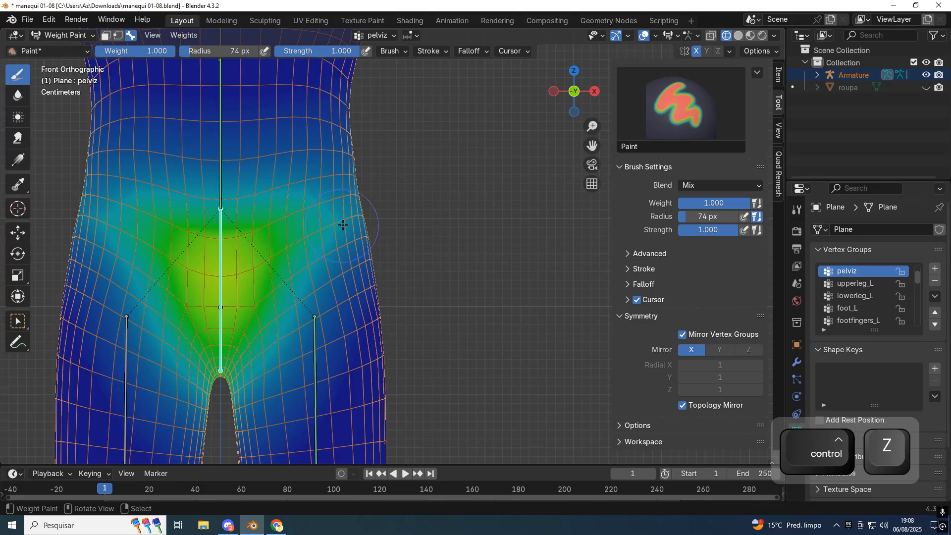
{"action": "mouse_move", "coordinate": [343, 230]}
{"action": "left_mouse_down"}
{"action": "mouse_move", "coordinate": [382, 207]}
{"action": "mouse_move", "coordinate": [255, 238]}
{"action": "mouse_move", "coordinate": [223, 263]}
{"action": "mouse_move", "coordinate": [252, 280]}
{"action": "mouse_move", "coordinate": [221, 297]}
{"action": "mouse_move", "coordinate": [278, 250]}
{"action": "left_mouse_up"}
{"action": "mouse_move", "coordinate": [354, 219]}
{"action": "left_mouse_down"}
{"action": "mouse_move", "coordinate": [297, 218]}
{"action": "mouse_move", "coordinate": [374, 214]}
{"action": "mouse_move", "coordinate": [367, 203]}
{"action": "mouse_move", "coordinate": [302, 213]}
{"action": "mouse_move", "coordinate": [218, 239]}
{"action": "left_mouse_up"}
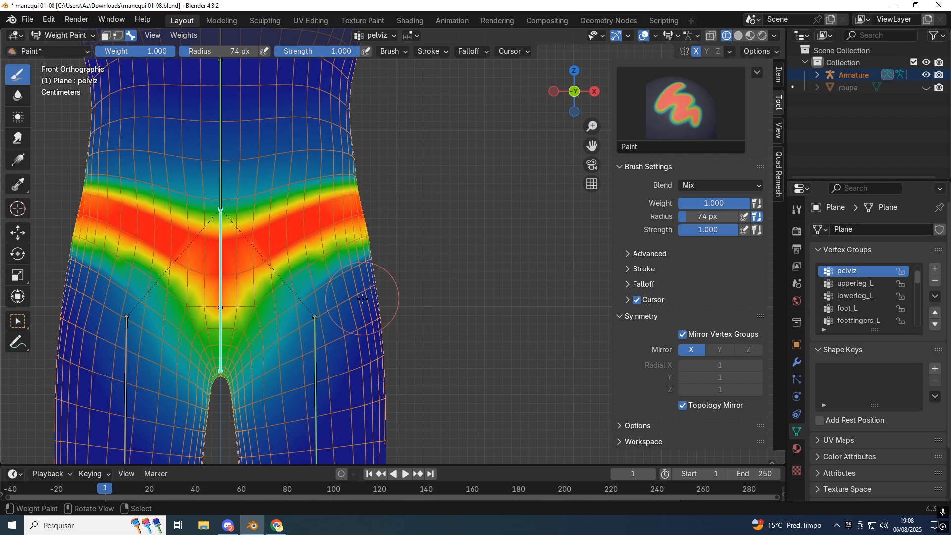
- Select the left upper leg bone and try rotating it against the repainted pelvis weights, undoing the rotation
{"action": "scroll", "coordinate": [361, 297], "scroll_direction": "down", "scroll_amount": 3}
{"action": "left_click", "coordinate": [347, 317], "text": "ctrl"}
{"action": "key", "text": "r"}
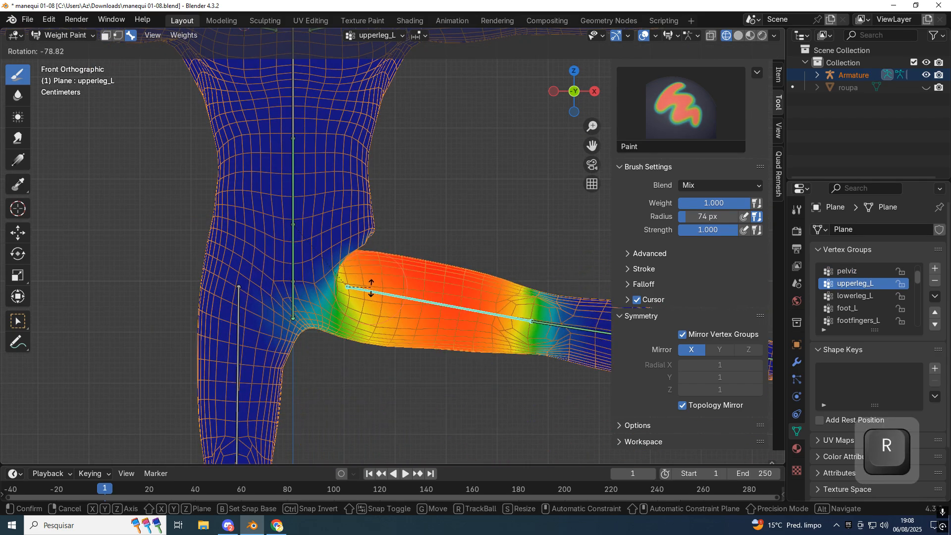
{"action": "left_click", "coordinate": [378, 289]}
{"action": "key", "text": "ctrl+z"}
{"action": "scroll", "coordinate": [392, 247], "scroll_direction": "up", "scroll_amount": 3}
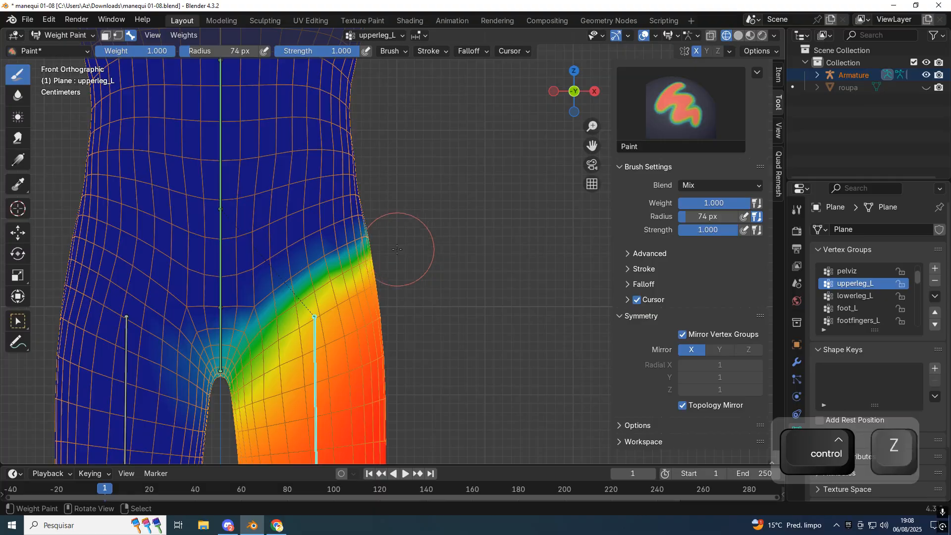
- Soften the upper edge of the upperleg_L weights along the outer hip with the Blur brush
{"action": "left_click", "coordinate": [18, 95]}
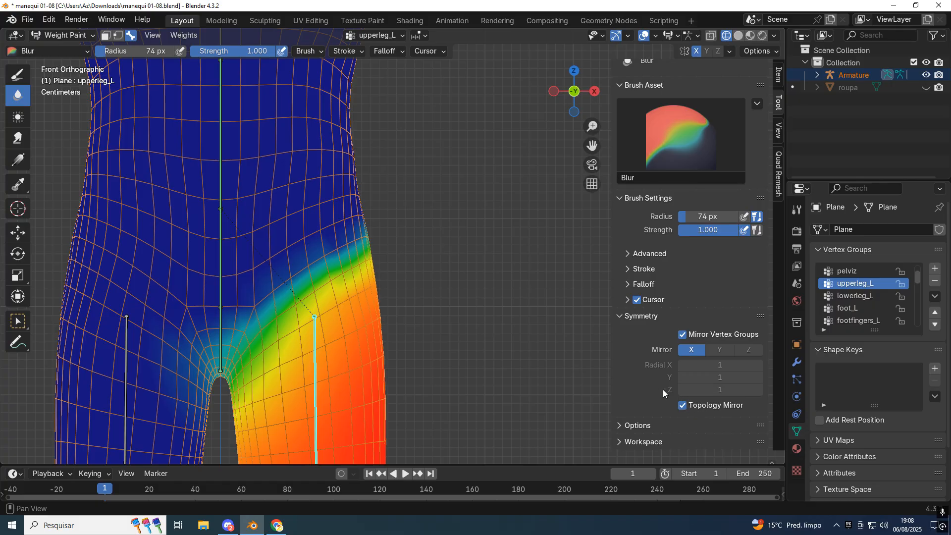
{"action": "middle_click_drag", "start_coordinate": [664, 392], "coordinate": [705, 400], "text": "shift"}
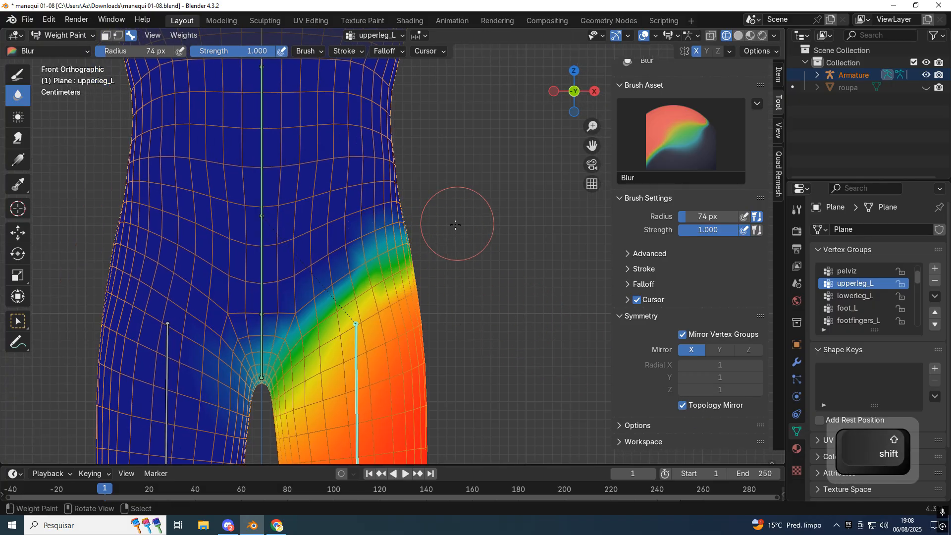
{"action": "left_click_drag", "start_coordinate": [397, 238], "coordinate": [346, 271]}
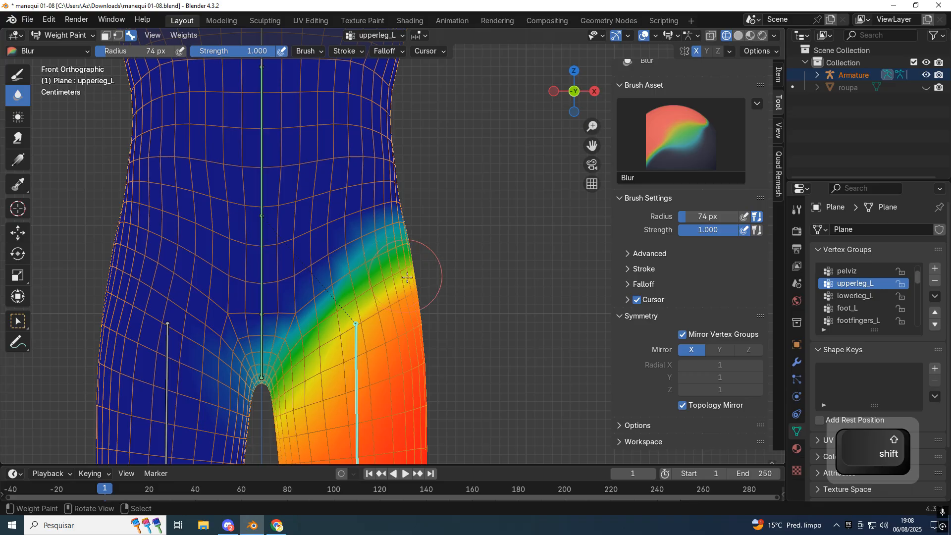
- Try rotating the left upper leg bone to test the blurred hip edge, cancel the rotation and undo the last change
{"action": "scroll", "coordinate": [407, 277], "scroll_direction": "down", "scroll_amount": 2}
{"action": "key", "text": "r"}
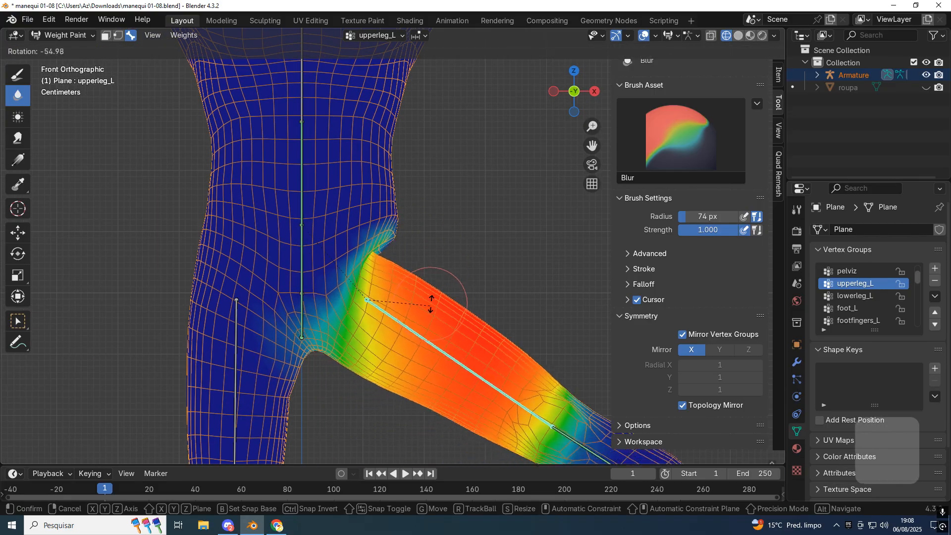
{"action": "right_click", "coordinate": [439, 297]}
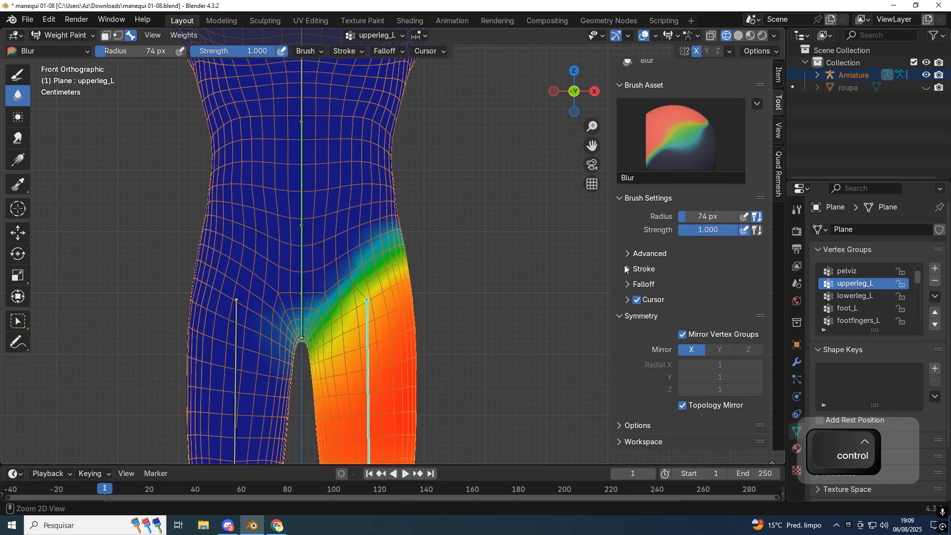
{"action": "key", "text": "ctrl+z"}
- Set the Blur brush's falloff shape to Projected and smooth the upperleg_L weight edge at the hip
{"action": "left_click", "coordinate": [389, 51]}
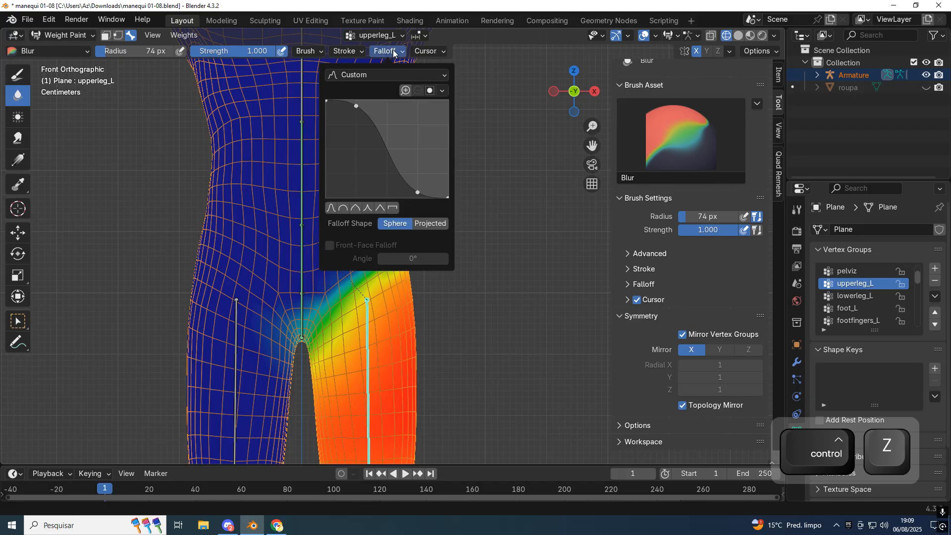
{"action": "left_click", "coordinate": [431, 224]}
{"action": "scroll", "coordinate": [427, 243], "scroll_direction": "up", "scroll_amount": 2}
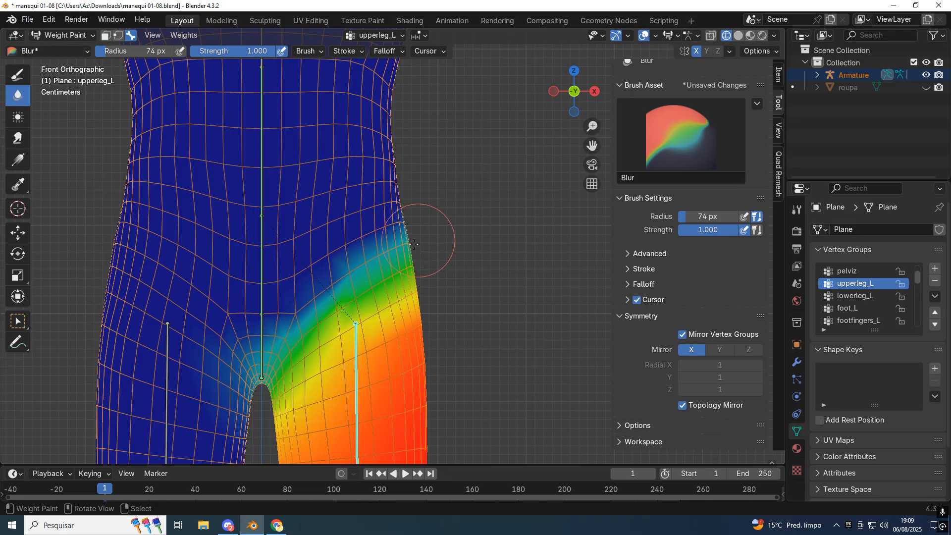
- Try rotating the left upper leg bone outward several times to test the smoothed hip edge, undoing each rotation
{"action": "scroll", "coordinate": [405, 273], "scroll_direction": "down", "scroll_amount": 2}
{"action": "key", "text": "r"}
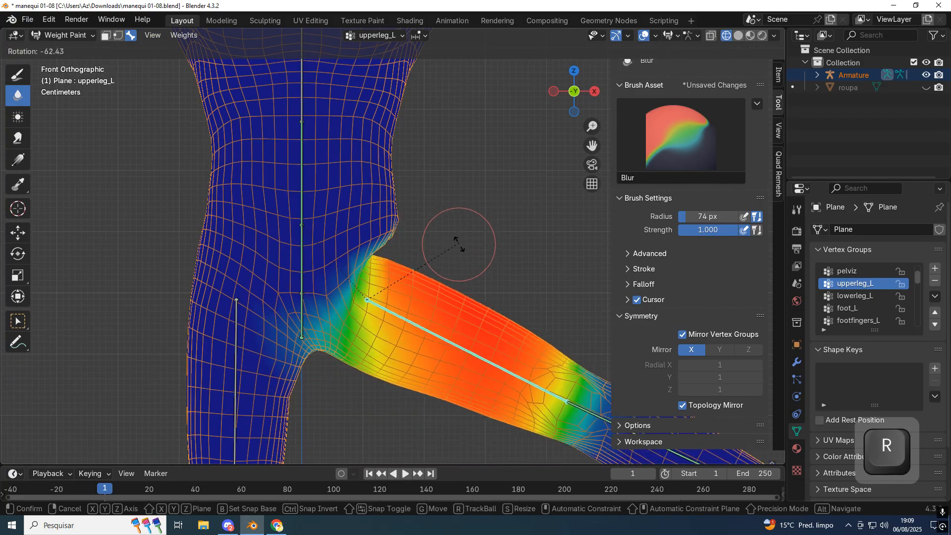
{"action": "left_click", "coordinate": [457, 263]}
{"action": "key", "text": "ctrl+z"}
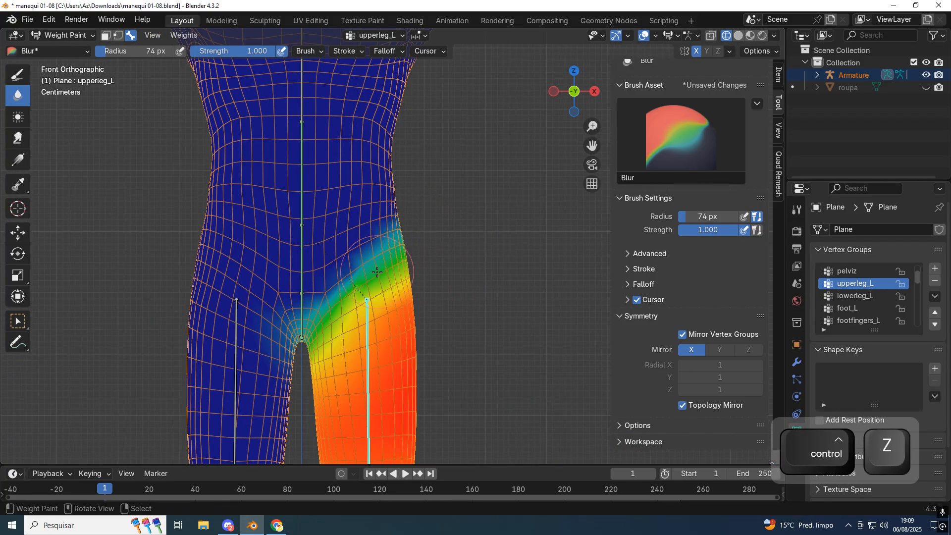
{"action": "key", "text": "r"}
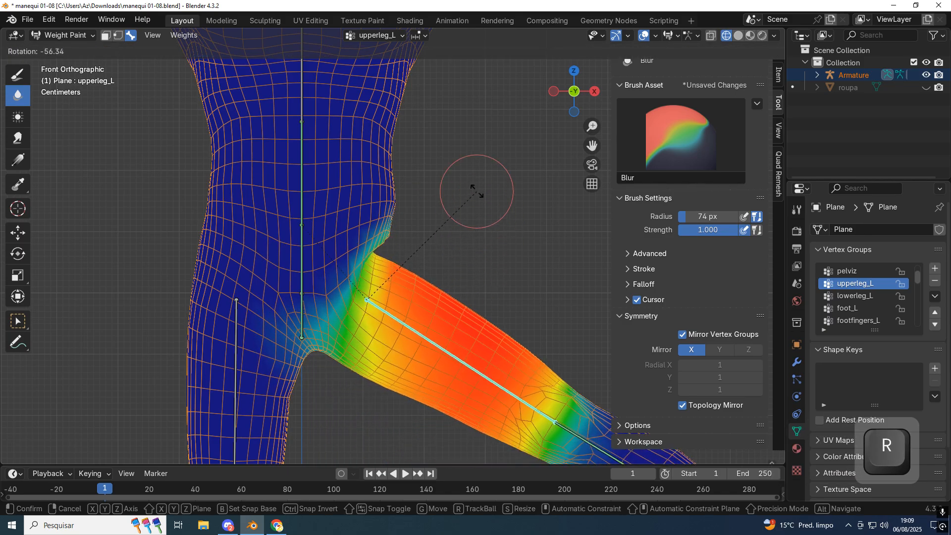
{"action": "left_click", "coordinate": [452, 251]}
{"action": "key", "text": "ctrl+z"}
{"action": "key", "text": "r"}
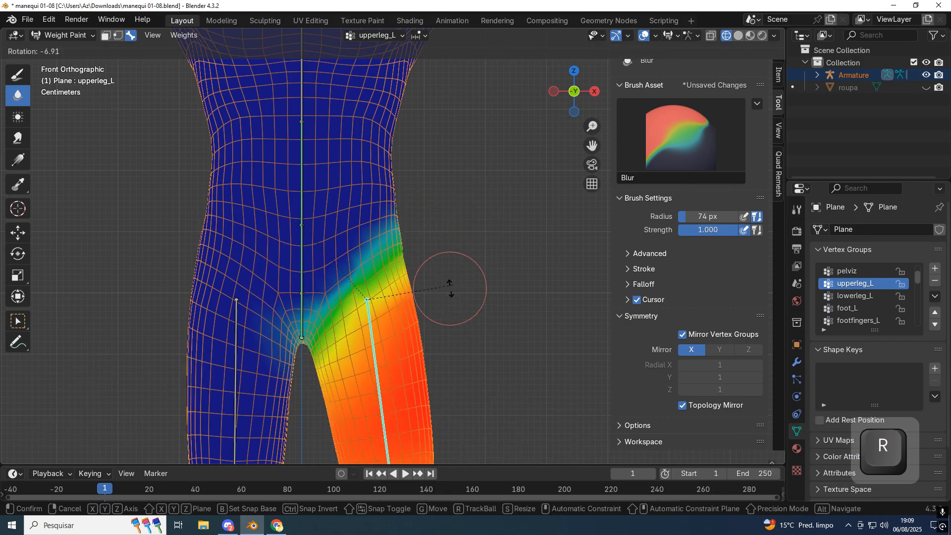
{"action": "left_click", "coordinate": [468, 234]}
{"action": "key", "text": "ctrl+z"}
- Try rotating the left upper leg bone outward, inspect the bent hip from the side, and undo the rotation in front view
{"action": "scroll", "coordinate": [476, 278], "scroll_direction": "down", "scroll_amount": 4}
{"action": "middle_click_drag", "start_coordinate": [451, 300], "coordinate": [438, 227], "text": "shift"}
{"action": "scroll", "coordinate": [436, 228], "scroll_direction": "up", "scroll_amount": 2}
{"action": "key", "text": "r"}
{"action": "left_click", "coordinate": [439, 144]}
{"action": "middle_click_drag", "start_coordinate": [439, 144], "coordinate": [329, 297]}
{"action": "scroll", "coordinate": [329, 297], "scroll_direction": "up", "scroll_amount": 5}
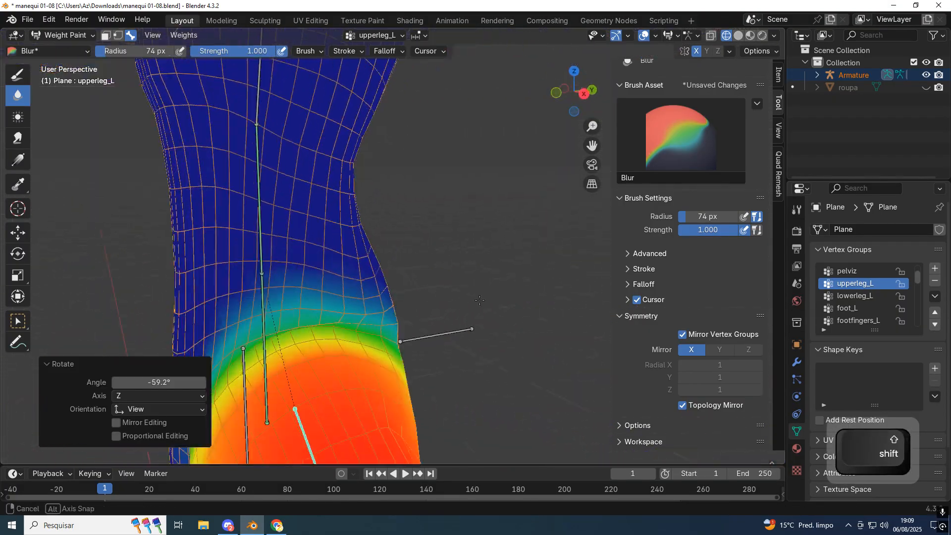
{"action": "scroll", "coordinate": [599, 340], "scroll_direction": "down", "scroll_amount": 6}
{"action": "key", "text": "ctrl+z"}
{"action": "key", "text": "KP_1"}
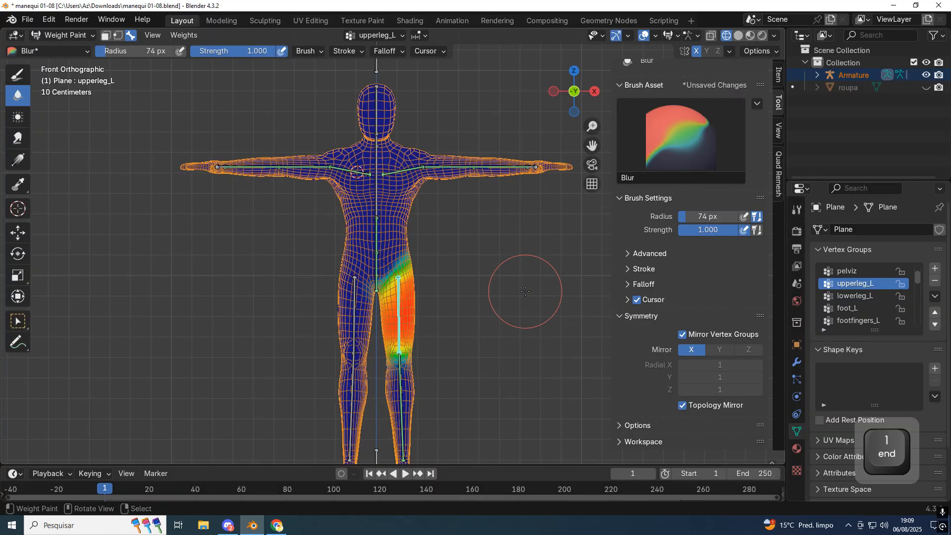
- Try rotating the left upper leg bone by about -53° and inspect the crotch and hip up close, undoing the rotation
{"action": "scroll", "coordinate": [484, 329], "scroll_direction": "up", "scroll_amount": 4}
{"action": "key", "text": "r"}
{"action": "left_click", "coordinate": [485, 256]}
{"action": "middle_click_drag", "start_coordinate": [486, 256], "coordinate": [367, 318], "text": "shift"}
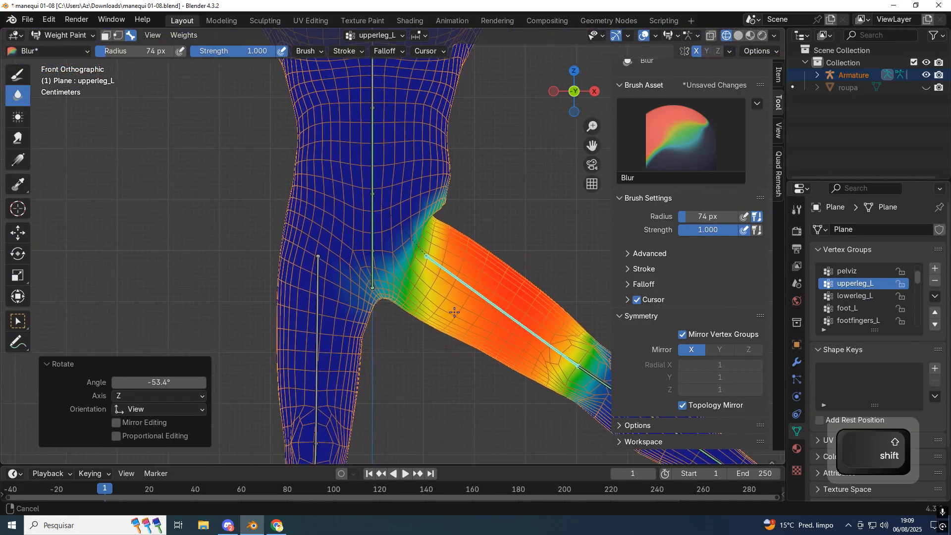
{"action": "scroll", "coordinate": [356, 332], "scroll_direction": "up", "scroll_amount": 3}
{"action": "scroll", "coordinate": [350, 339], "scroll_direction": "down", "scroll_amount": 2}
{"action": "key", "text": "ctrl+z"}
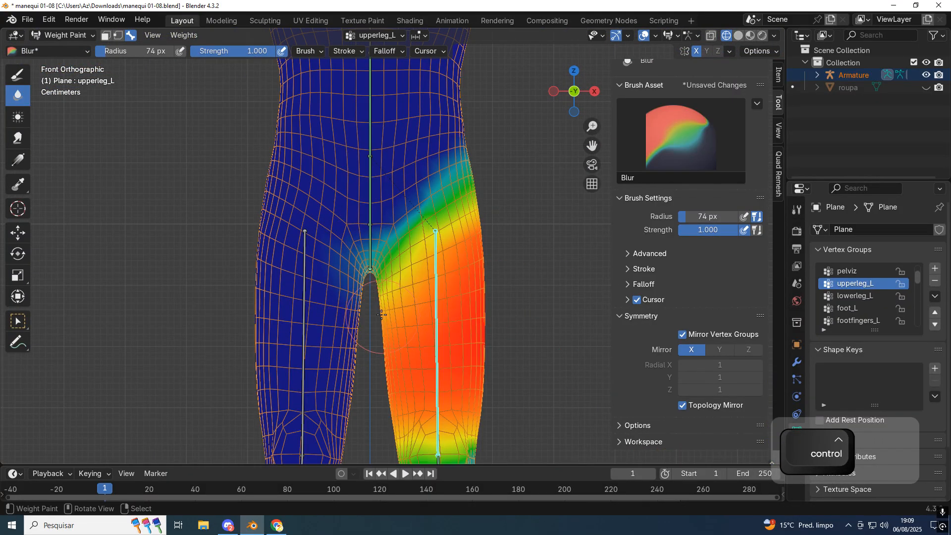
- Use the Paint brush to remove upperleg_L weight from the opposite inner thigh, test-rotating the leg and undoing that rotation
{"action": "scroll", "coordinate": [337, 288], "scroll_direction": "up", "scroll_amount": 2}
{"action": "left_click", "coordinate": [15, 78]}
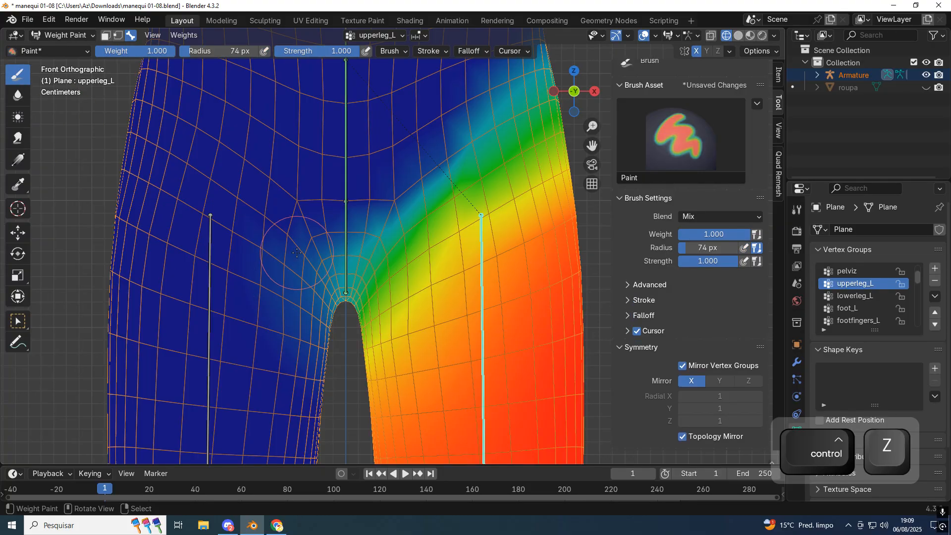
{"action": "scroll", "coordinate": [298, 253], "scroll_direction": "down", "scroll_amount": 2}
{"action": "key", "text": "r"}
{"action": "left_click", "coordinate": [493, 278]}
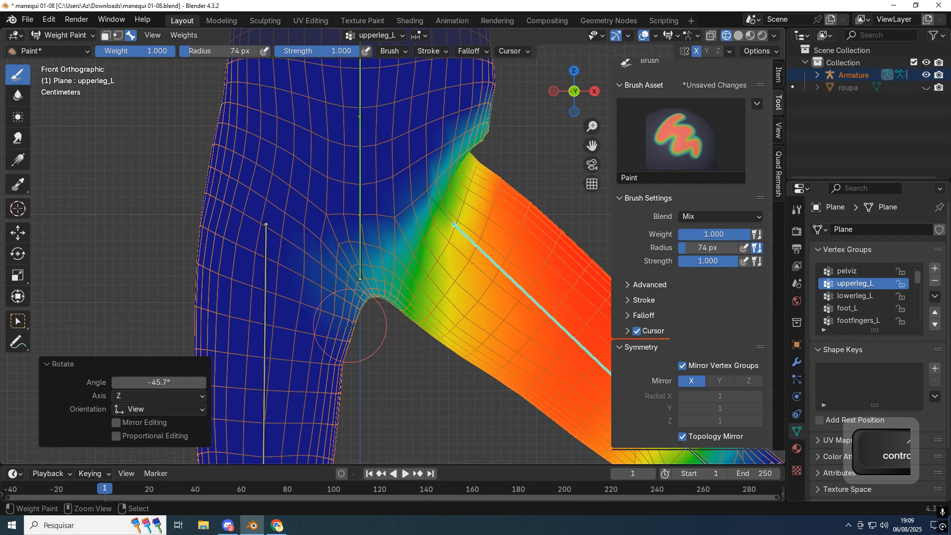
{"action": "key", "text": "ctrl+z"}
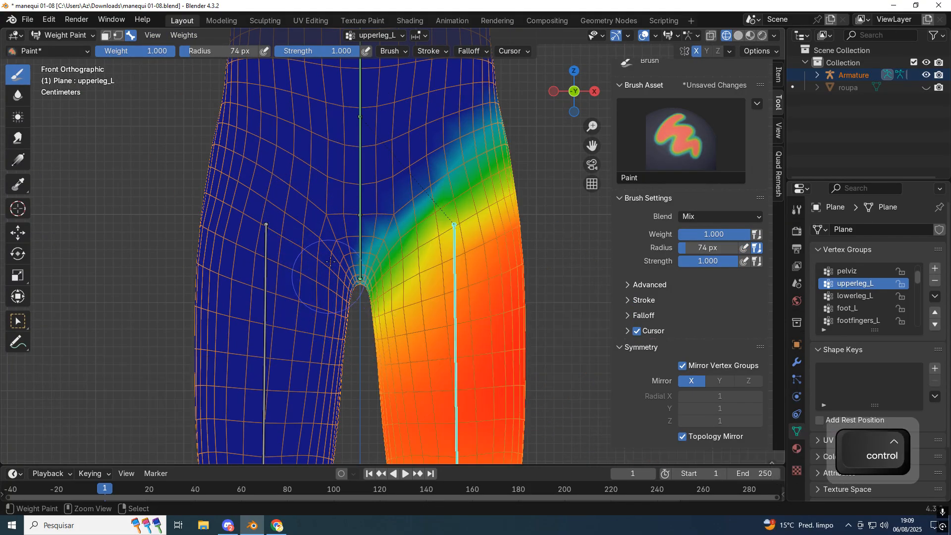
- Try rotating the left upper leg bone, undo it, and select the right upper leg bone to check its mirrored weights
{"action": "key", "text": "r"}
{"action": "key", "text": "ctrl+z"}
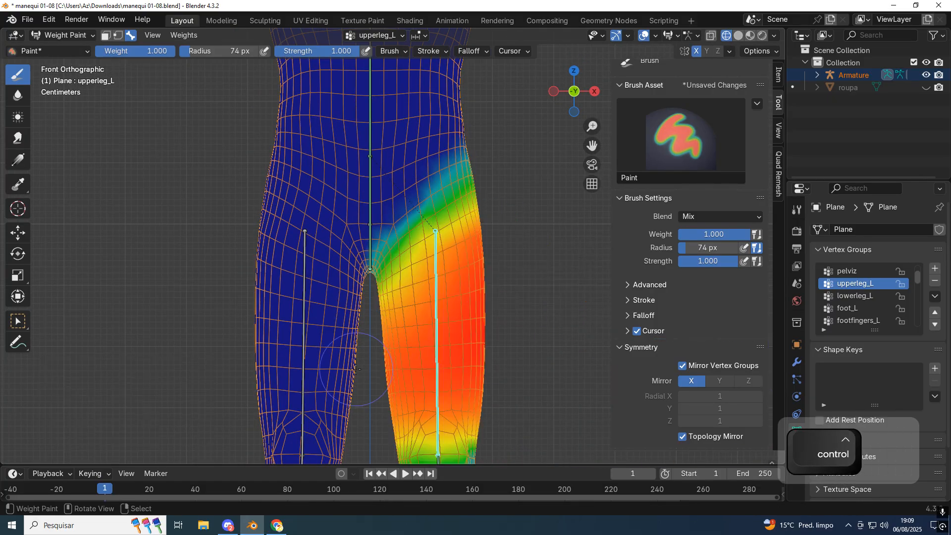
{"action": "scroll", "coordinate": [296, 236], "scroll_direction": "up", "scroll_amount": 2}
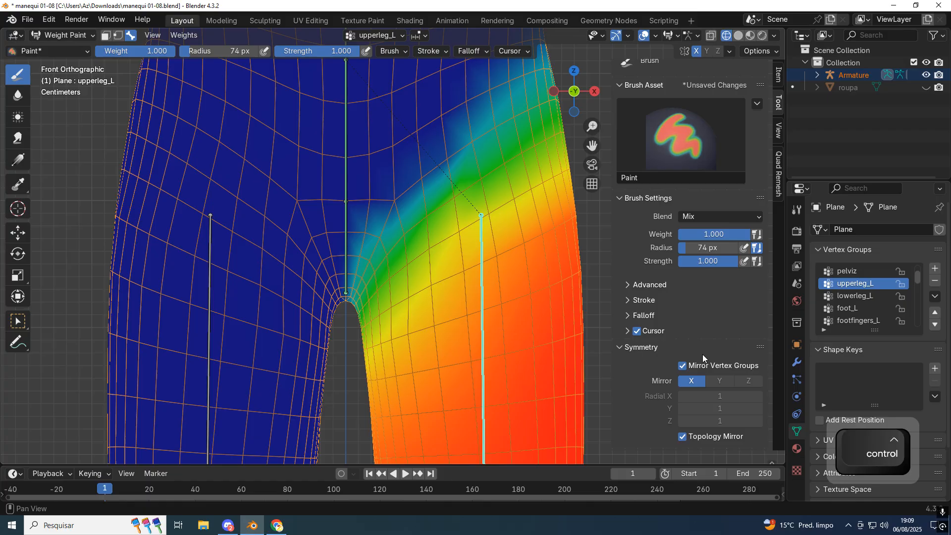
{"action": "left_click", "coordinate": [209, 317], "text": "ctrl"}
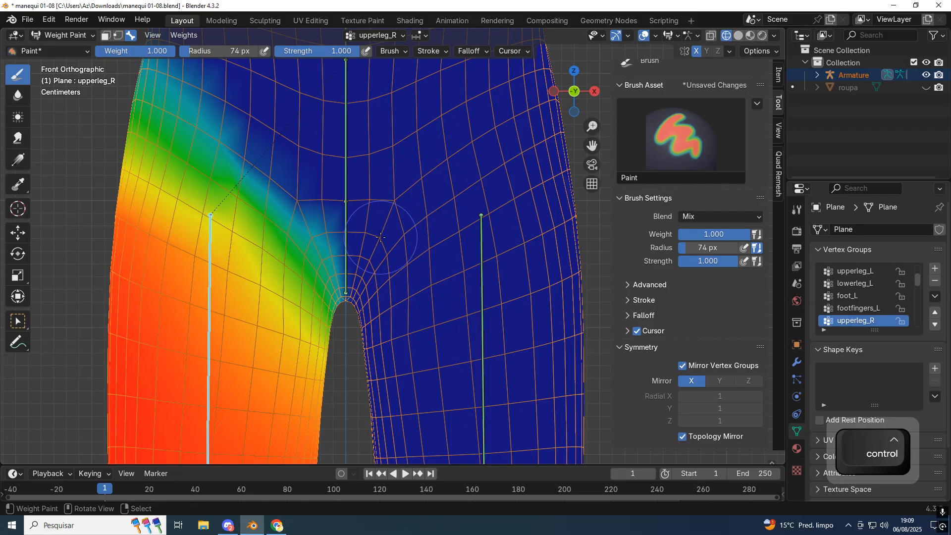
- Select the left upper leg bone and rotate it by about -82° in front view to test the crotch deformation
{"action": "left_click", "coordinate": [481, 289], "text": "ctrl"}
{"action": "scroll", "coordinate": [482, 289], "scroll_direction": "down", "scroll_amount": 4}
{"action": "key", "text": "r"}
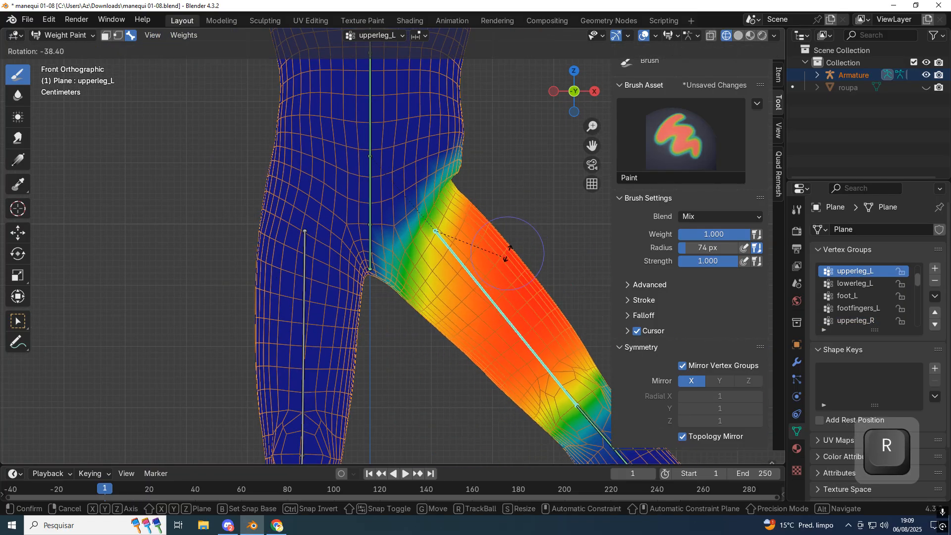
{"action": "left_click", "coordinate": [532, 191]}
{"action": "scroll", "coordinate": [329, 309], "scroll_direction": "up", "scroll_amount": 3}
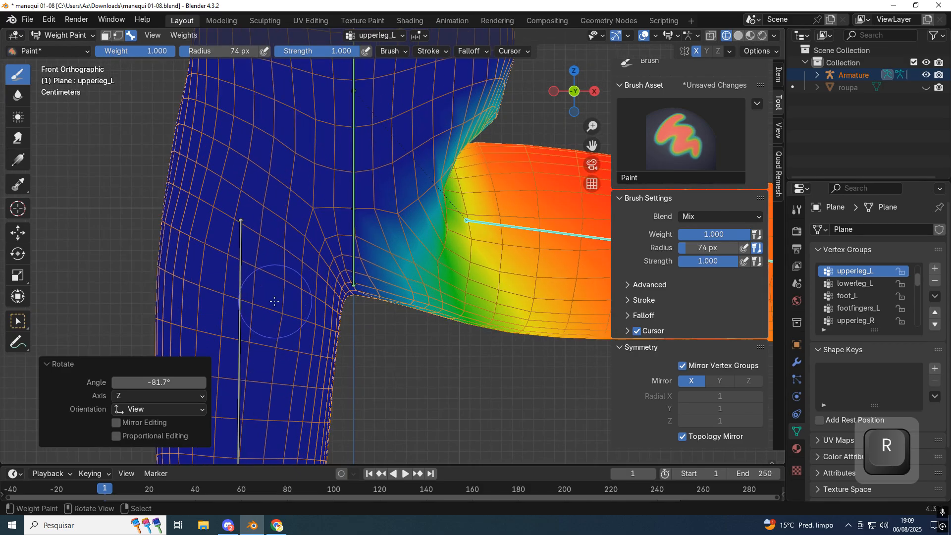
- Undo the left upper leg rotation, try a smaller rotation of the same bone and cancel it
{"action": "key", "text": "ctrl+z"}
{"action": "scroll", "coordinate": [375, 277], "scroll_direction": "down", "scroll_amount": 3}
{"action": "key", "text": "r"}
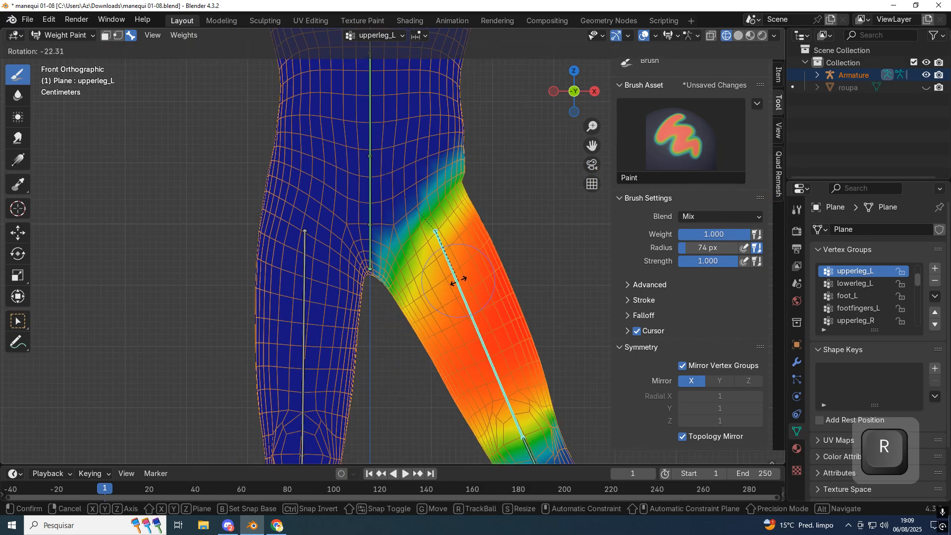
{"action": "right_click", "coordinate": [529, 196]}
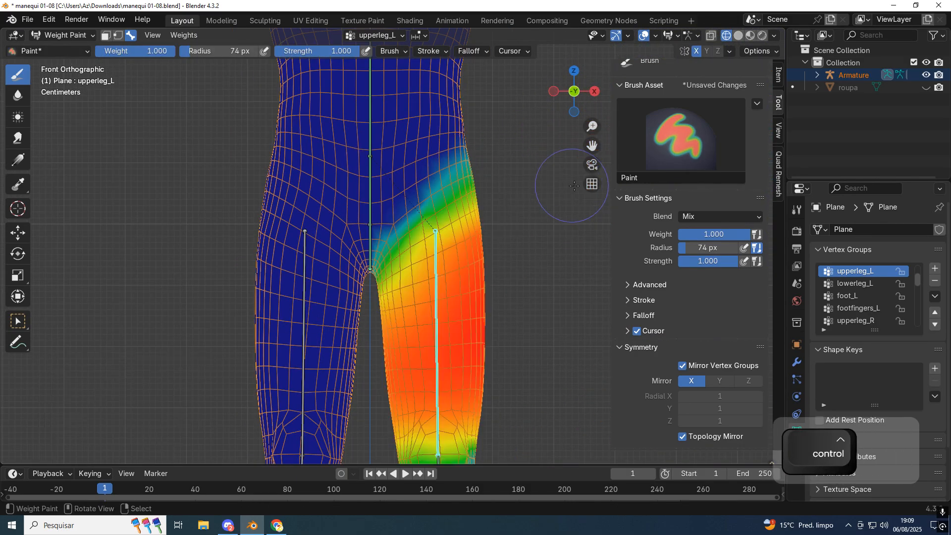
- Try rotating the left upper leg bone with the whole figure in view, and undo the rotation
{"action": "scroll", "coordinate": [492, 227], "scroll_direction": "down", "scroll_amount": 2}
{"action": "scroll", "coordinate": [493, 229], "scroll_direction": "up", "scroll_amount": 3, "text": "shift"}
{"action": "middle_click_drag", "start_coordinate": [469, 257], "coordinate": [410, 271], "text": "shift"}
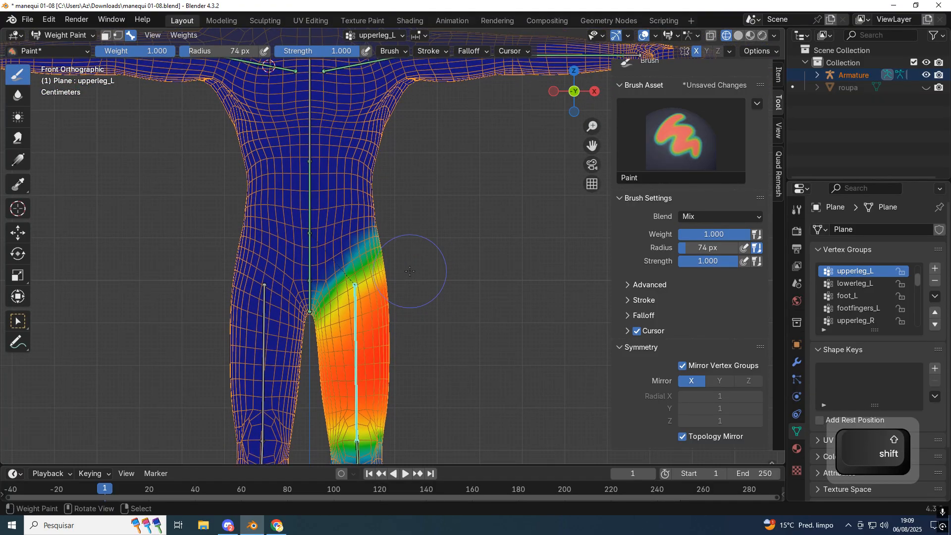
{"action": "scroll", "coordinate": [412, 257], "scroll_direction": "down", "scroll_amount": 3}
{"action": "key", "text": "r"}
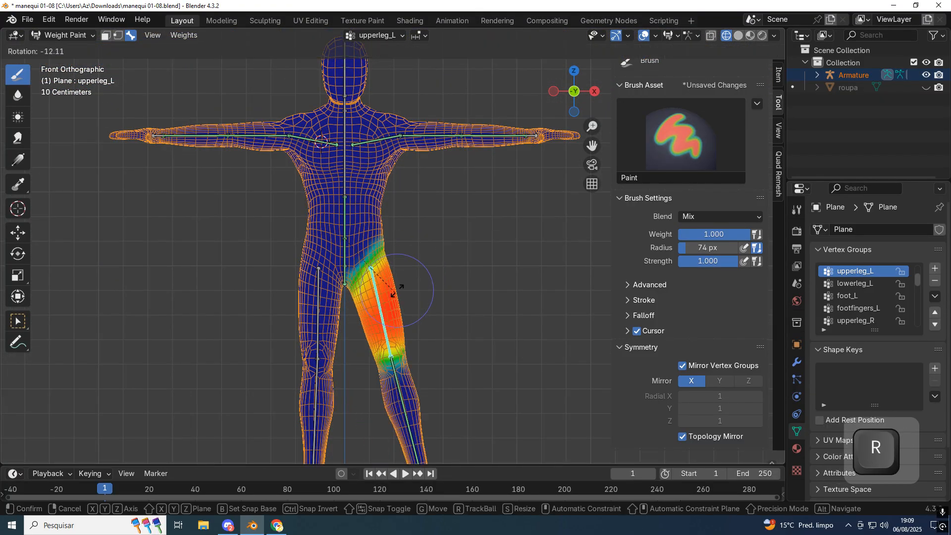
{"action": "left_click", "coordinate": [429, 255]}
{"action": "key", "text": "ctrl+z"}
- Enable vertex selection on the mannequin and smooth the weights of all vertex groups with 3 iterations at factor 0.500
{"action": "scroll", "coordinate": [452, 340], "scroll_direction": "up", "scroll_amount": 3}
{"action": "key", "text": "Tab"}
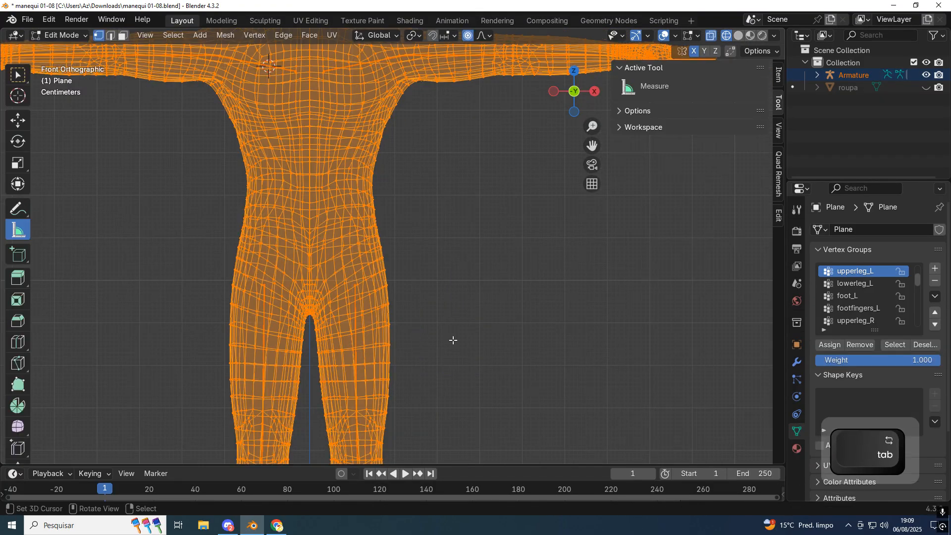
{"action": "key", "text": "Tab"}
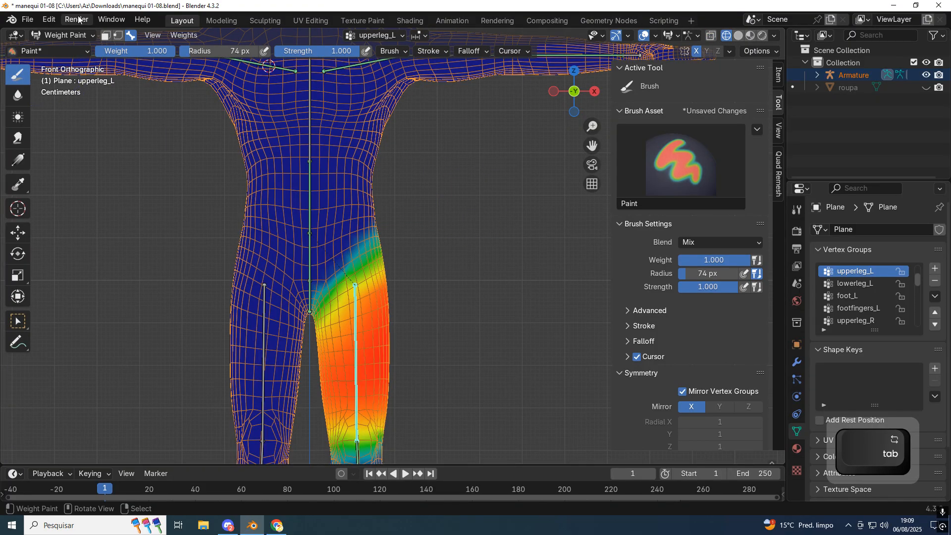
{"action": "left_click", "coordinate": [118, 36]}
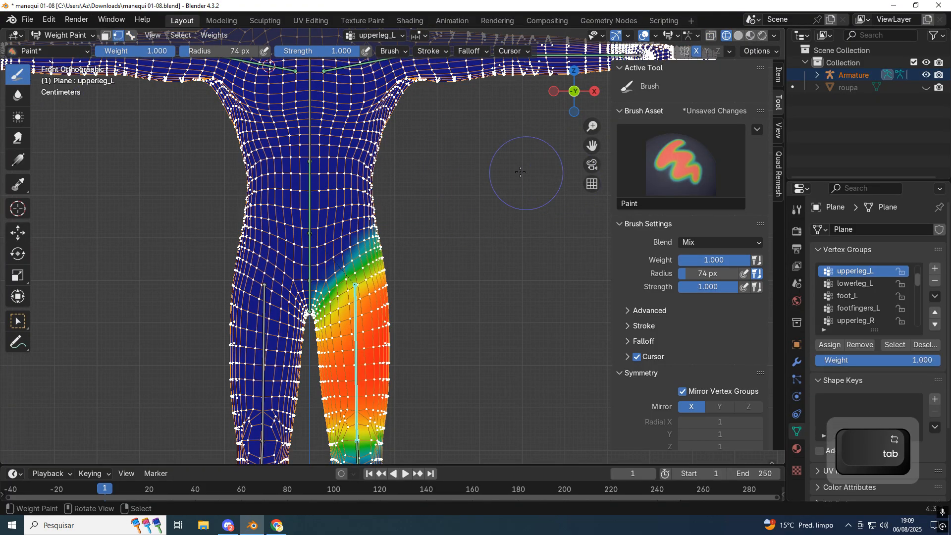
{"action": "left_click", "coordinate": [214, 35]}
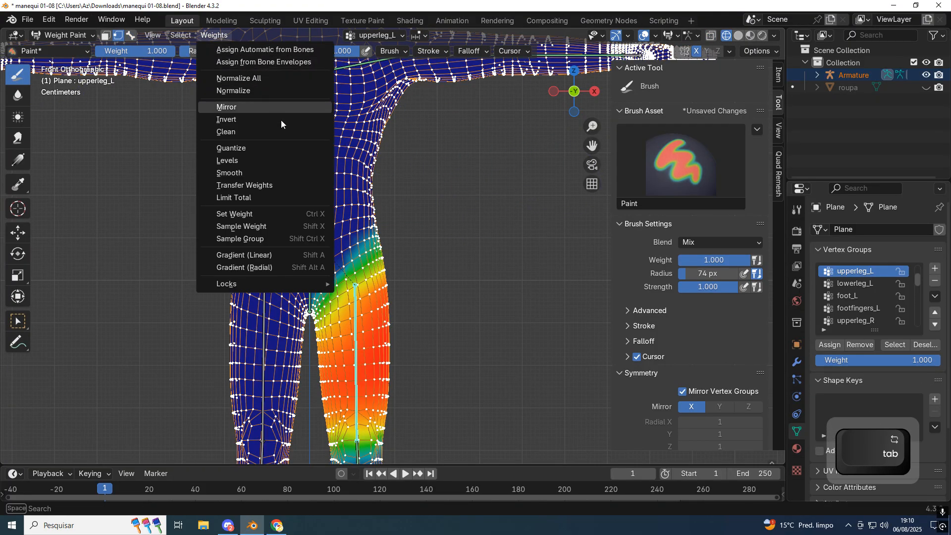
{"action": "left_click", "coordinate": [260, 172]}
{"action": "scroll", "coordinate": [213, 307], "scroll_direction": "up", "scroll_amount": 3}
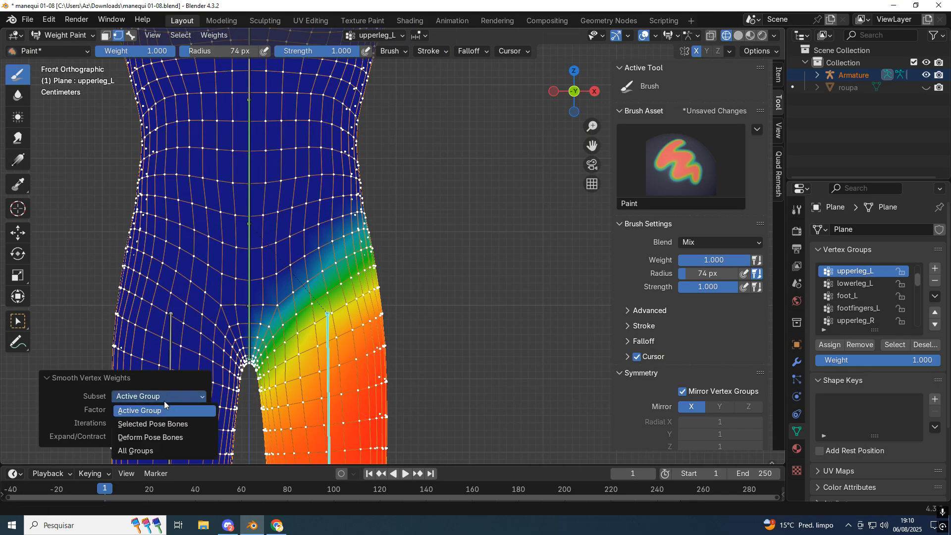
{"action": "left_click", "coordinate": [147, 450]}
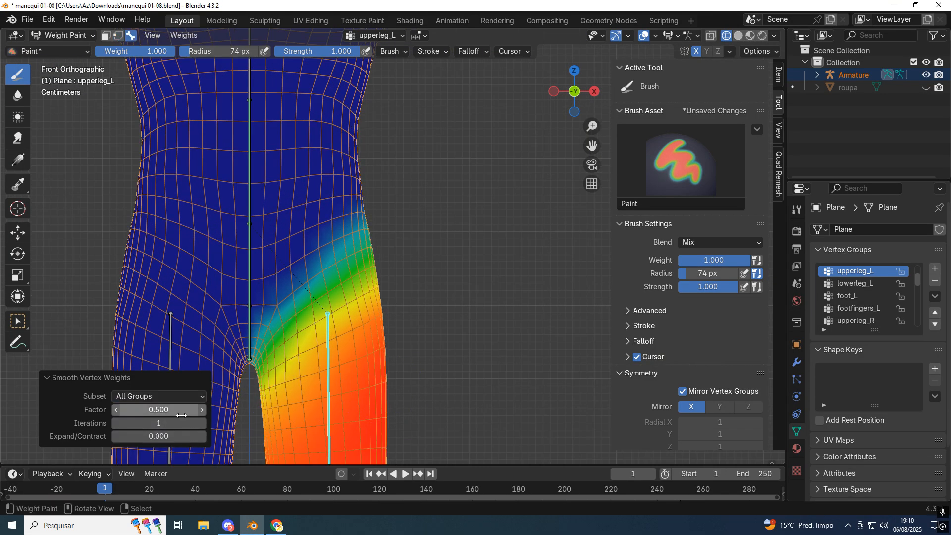
{"action": "left_click", "coordinate": [203, 423]}
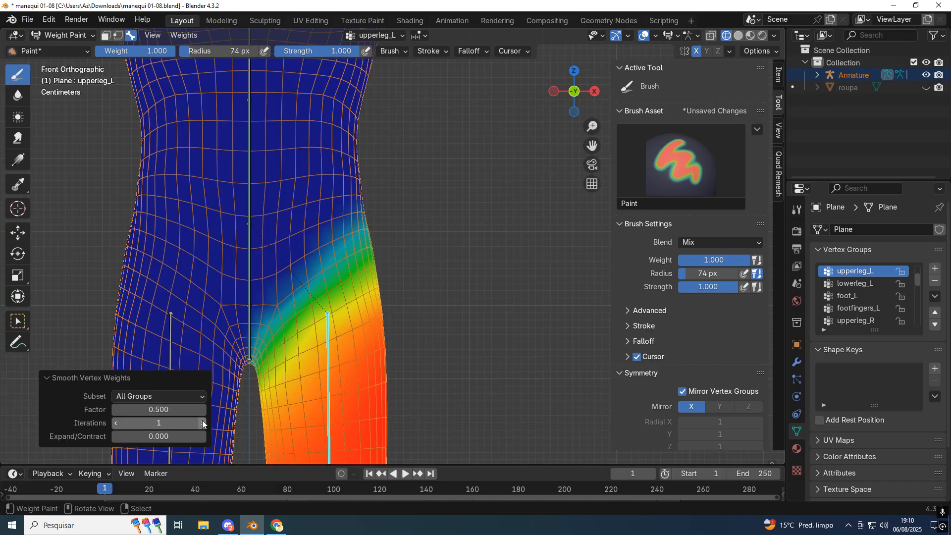
{"action": "left_click", "coordinate": [203, 423]}
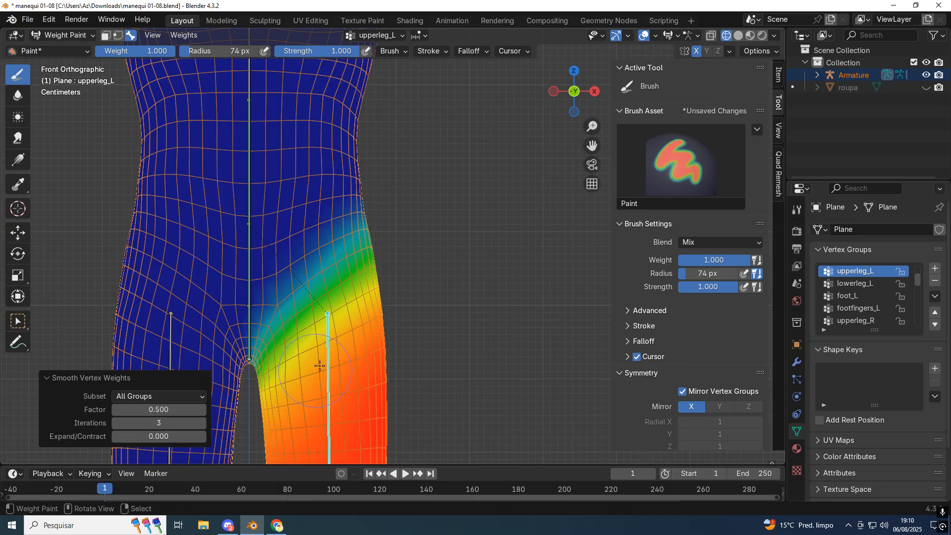
- Try rotating the left upper leg bone by about -104° to inspect the hip deformation, and undo it
{"action": "scroll", "coordinate": [366, 298], "scroll_direction": "down", "scroll_amount": 2}
{"action": "key", "text": "r"}
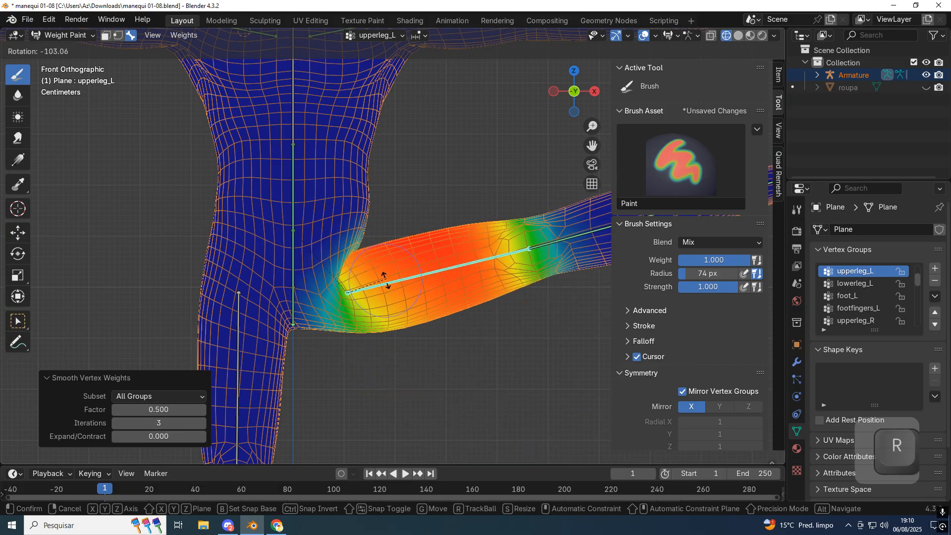
{"action": "left_click", "coordinate": [382, 276]}
{"action": "scroll", "coordinate": [378, 218], "scroll_direction": "up", "scroll_amount": 2}
{"action": "scroll", "coordinate": [379, 218], "scroll_direction": "down", "scroll_amount": 2}
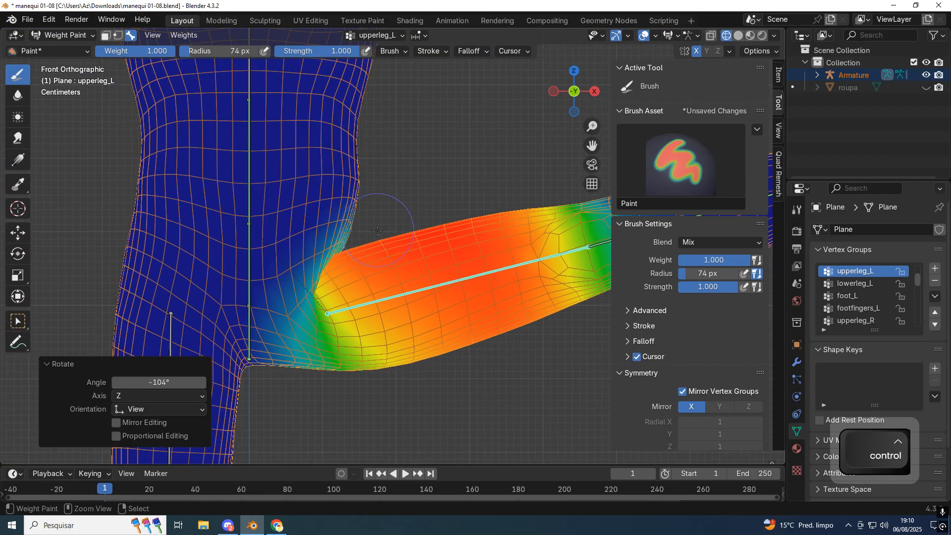
{"action": "key", "text": "ctrl+z"}
- Try rotating the left upper leg bone by about -66°, inspect the hip from behind, and undo the rotation
{"action": "key", "text": "r"}
{"action": "left_click", "coordinate": [403, 197]}
{"action": "scroll", "coordinate": [403, 197], "scroll_direction": "down", "scroll_amount": 3}
{"action": "middle_click_drag", "start_coordinate": [418, 219], "coordinate": [240, 352]}
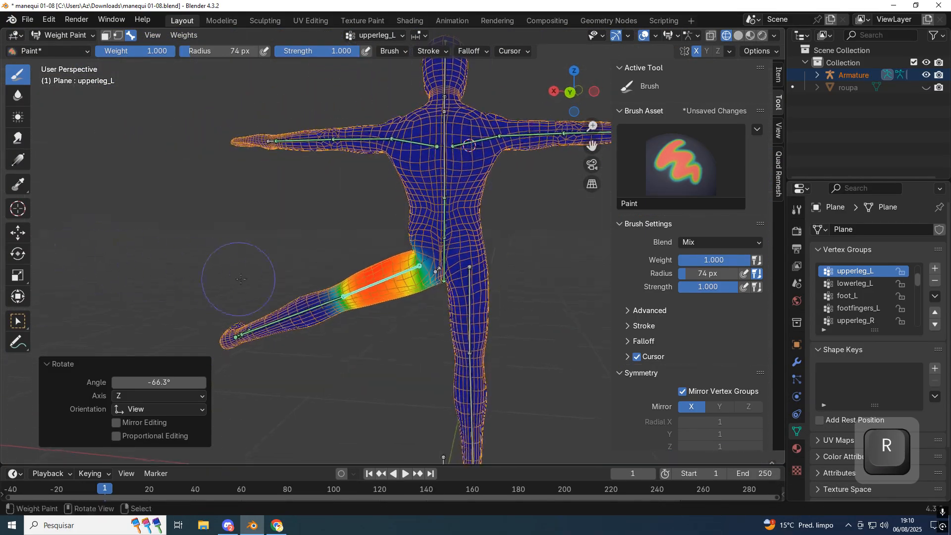
{"action": "scroll", "coordinate": [446, 297], "scroll_direction": "up", "scroll_amount": 3}
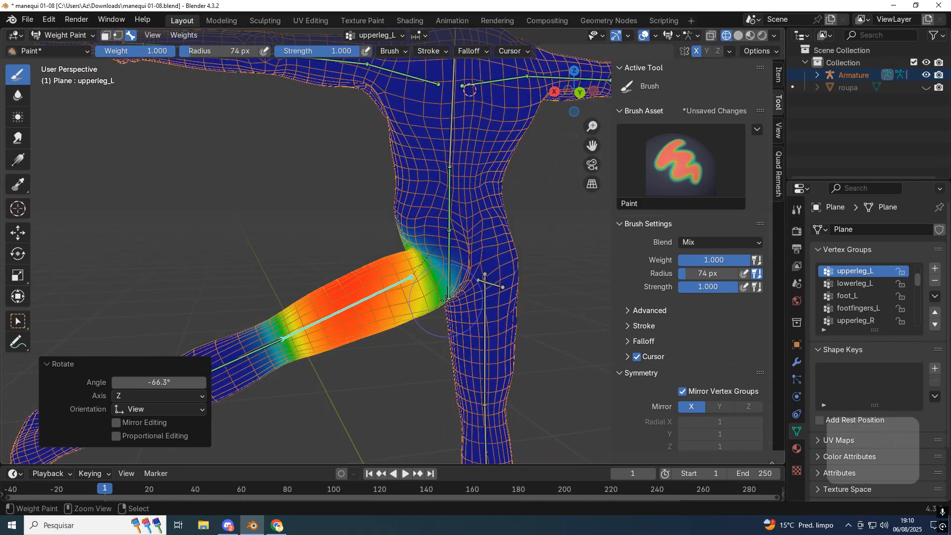
{"action": "key", "text": "ctrl+z"}
{"action": "key", "text": "KP_1"}
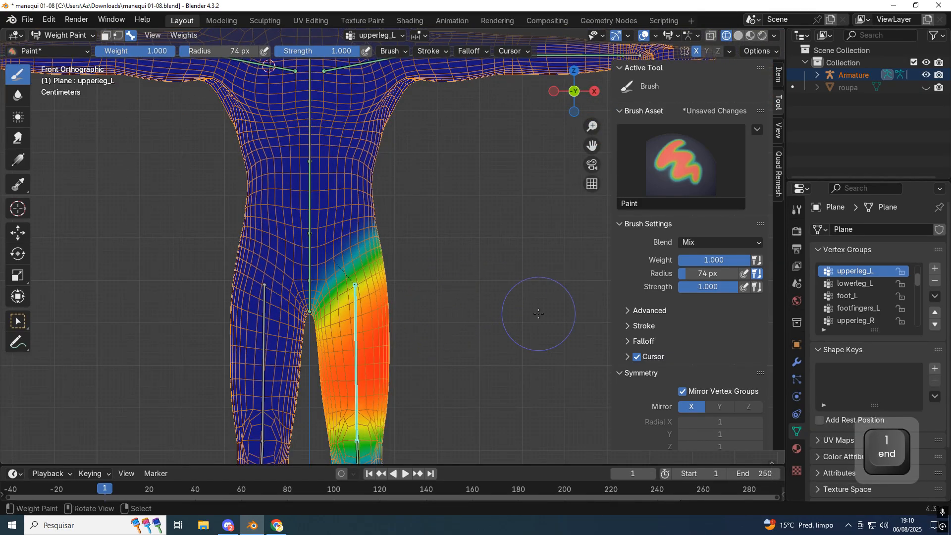
- Switch the mannequin to Object Mode and set the viewport shading to Solid
{"action": "left_click", "coordinate": [62, 36]}
{"action": "left_click", "coordinate": [59, 49]}
{"action": "key", "text": "z"}
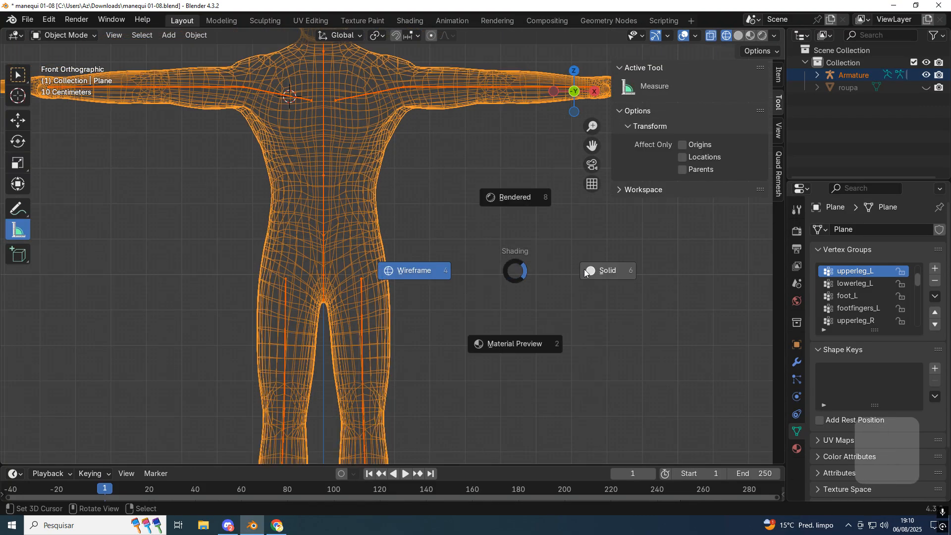
{"action": "left_click", "coordinate": [585, 269]}
{"action": "middle_click_drag", "start_coordinate": [492, 280], "coordinate": [553, 249], "text": "shift"}
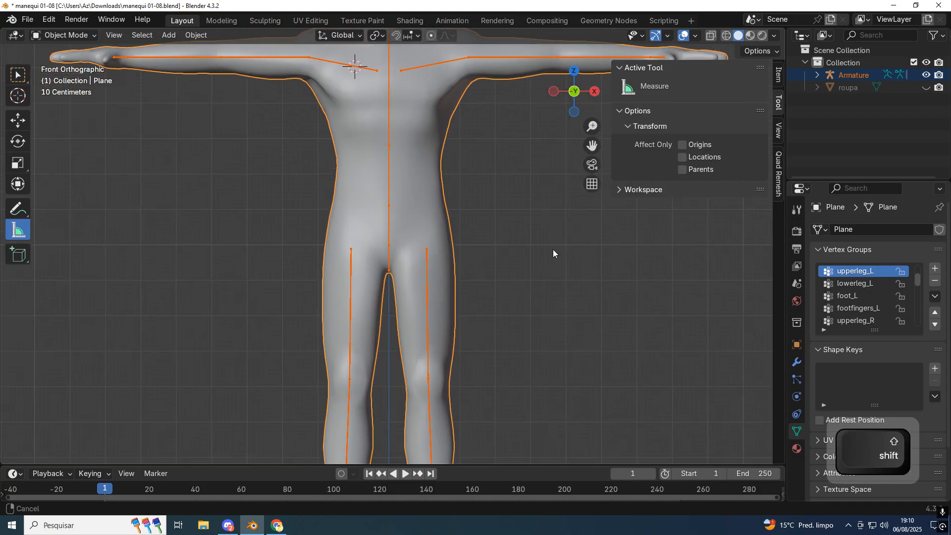
- Select the armature and the mannequin mesh, and enter Weight Paint mode
{"action": "left_click", "coordinate": [427, 275]}
{"action": "scroll", "coordinate": [503, 164], "scroll_direction": "down", "scroll_amount": 3}
{"action": "middle_click_drag", "start_coordinate": [501, 172], "coordinate": [482, 236], "text": "shift"}
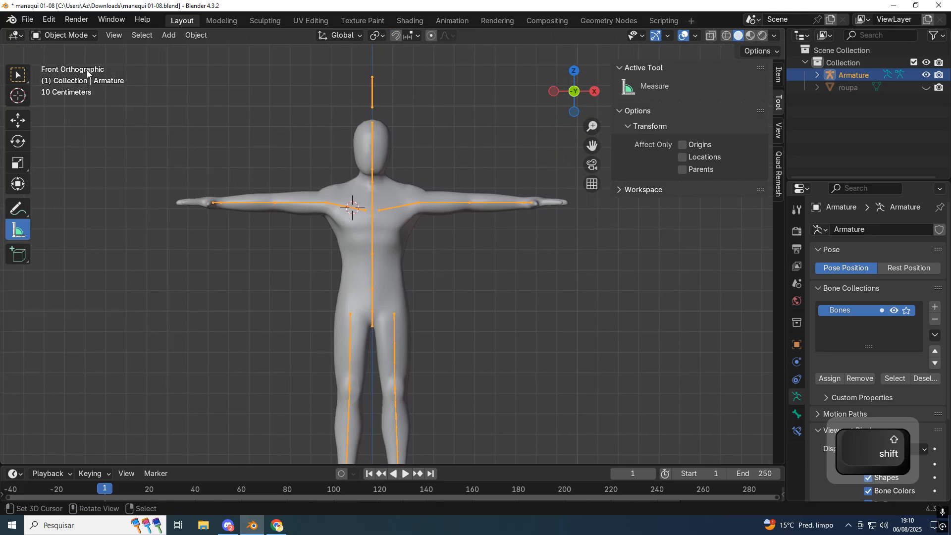
{"action": "left_click", "coordinate": [388, 283], "text": "shift"}
{"action": "left_click", "coordinate": [63, 35]}
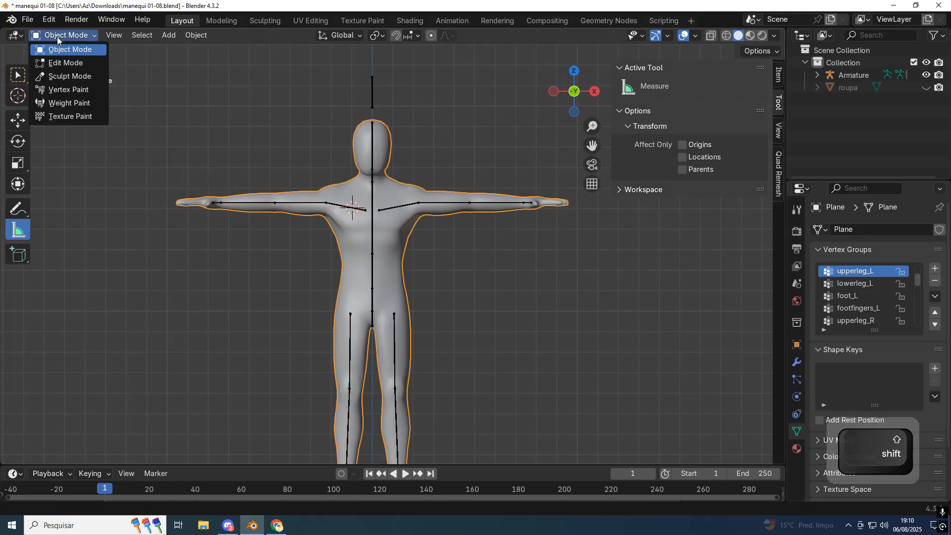
{"action": "left_click", "coordinate": [56, 102]}
- Review the brush symmetry settings and the upperleg_L weights on the full figure, and return to Object Mode
{"action": "scroll", "coordinate": [393, 250], "scroll_direction": "up", "scroll_amount": 3}
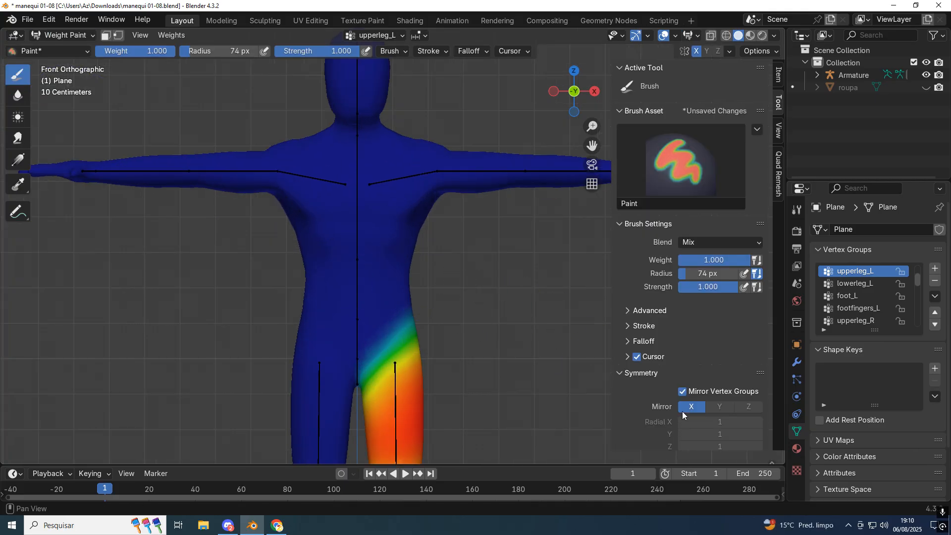
{"action": "scroll", "coordinate": [683, 411], "scroll_direction": "down", "scroll_amount": 3}
{"action": "middle_click_drag", "start_coordinate": [446, 340], "coordinate": [445, 271]}
{"action": "key", "text": "KP_1"}
{"action": "key", "text": "KP_1"}
{"action": "scroll", "coordinate": [436, 252], "scroll_direction": "down", "scroll_amount": 3}
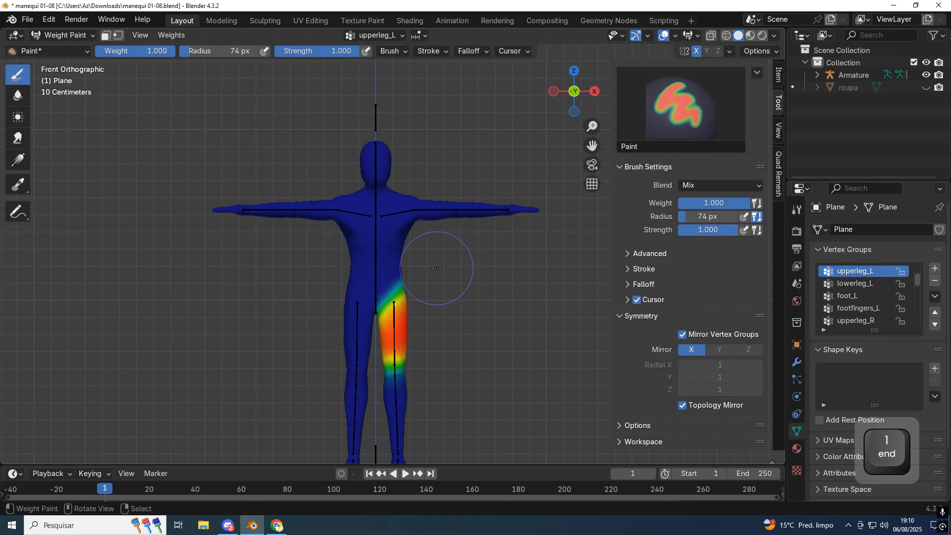
{"action": "left_click", "coordinate": [63, 35]}
{"action": "left_click", "coordinate": [57, 46]}
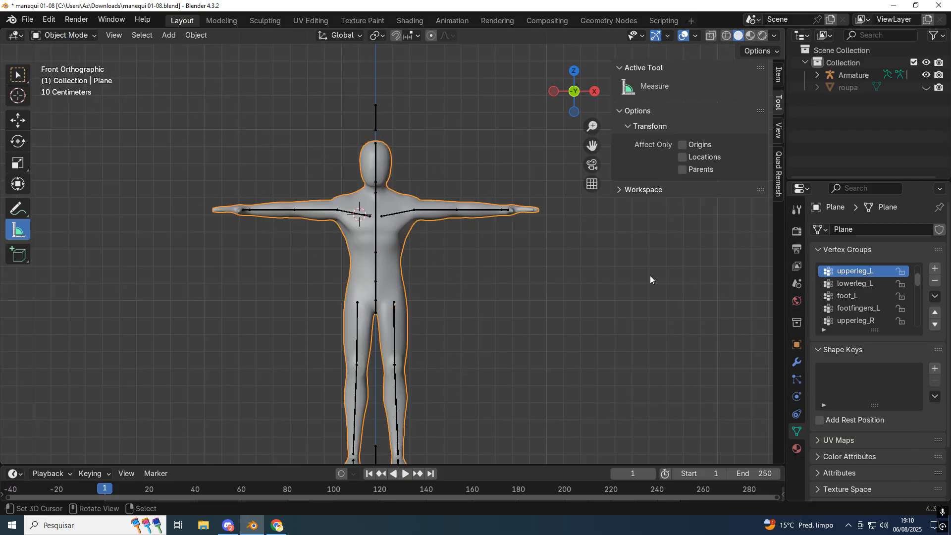
- Save the project as a new file named manequi 06-08.blend in the Downloads folder
{"action": "left_click", "coordinate": [25, 19]}
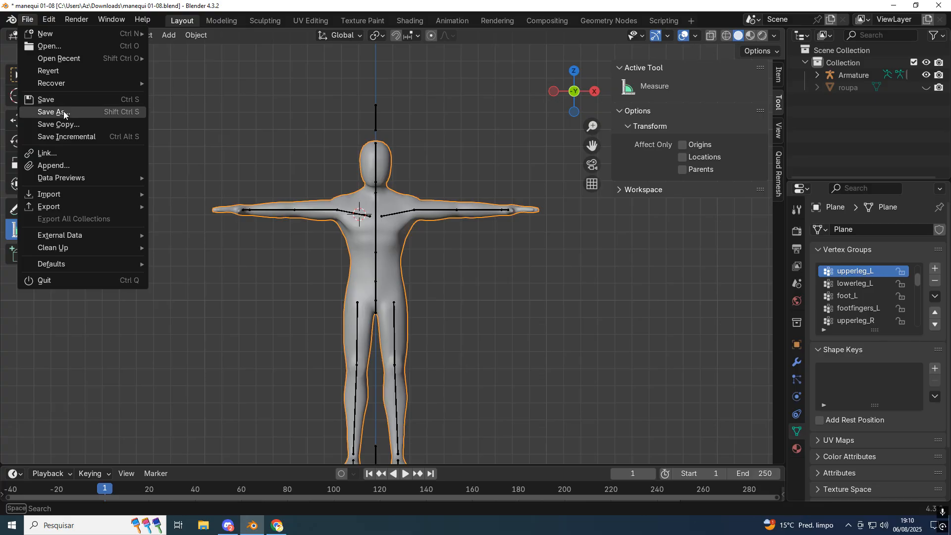
{"action": "left_click", "coordinate": [65, 110]}
{"action": "left_click", "coordinate": [341, 414]}
{"action": "left_click", "coordinate": [352, 416]}
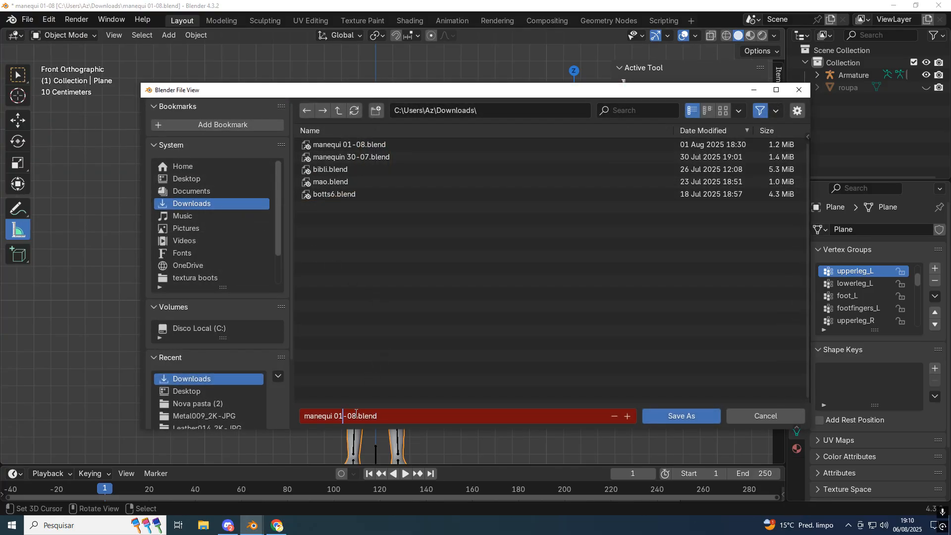
{"action": "key", "text": "BackSpace"}
{"action": "type", "text": "6"}
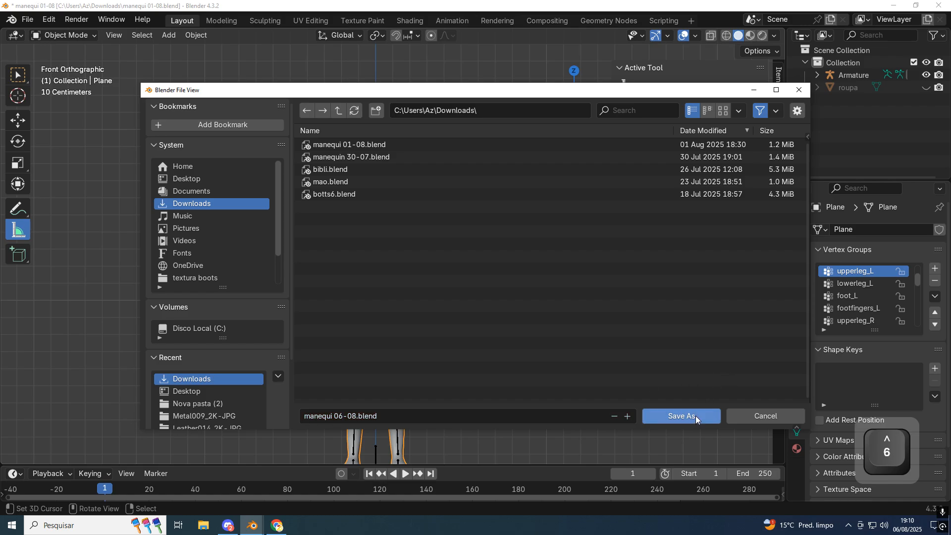
{"action": "left_click", "coordinate": [697, 416]}
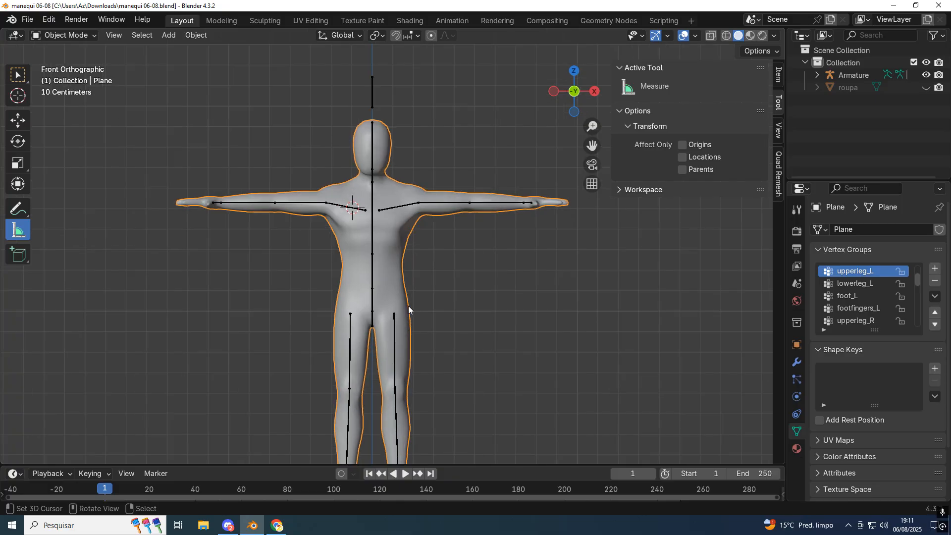
- Unhide the roupa clothing and show the dressed mannequin in Material Preview shading from the front
{"action": "scroll", "coordinate": [411, 306], "scroll_direction": "up", "scroll_amount": 3}
{"action": "left_click", "coordinate": [394, 355]}
{"action": "scroll", "coordinate": [409, 340], "scroll_direction": "down", "scroll_amount": 3}
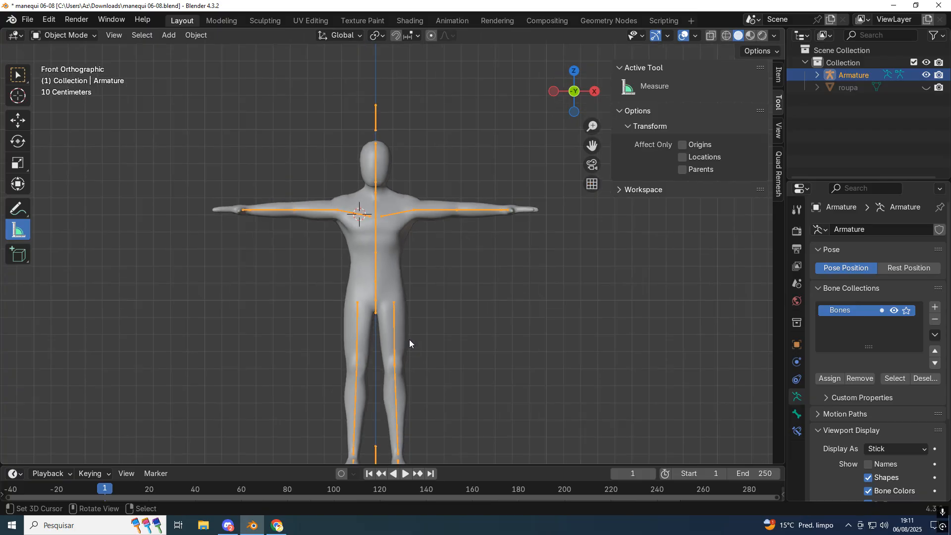
{"action": "middle_click_drag", "start_coordinate": [412, 255], "coordinate": [391, 220], "text": "shift"}
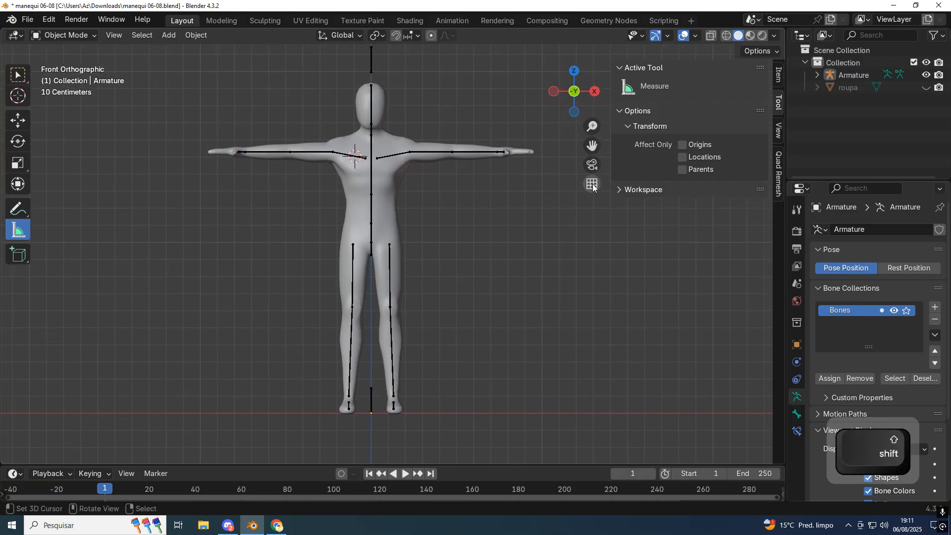
{"action": "scroll", "coordinate": [518, 228], "scroll_direction": "down", "scroll_amount": 1}
{"action": "left_click", "coordinate": [926, 88]}
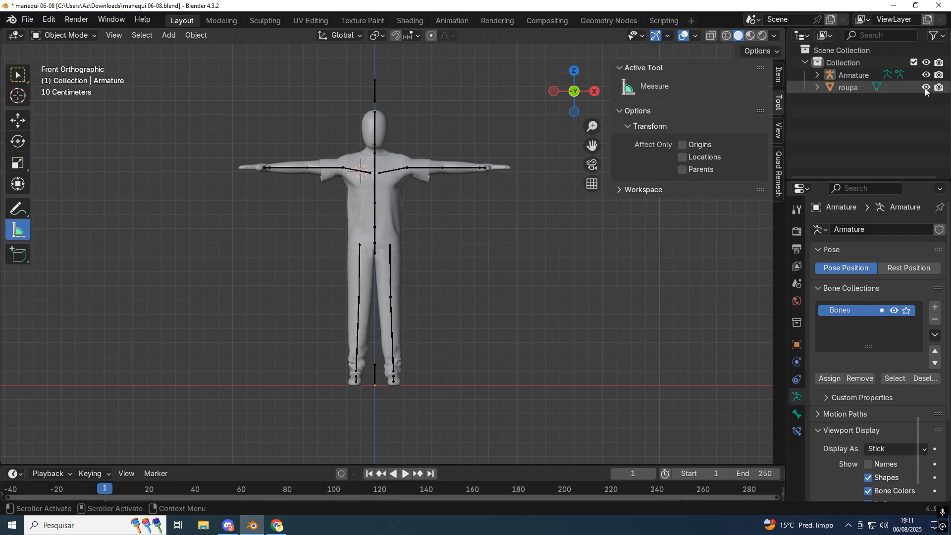
{"action": "left_click", "coordinate": [750, 35]}
{"action": "scroll", "coordinate": [496, 179], "scroll_direction": "up", "scroll_amount": 3}
{"action": "middle_click_drag", "start_coordinate": [496, 180], "coordinate": [472, 266]}
{"action": "key", "text": "KP_1"}
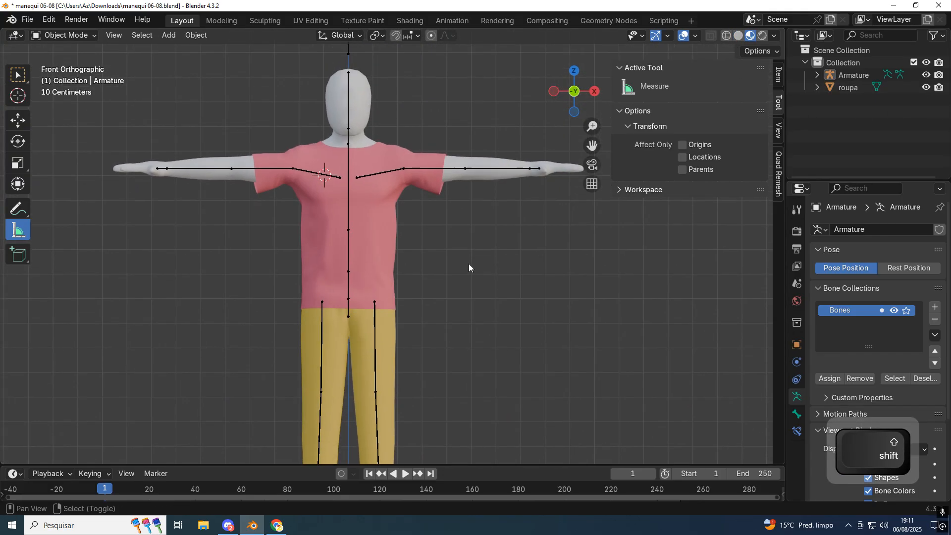
- Select the roupa clothing and hide it, and select the armature in Object Mode
{"action": "left_click", "coordinate": [53, 34]}
{"action": "left_click", "coordinate": [55, 50]}
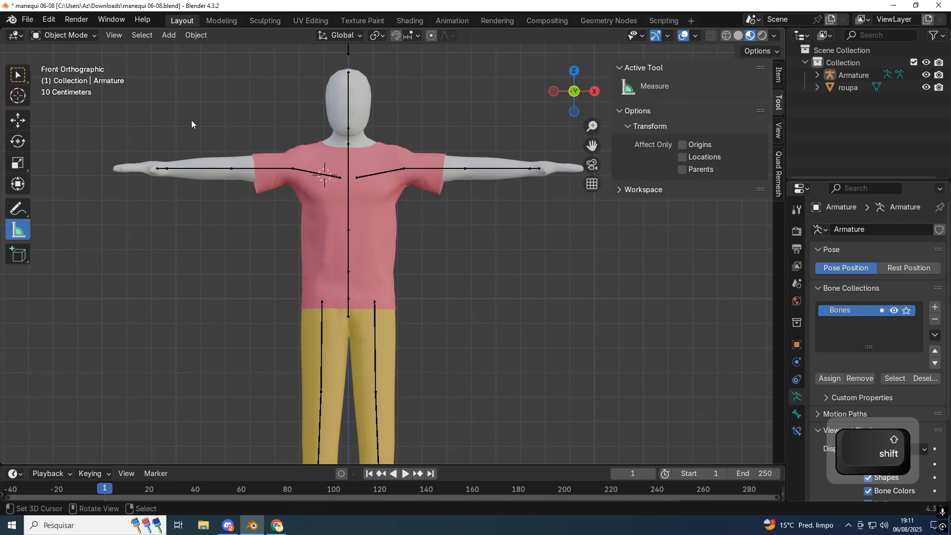
{"action": "left_click", "coordinate": [382, 146]}
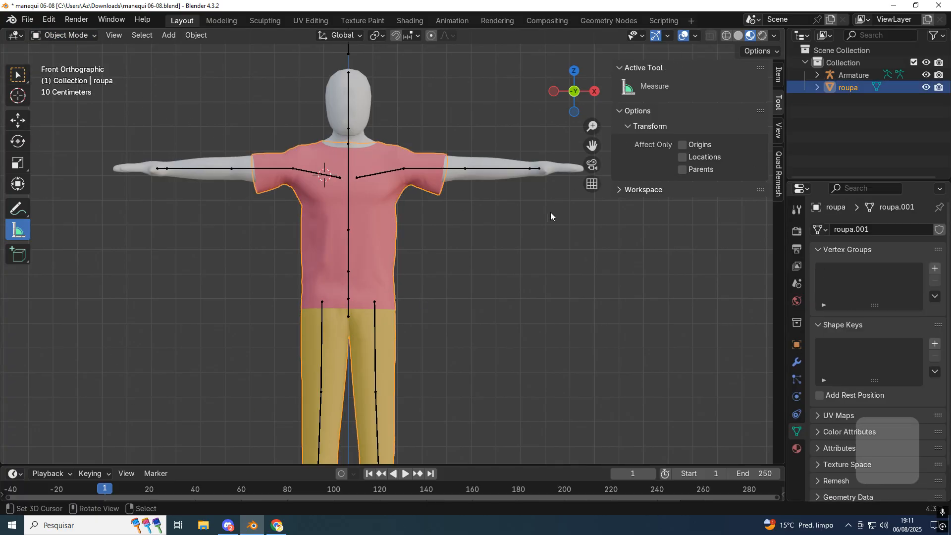
{"action": "left_click", "coordinate": [926, 88]}
{"action": "left_click", "coordinate": [457, 169]}
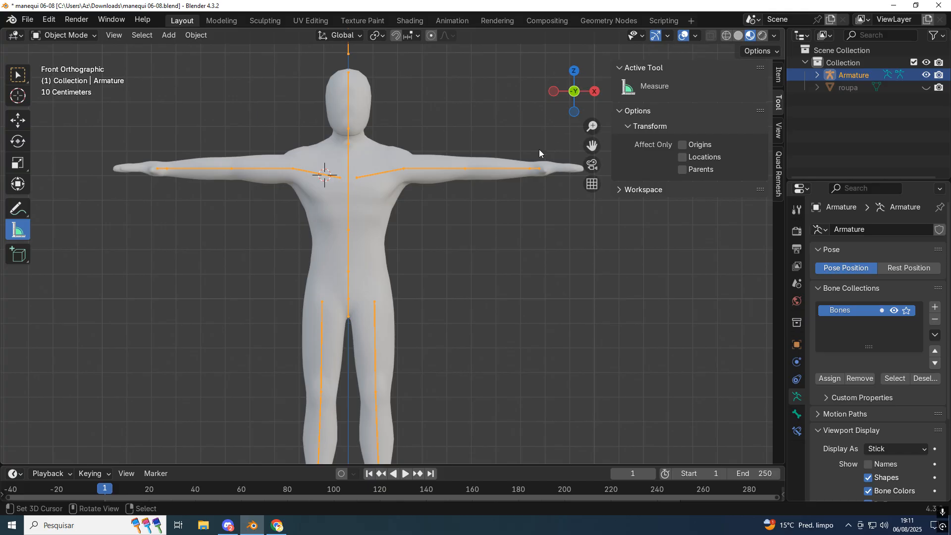
- Annotate the letters T and A beside the mannequin in the front view, and return to the Move tool
{"action": "scroll", "coordinate": [488, 195], "scroll_direction": "down", "scroll_amount": 4}
{"action": "scroll", "coordinate": [488, 196], "scroll_direction": "up", "scroll_amount": 3}
{"action": "left_click", "coordinate": [18, 208]}
{"action": "mouse_move", "coordinate": [159, 210]}
{"action": "middle_mouse_down", "text": "shift"}
{"action": "mouse_move", "coordinate": [276, 226]}
{"action": "mouse_move", "coordinate": [256, 240]}
{"action": "middle_mouse_up", "text": "shift"}
{"action": "mouse_move", "coordinate": [238, 240]}
{"action": "left_mouse_down"}
{"action": "mouse_move", "coordinate": [273, 241]}
{"action": "mouse_move", "coordinate": [249, 279]}
{"action": "left_mouse_up"}
{"action": "left_click_drag", "start_coordinate": [306, 286], "coordinate": [346, 288]}
{"action": "left_click_drag", "start_coordinate": [303, 264], "coordinate": [346, 267]}
{"action": "mouse_move", "coordinate": [345, 267]}
{"action": "middle_mouse_down", "text": "shift"}
{"action": "mouse_move", "coordinate": [368, 251]}
{"action": "mouse_move", "coordinate": [379, 124]}
{"action": "mouse_move", "coordinate": [499, 172]}
{"action": "mouse_move", "coordinate": [420, 179]}
{"action": "middle_mouse_up", "text": "shift"}
{"action": "scroll", "coordinate": [426, 176], "scroll_direction": "up", "scroll_amount": 1}
{"action": "left_click", "coordinate": [22, 121]}
{"action": "middle_click_drag", "start_coordinate": [310, 219], "coordinate": [326, 193]}
{"action": "key", "text": "KP_1"}
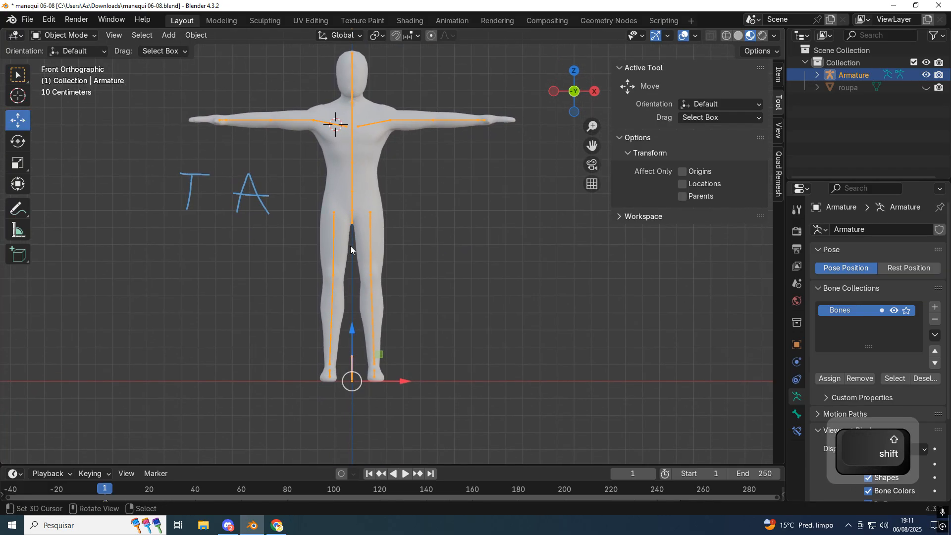
{"action": "left_click", "coordinate": [380, 240]}
{"action": "left_click", "coordinate": [370, 243], "text": "shift"}
{"action": "key", "text": "r"}
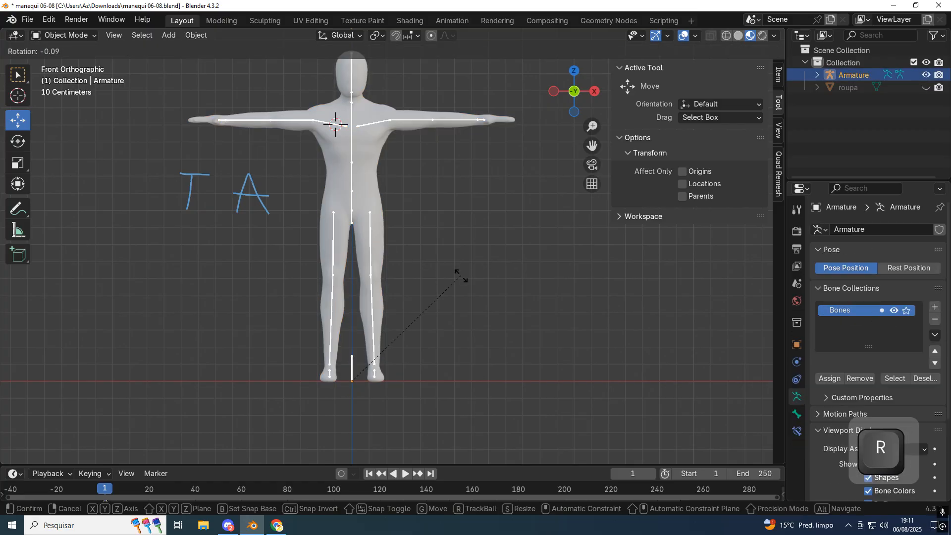
{"action": "left_click", "coordinate": [429, 281]}
{"action": "key", "text": "ctrl+z"}
- Switch the armature from Object Mode to Pose Mode
{"action": "left_click", "coordinate": [70, 36]}
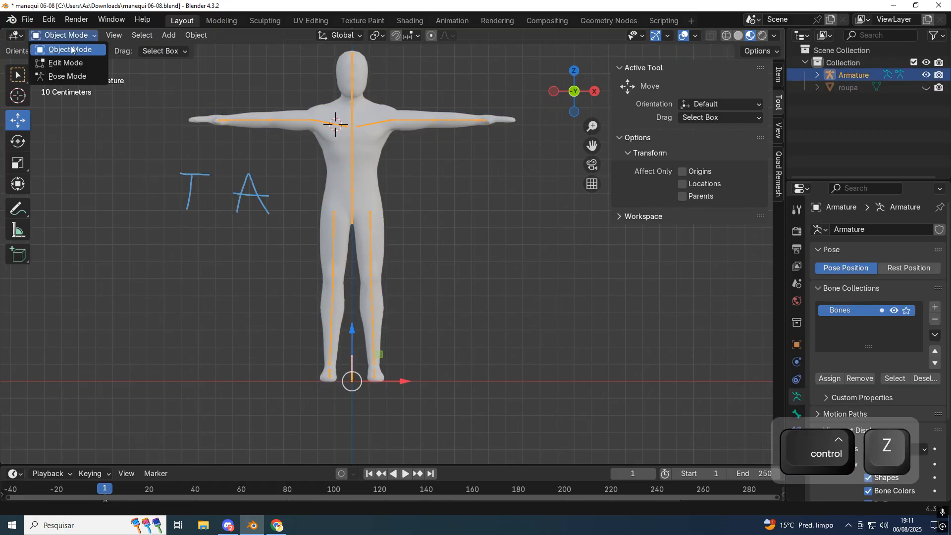
{"action": "left_click", "coordinate": [67, 76]}
{"action": "scroll", "coordinate": [393, 248], "scroll_direction": "up", "scroll_amount": 2}
- Rotate the left and right upper leg bones inward in the front view to bring the mannequin's legs together
{"action": "key", "text": "r"}
{"action": "left_click", "coordinate": [414, 272]}
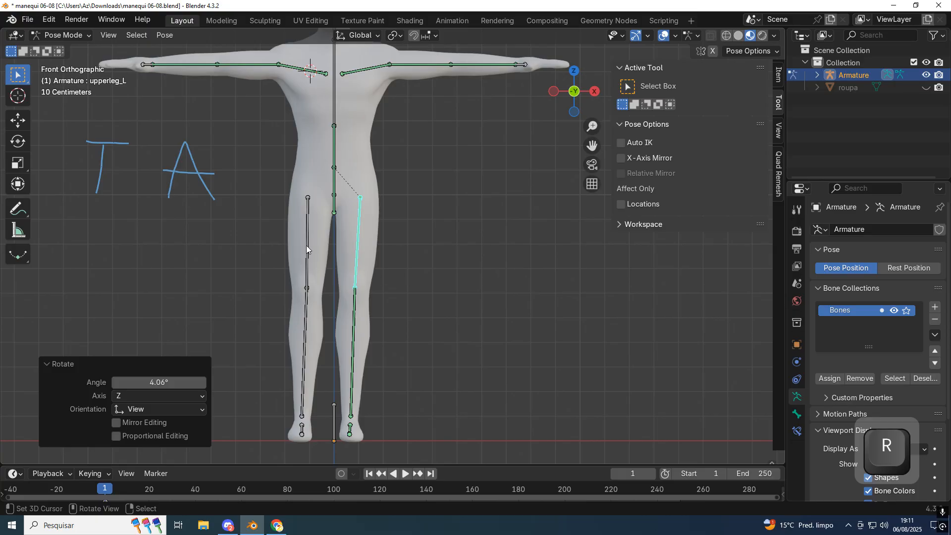
{"action": "right_click", "coordinate": [307, 245]}
{"action": "key", "text": "r"}
{"action": "left_click", "coordinate": [317, 250]}
{"action": "right_click", "coordinate": [354, 236]}
{"action": "key", "text": "r"}
{"action": "left_click", "coordinate": [355, 246]}
{"action": "scroll", "coordinate": [357, 248], "scroll_direction": "down", "scroll_amount": 3}
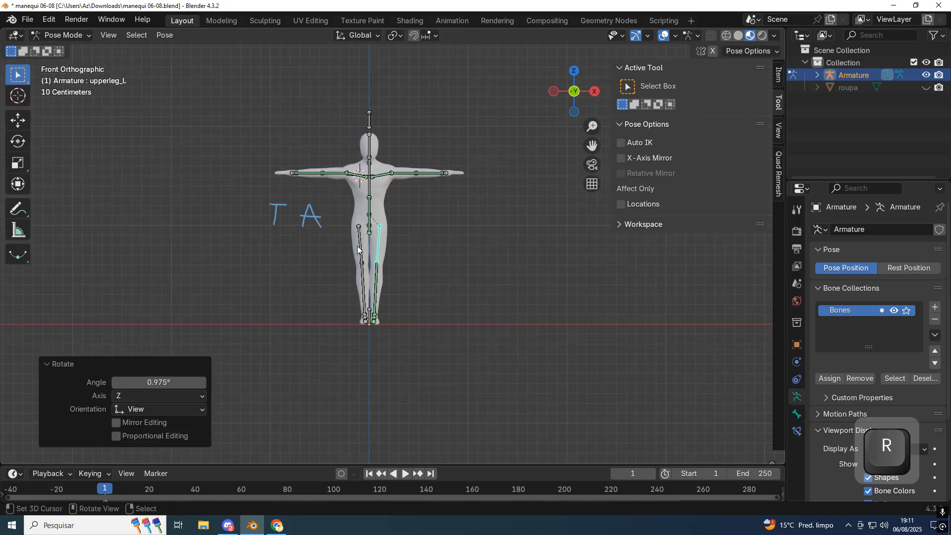
- Undo the upper leg rotations to restore the open stance
{"action": "scroll", "coordinate": [357, 246], "scroll_direction": "up", "scroll_amount": 2}
{"action": "scroll", "coordinate": [371, 245], "scroll_direction": "down", "scroll_amount": 2}
{"action": "key", "text": "ctrl+z"}
{"action": "key", "text": "ctrl+z"}
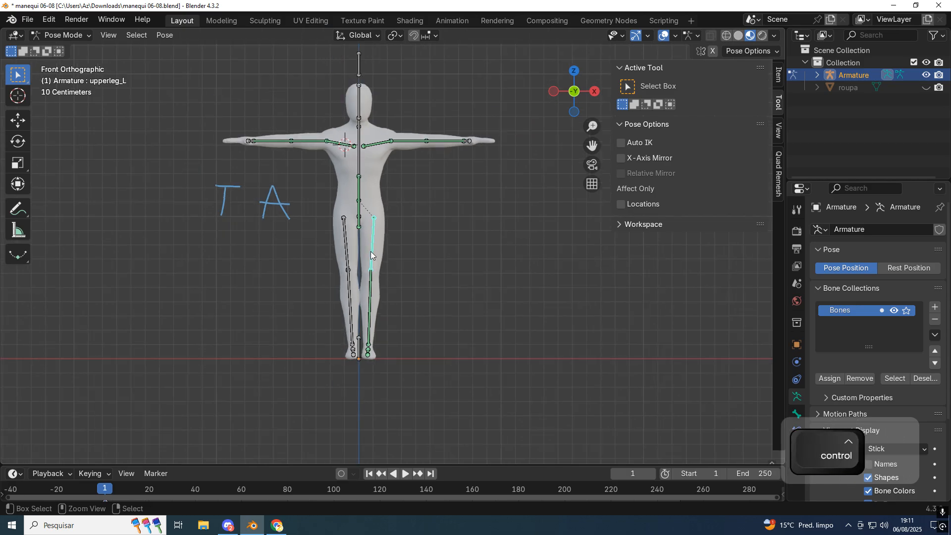
{"action": "right_click", "coordinate": [371, 251]}
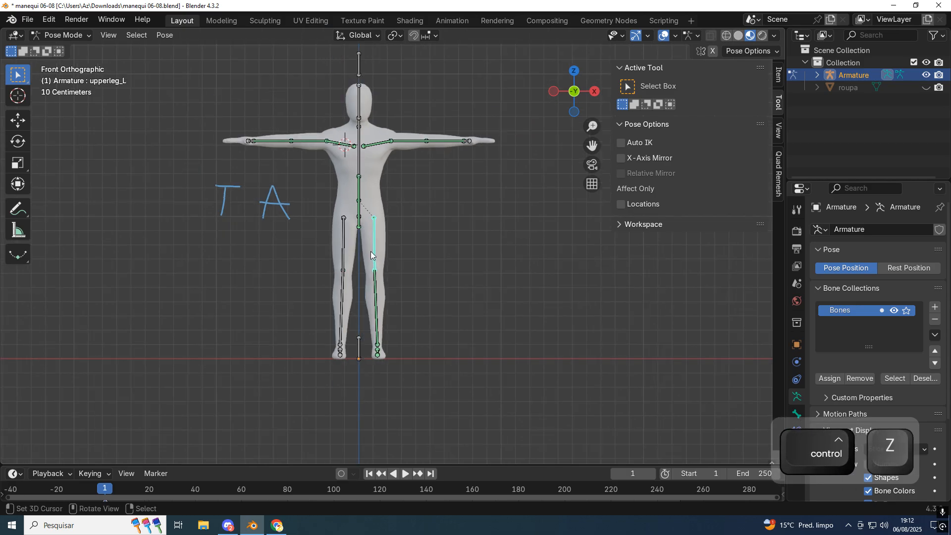
- Rotate the upperarm_L bone by 45° and the upperarm_R bone by -45° to lower both arms into an A-pose
{"action": "middle_click_drag", "start_coordinate": [374, 252], "coordinate": [385, 319], "text": "shift"}
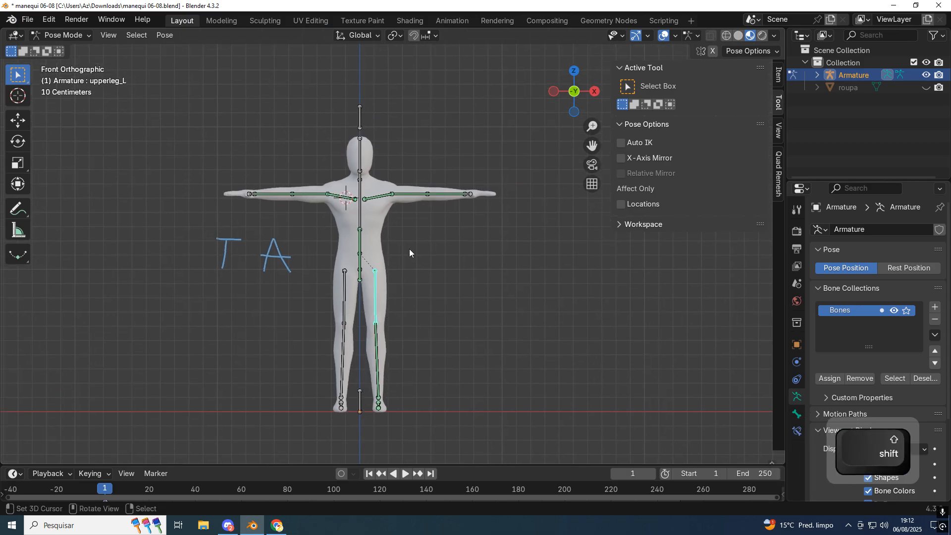
{"action": "scroll", "coordinate": [430, 190], "scroll_direction": "up", "scroll_amount": 1}
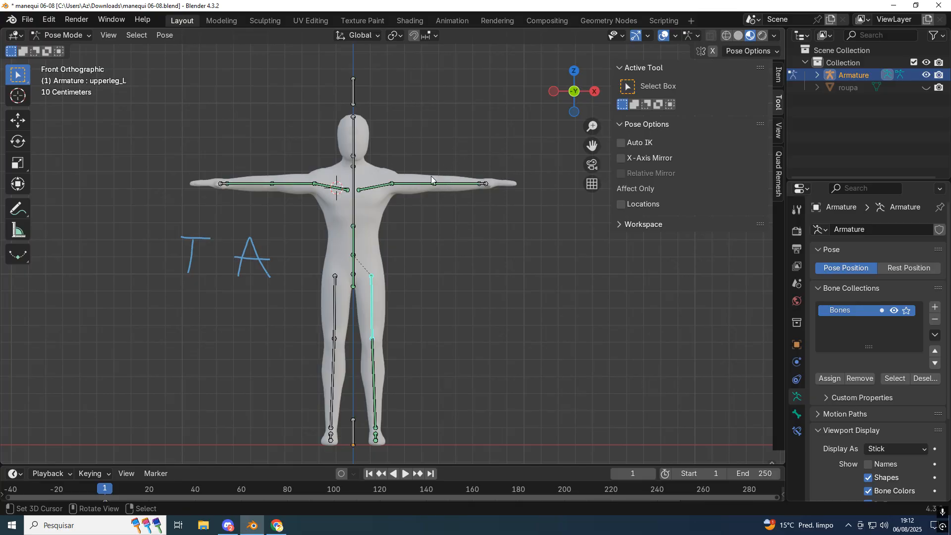
{"action": "left_click", "coordinate": [427, 188]}
{"action": "type", "text": "r40"}
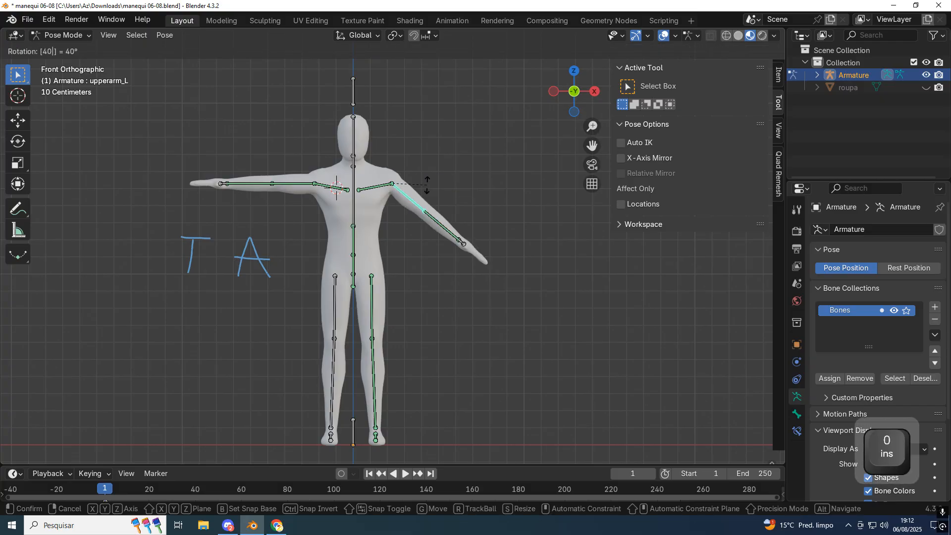
{"action": "key", "text": "BackSpace"}
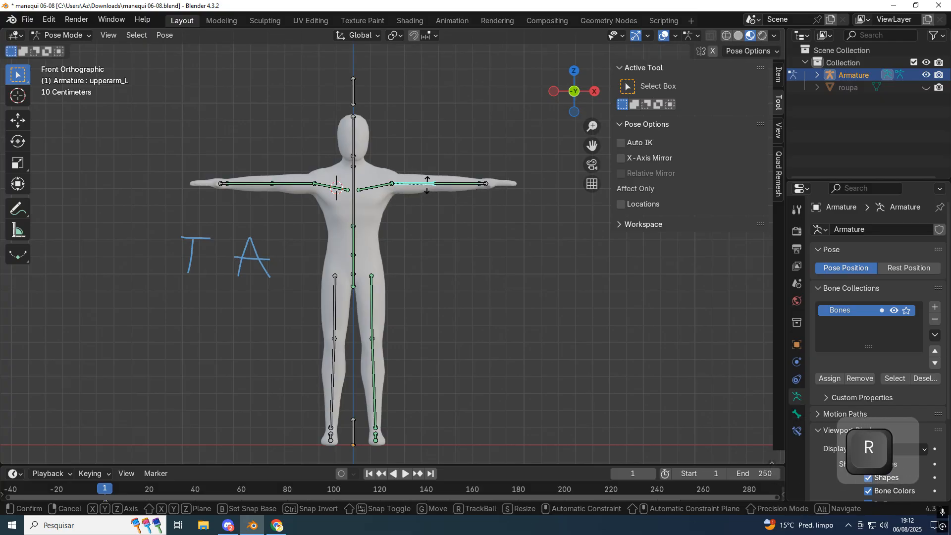
{"action": "type", "text": "5"}
{"action": "key", "text": "Return"}
{"action": "left_click", "coordinate": [294, 183]}
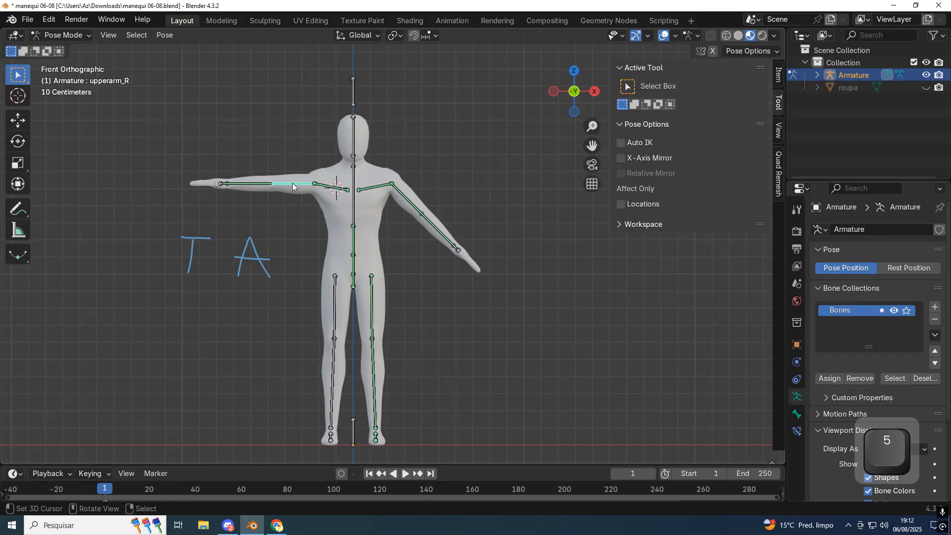
{"action": "type", "text": "r45-"}
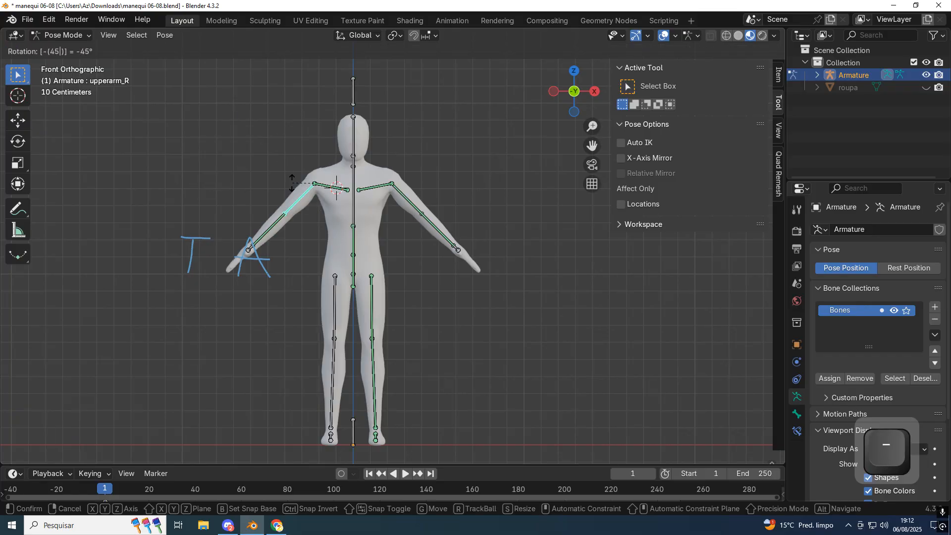
{"action": "key", "text": "Return"}
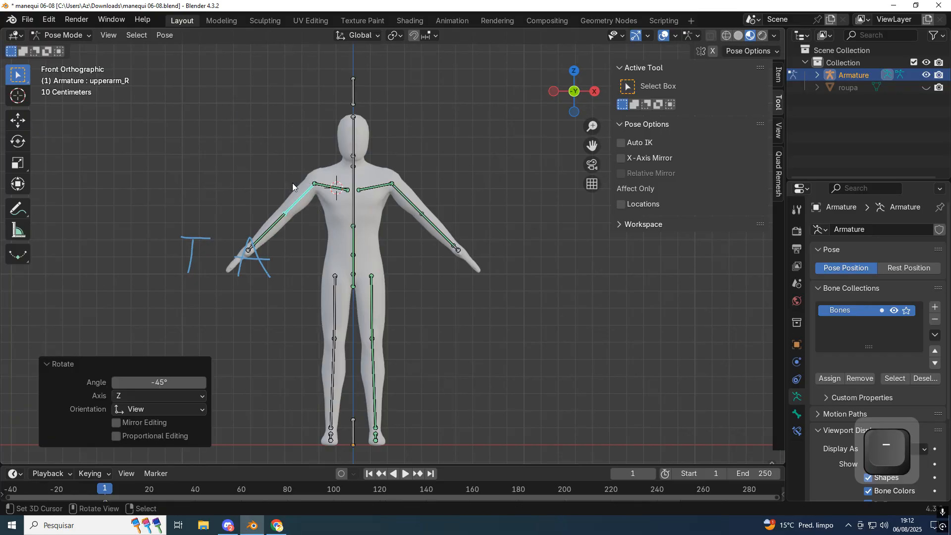
- Inspect the A-pose from several sides, and undo both upper arm rotations to restore the T-pose
{"action": "scroll", "coordinate": [316, 192], "scroll_direction": "up", "scroll_amount": 1}
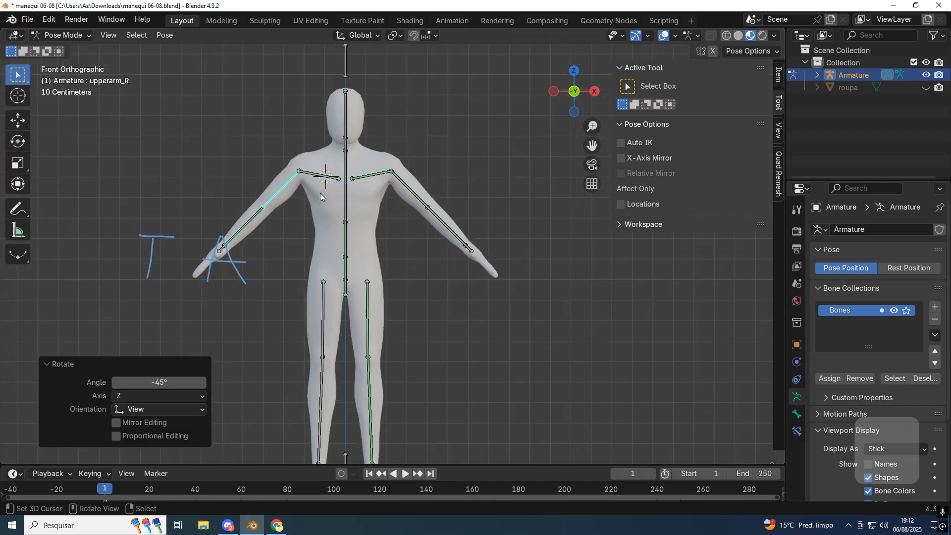
{"action": "middle_click_drag", "start_coordinate": [323, 199], "coordinate": [445, 242]}
{"action": "key", "text": "KP_1"}
{"action": "key", "text": "KP_3"}
{"action": "key", "text": "KP_1"}
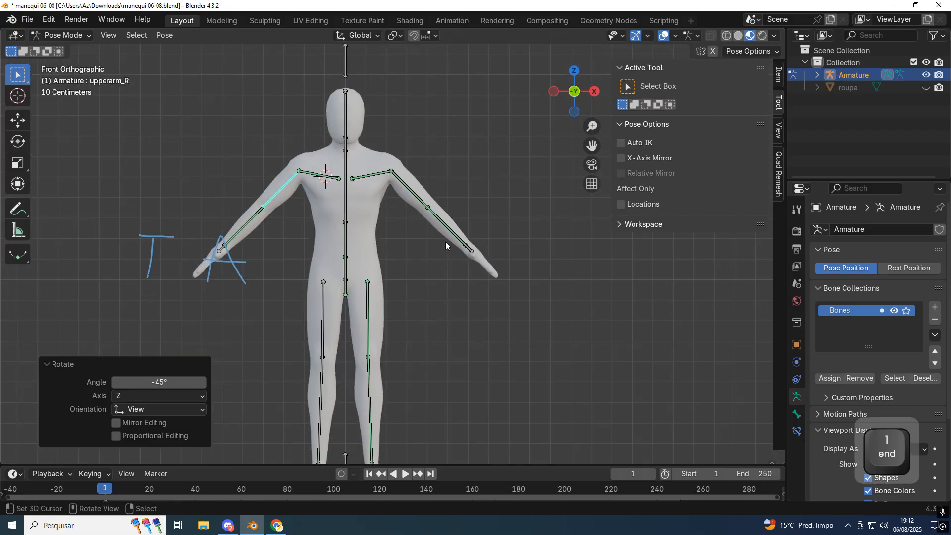
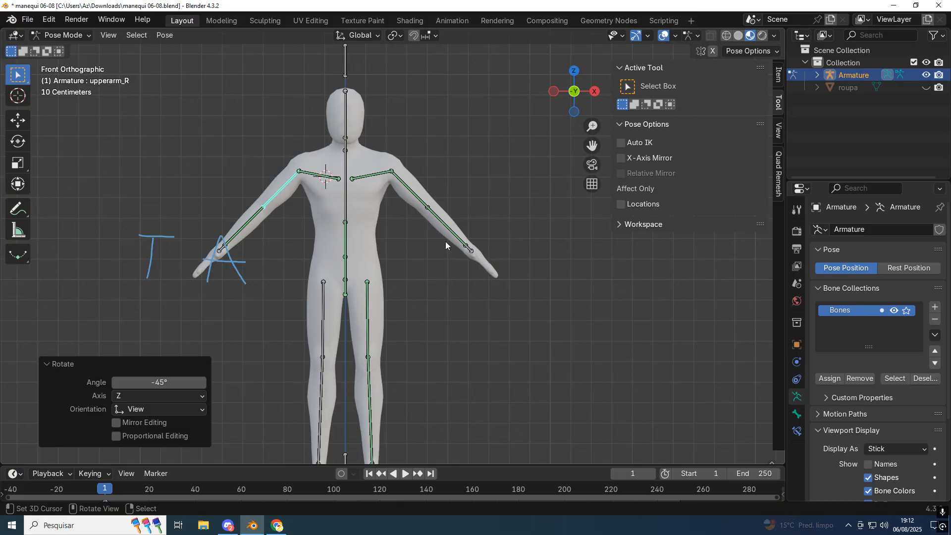
{"action": "key", "text": "ctrl+z"}
{"action": "key", "text": "ctrl+z"}
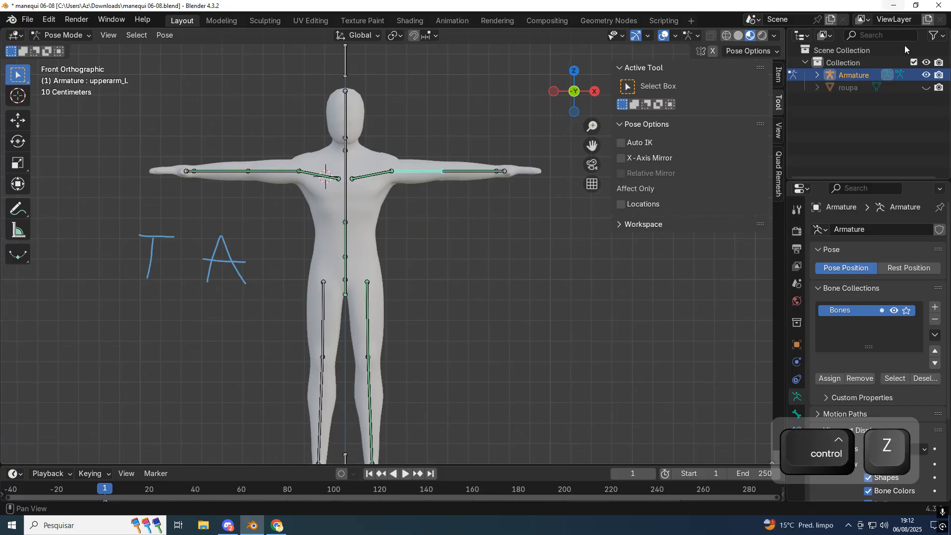
- Unhide the roupa clothing and examine the fit of its sleeves and shoulders on the mannequin in T-pose
{"action": "left_click", "coordinate": [926, 87]}
{"action": "middle_click_drag", "start_coordinate": [394, 147], "coordinate": [404, 196], "text": "shift"}
{"action": "scroll", "coordinate": [416, 203], "scroll_direction": "up", "scroll_amount": 5}
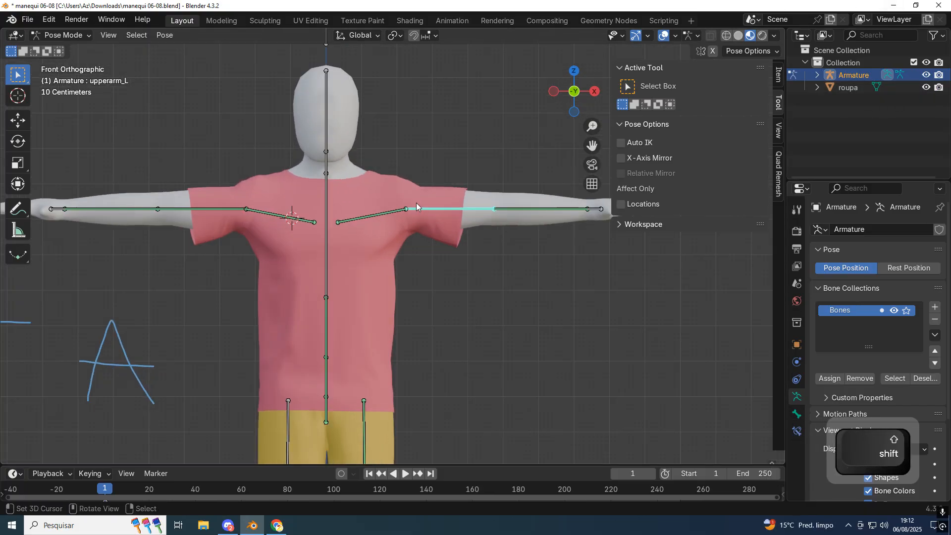
{"action": "middle_click_drag", "start_coordinate": [122, 158], "coordinate": [445, 190]}
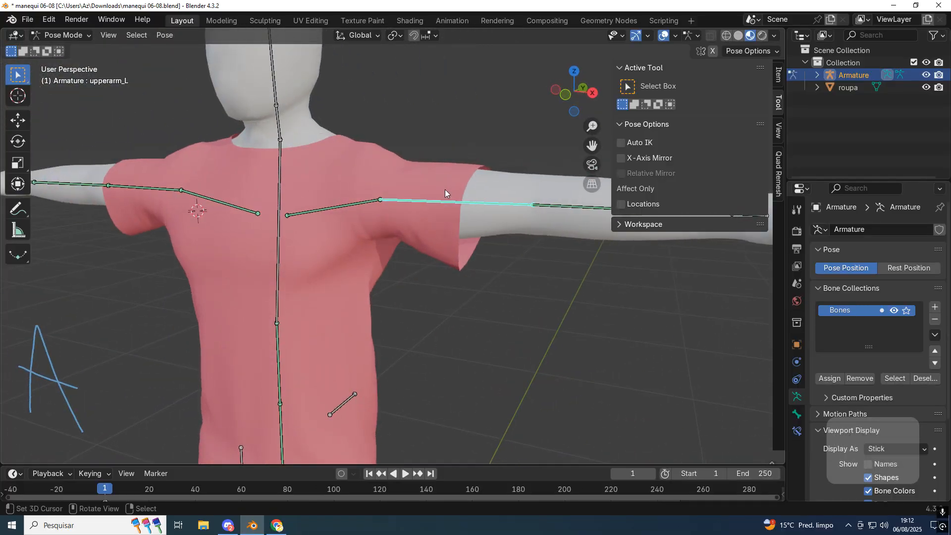
{"action": "key", "text": "KP_1"}
{"action": "scroll", "coordinate": [438, 194], "scroll_direction": "down", "scroll_amount": 1}
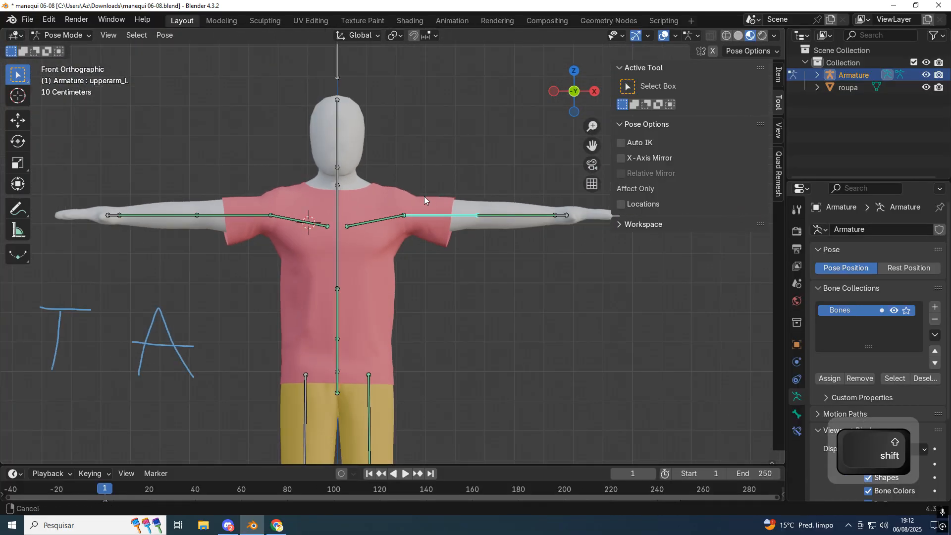
{"action": "middle_click_drag", "start_coordinate": [424, 197], "coordinate": [445, 129], "text": "shift"}
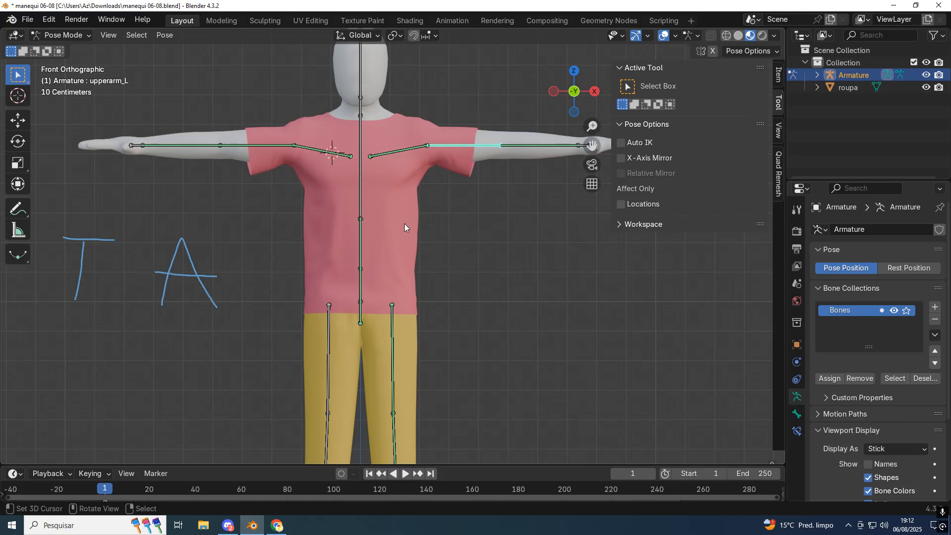
{"action": "scroll", "coordinate": [467, 159], "scroll_direction": "down", "scroll_amount": 1}
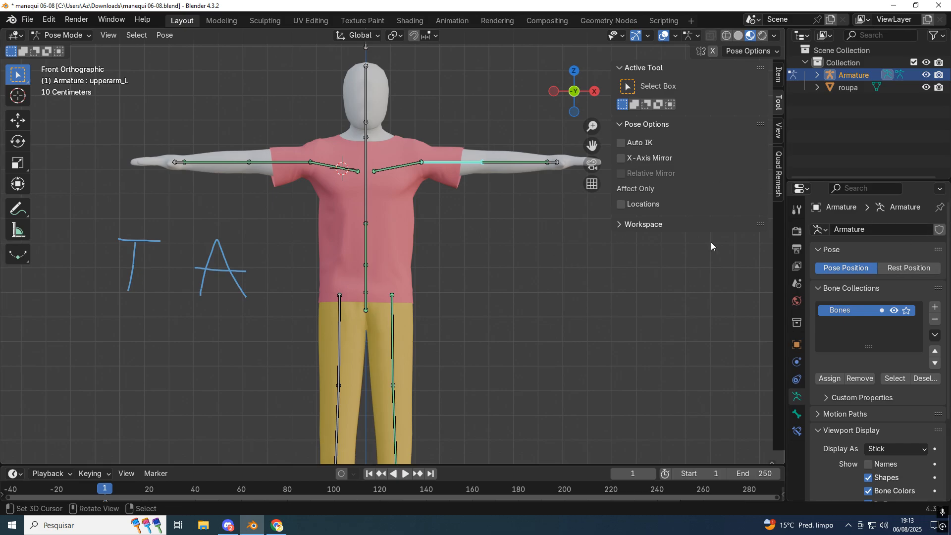
- Select and hide the roupa clothing, and put the armature back into Pose Mode
{"action": "left_click", "coordinate": [848, 87]}
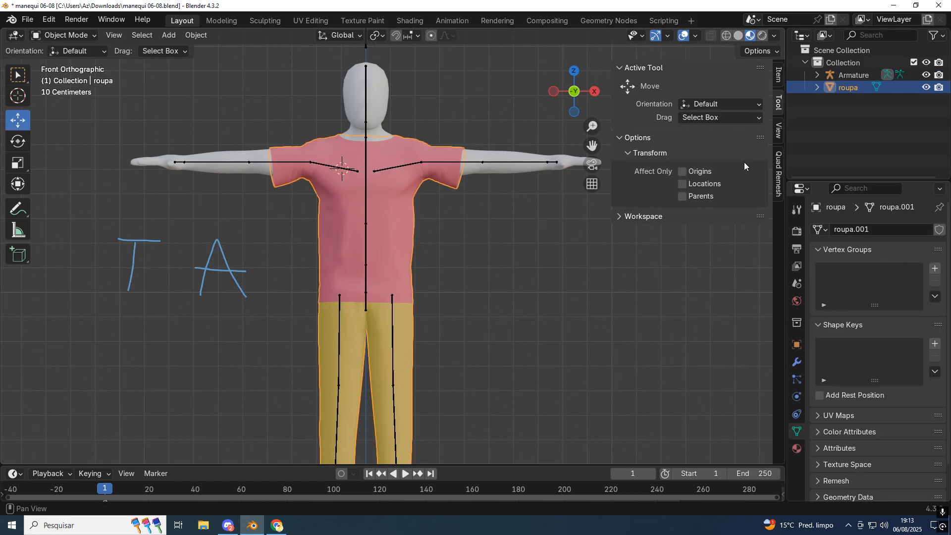
{"action": "left_click", "coordinate": [926, 88]}
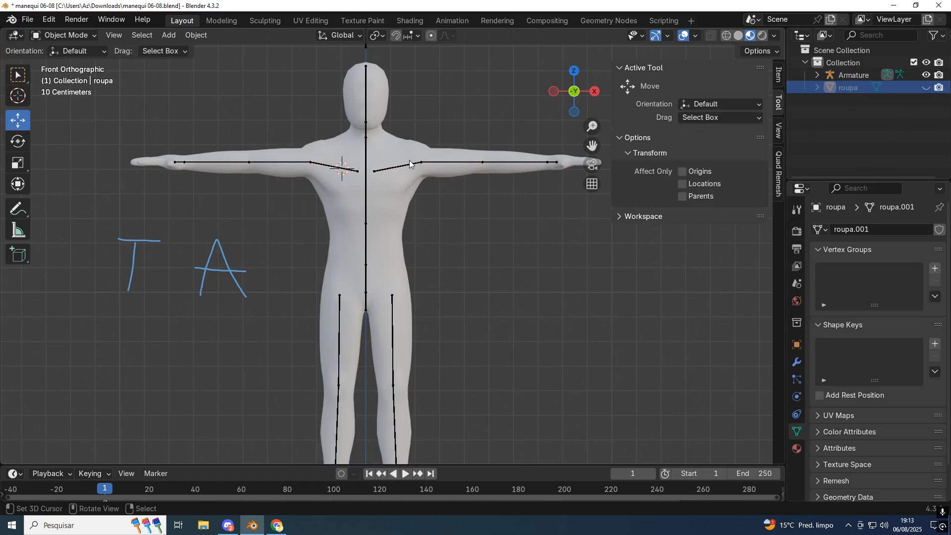
{"action": "left_click", "coordinate": [459, 162]}
{"action": "key", "text": "ctrl+Tab"}
- Check the armature's Rest Position, and in Pose Position rotate upperarm_L by 45° and upperarm_R by -45°
{"action": "left_click", "coordinate": [902, 268]}
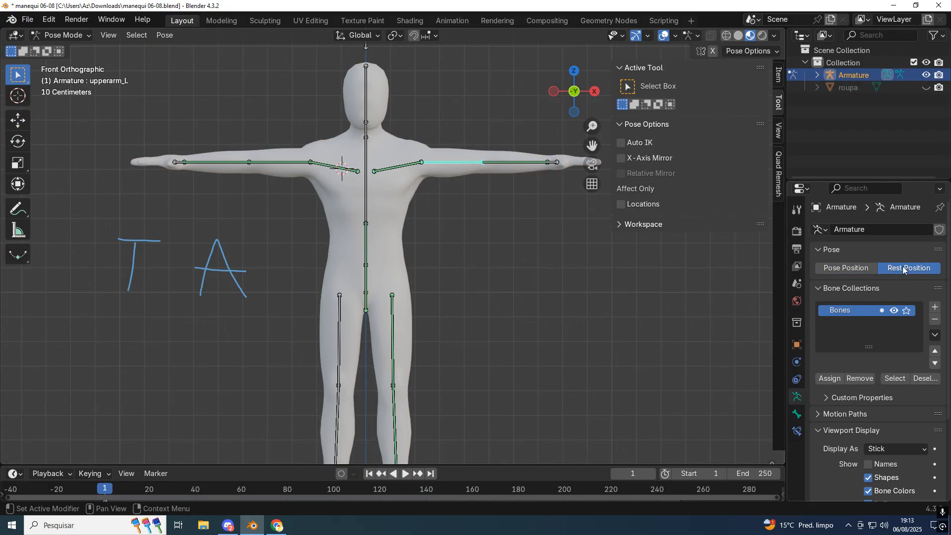
{"action": "left_click", "coordinate": [852, 270]}
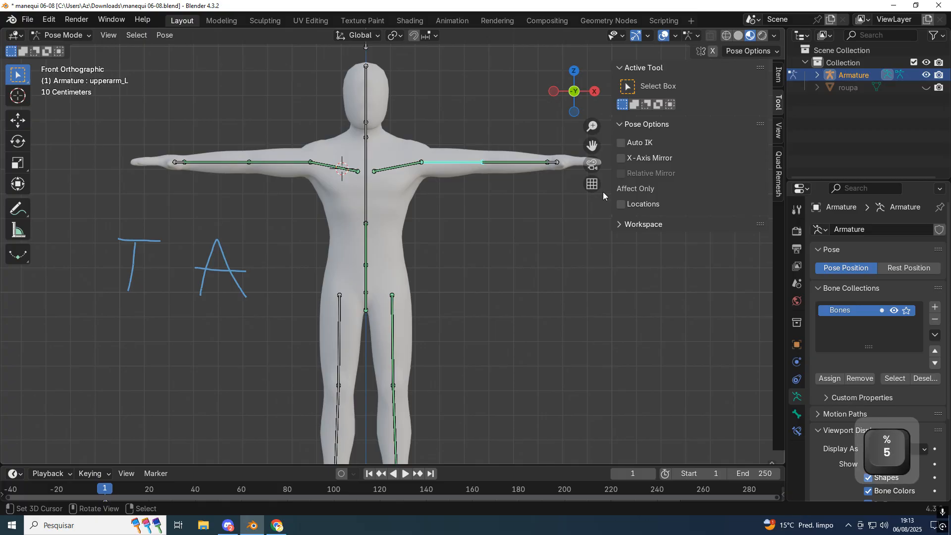
{"action": "type", "text": "r"}
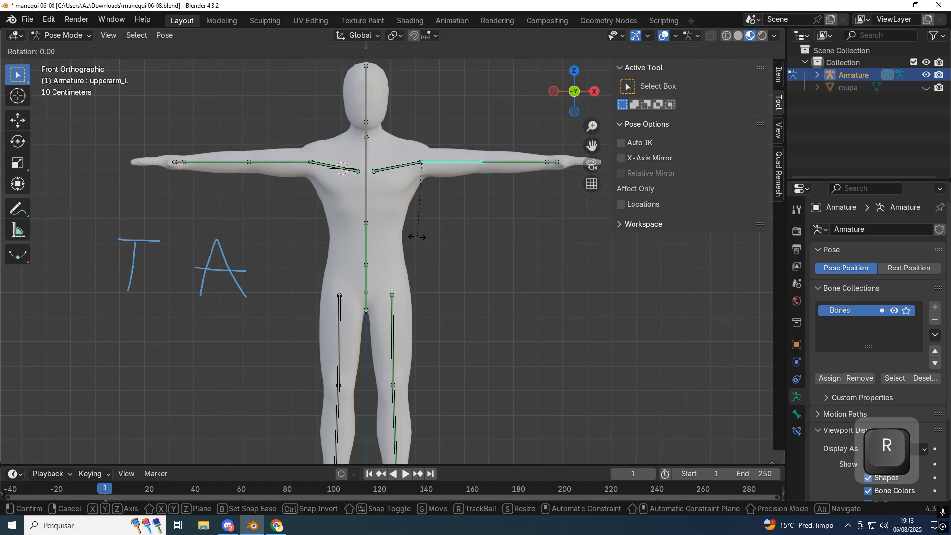
{"action": "type", "text": "45"}
{"action": "key", "text": "Return"}
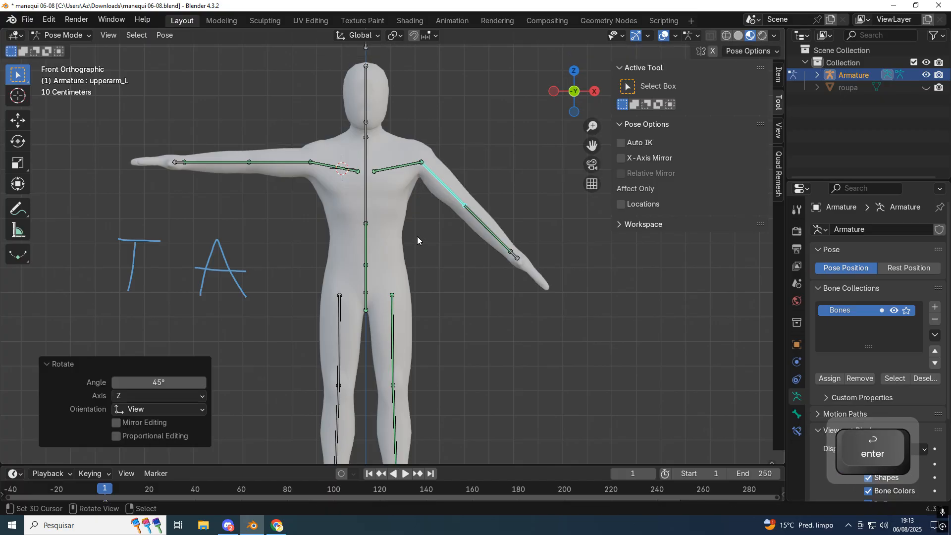
{"action": "left_click", "coordinate": [418, 238]}
{"action": "left_click", "coordinate": [296, 162]}
{"action": "type", "text": "r"}
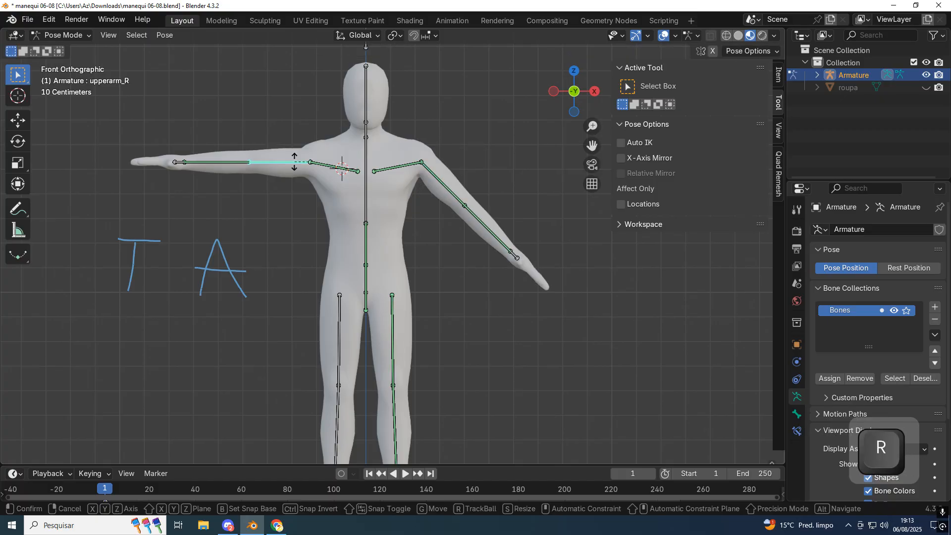
{"action": "type", "text": "45-"}
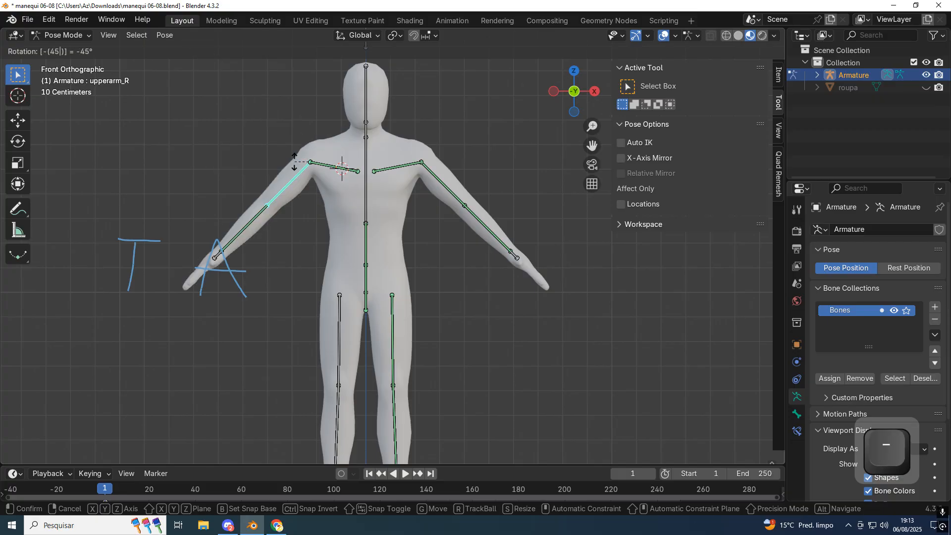
{"action": "key", "text": "Return"}
- Compare the armature's Rest Position with its Pose Position, and select the body mesh in Object Mode
{"action": "left_click", "coordinate": [909, 267]}
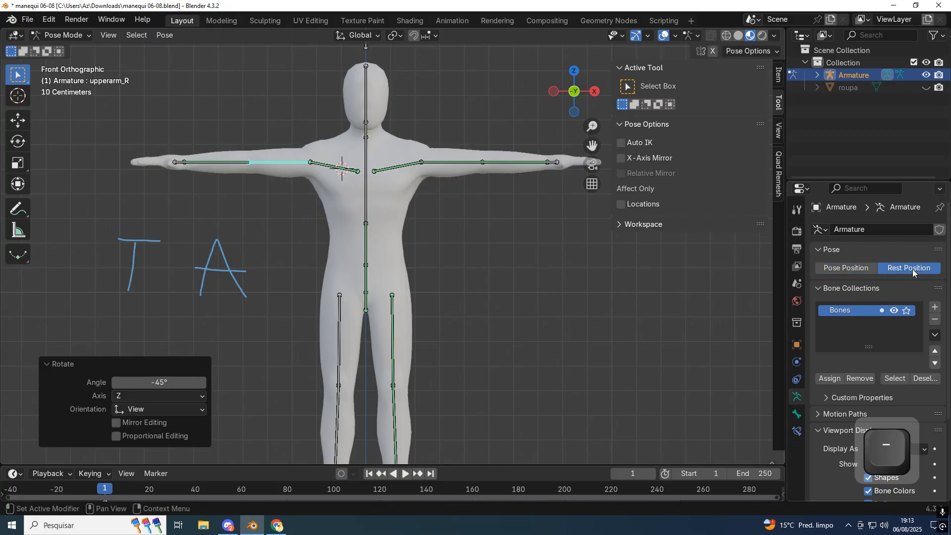
{"action": "left_click", "coordinate": [846, 268]}
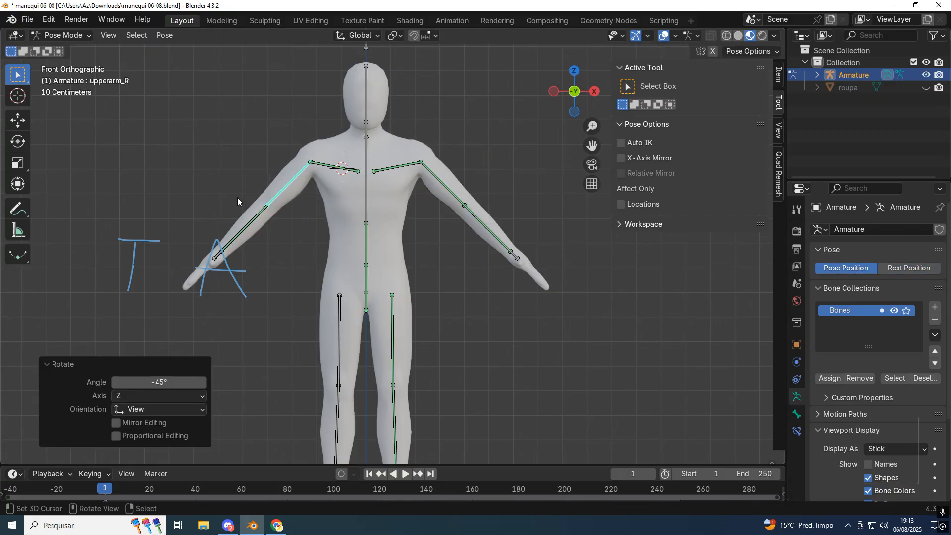
{"action": "key", "text": "ctrl+Tab"}
{"action": "left_click", "coordinate": [410, 183]}
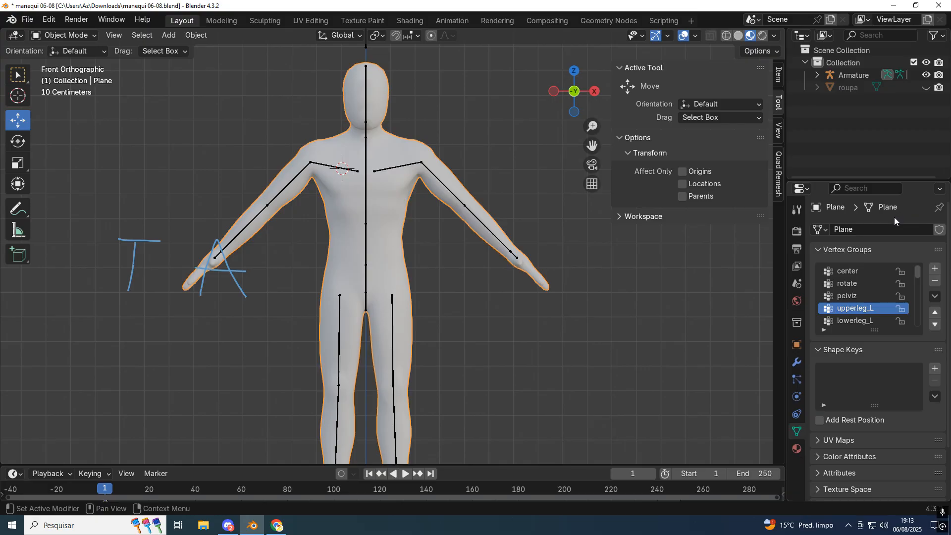
- Select the armature, enter Pose Mode and set it to Rest Position
{"action": "left_click", "coordinate": [465, 202]}
{"action": "key", "text": "ctrl+Tab"}
{"action": "left_click", "coordinate": [909, 267]}
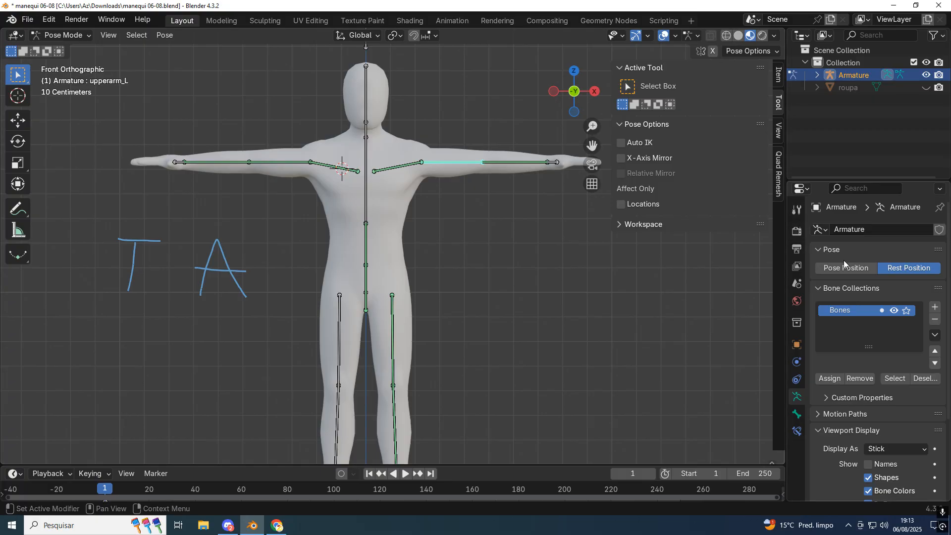
- Compare the armature's Pose Position with its Rest Position and leave it in Rest Position
{"action": "scroll", "coordinate": [484, 177], "scroll_direction": "down", "scroll_amount": 1}
{"action": "scroll", "coordinate": [483, 177], "scroll_direction": "up", "scroll_amount": 2}
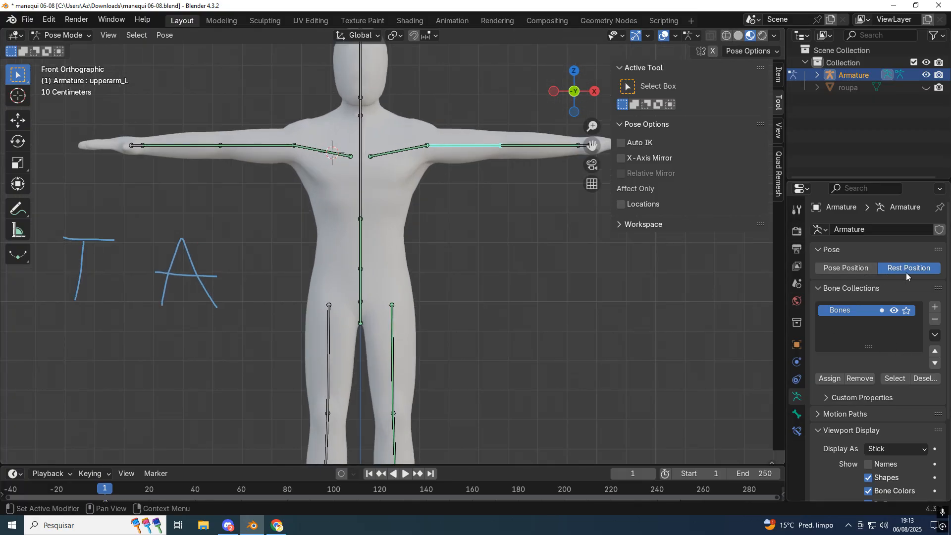
{"action": "left_click", "coordinate": [868, 267]}
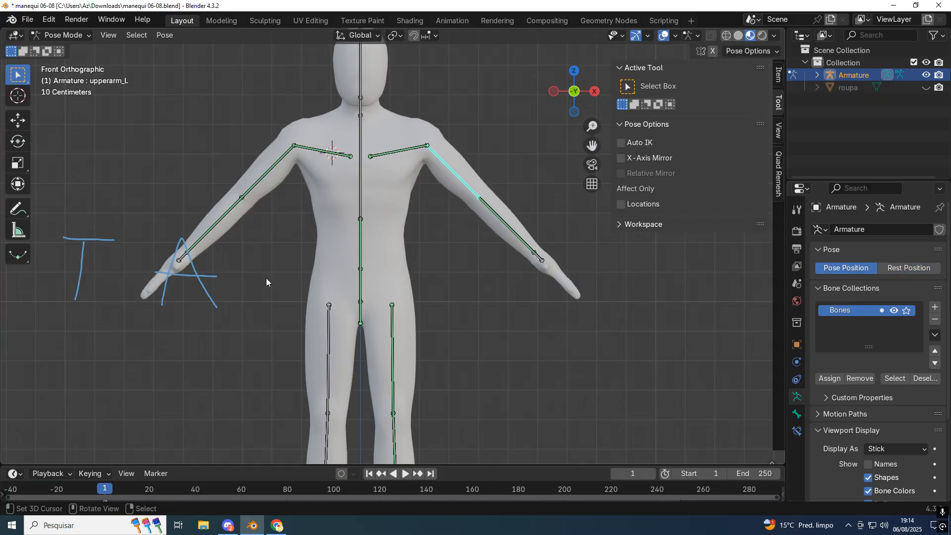
{"action": "scroll", "coordinate": [274, 278], "scroll_direction": "down", "scroll_amount": 1}
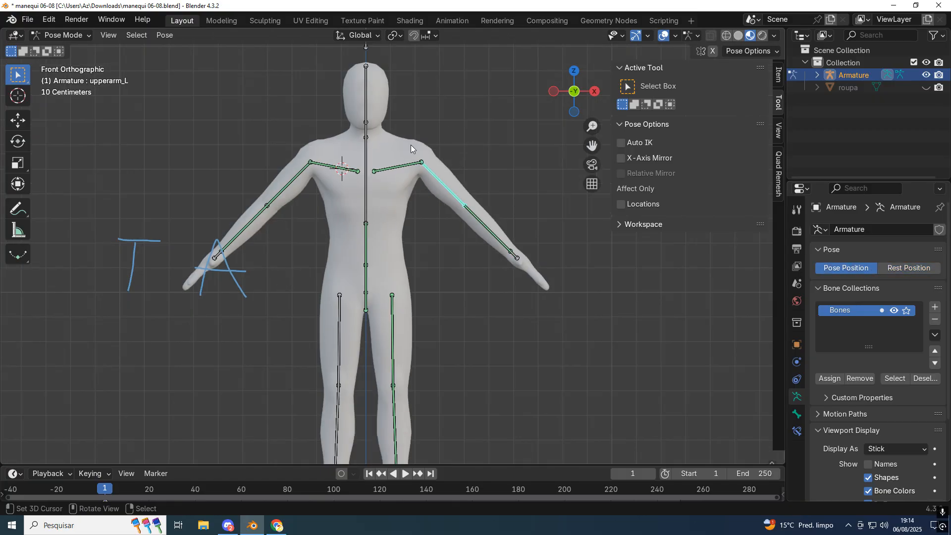
{"action": "left_click", "coordinate": [916, 270]}
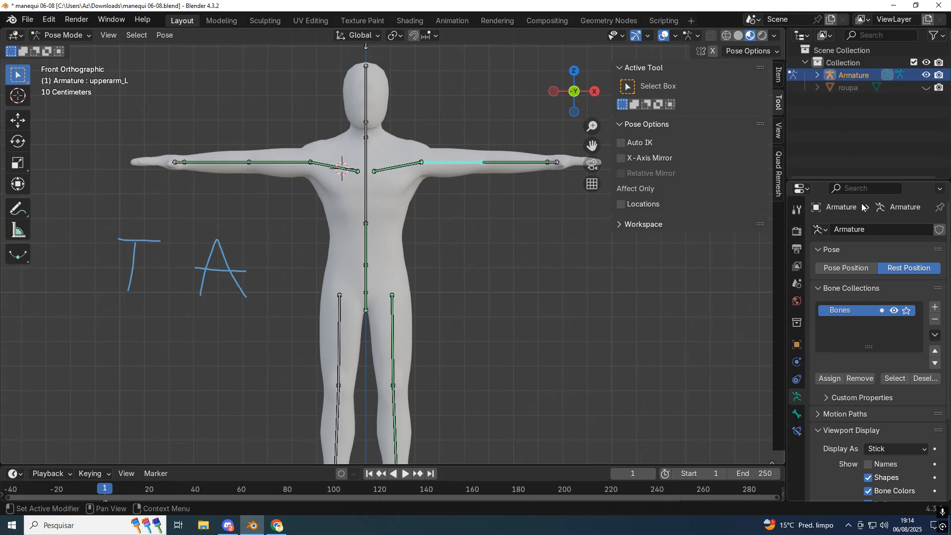
- Unhide the roupa clothing and select the body mesh in Object Mode
{"action": "left_click", "coordinate": [926, 88]}
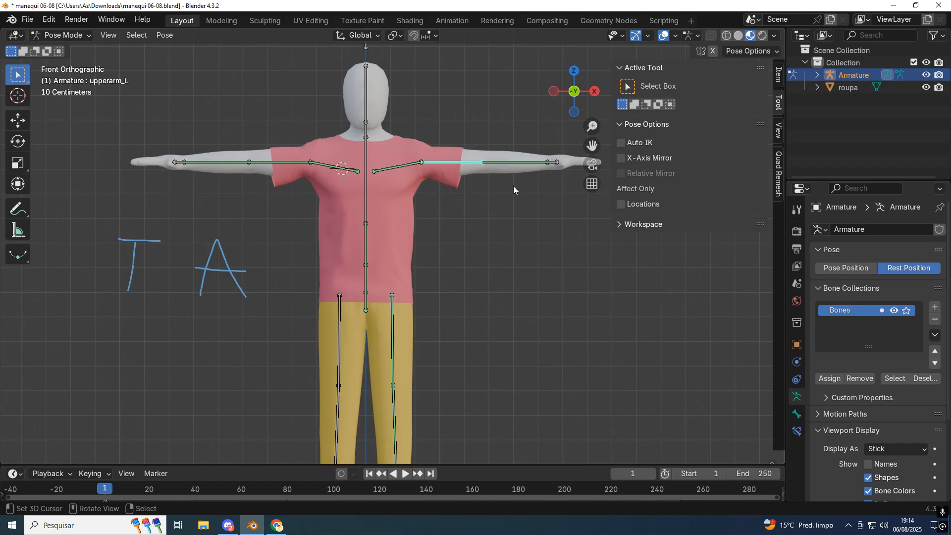
{"action": "left_click", "coordinate": [424, 179]}
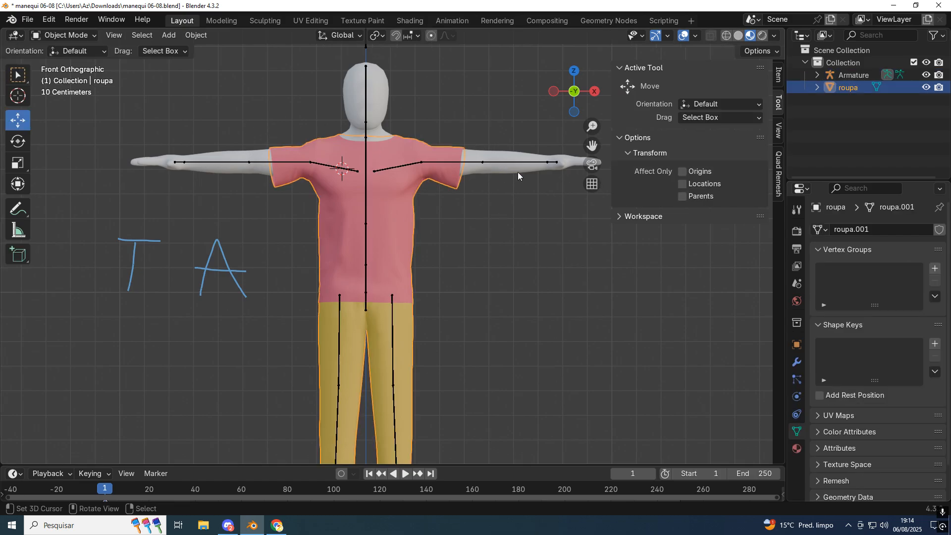
{"action": "left_click", "coordinate": [505, 168]}
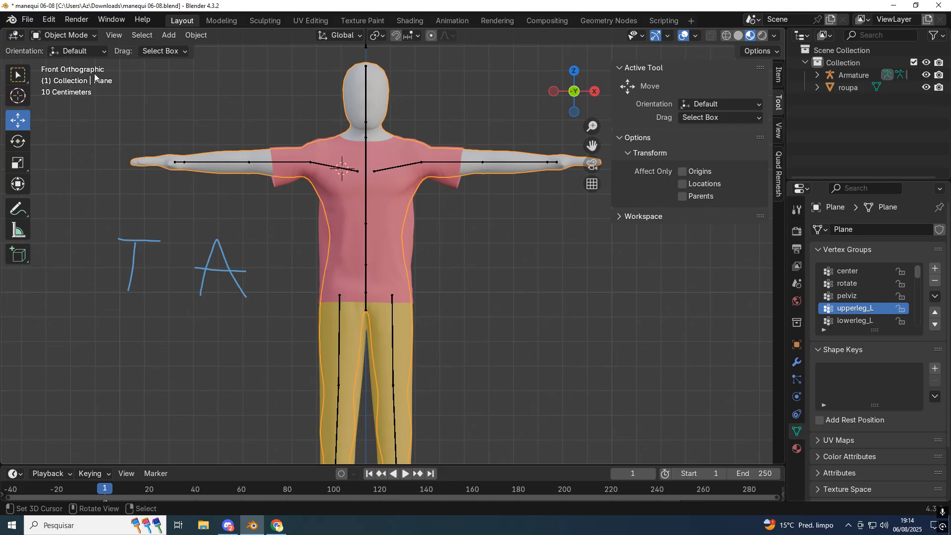
- Switch the viewport to wireframe shading and display the body's stomach bone weights in Weight Paint mode
{"action": "key", "text": "z"}
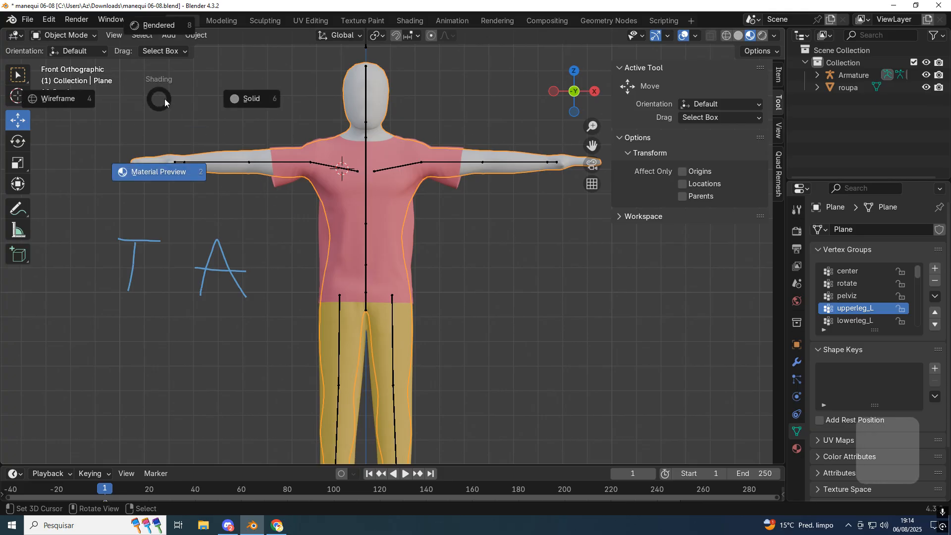
{"action": "left_click", "coordinate": [74, 99]}
{"action": "middle_click_drag", "start_coordinate": [287, 177], "coordinate": [283, 243], "text": "shift"}
{"action": "left_click", "coordinate": [62, 36]}
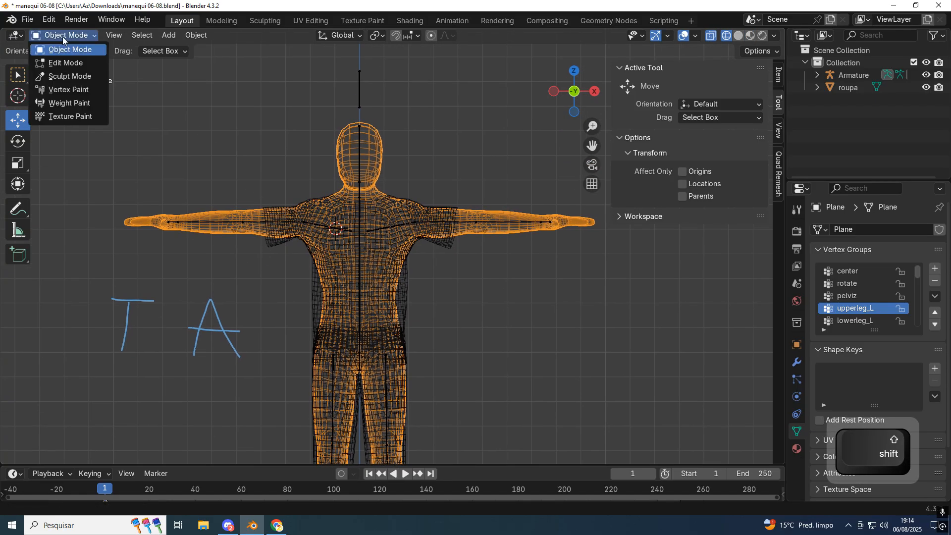
{"action": "left_click", "coordinate": [55, 101]}
{"action": "scroll", "coordinate": [463, 319], "scroll_direction": "up", "scroll_amount": 2}
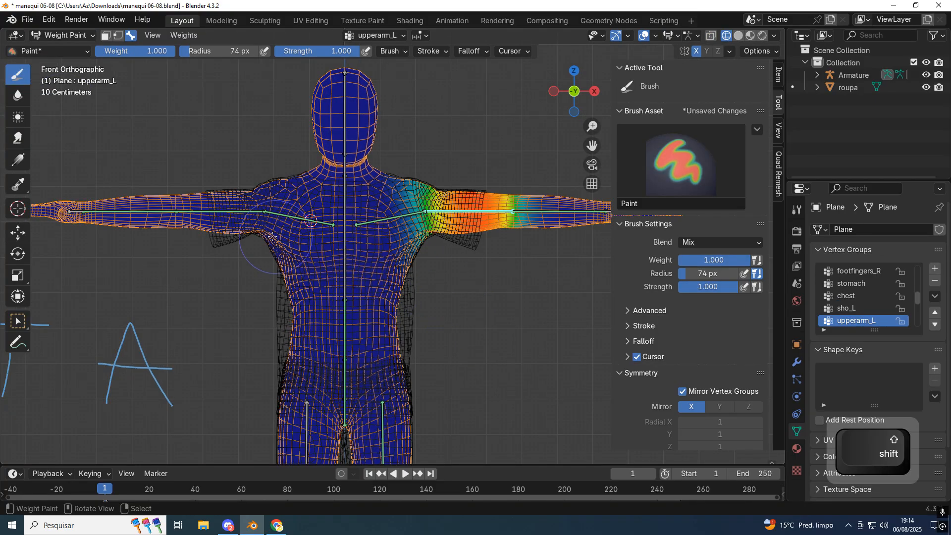
{"action": "left_click", "coordinate": [345, 302], "text": "ctrl"}
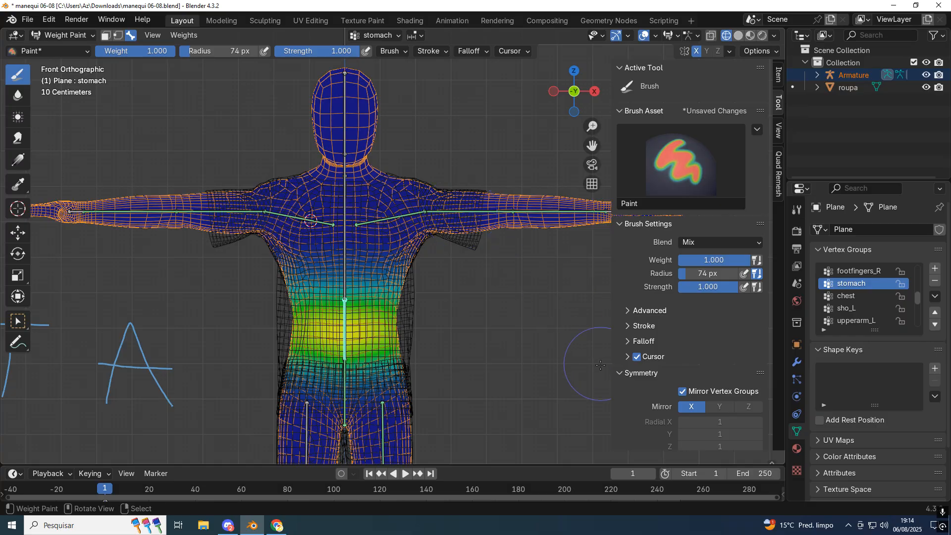
- Return to Object Mode and select only the body mesh
{"action": "left_click", "coordinate": [50, 20]}
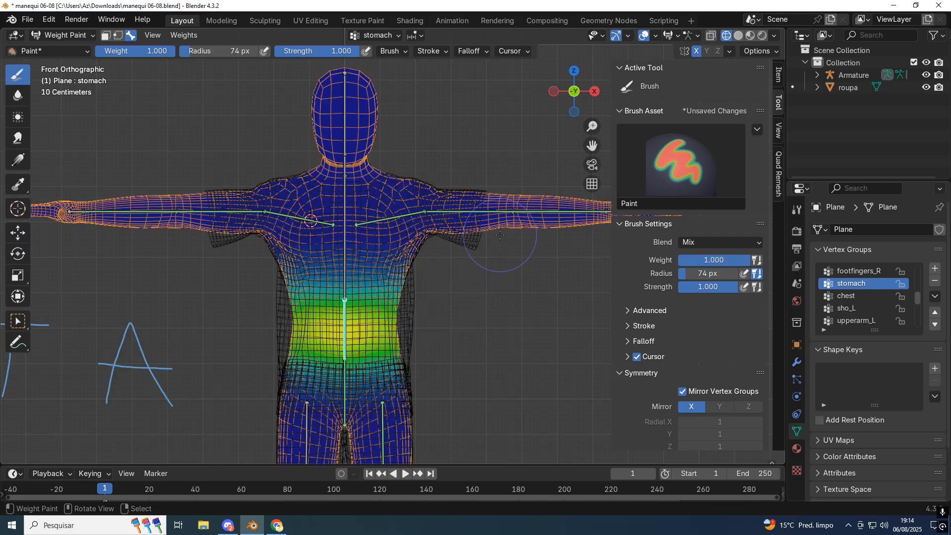
{"action": "left_click", "coordinate": [63, 35]}
{"action": "left_click", "coordinate": [65, 50]}
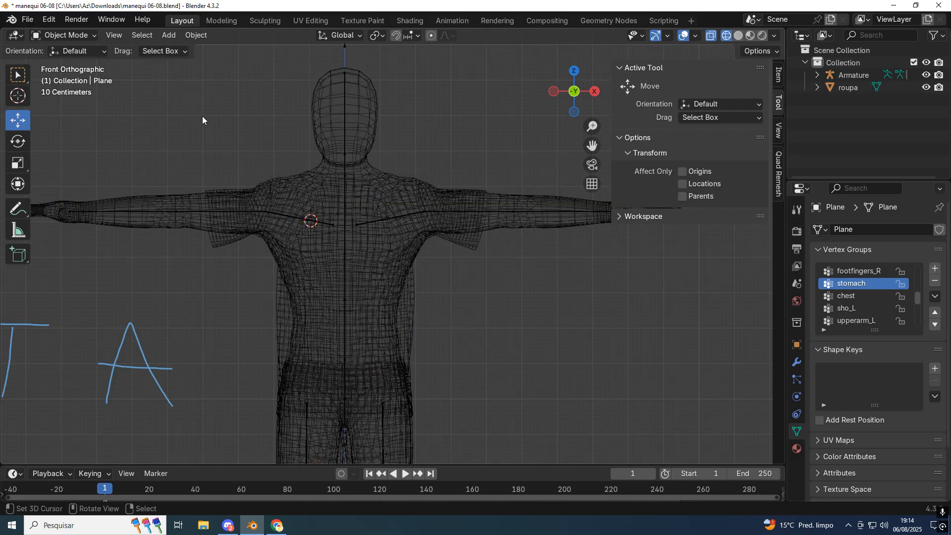
{"action": "left_click", "coordinate": [204, 226]}
{"action": "left_click", "coordinate": [72, 37]}
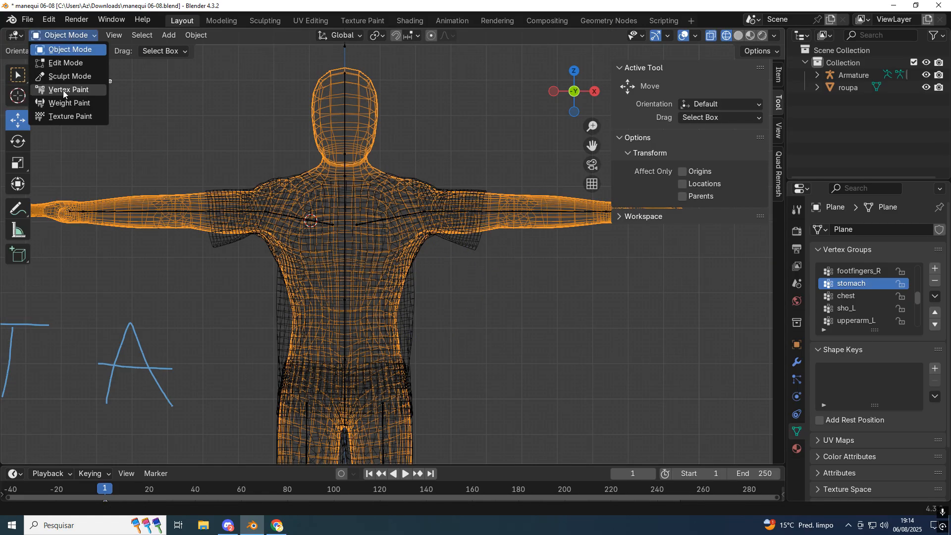
{"action": "left_click", "coordinate": [64, 89]}
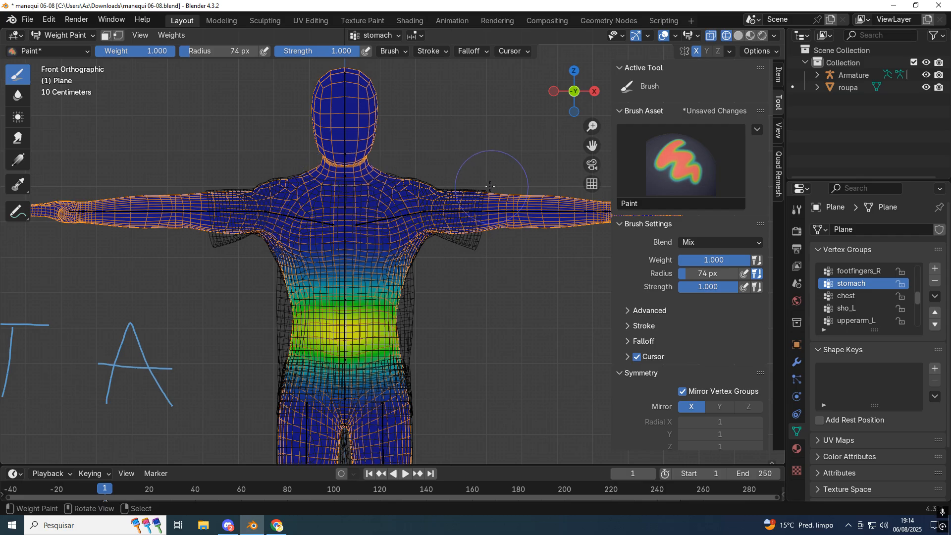
{"action": "key", "text": "ctrl+z"}
- Add the roupa clothing to the body selection as the active object and enter Weight Paint mode
{"action": "right_click", "coordinate": [480, 253], "text": "shift"}
{"action": "left_click", "coordinate": [74, 35]}
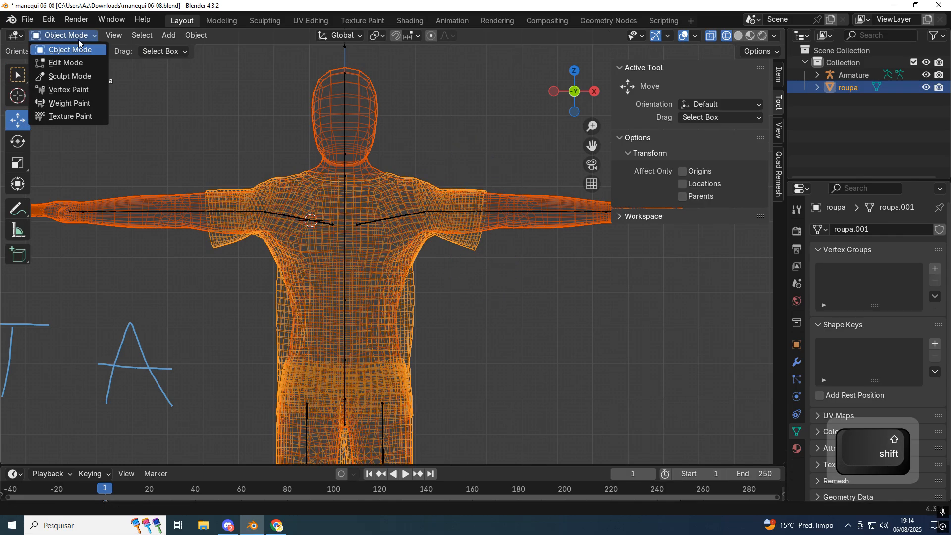
{"action": "left_click", "coordinate": [71, 99]}
{"action": "scroll", "coordinate": [388, 211], "scroll_direction": "up", "scroll_amount": 1}
{"action": "scroll", "coordinate": [314, 72], "scroll_direction": "down", "scroll_amount": 2}
- Transfer the body's weights to roupa as vertex groups, with the source layers selection set to By Name
{"action": "left_click", "coordinate": [172, 36]}
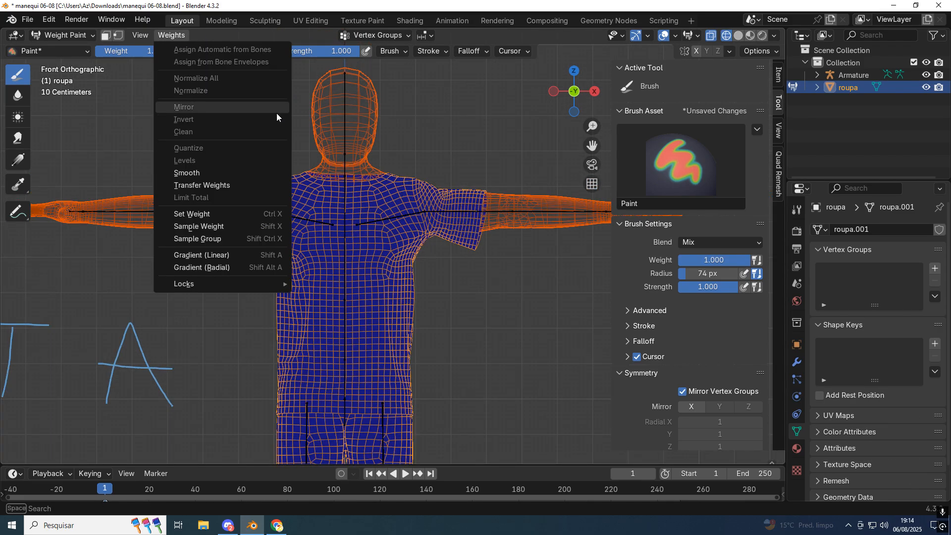
{"action": "left_click", "coordinate": [194, 184]}
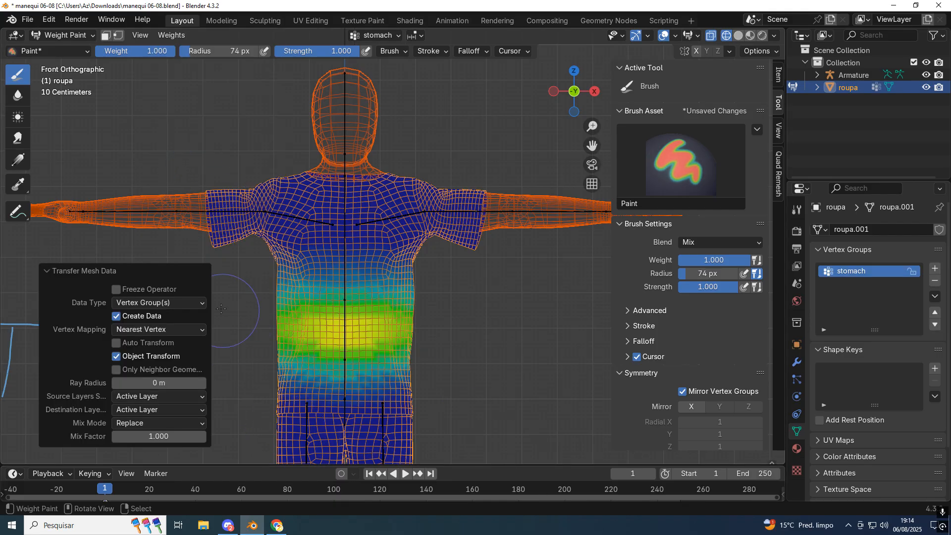
{"action": "left_click", "coordinate": [56, 275]}
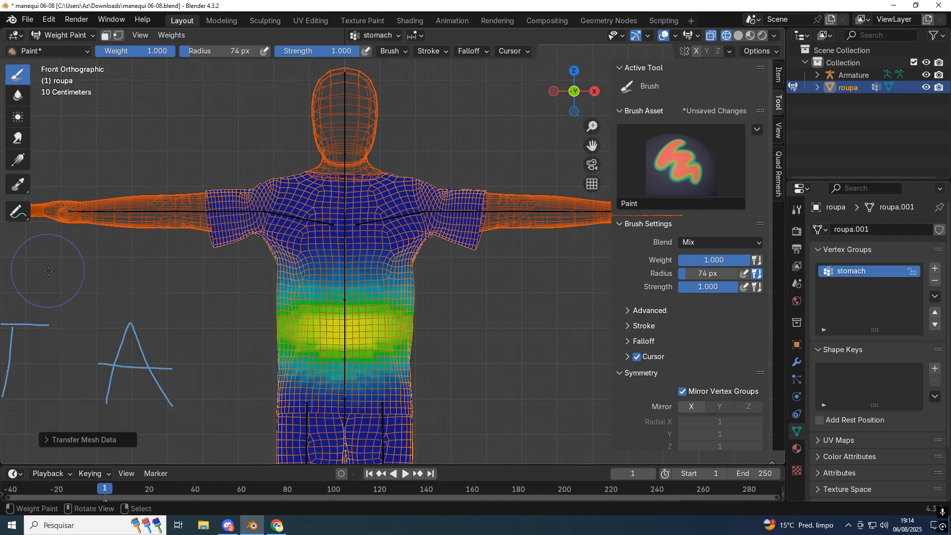
{"action": "left_click", "coordinate": [47, 440]}
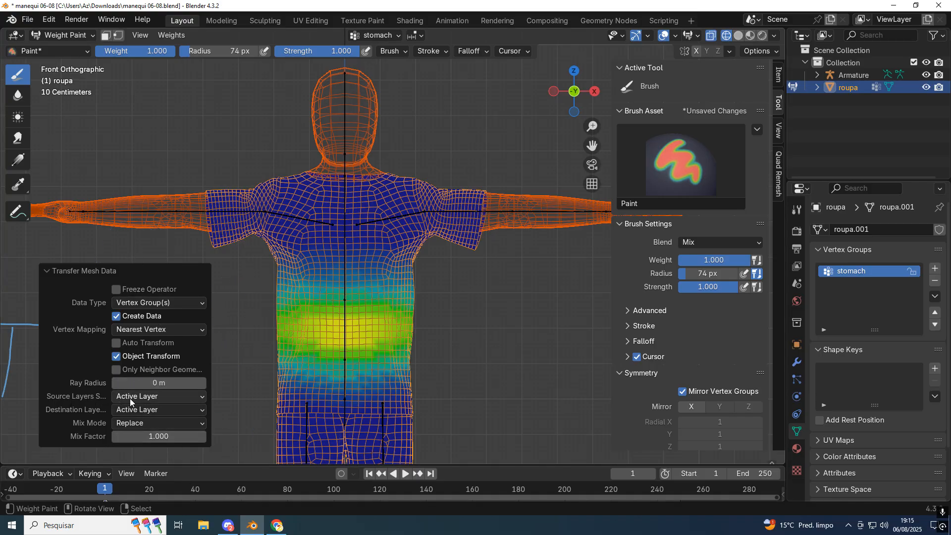
{"action": "left_click", "coordinate": [165, 396]}
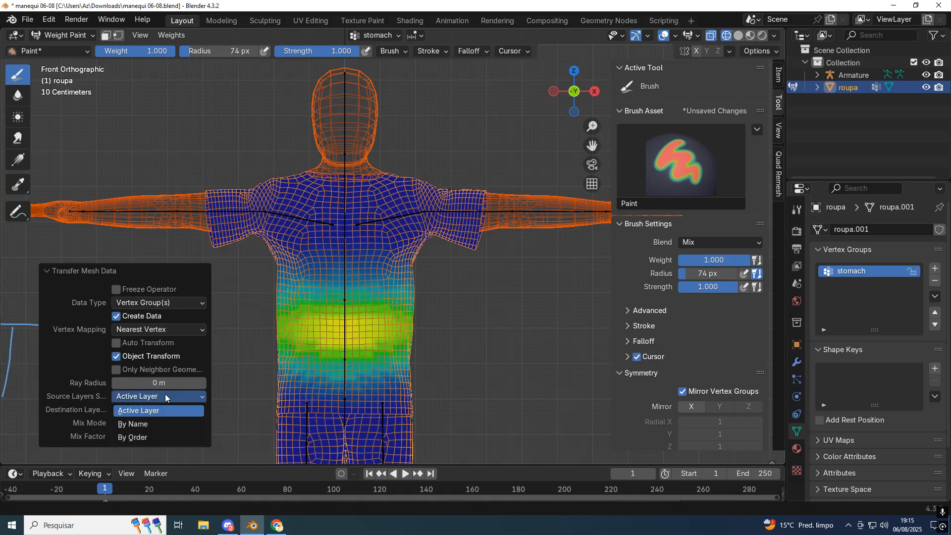
{"action": "left_click", "coordinate": [137, 425]}
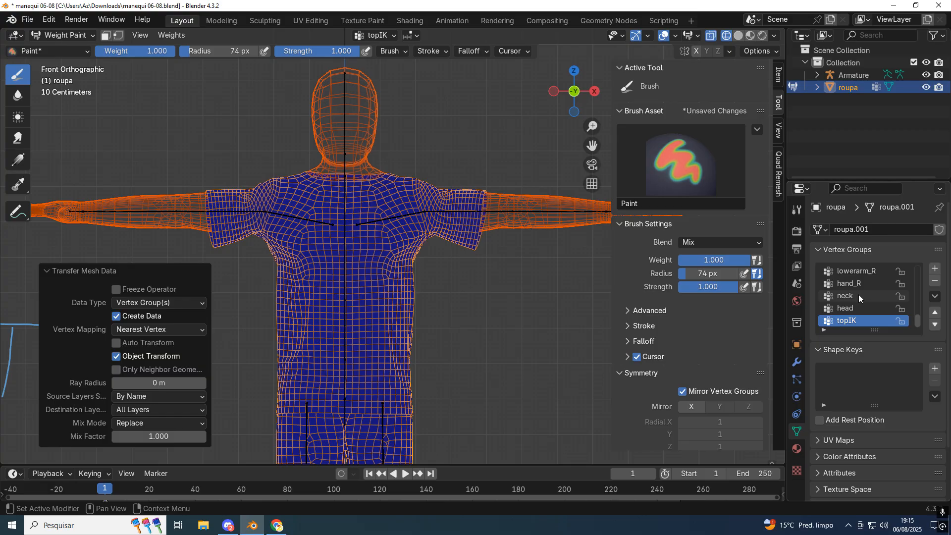
- Examine roupa's transferred vertex groups and the destination layer choices, keeping All Layers
{"action": "scroll", "coordinate": [859, 295], "scroll_direction": "up", "scroll_amount": 15}
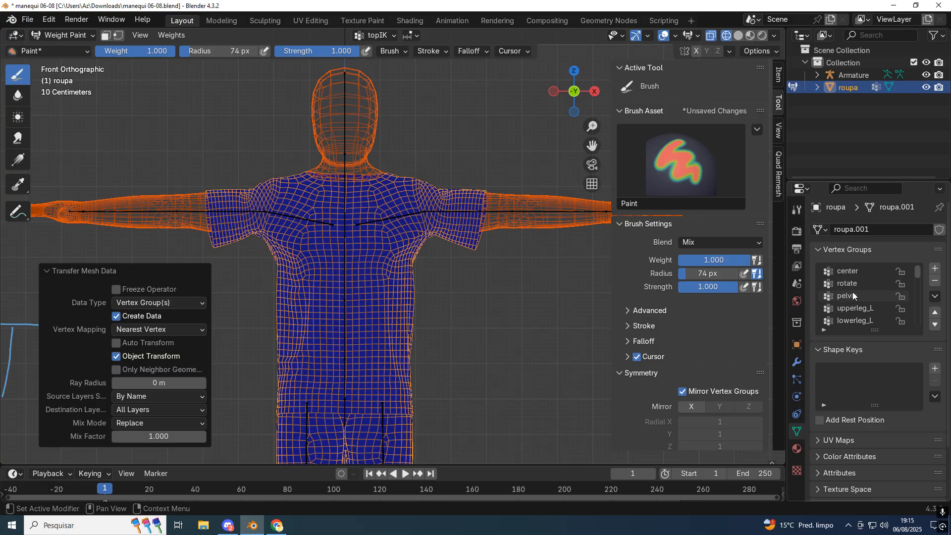
{"action": "scroll", "coordinate": [853, 291], "scroll_direction": "down", "scroll_amount": 10}
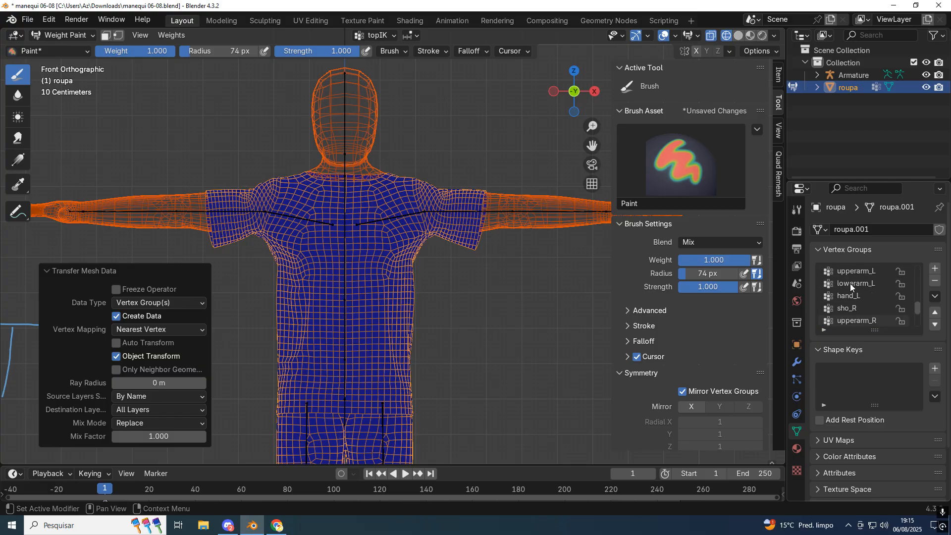
{"action": "scroll", "coordinate": [856, 285], "scroll_direction": "up", "scroll_amount": 6}
{"action": "scroll", "coordinate": [858, 292], "scroll_direction": "up", "scroll_amount": 3}
{"action": "left_click", "coordinate": [132, 410]}
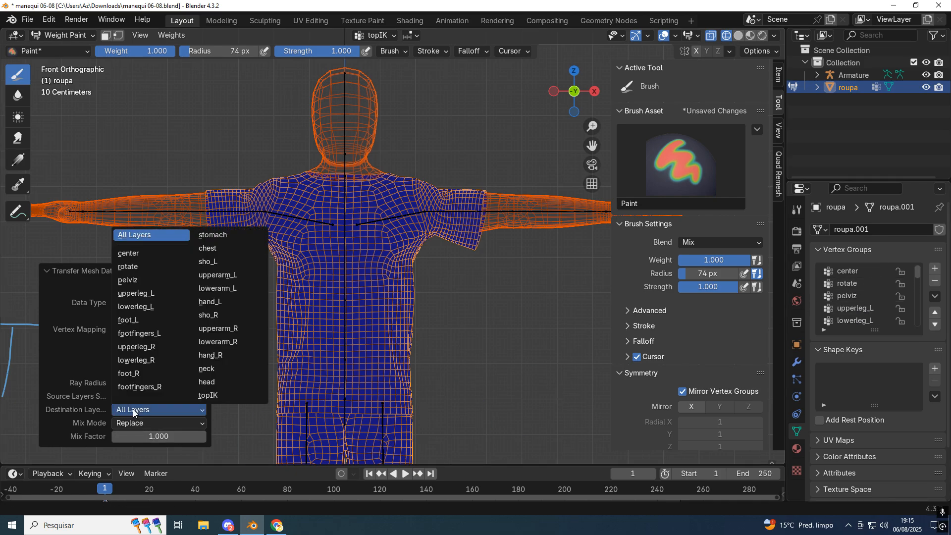
{"action": "left_click", "coordinate": [133, 409]}
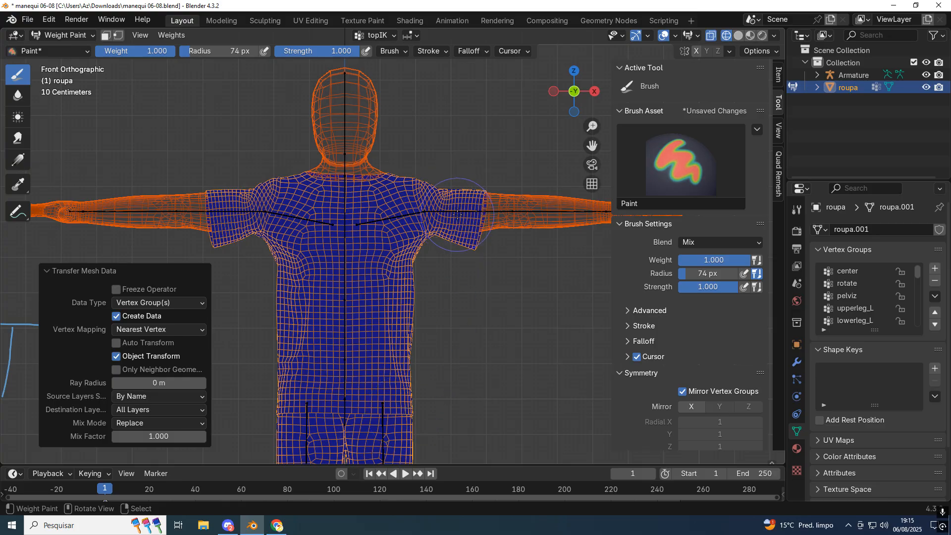
- Step back through the undo history to Object Mode with the armature selected
{"action": "key", "text": "ctrl+z"}
{"action": "key", "text": "ctrl+shift+z"}
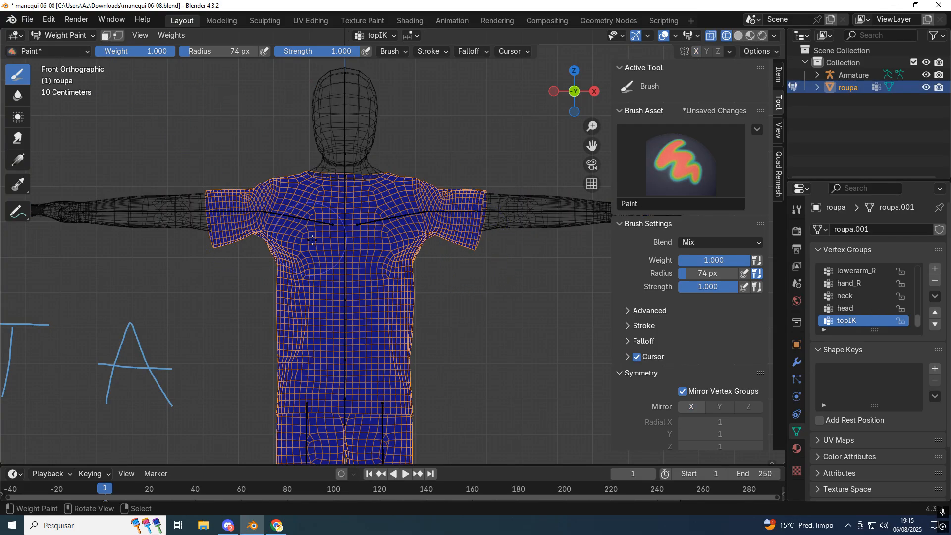
{"action": "key", "text": "ctrl+z"}
{"action": "key", "text": "ctrl+z"}
{"action": "key", "text": "ctrl+z"}
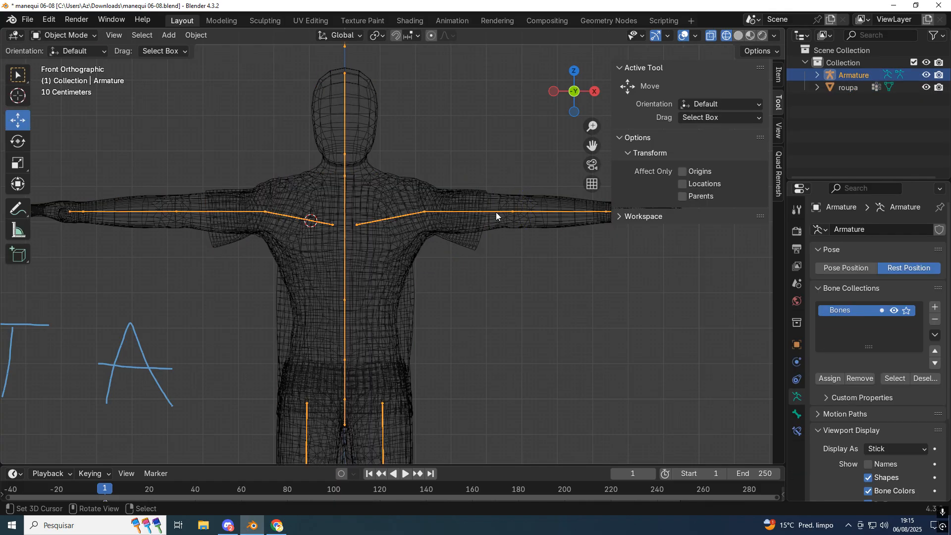
{"action": "key", "text": "ctrl+shift+z"}
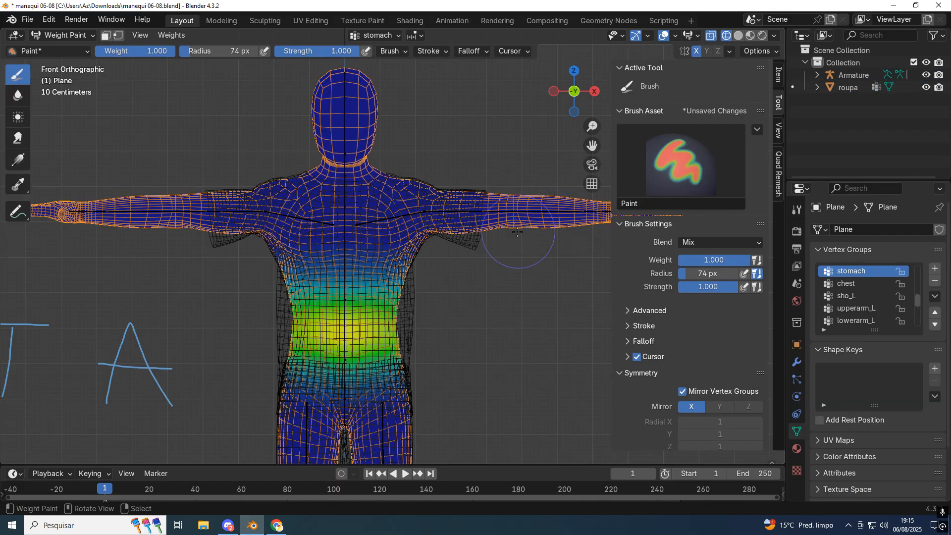
{"action": "key", "text": "ctrl+shift+z"}
{"action": "key", "text": "ctrl+z"}
{"action": "left_click", "coordinate": [58, 36]}
{"action": "left_click", "coordinate": [57, 46]}
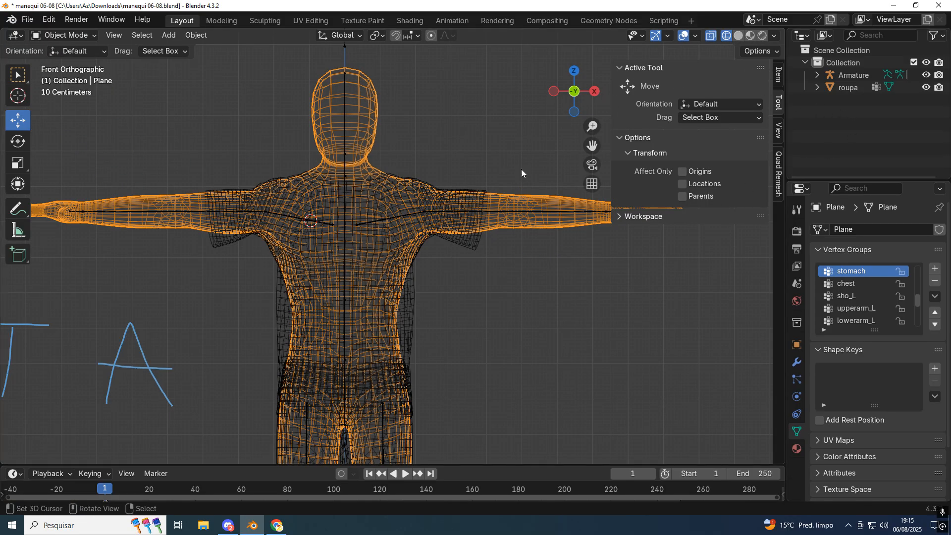
{"action": "left_click", "coordinate": [432, 248]}
{"action": "key", "text": "ctrl+z"}
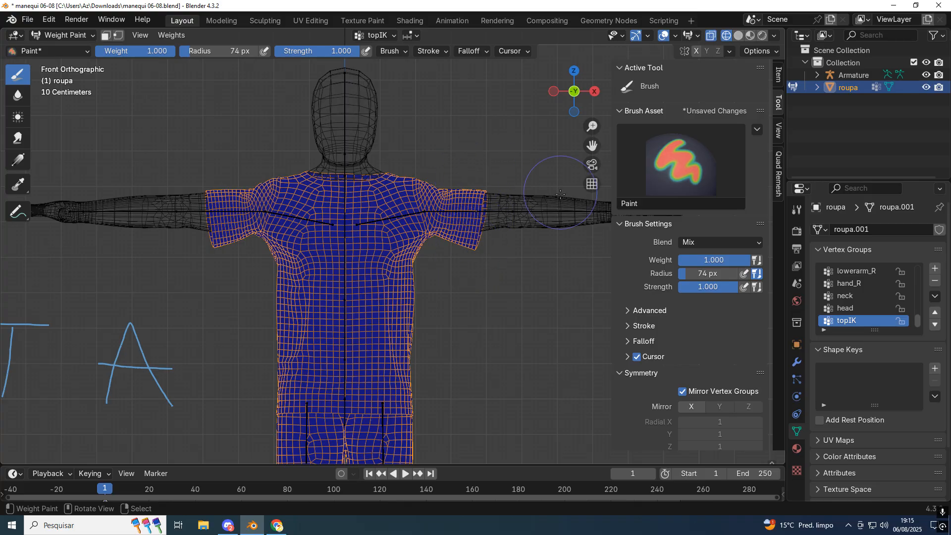
{"action": "key", "text": "ctrl+shift+z"}
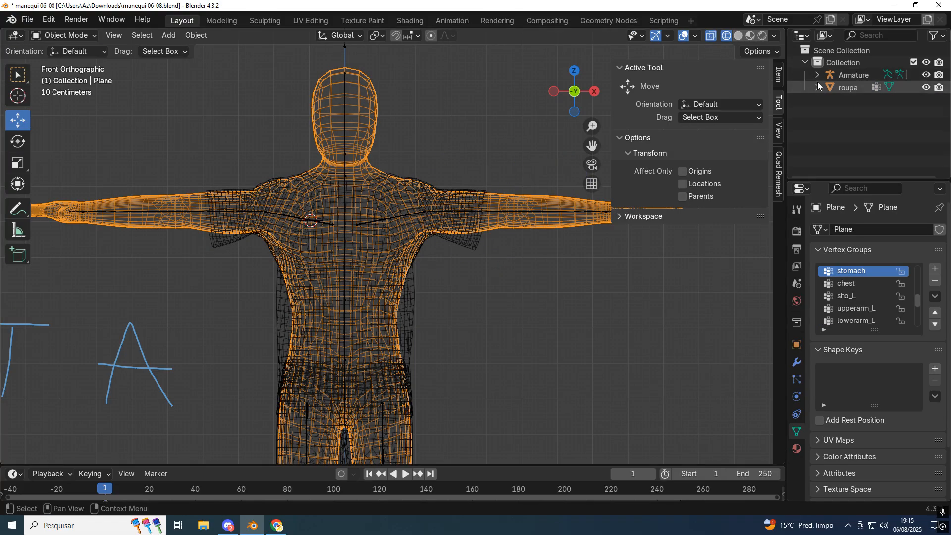
{"action": "left_click", "coordinate": [63, 36]}
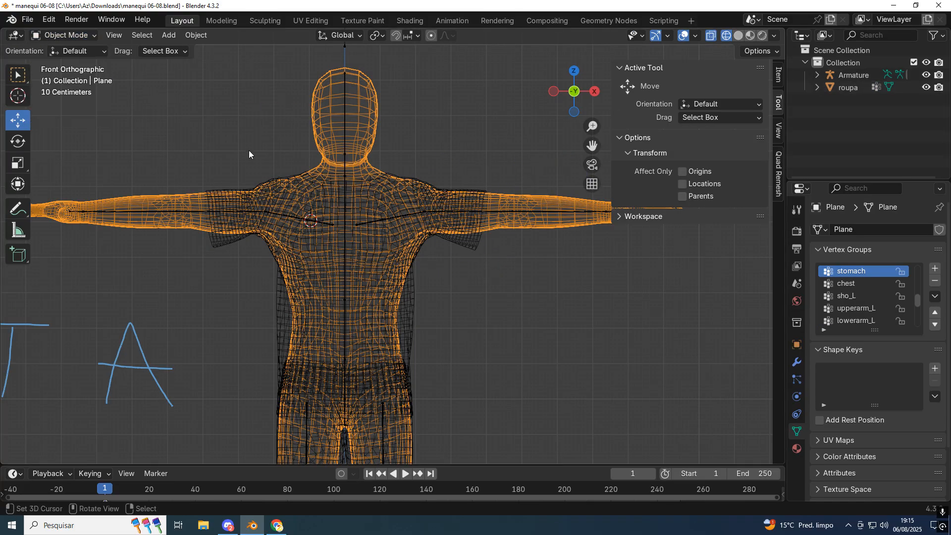
{"action": "key", "text": "ctrl+z"}
{"action": "key", "text": "ctrl+z"}
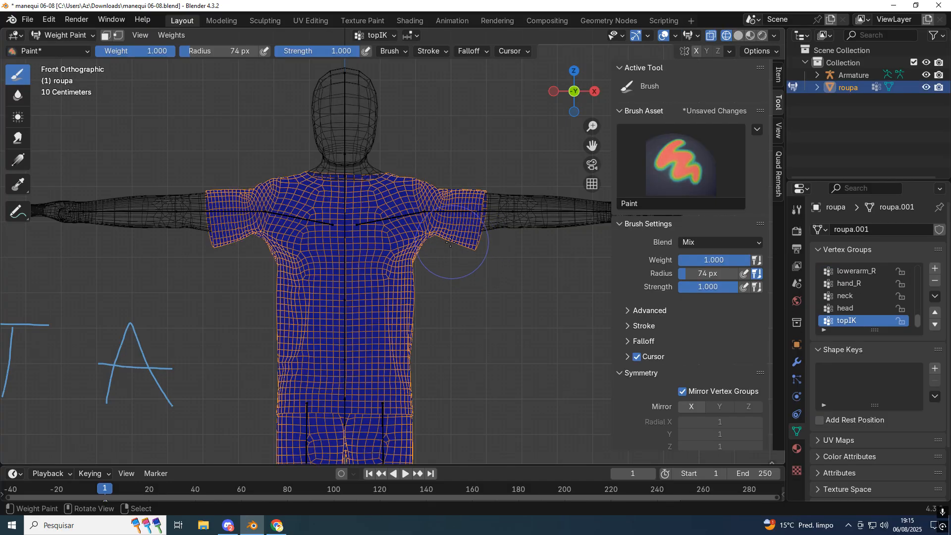
{"action": "key", "text": "ctrl+z"}
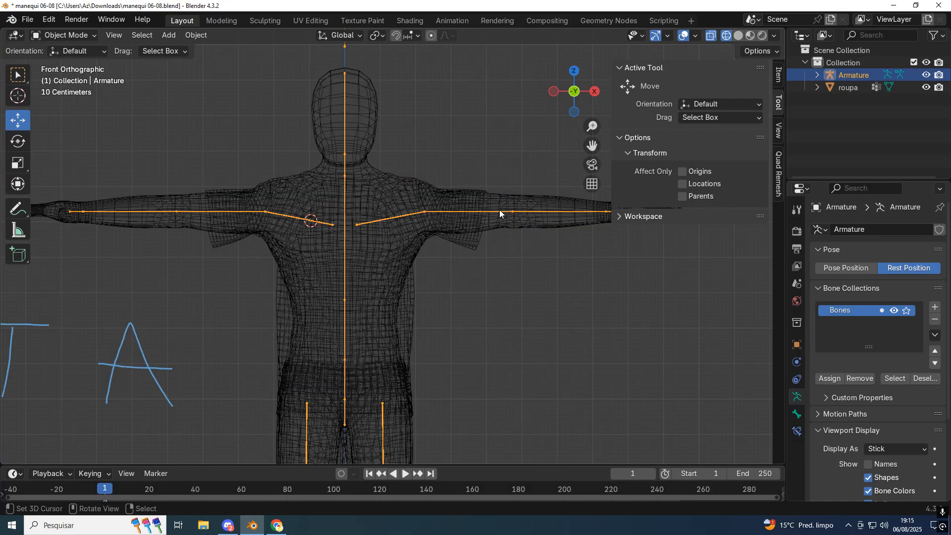
- Redo the weight transfer onto roupa and return the clothing to Object Mode
{"action": "key", "text": "ctrl+shift+z"}
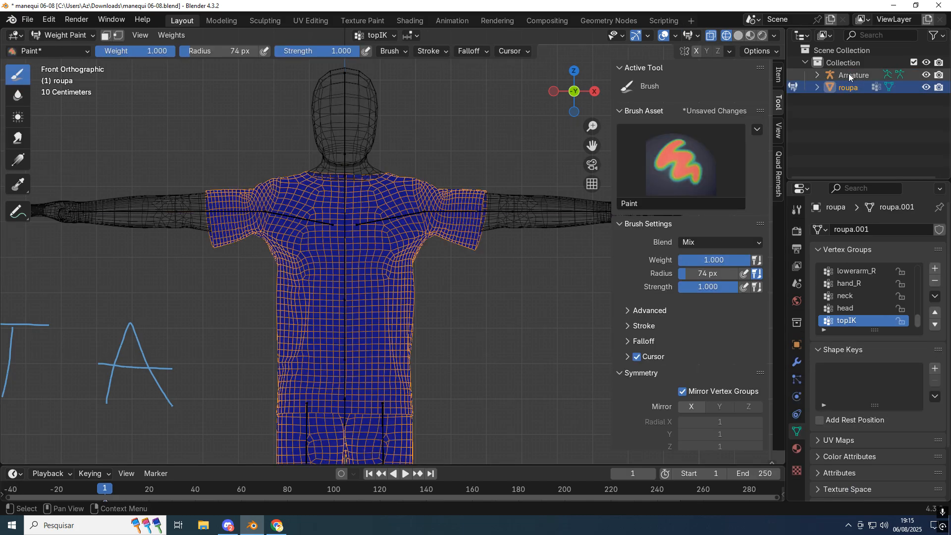
{"action": "key", "text": "ctrl+z"}
{"action": "key", "text": "ctrl+shift+z"}
{"action": "key", "text": "ctrl+z"}
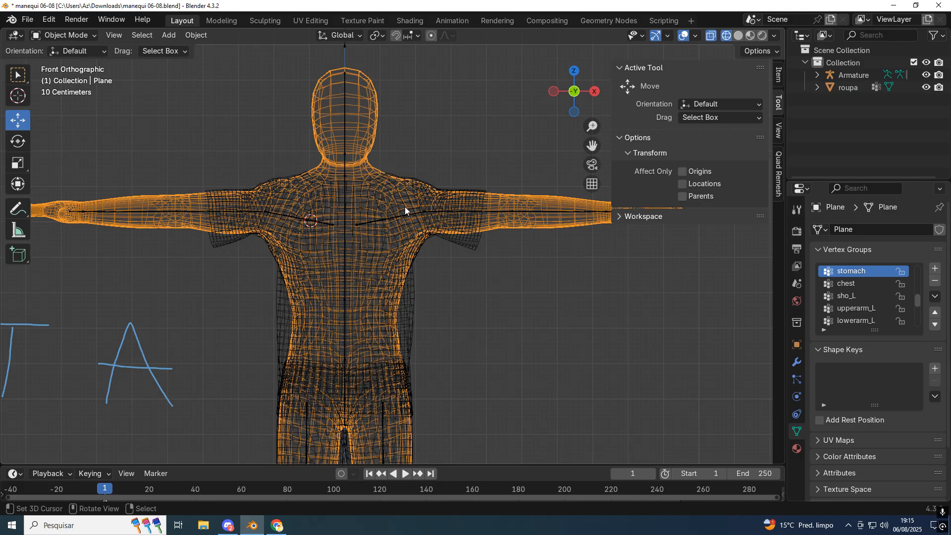
{"action": "key", "text": "ctrl+shift+z"}
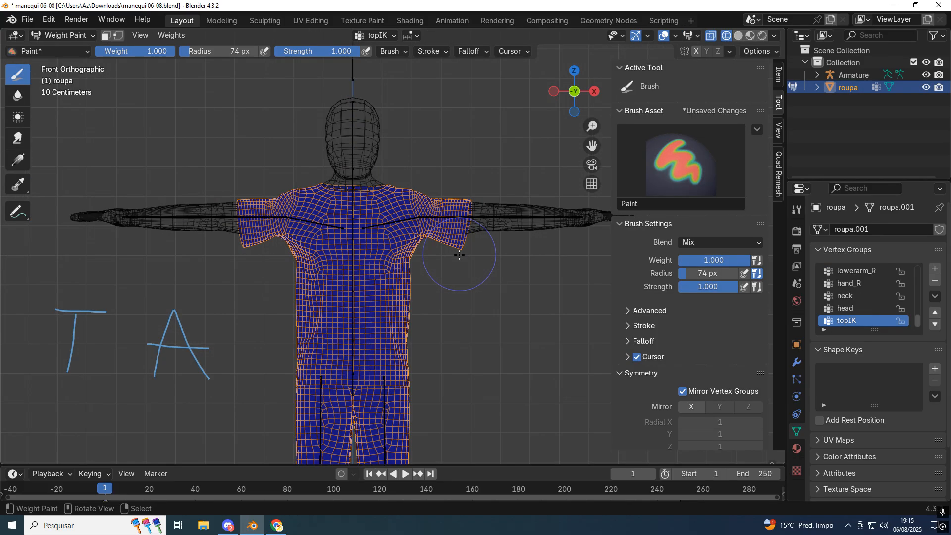
{"action": "left_click", "coordinate": [63, 34]}
{"action": "left_click", "coordinate": [50, 46]}
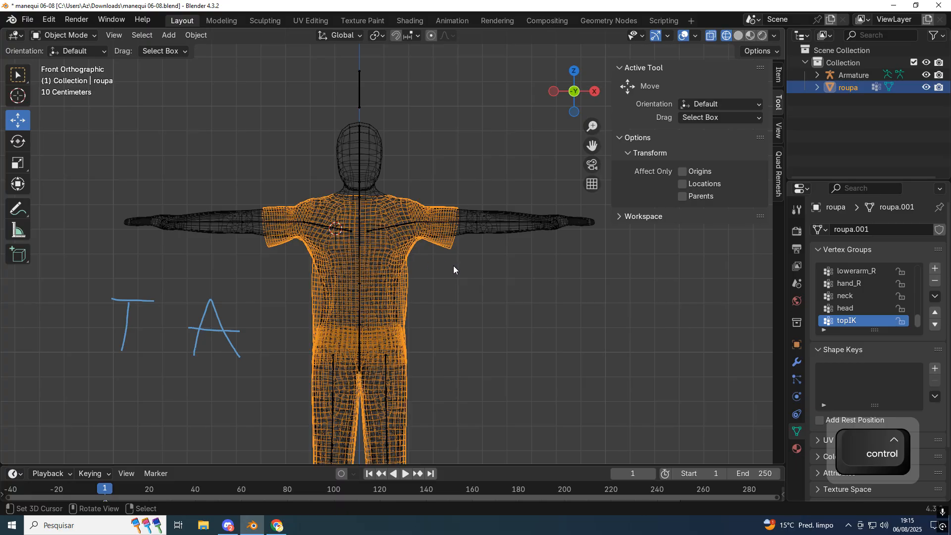
- Select only the roupa clothing and keep it in Object Mode
{"action": "left_click", "coordinate": [477, 236]}
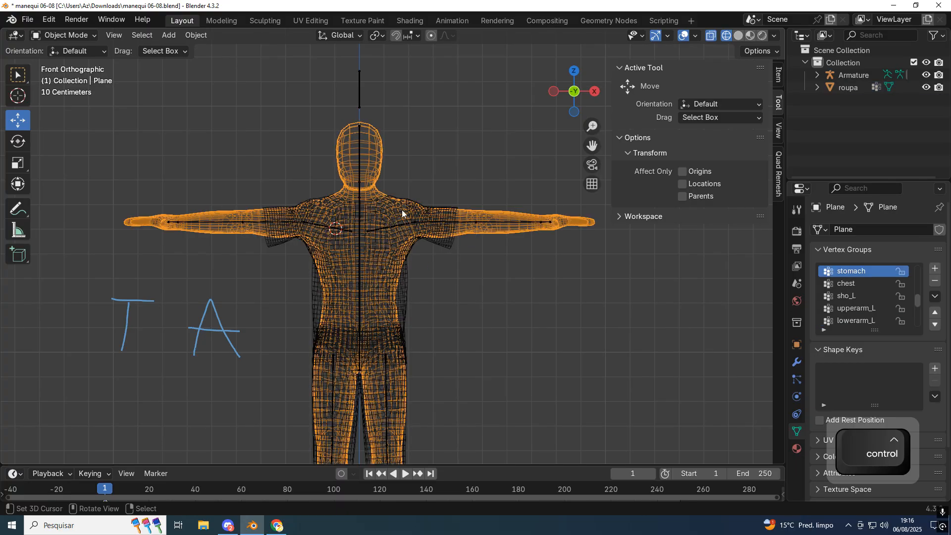
{"action": "left_click", "coordinate": [442, 251]}
{"action": "left_click", "coordinate": [483, 233]}
{"action": "left_click", "coordinate": [450, 254]}
{"action": "key", "text": "ctrl"}
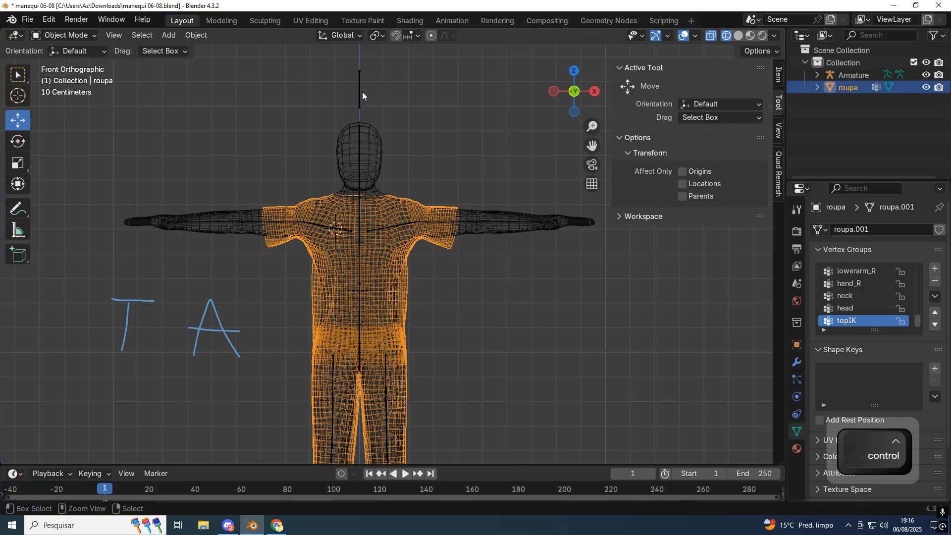
{"action": "left_click", "coordinate": [75, 36]}
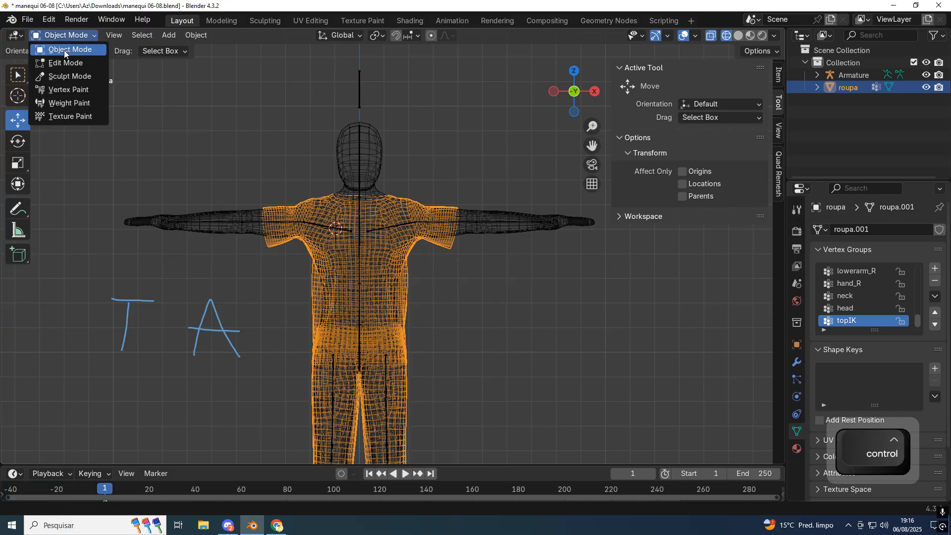
{"action": "left_click", "coordinate": [64, 50]}
- Add the armature to the roupa selection as the active object and parent roupa to it with Armature Deform
{"action": "left_click", "coordinate": [459, 204]}
{"action": "left_click", "coordinate": [453, 242]}
{"action": "key", "text": "shift"}
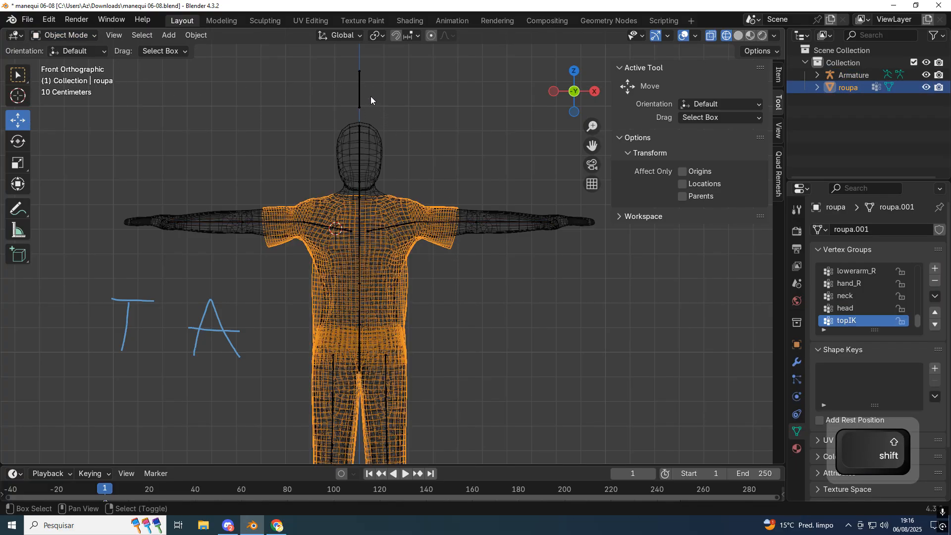
{"action": "left_click", "coordinate": [361, 82], "text": "shift"}
{"action": "key", "text": "ctrl+p"}
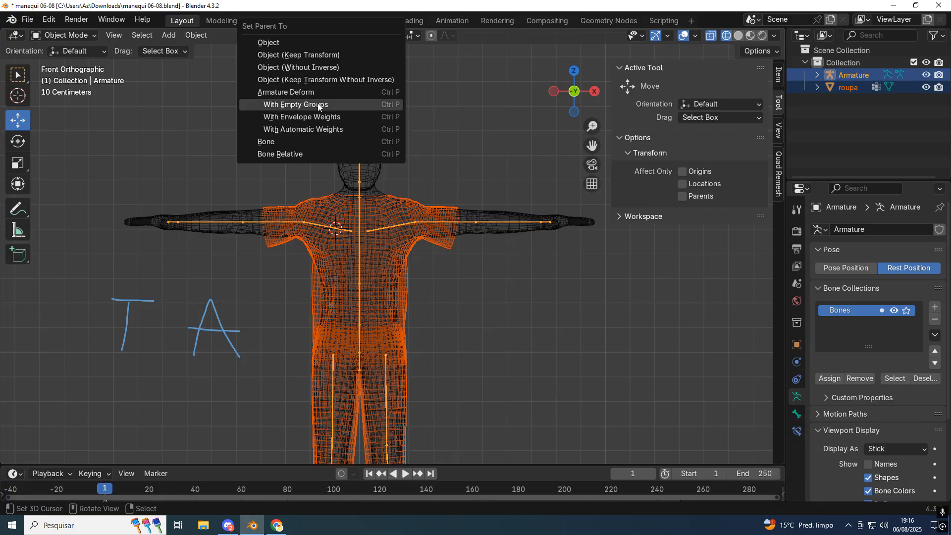
{"action": "left_click", "coordinate": [291, 105]}
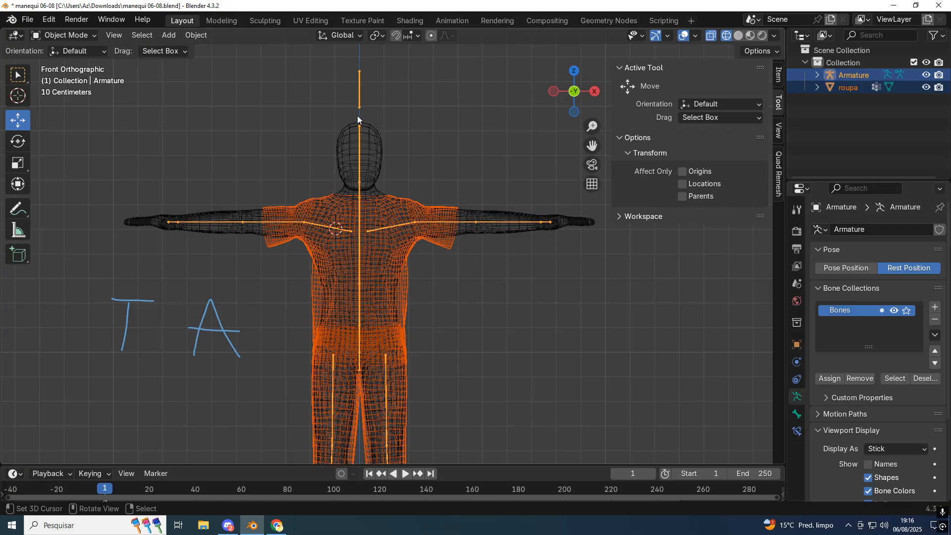
{"action": "key", "text": "ctrl+p"}
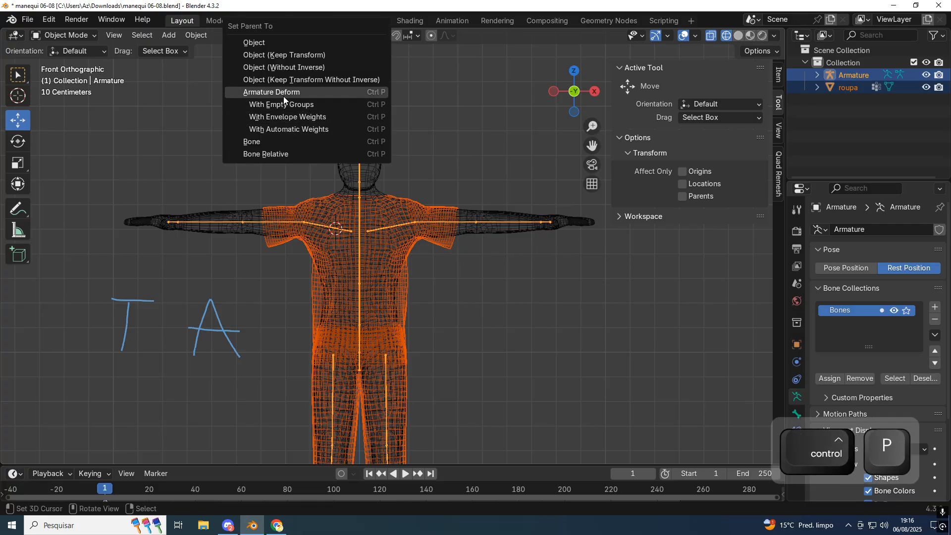
{"action": "left_click", "coordinate": [266, 93]}
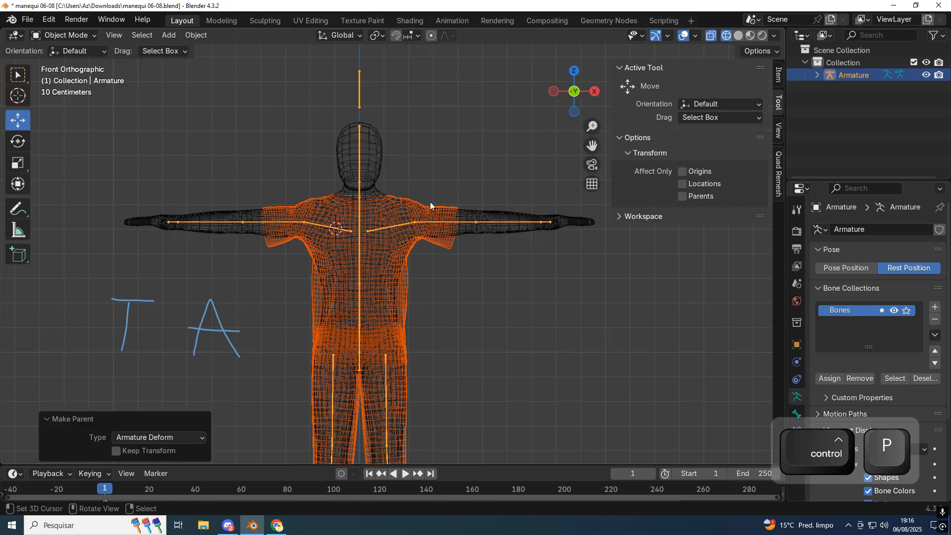
{"action": "left_click", "coordinate": [461, 225]}
{"action": "left_click", "coordinate": [462, 222]}
{"action": "left_click", "coordinate": [463, 223]}
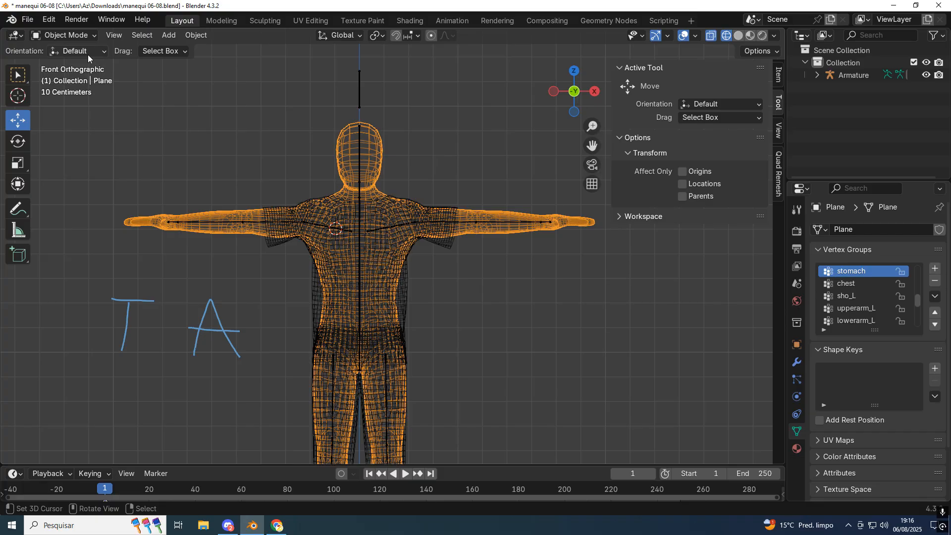
{"action": "left_click", "coordinate": [66, 35]}
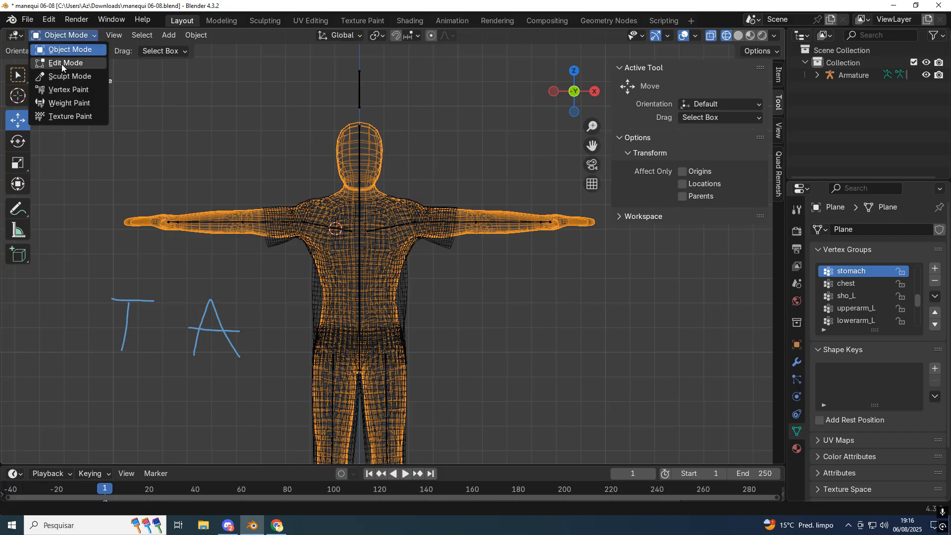
{"action": "left_click", "coordinate": [458, 252]}
{"action": "left_click", "coordinate": [462, 218]}
{"action": "left_click", "coordinate": [454, 226]}
{"action": "left_click", "coordinate": [445, 245]}
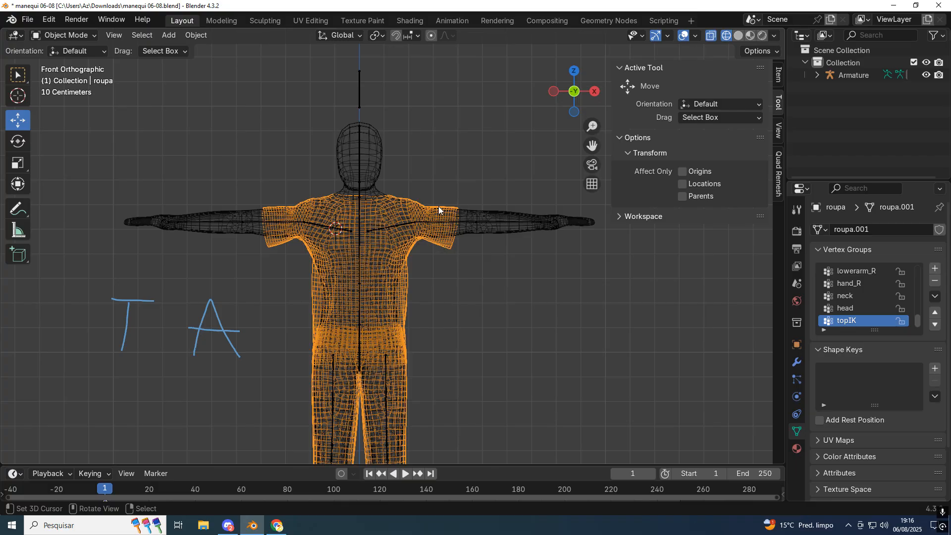
- Put the armature in Pose Mode, select the upperarm_L bone, and switch the armature to Pose Position
{"action": "left_click", "coordinate": [350, 84]}
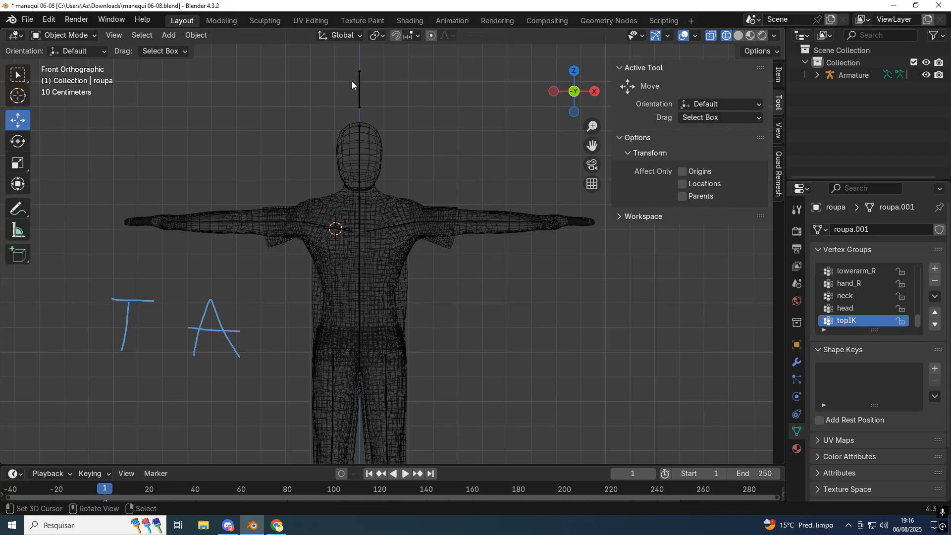
{"action": "left_click", "coordinate": [62, 37]}
{"action": "left_click", "coordinate": [64, 75]}
{"action": "scroll", "coordinate": [455, 241], "scroll_direction": "up", "scroll_amount": 2}
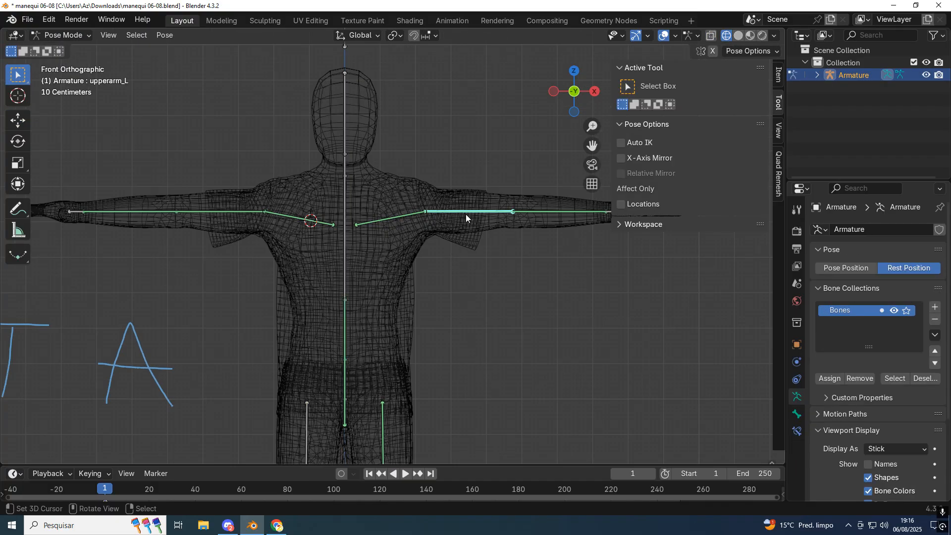
{"action": "left_click", "coordinate": [466, 217]}
{"action": "key", "text": "r"}
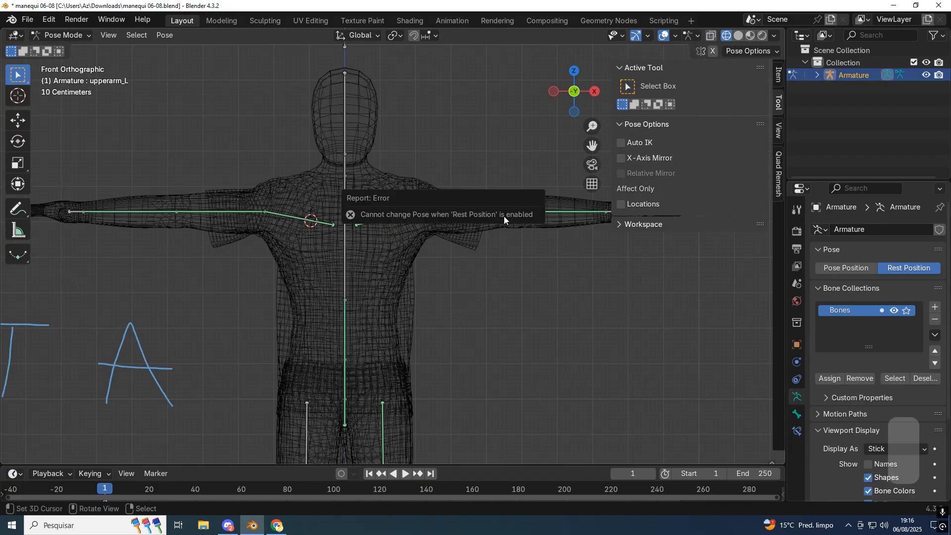
{"action": "left_click", "coordinate": [844, 268]}
- Test-rotate the upperarm_L bone, switch the viewport to Solid shading, and undo the test rotations
{"action": "key", "text": "r"}
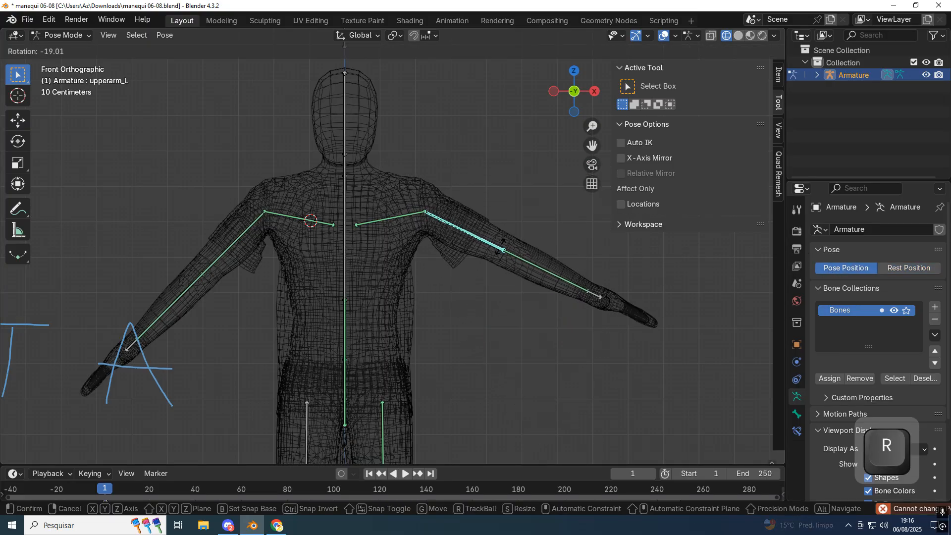
{"action": "left_click", "coordinate": [529, 189]}
{"action": "key", "text": "ctrl+z"}
{"action": "key", "text": "z"}
{"action": "left_click", "coordinate": [615, 306]}
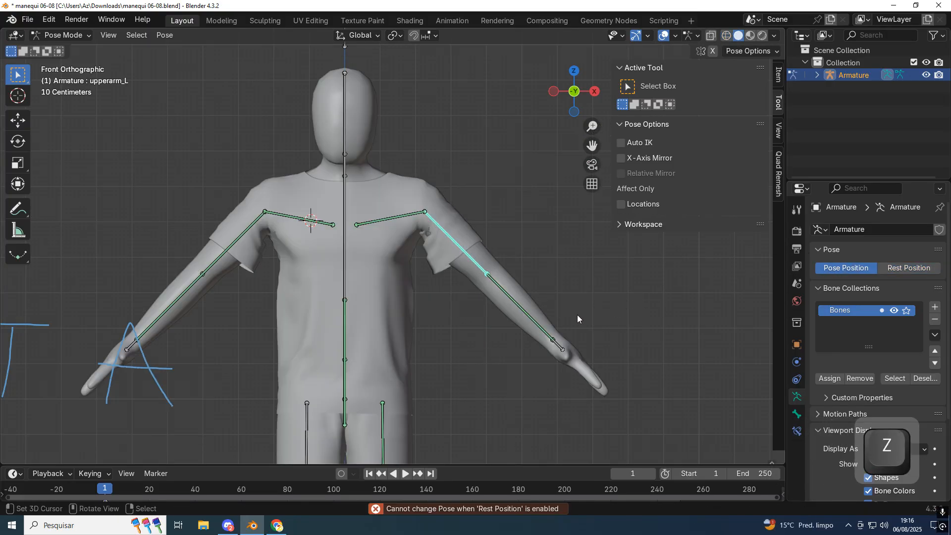
{"action": "key", "text": "r"}
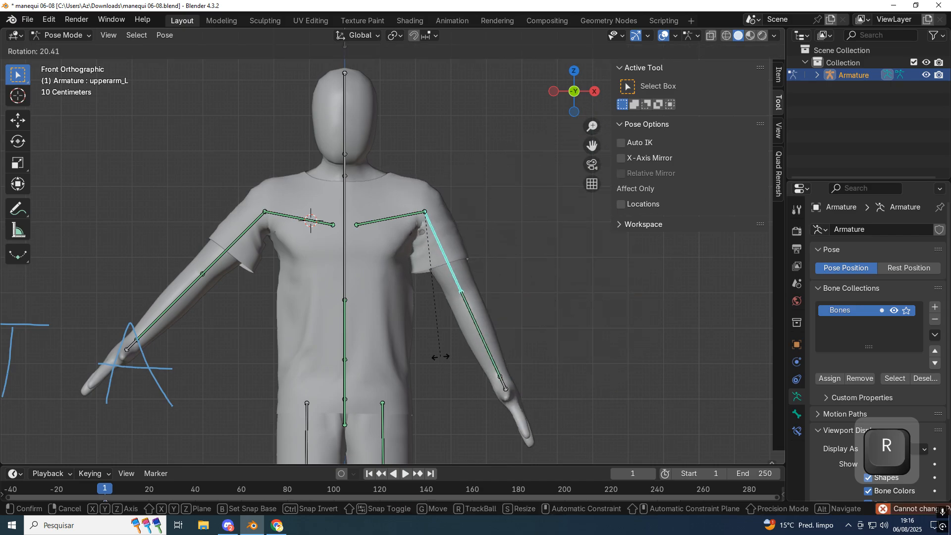
{"action": "left_click", "coordinate": [441, 357]}
{"action": "key", "text": "ctrl+z"}
- Test-rotate the upperarm_R bone to check how the sleeve follows, undoing each rotation
{"action": "left_click", "coordinate": [204, 274]}
{"action": "key", "text": "r"}
{"action": "left_click", "coordinate": [221, 260]}
{"action": "key", "text": "ctrl+z"}
{"action": "left_click", "coordinate": [228, 246]}
{"action": "key", "text": "r"}
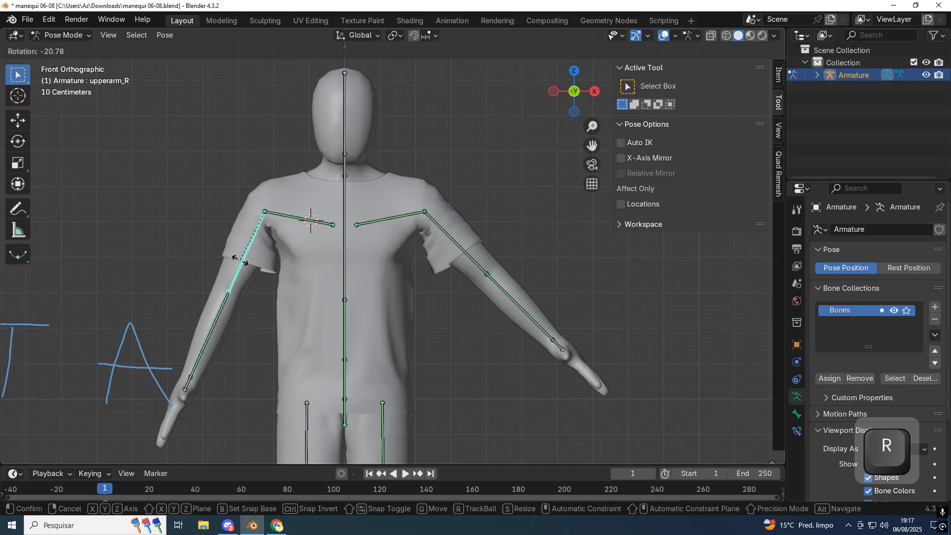
{"action": "left_click", "coordinate": [241, 261]}
{"action": "key", "text": "ctrl+z"}
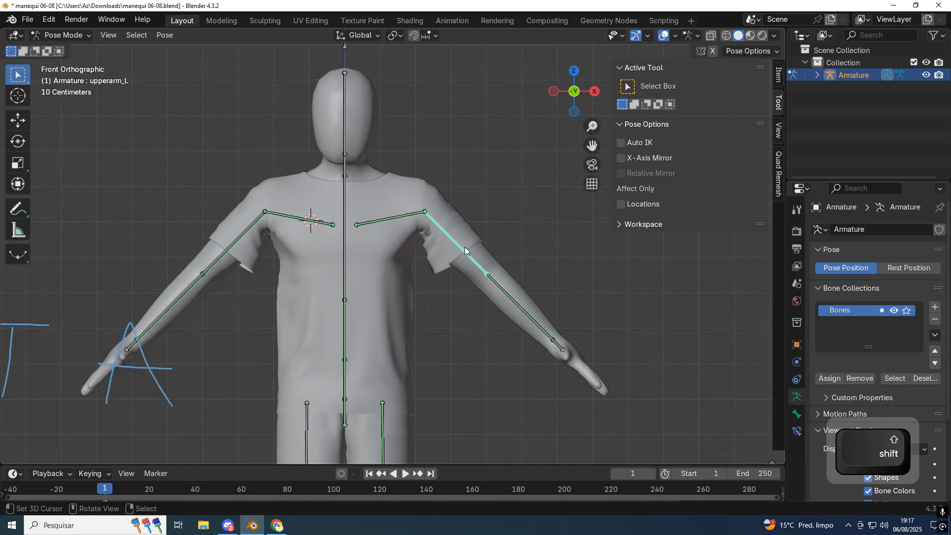
- Test raising the upperarm_L bone to check how the sleeve deforms, undoing each rotation
{"action": "key", "text": "r"}
{"action": "left_click", "coordinate": [501, 198]}
{"action": "key", "text": "ctrl+z"}
{"action": "middle_click_drag", "start_coordinate": [415, 308], "coordinate": [435, 202], "text": "shift"}
{"action": "middle_click_drag", "start_coordinate": [365, 149], "coordinate": [431, 326], "text": "shift"}
{"action": "key", "text": "r"}
{"action": "left_click", "coordinate": [499, 225]}
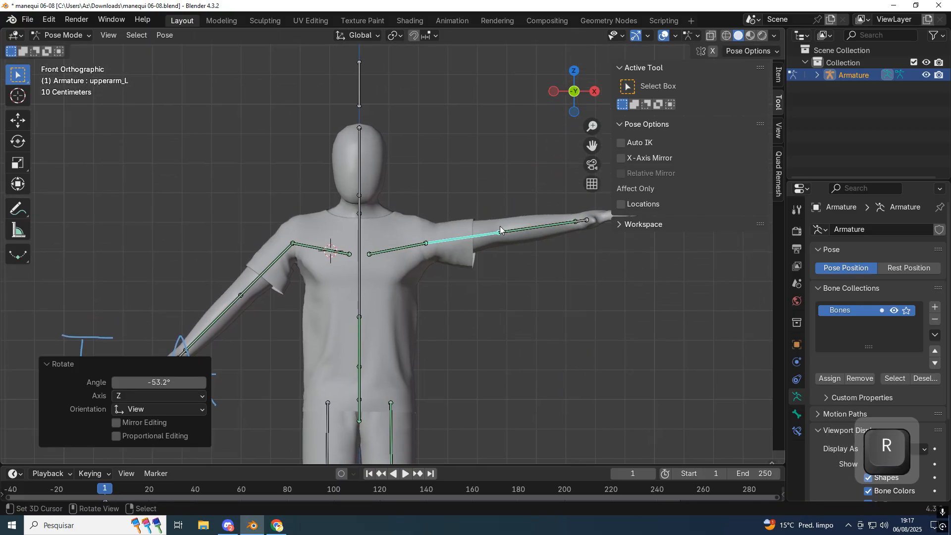
{"action": "key", "text": "ctrl+z"}
- Test-rotate the upperleg_L bone to check how the trousers deform, undoing the rotations
{"action": "middle_click_drag", "start_coordinate": [439, 403], "coordinate": [415, 263], "text": "shift"}
{"action": "left_click", "coordinate": [389, 334]}
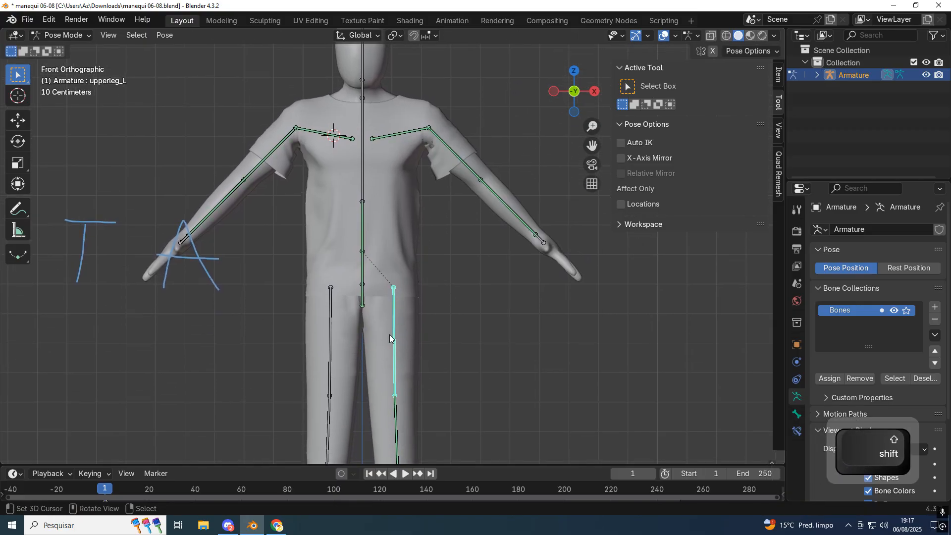
{"action": "key", "text": "r"}
{"action": "left_click", "coordinate": [335, 352]}
{"action": "key", "text": "ctrl+z"}
{"action": "key", "text": "r"}
{"action": "left_click", "coordinate": [387, 240]}
{"action": "key", "text": "ctrl+z"}
{"action": "key", "text": "ctrl+z"}
- Test-rotate the chest bone in the front and right side views, undoing each rotation
{"action": "key", "text": "r"}
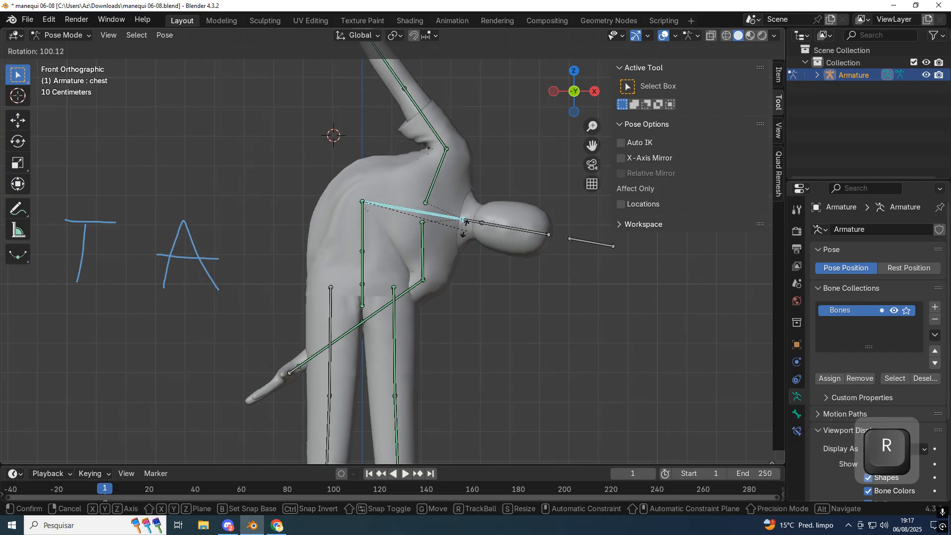
{"action": "left_click", "coordinate": [595, 139]}
{"action": "key", "text": "ctrl+z"}
{"action": "middle_click_drag", "start_coordinate": [451, 310], "coordinate": [448, 418], "text": "shift"}
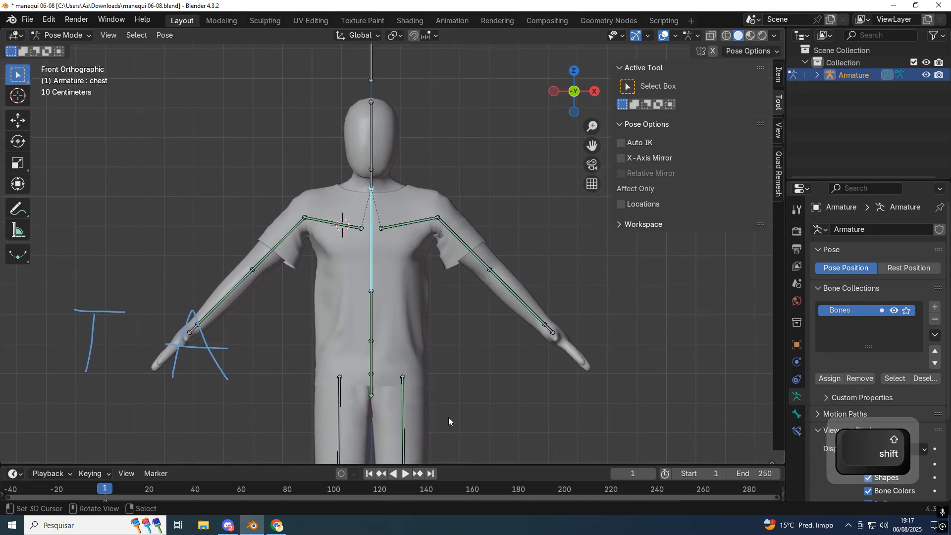
{"action": "key", "text": "KP_1"}
{"action": "key", "text": "KP_3"}
{"action": "key", "text": "r"}
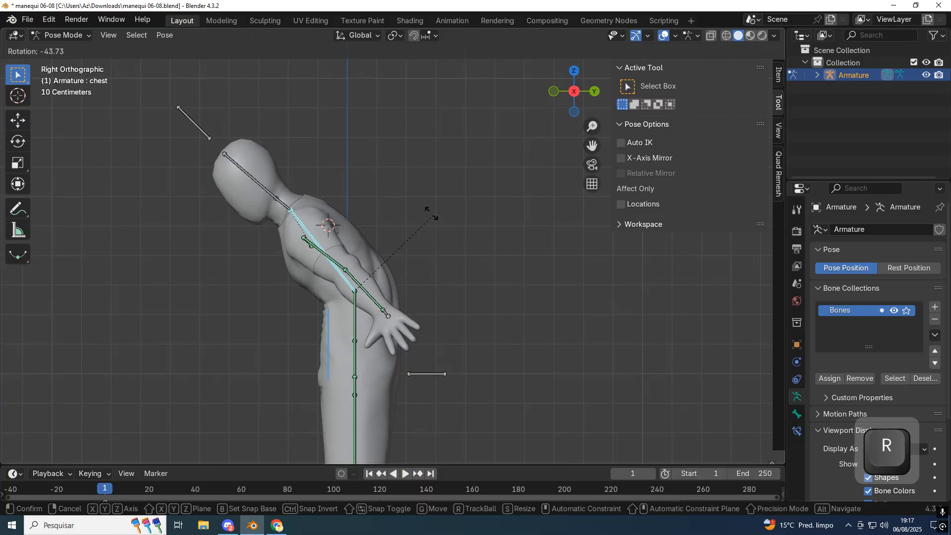
{"action": "left_click", "coordinate": [367, 228]}
{"action": "key", "text": "ctrl+z"}
{"action": "key", "text": "KP_1"}
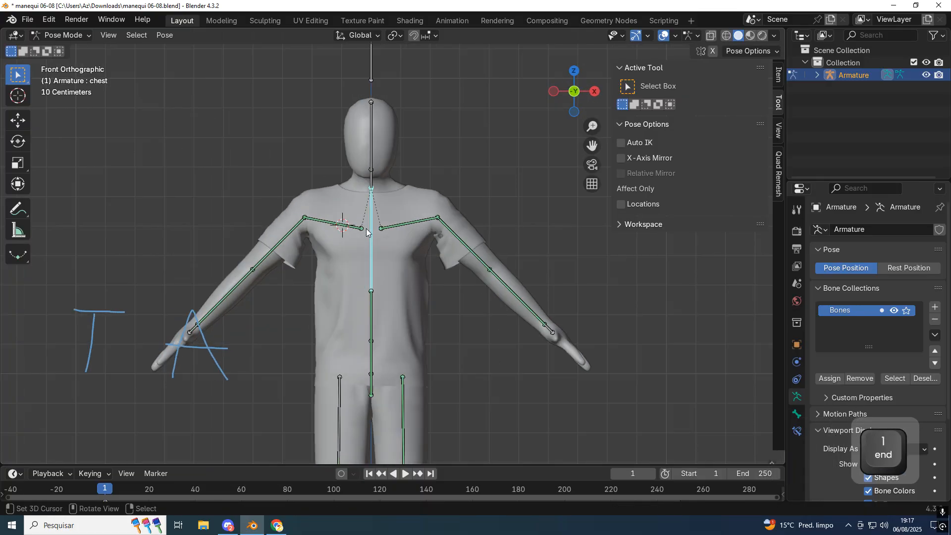
- Examine roupa's chest weights in Weight Paint mode and return to Object Mode
{"action": "left_click", "coordinate": [430, 284]}
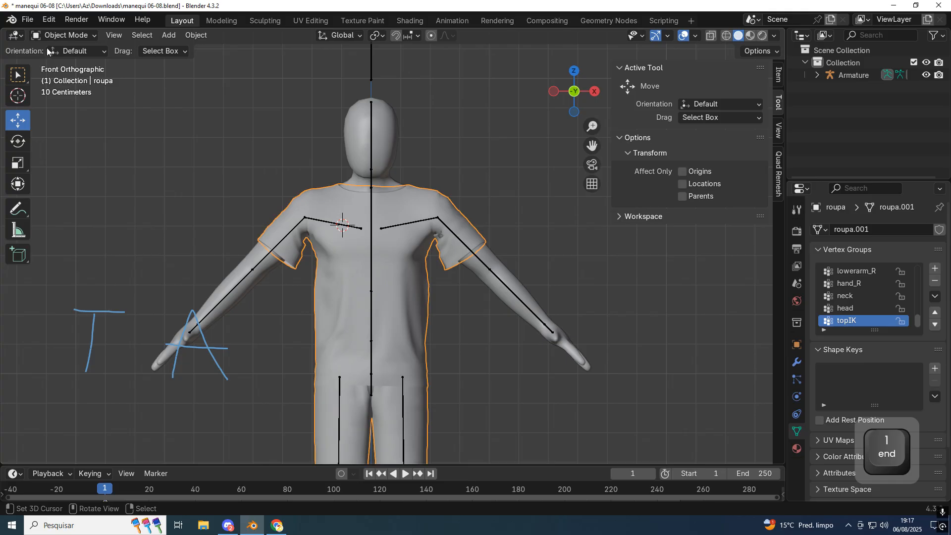
{"action": "left_click", "coordinate": [63, 35]}
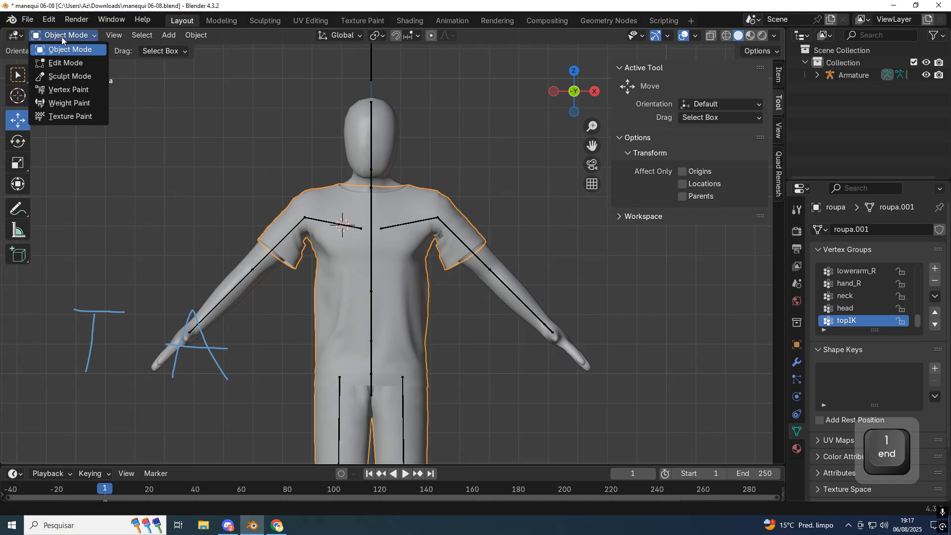
{"action": "left_click", "coordinate": [70, 104]}
{"action": "scroll", "coordinate": [396, 286], "scroll_direction": "up", "scroll_amount": 2}
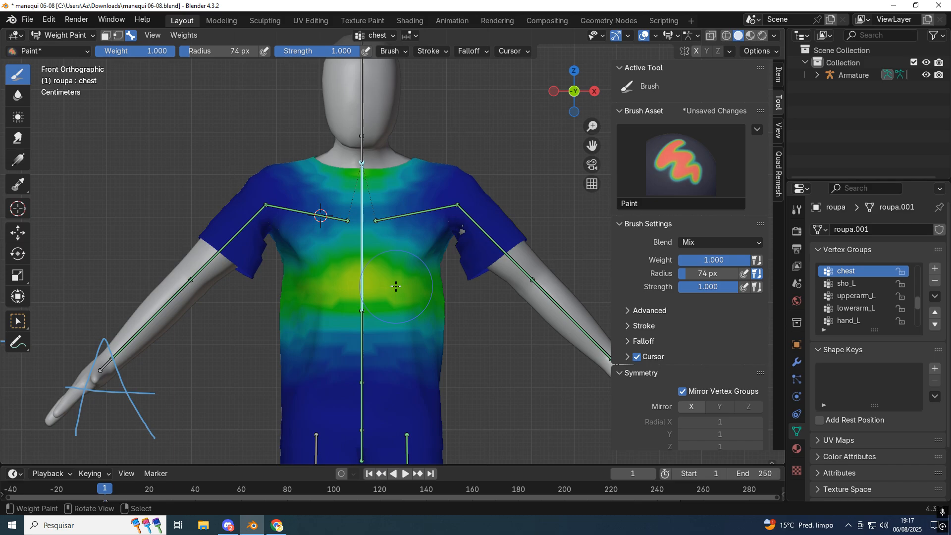
{"action": "left_click", "coordinate": [62, 37]}
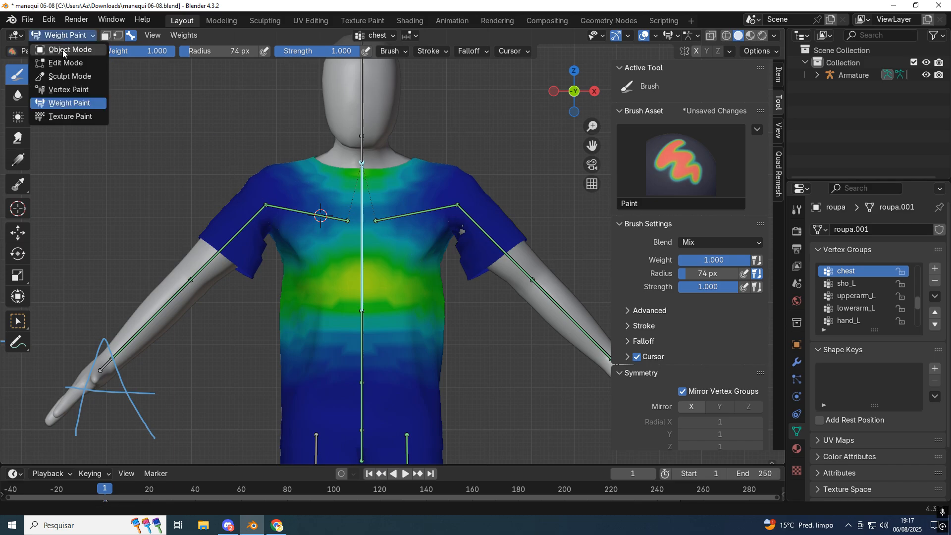
{"action": "left_click", "coordinate": [64, 50]}
- Open the body mesh in Edit Mode with face selection, using Solid shading, at its outstretched left arm
{"action": "left_click", "coordinate": [533, 272]}
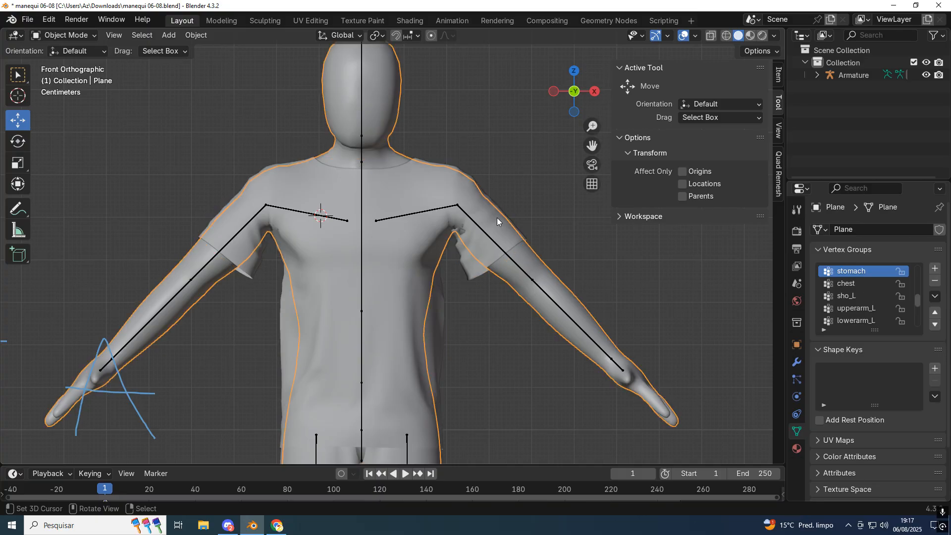
{"action": "key", "text": "z"}
{"action": "left_click", "coordinate": [389, 210]}
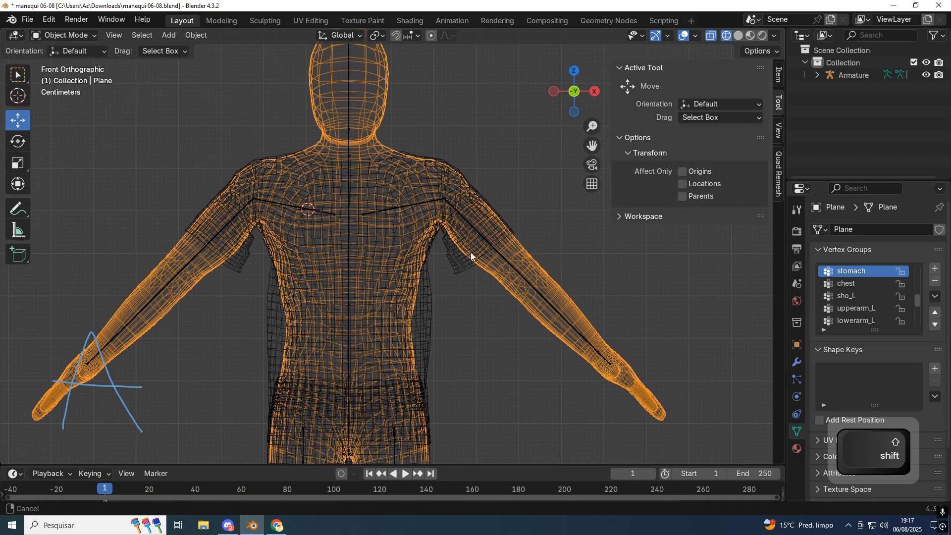
{"action": "key", "text": "z"}
{"action": "left_click", "coordinate": [629, 253]}
{"action": "key", "text": "Tab"}
{"action": "middle_click_drag", "start_coordinate": [560, 270], "coordinate": [462, 298], "text": "shift"}
{"action": "scroll", "coordinate": [441, 295], "scroll_direction": "up", "scroll_amount": 5}
{"action": "key", "text": "3"}
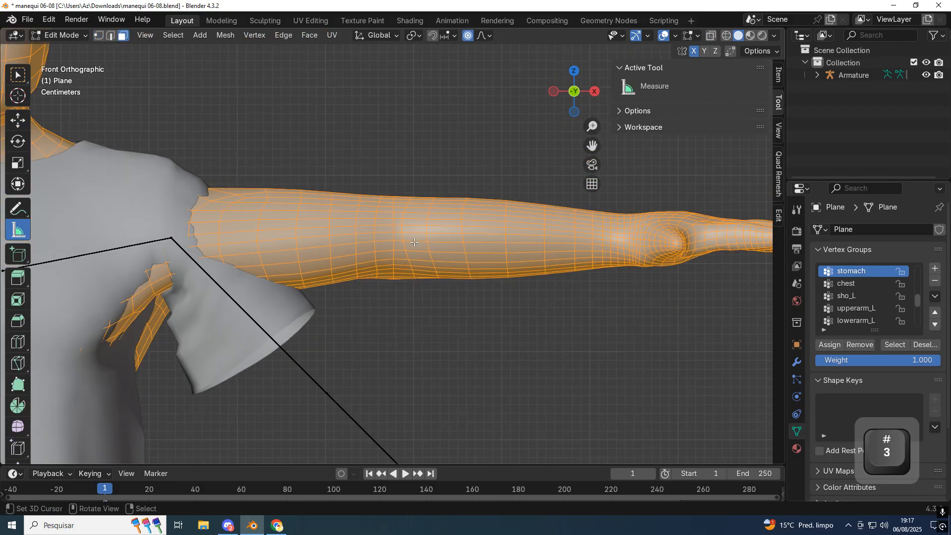
- Leave Edit Mode on the body mesh and select the clothing mesh in the front view
{"action": "key", "text": "Tab"}
{"action": "scroll", "coordinate": [411, 257], "scroll_direction": "down", "scroll_amount": 5}
{"action": "key", "text": "alt+a"}
{"action": "middle_click_drag", "start_coordinate": [341, 310], "coordinate": [480, 271], "text": "shift"}
{"action": "left_click", "coordinate": [480, 263]}
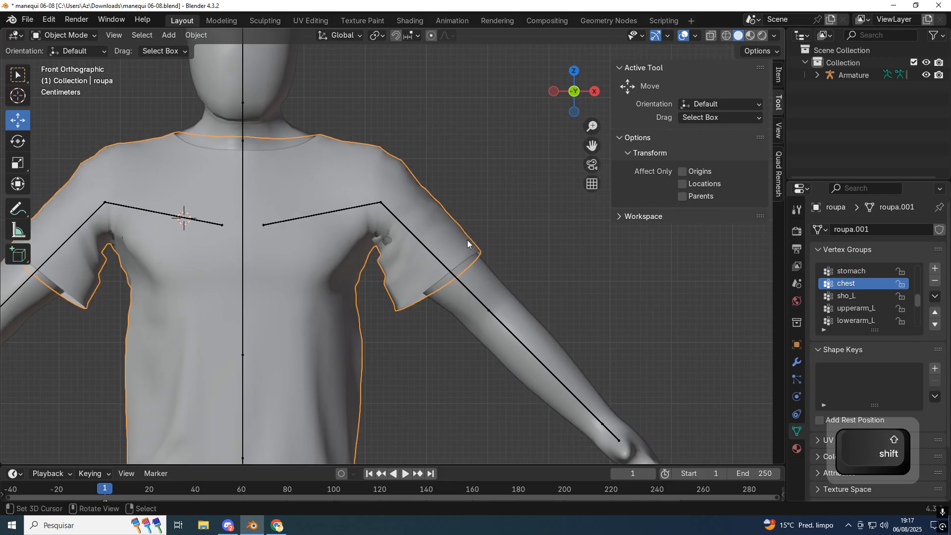
- Compare how the clothing mesh fits the mannequin's torso and arms by selecting each object in turn
{"action": "key", "text": "Tab"}
{"action": "key", "text": "Tab"}
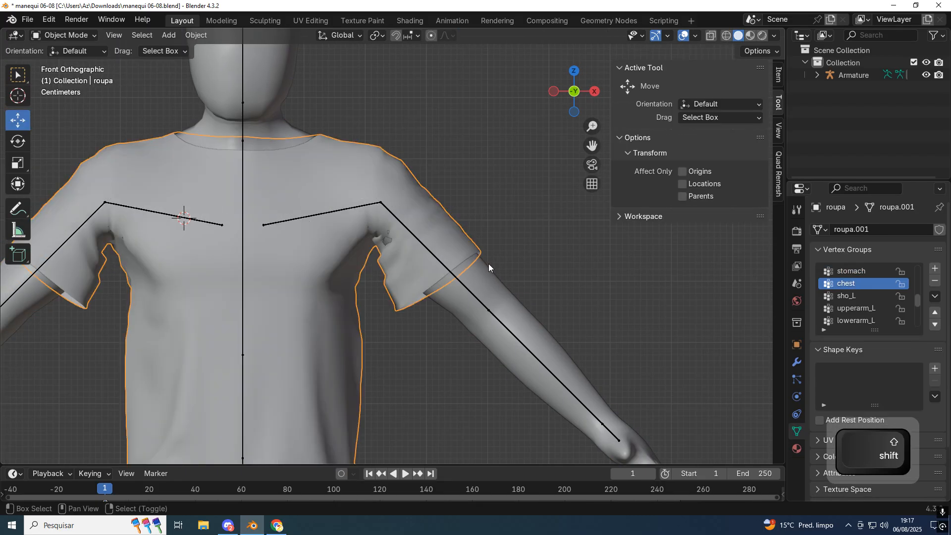
{"action": "left_click", "coordinate": [489, 263]}
{"action": "middle_click_drag", "start_coordinate": [488, 263], "coordinate": [533, 254], "text": "shift"}
{"action": "scroll", "coordinate": [534, 255], "scroll_direction": "down", "scroll_amount": 1}
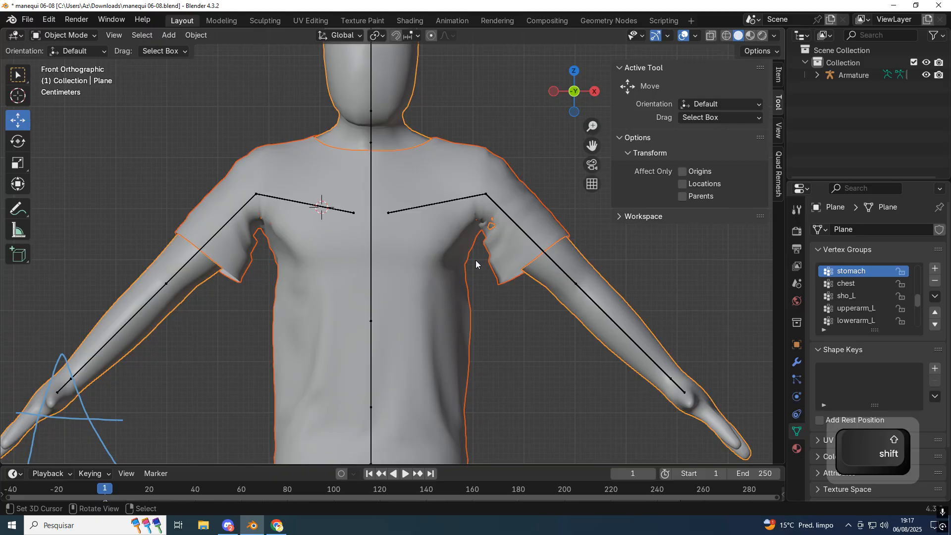
{"action": "key", "text": "KP_3"}
{"action": "key", "text": "KP_1"}
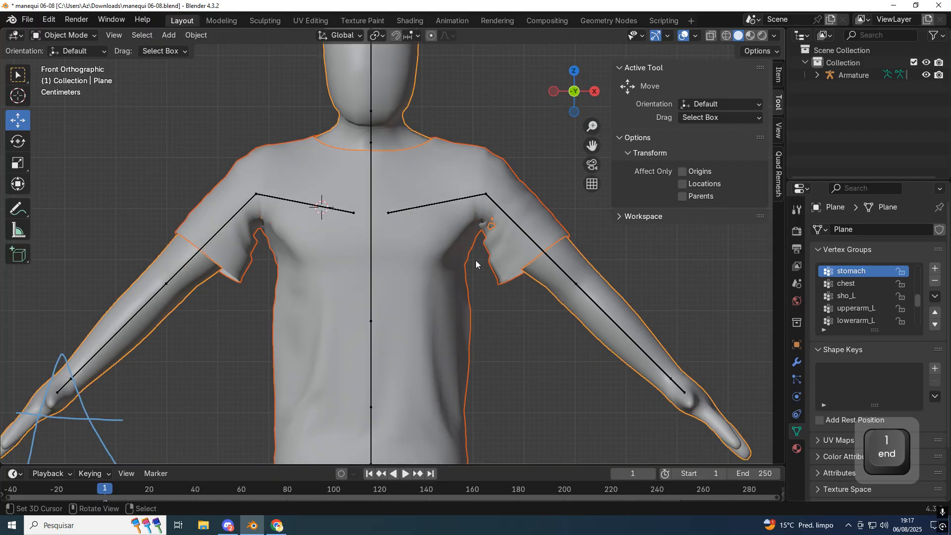
{"action": "scroll", "coordinate": [476, 265], "scroll_direction": "down", "scroll_amount": 2}
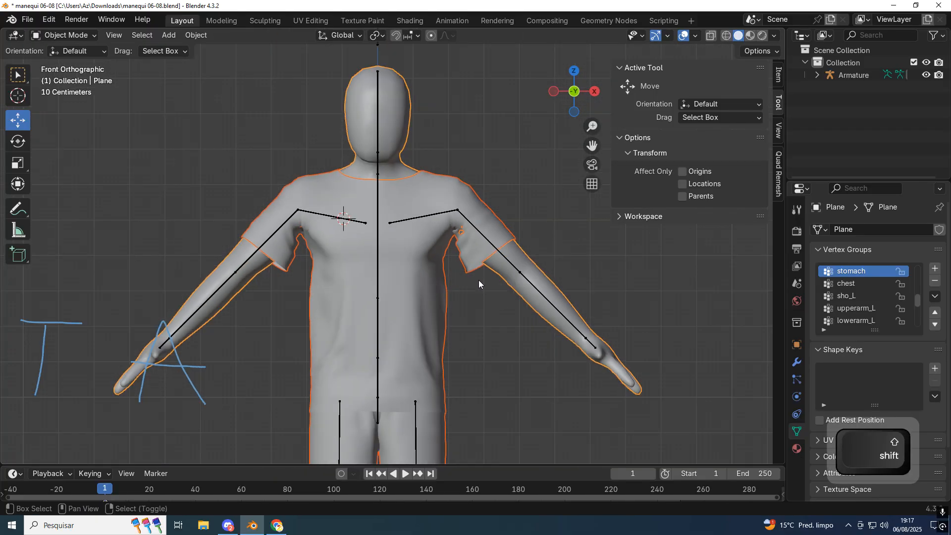
{"action": "scroll", "coordinate": [483, 289], "scroll_direction": "down", "scroll_amount": 3, "text": "shift"}
{"action": "left_click", "coordinate": [486, 215]}
{"action": "left_click", "coordinate": [454, 209]}
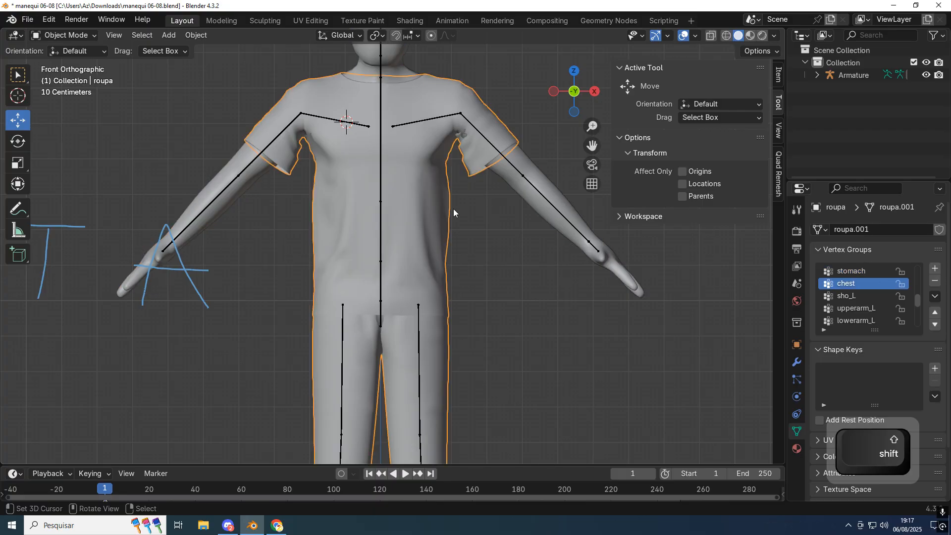
{"action": "left_click", "coordinate": [533, 151]}
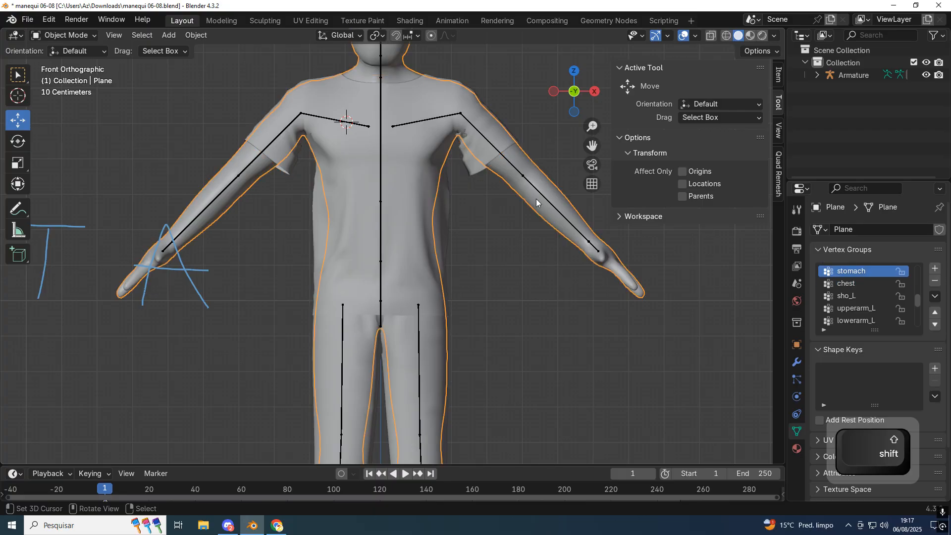
{"action": "scroll", "coordinate": [521, 179], "scroll_direction": "up", "scroll_amount": 2, "text": "shift"}
{"action": "scroll", "coordinate": [490, 269], "scroll_direction": "up", "scroll_amount": 2}
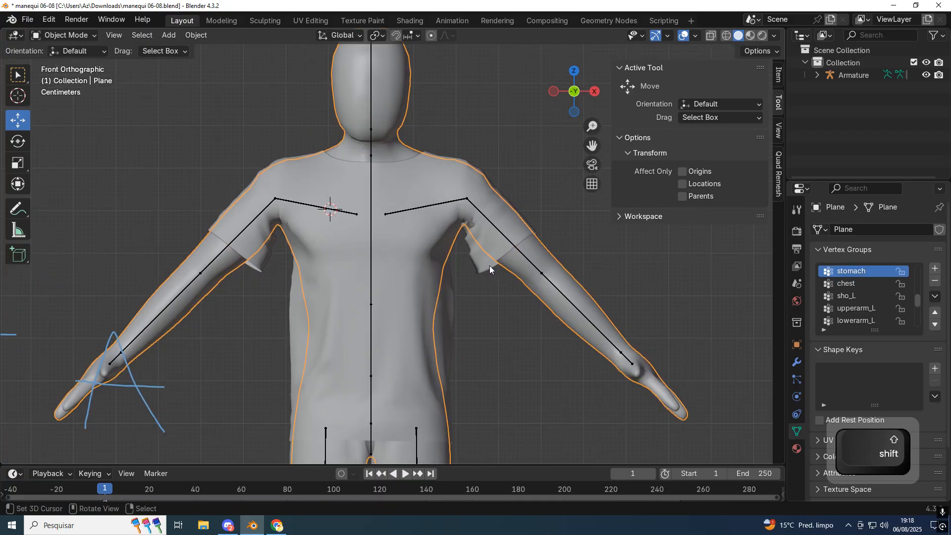
{"action": "scroll", "coordinate": [394, 287], "scroll_direction": "down", "scroll_amount": 2, "text": "shift"}
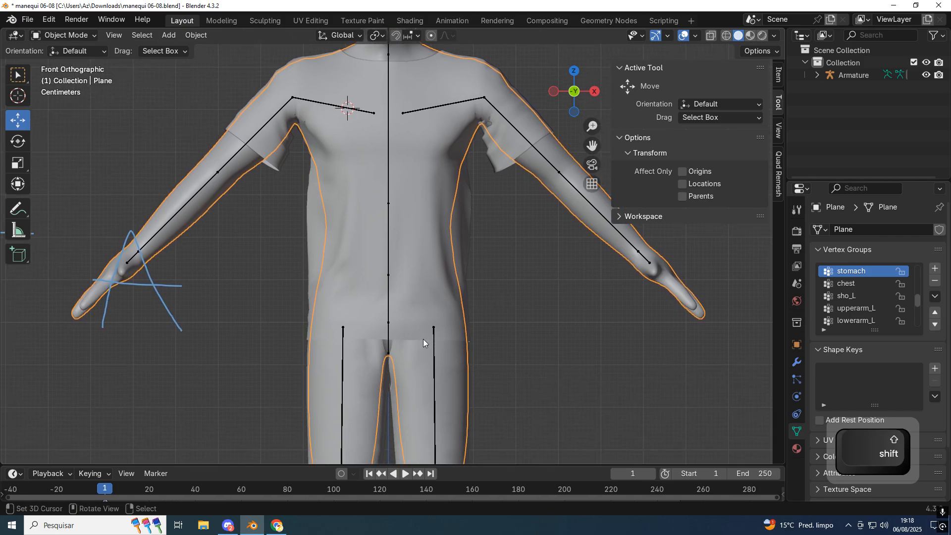
{"action": "scroll", "coordinate": [457, 344], "scroll_direction": "up", "scroll_amount": 2, "text": "shift"}
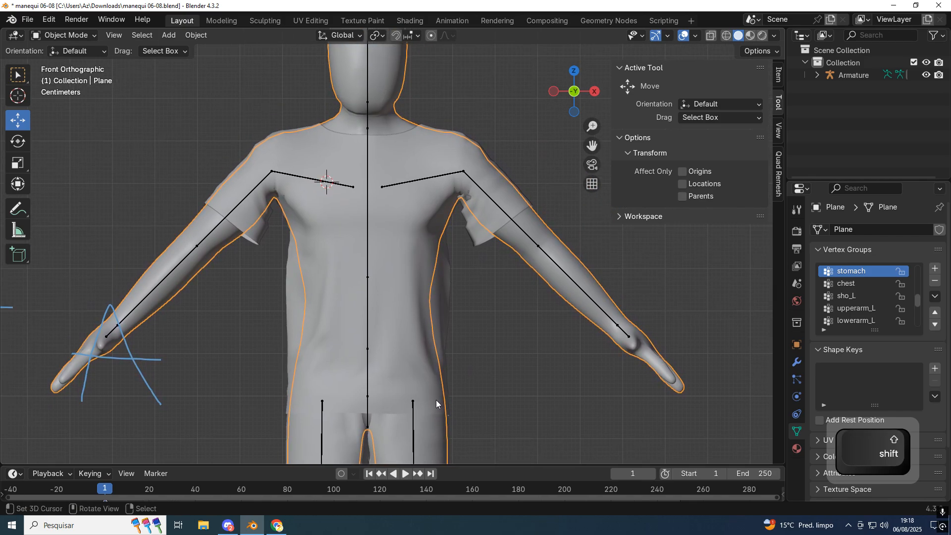
{"action": "left_click", "coordinate": [533, 210]}
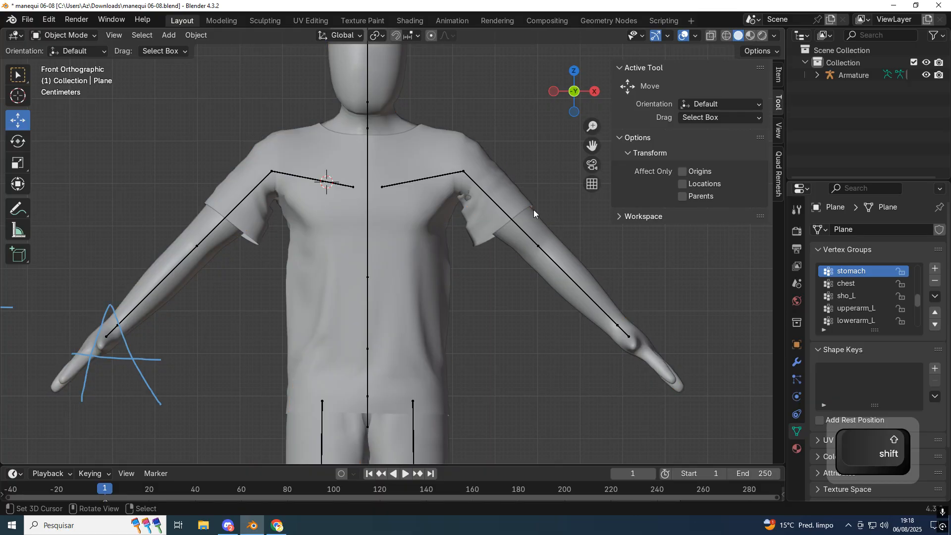
{"action": "left_click", "coordinate": [531, 206]}
{"action": "left_click", "coordinate": [539, 222]}
{"action": "left_click", "coordinate": [424, 240]}
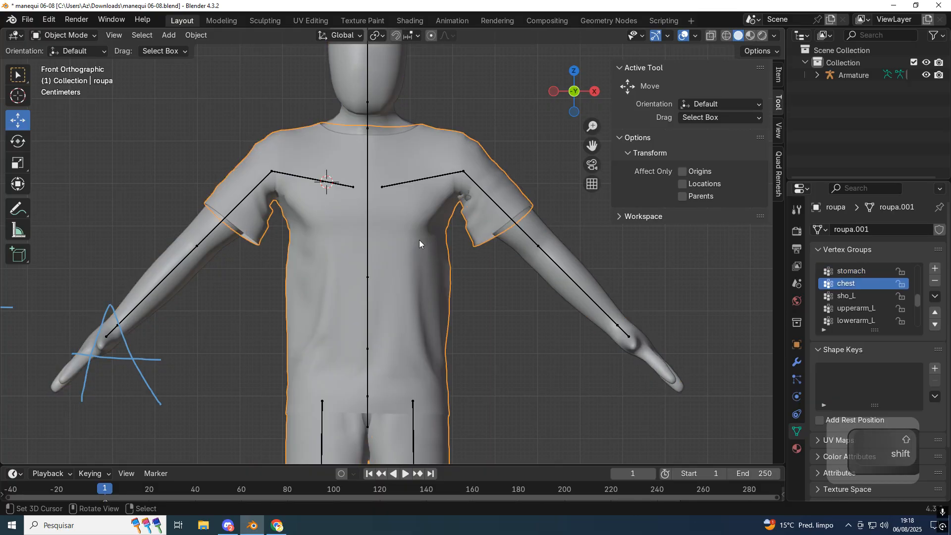
- Inspect the body mesh's stomach weights in Weight Paint mode with wireframe shading, and return to solid shading and Object Mode
{"action": "left_click", "coordinate": [515, 249]}
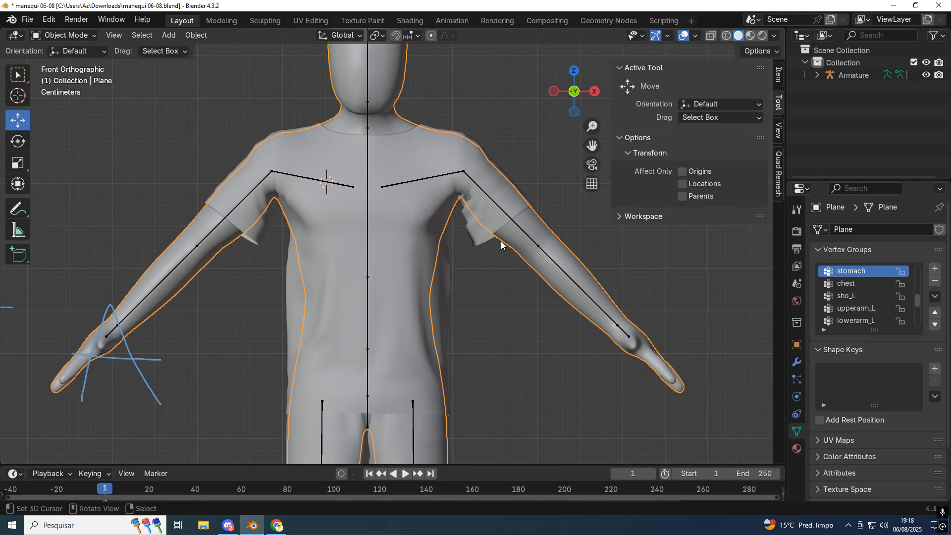
{"action": "left_click", "coordinate": [64, 35]}
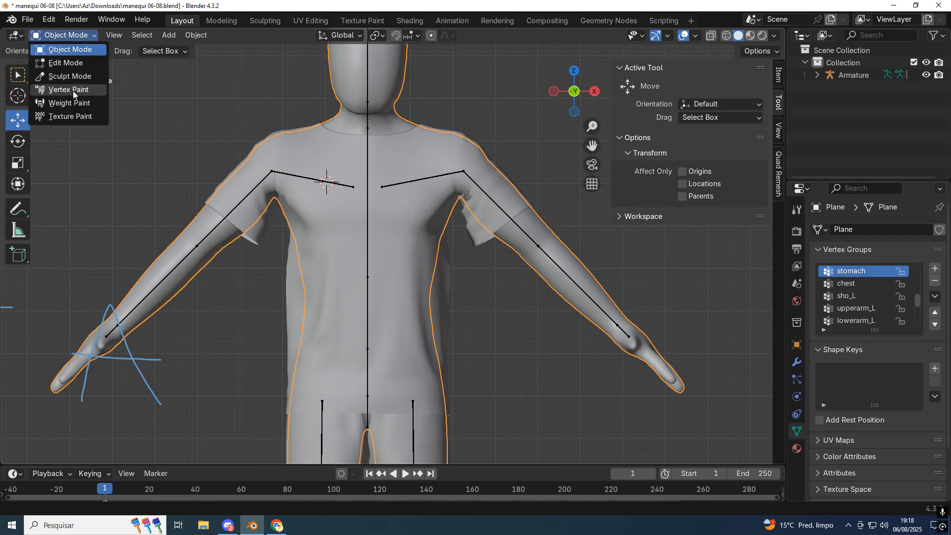
{"action": "left_click", "coordinate": [55, 91]}
{"action": "scroll", "coordinate": [451, 221], "scroll_direction": "up", "scroll_amount": 2}
{"action": "key", "text": "z"}
{"action": "left_click", "coordinate": [453, 150]}
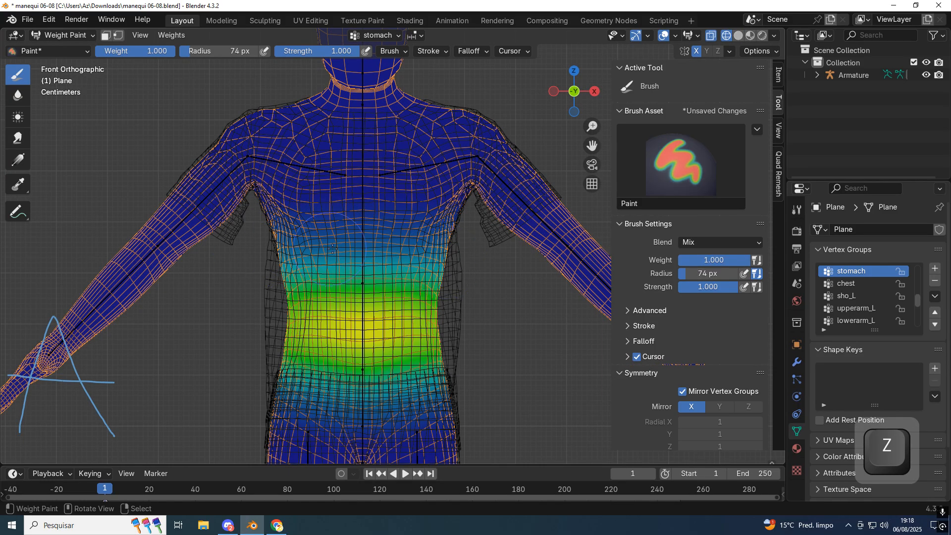
{"action": "key", "text": "z"}
{"action": "left_click", "coordinate": [478, 247]}
{"action": "key", "text": "ctrl+Tab"}
- Inspect the clothing mesh's chest weights in Weight Paint mode and return to Object Mode
{"action": "left_click", "coordinate": [456, 267]}
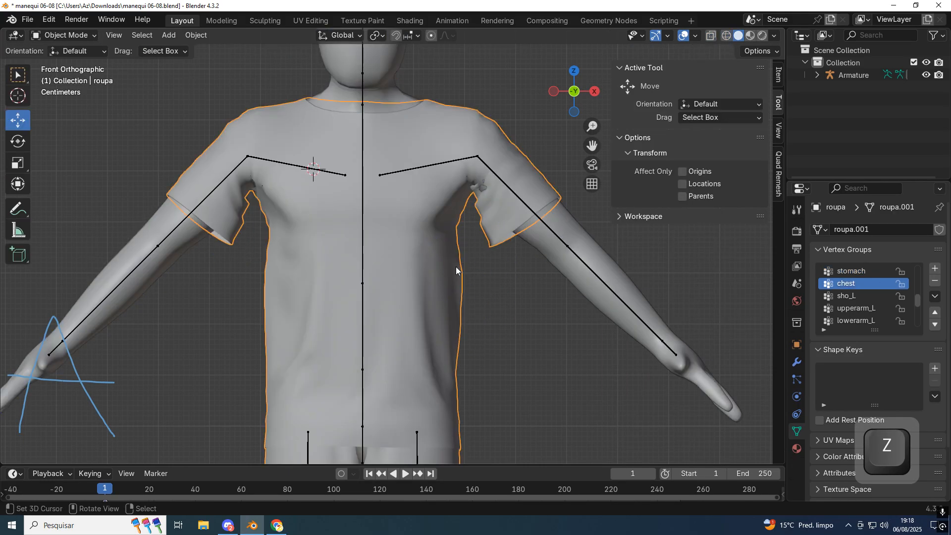
{"action": "left_click", "coordinate": [65, 35]}
{"action": "left_click", "coordinate": [52, 104]}
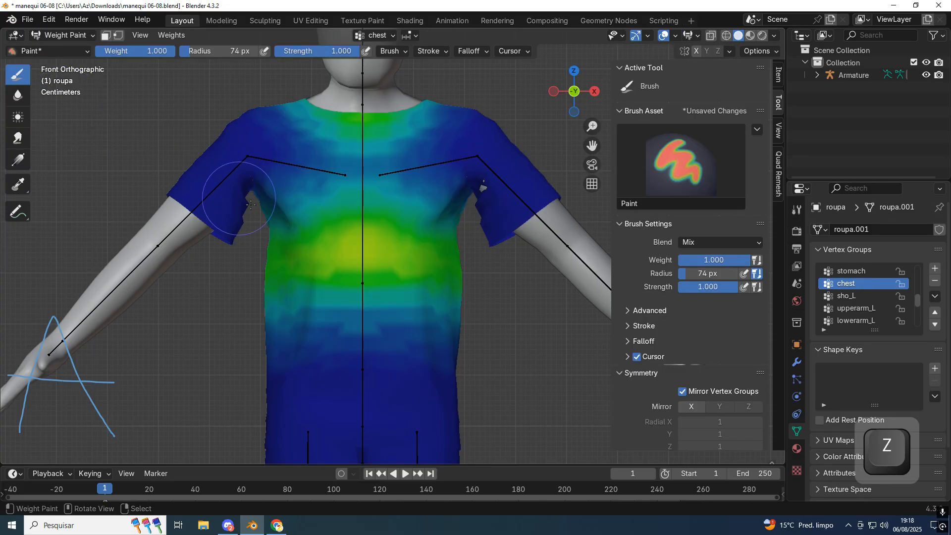
{"action": "key", "text": "ctrl+Tab"}
- Put the armature in Pose Mode and select the stomach bone
{"action": "left_click", "coordinate": [364, 210]}
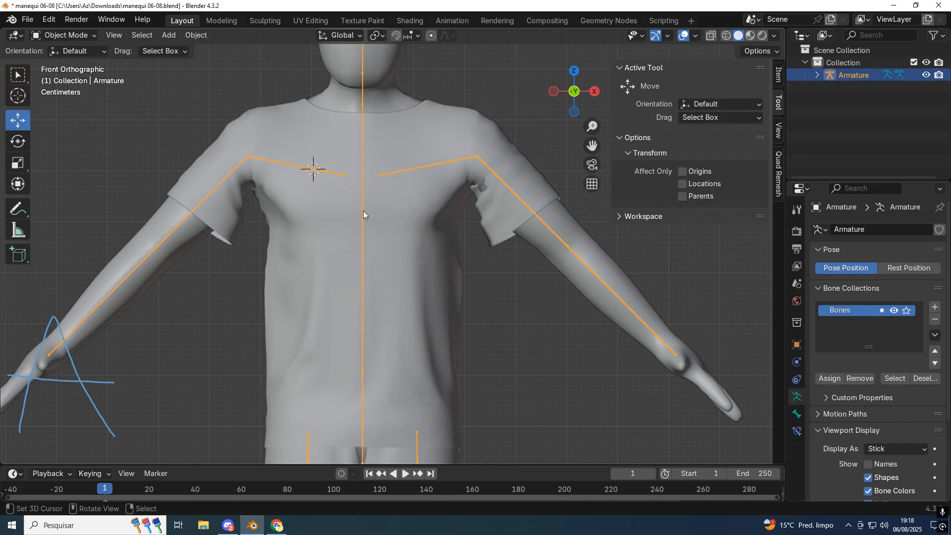
{"action": "left_click", "coordinate": [69, 36]}
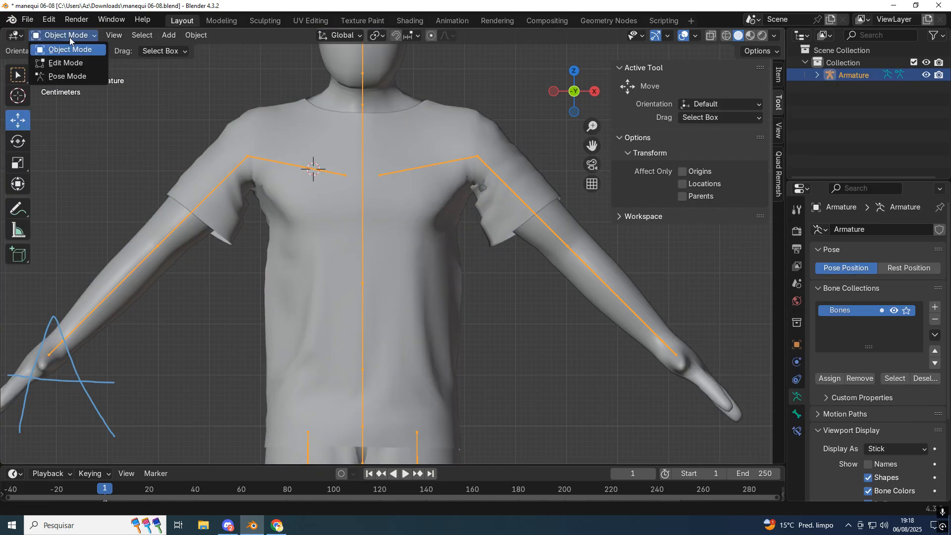
{"action": "left_click", "coordinate": [59, 77]}
{"action": "left_click", "coordinate": [360, 330]}
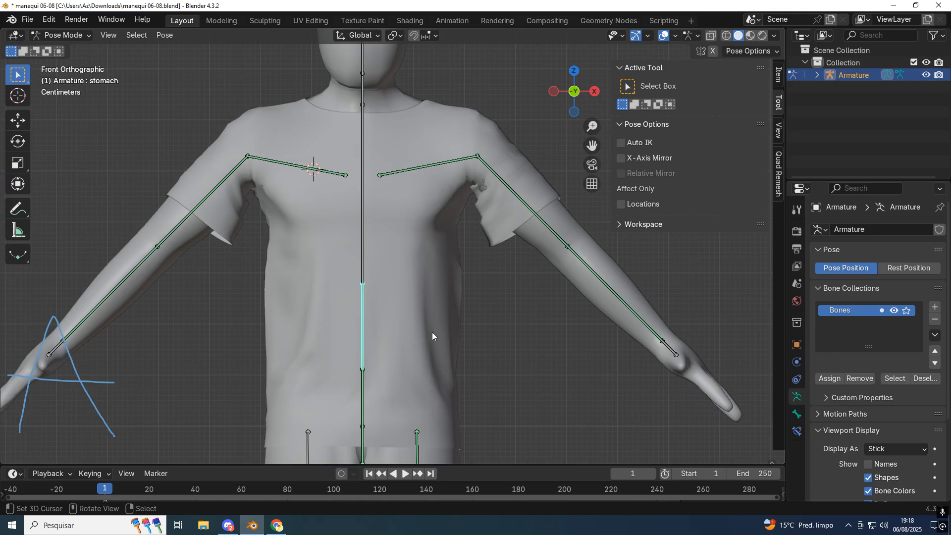
- Enter Weight Paint mode on the body mesh with the stomach bone active, and check its weights in wireframe before restoring solid shading
{"action": "right_click", "coordinate": [557, 281]}
{"action": "key", "text": "z"}
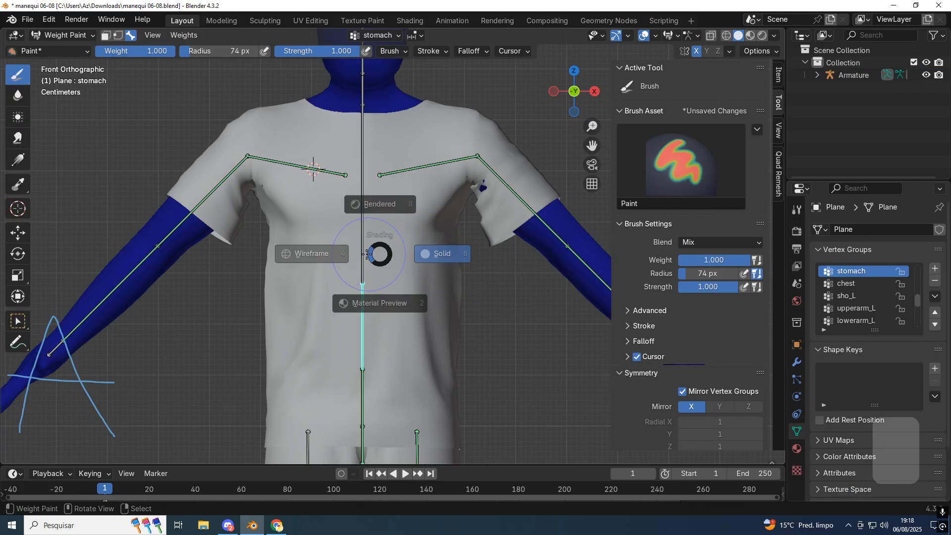
{"action": "left_click", "coordinate": [317, 255]}
{"action": "middle_click_drag", "start_coordinate": [359, 310], "coordinate": [330, 271], "text": "shift"}
{"action": "scroll", "coordinate": [235, 220], "scroll_direction": "up", "scroll_amount": 3}
{"action": "scroll", "coordinate": [317, 244], "scroll_direction": "down", "scroll_amount": 3}
{"action": "key", "text": "z"}
{"action": "left_click", "coordinate": [485, 253]}
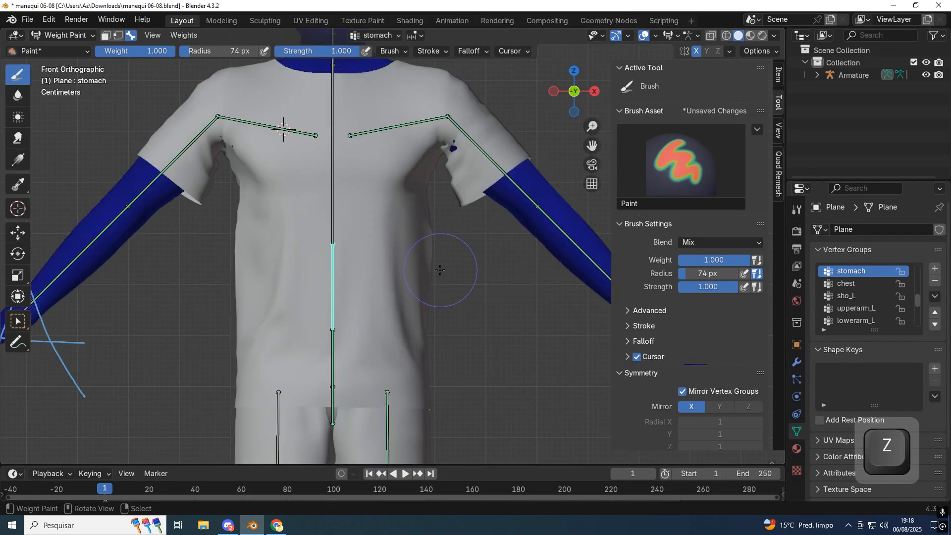
- Switch weight painting to the clothing mesh and activate the stomach bone's vertex group
{"action": "right_click", "coordinate": [437, 267]}
{"action": "right_click", "coordinate": [332, 357]}
{"action": "right_click", "coordinate": [334, 310]}
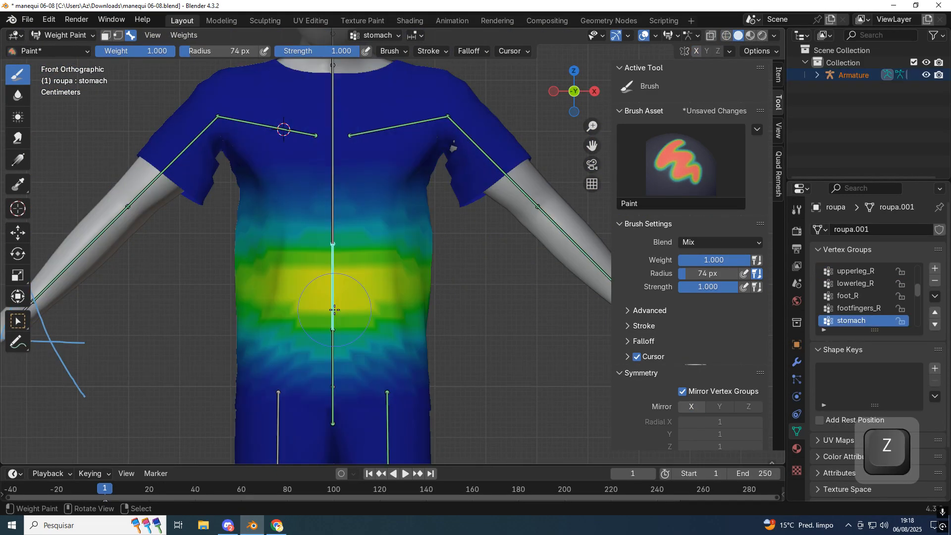
- Examine the stomach bone's weight gradient across the clothing's torso from the front and the side
{"action": "scroll", "coordinate": [419, 328], "scroll_direction": "up", "scroll_amount": 1}
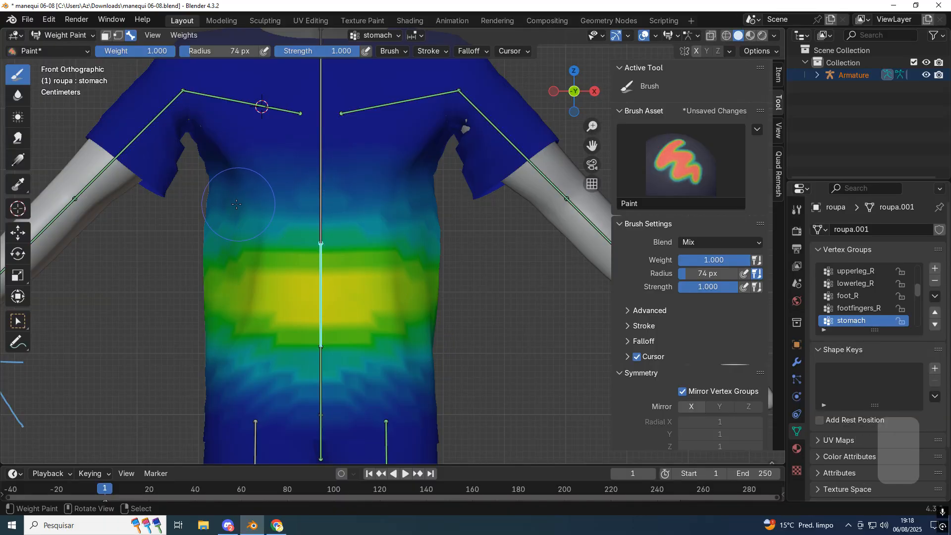
{"action": "scroll", "coordinate": [378, 244], "scroll_direction": "down", "scroll_amount": 1}
{"action": "scroll", "coordinate": [377, 244], "scroll_direction": "up", "scroll_amount": 1}
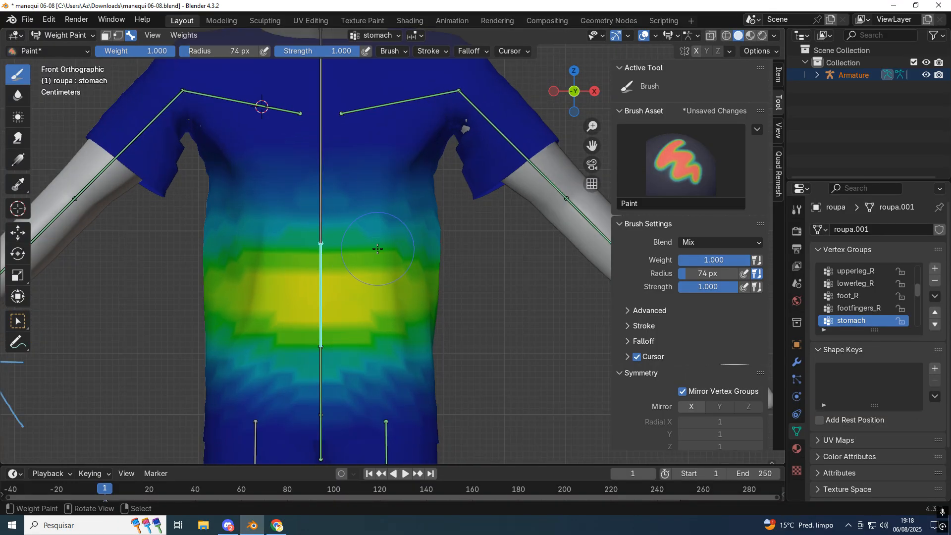
{"action": "scroll", "coordinate": [387, 249], "scroll_direction": "down", "scroll_amount": 1}
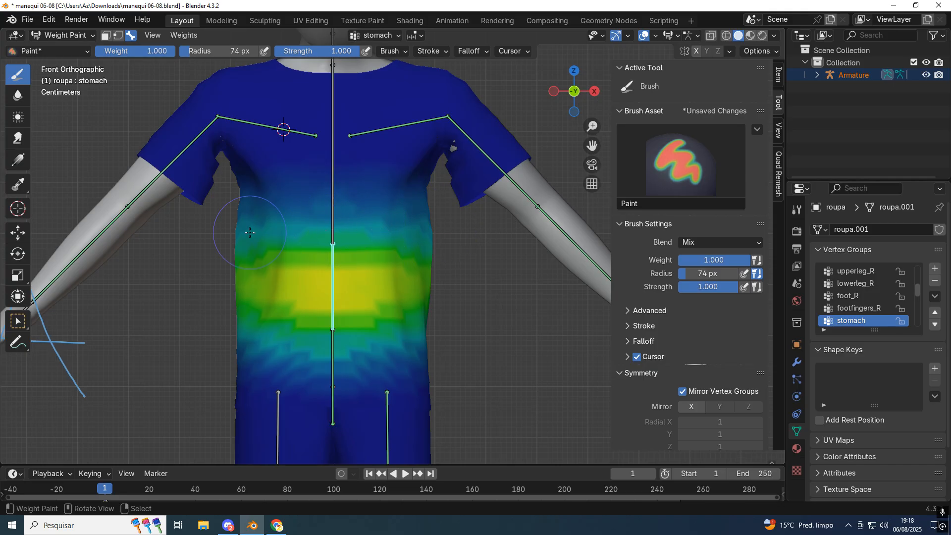
{"action": "scroll", "coordinate": [274, 260], "scroll_direction": "up", "scroll_amount": 2}
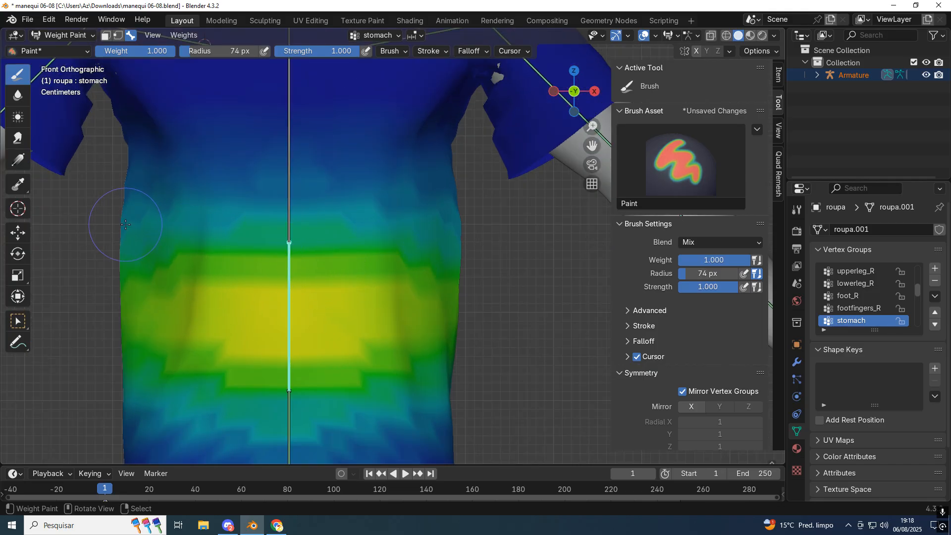
{"action": "scroll", "coordinate": [357, 267], "scroll_direction": "up", "scroll_amount": 2}
{"action": "scroll", "coordinate": [346, 272], "scroll_direction": "down", "scroll_amount": 4}
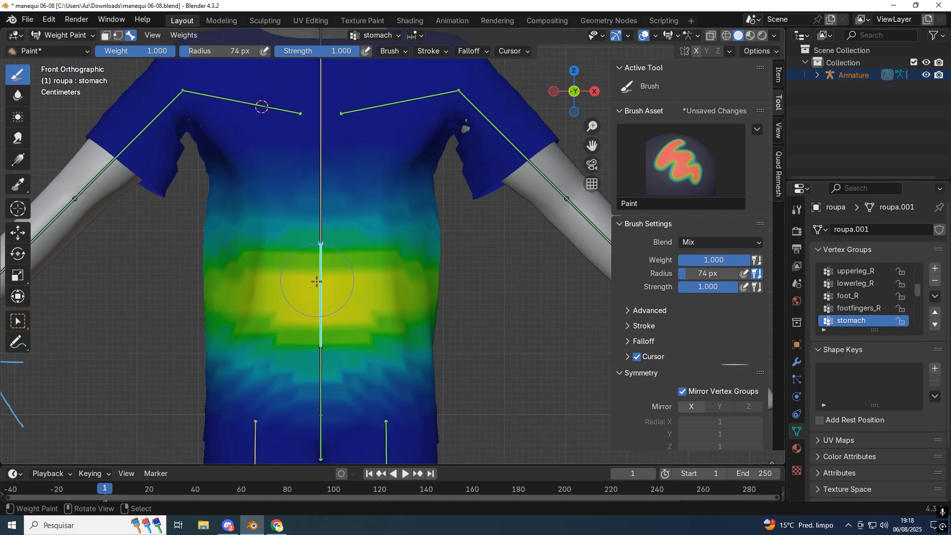
{"action": "scroll", "coordinate": [309, 368], "scroll_direction": "down", "scroll_amount": 2}
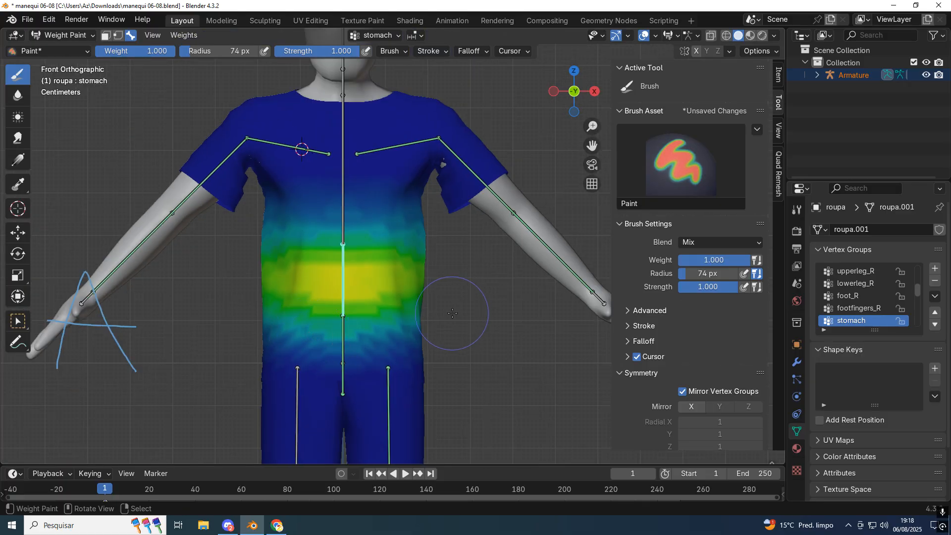
{"action": "middle_click_drag", "start_coordinate": [334, 319], "coordinate": [496, 327]}
{"action": "key", "text": "KP_1"}
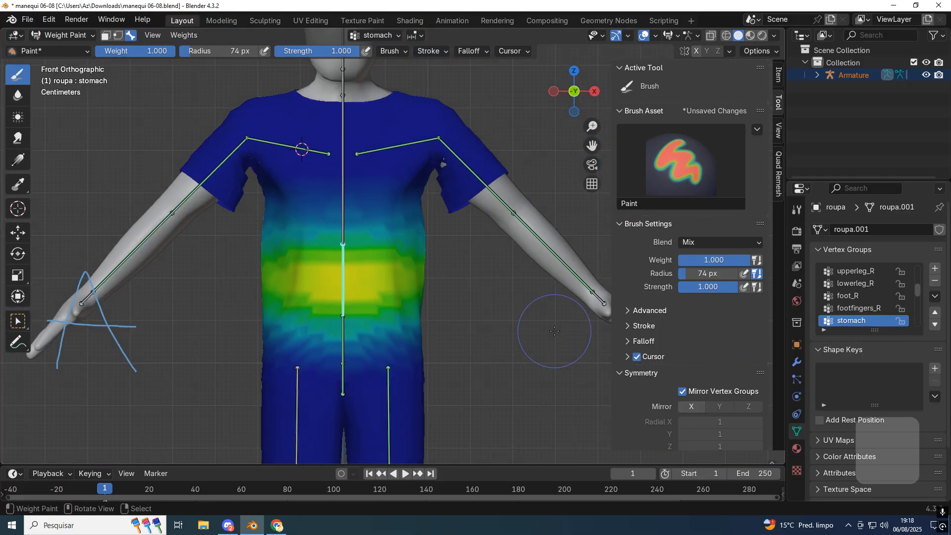
{"action": "key", "text": "KP_3"}
{"action": "key", "text": "KP_1"}
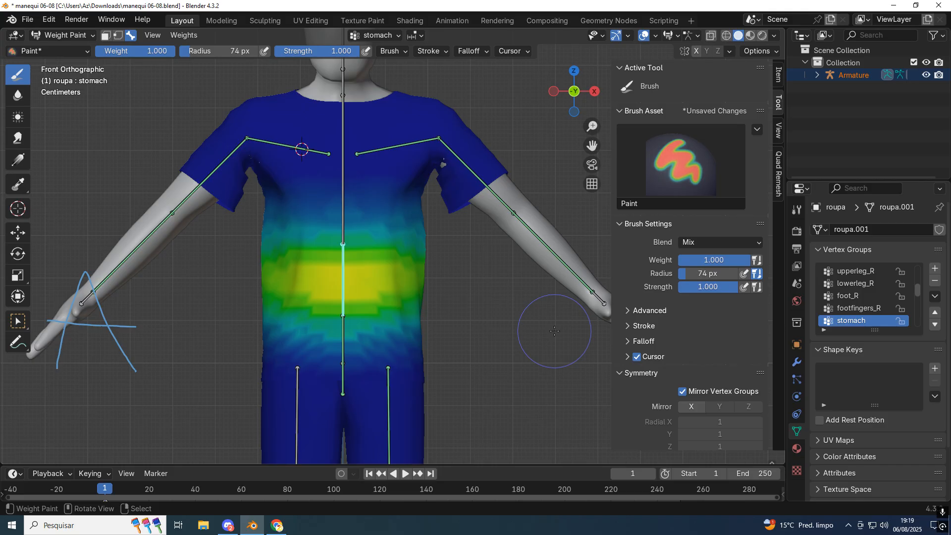
{"action": "scroll", "coordinate": [439, 263], "scroll_direction": "up", "scroll_amount": 3}
{"action": "scroll", "coordinate": [438, 263], "scroll_direction": "down", "scroll_amount": 3}
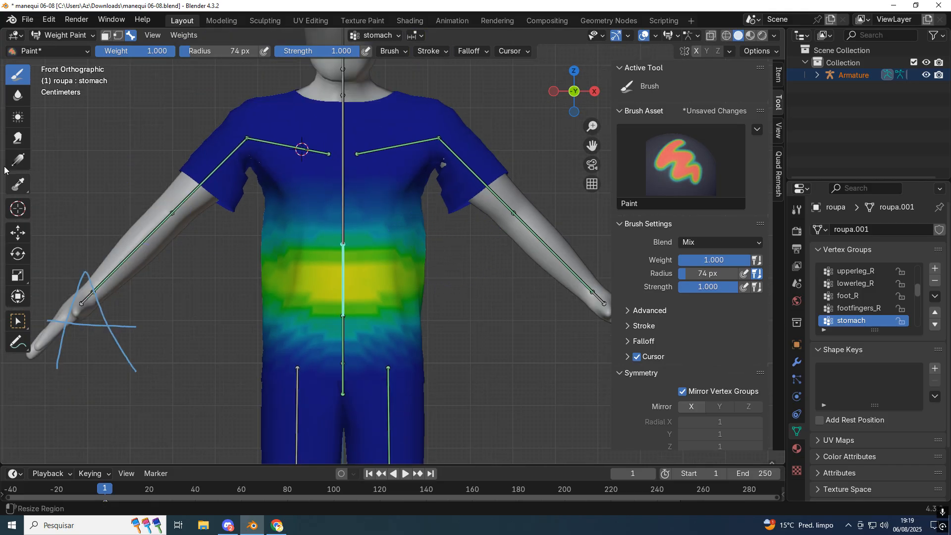
- Show the Blur weight-painting tool and its brush settings, and switch back to the Paint tool
{"action": "left_click", "coordinate": [18, 95]}
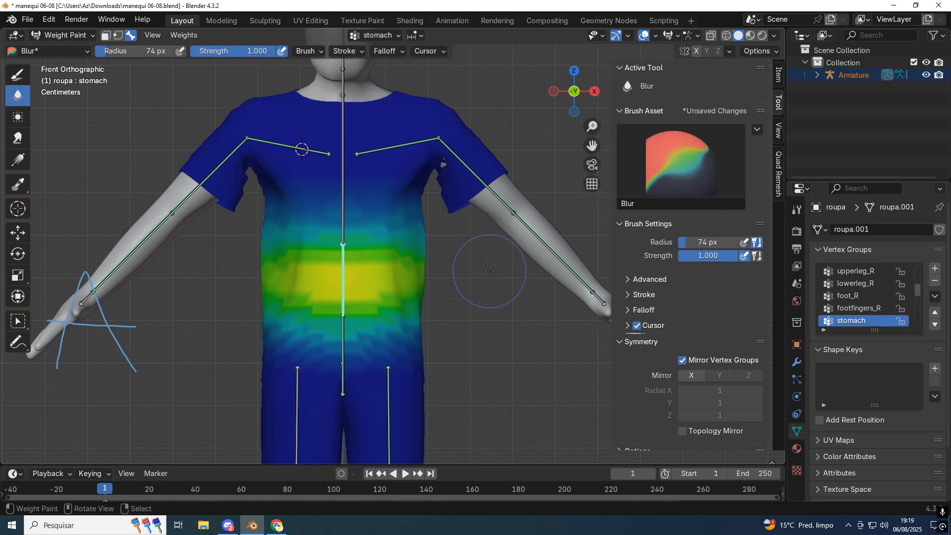
{"action": "scroll", "coordinate": [491, 268], "scroll_direction": "up", "scroll_amount": 3}
{"action": "scroll", "coordinate": [488, 271], "scroll_direction": "down", "scroll_amount": 2}
{"action": "scroll", "coordinate": [488, 272], "scroll_direction": "down", "scroll_amount": 2}
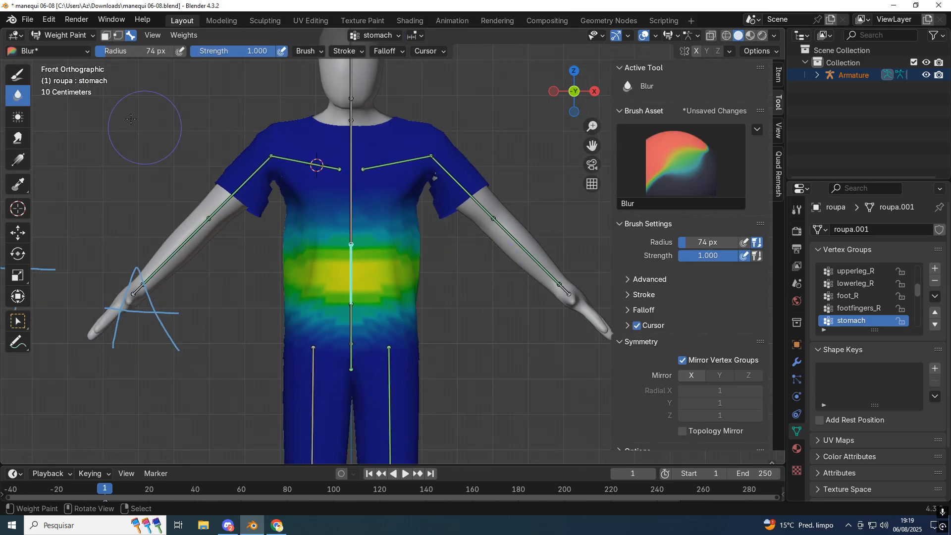
{"action": "left_click", "coordinate": [27, 19]}
{"action": "left_click", "coordinate": [19, 75]}
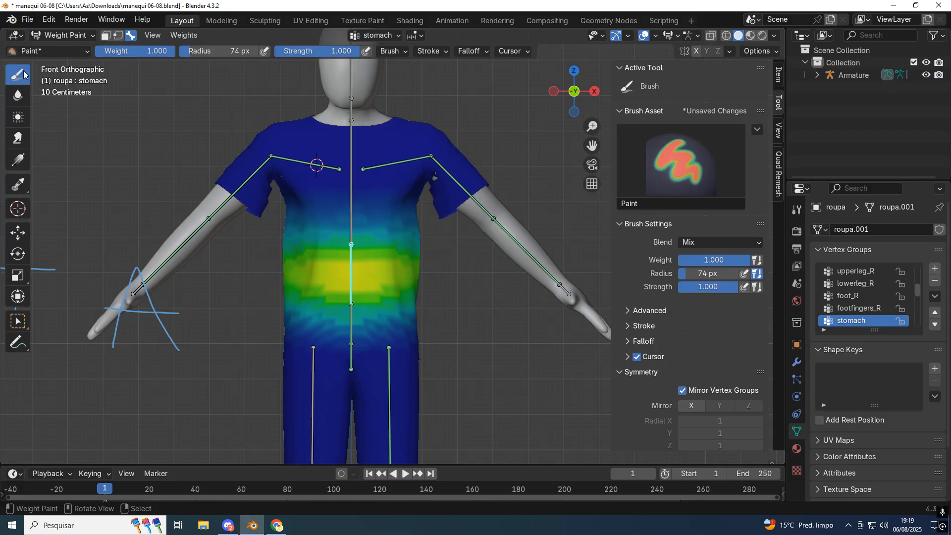
{"action": "left_click", "coordinate": [66, 35]}
{"action": "left_click", "coordinate": [69, 50]}
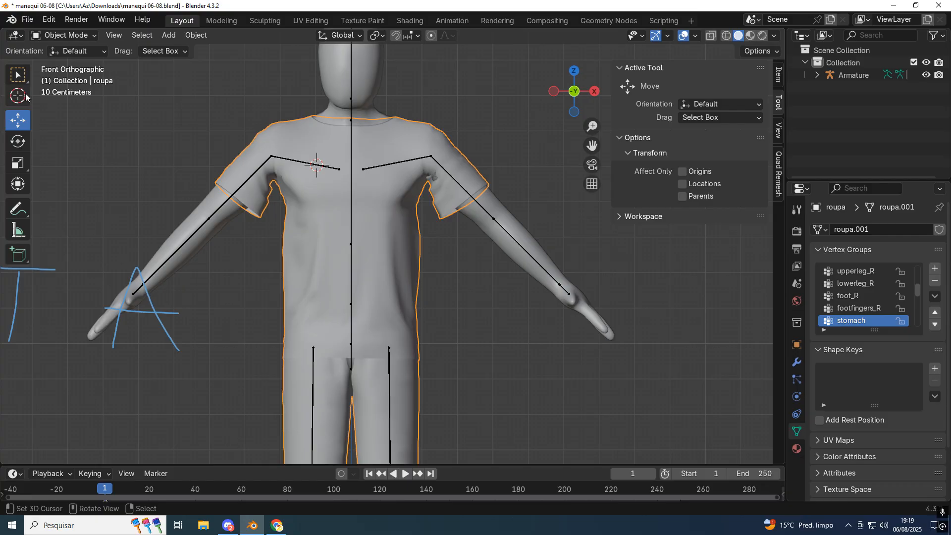
{"action": "key", "text": "Tab"}
{"action": "key", "text": "Tab"}
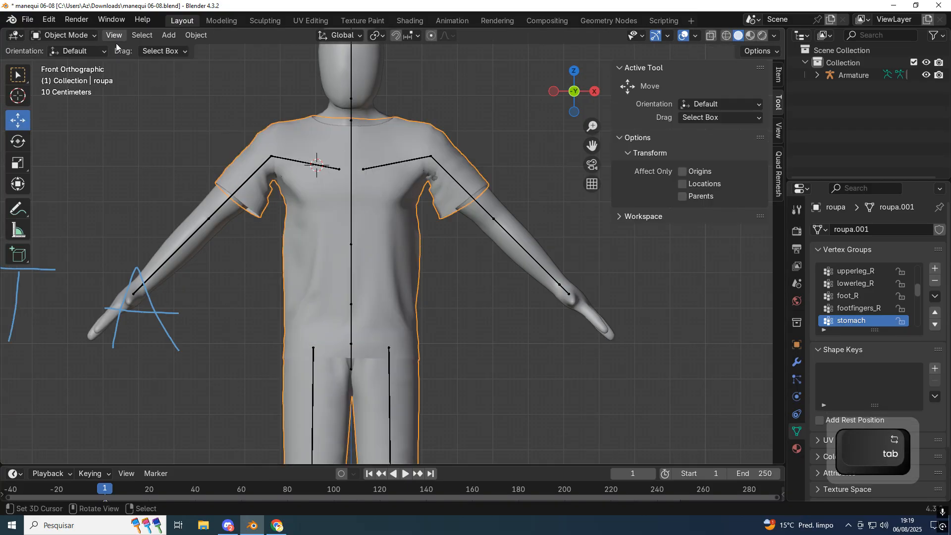
{"action": "left_click", "coordinate": [49, 35]}
{"action": "left_click", "coordinate": [60, 104]}
{"action": "scroll", "coordinate": [317, 183], "scroll_direction": "up", "scroll_amount": 2}
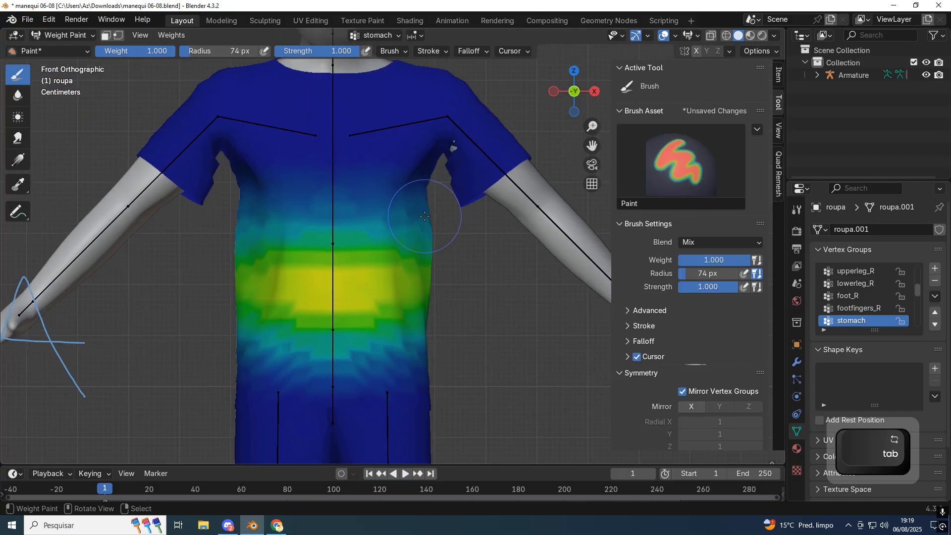
- Smooth the clothing's vertex weights for all groups with 4 iterations
{"action": "left_click", "coordinate": [171, 35]}
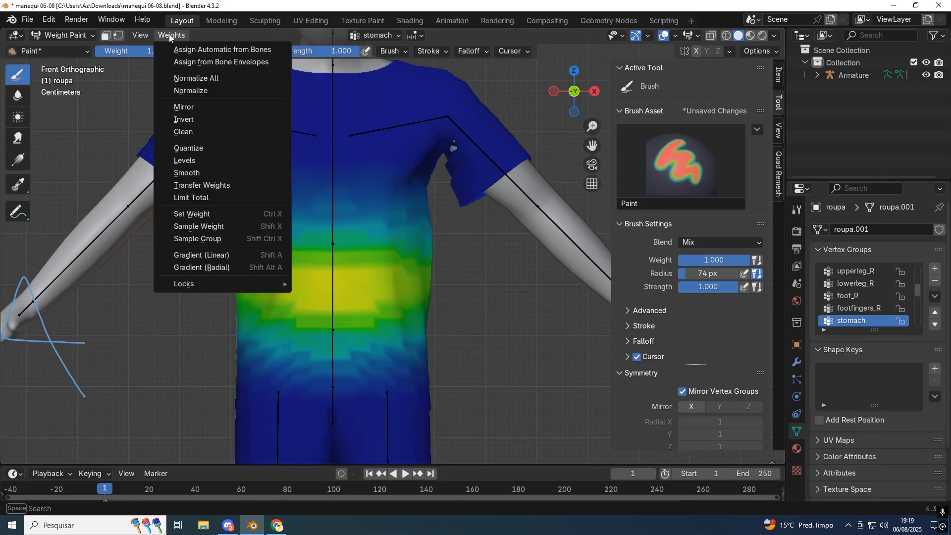
{"action": "left_click", "coordinate": [192, 170]}
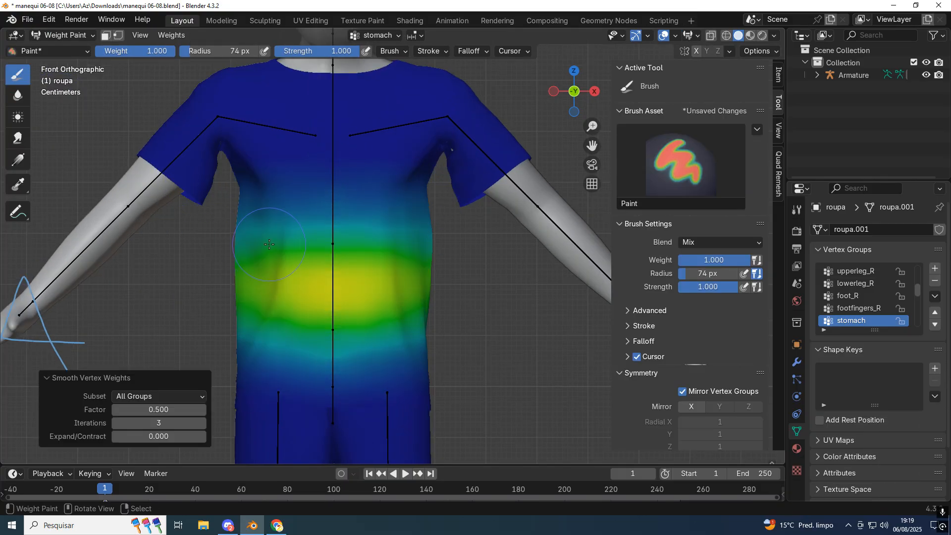
{"action": "left_click_drag", "start_coordinate": [158, 423], "coordinate": [144, 423]}
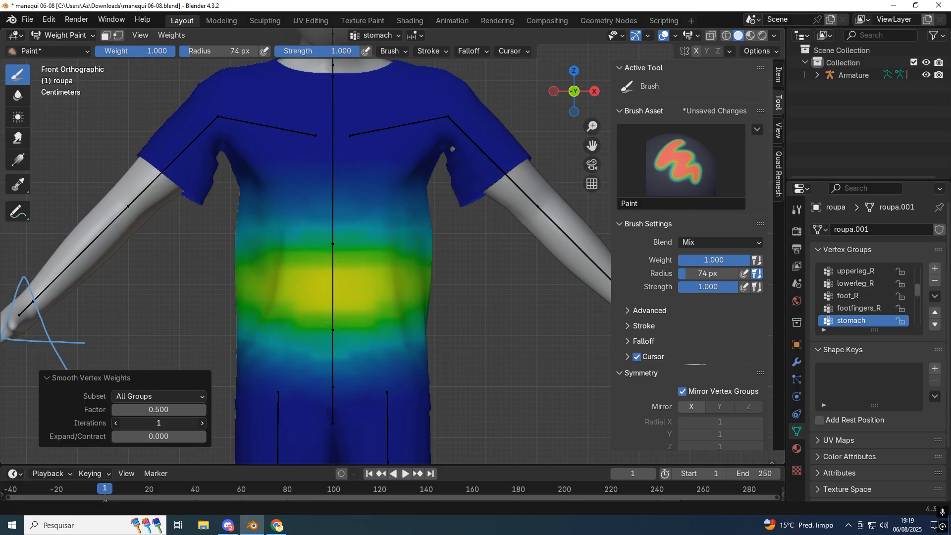
{"action": "left_click", "coordinate": [203, 424]}
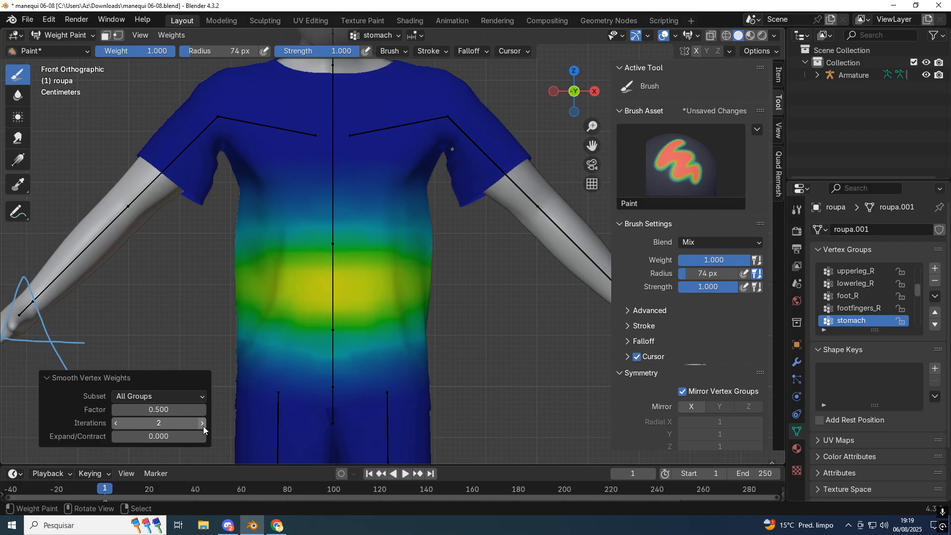
{"action": "left_click", "coordinate": [203, 423]}
{"action": "left_click", "coordinate": [203, 424]}
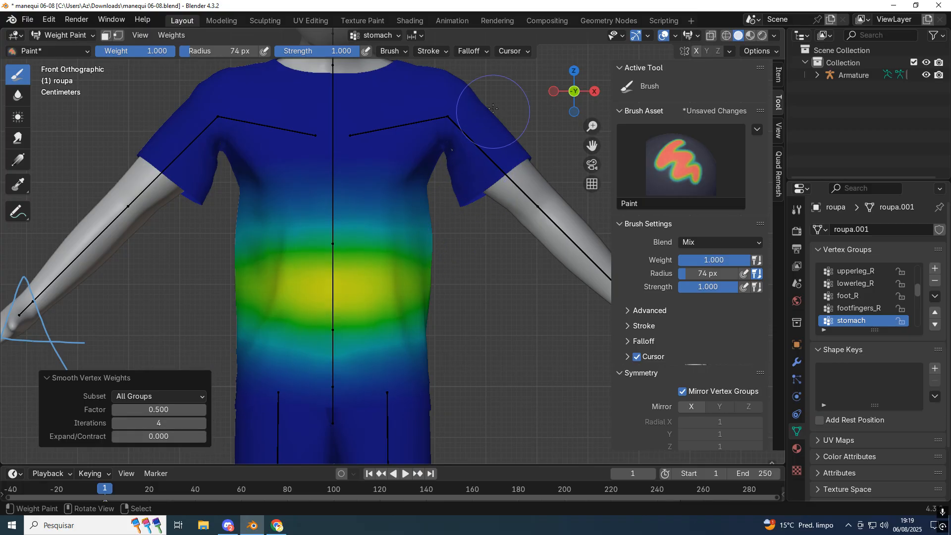
- Leave weight painting on the clothing and put the armature into Pose Mode
{"action": "key", "text": "ctrl+Tab"}
{"action": "left_click", "coordinate": [283, 129]}
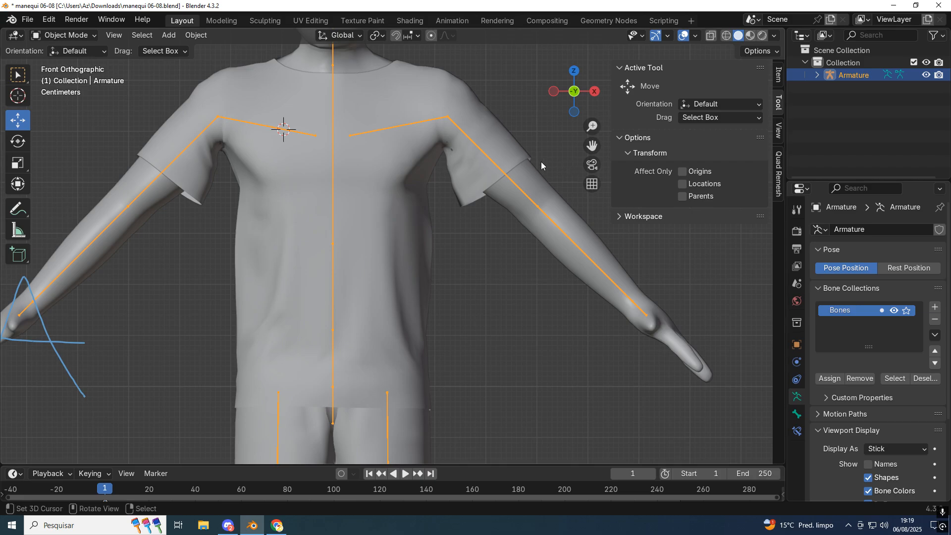
{"action": "key", "text": "ctrl+z"}
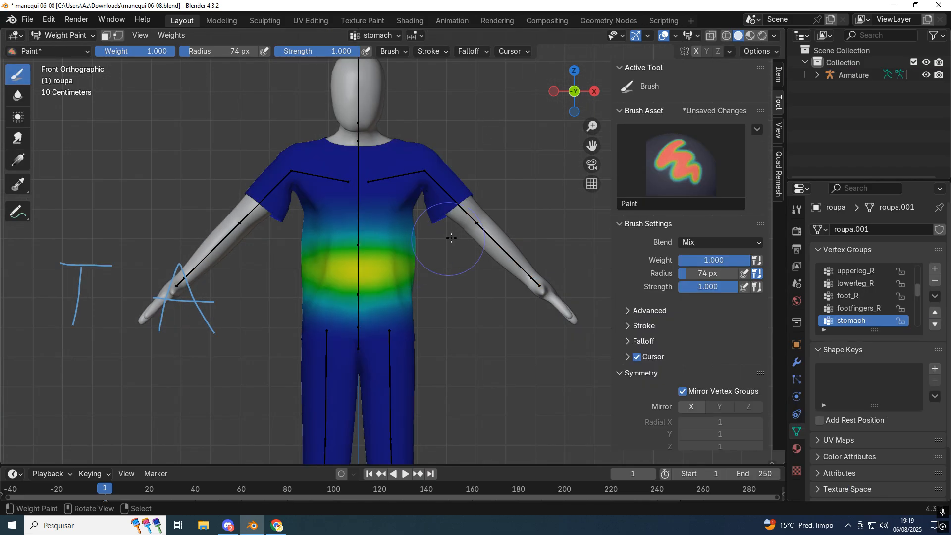
{"action": "scroll", "coordinate": [317, 248], "scroll_direction": "up", "scroll_amount": 2}
{"action": "left_click", "coordinate": [62, 36]}
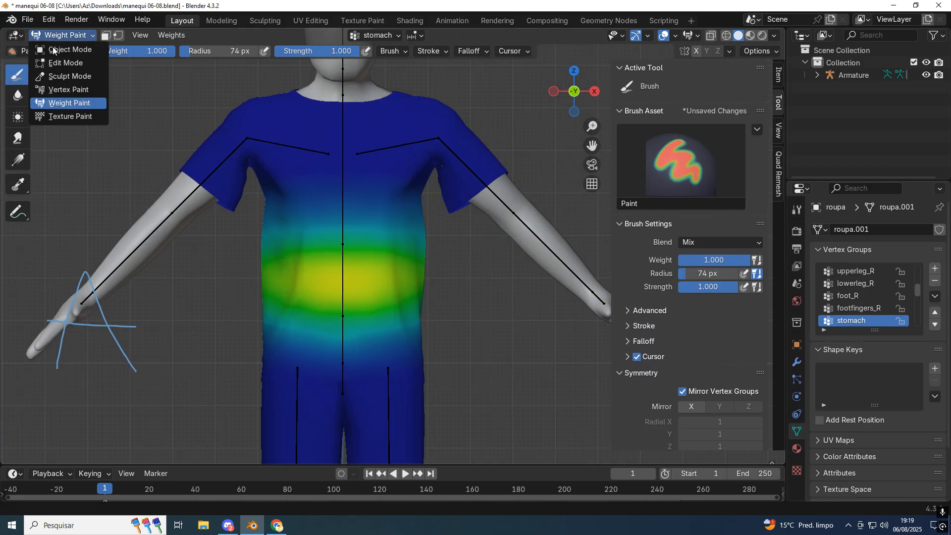
{"action": "left_click", "coordinate": [59, 78]}
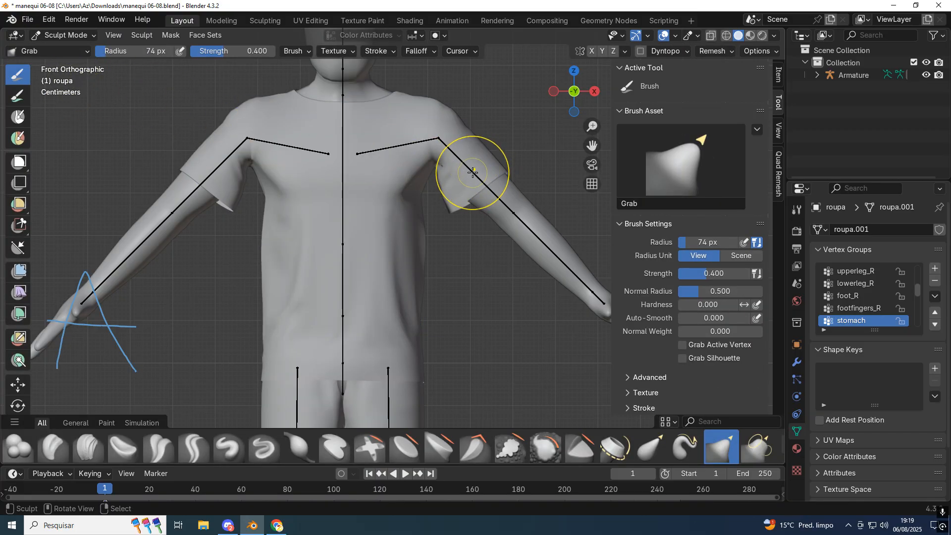
{"action": "key", "text": "ctrl+z"}
{"action": "left_click", "coordinate": [62, 35]}
{"action": "left_click", "coordinate": [69, 77]}
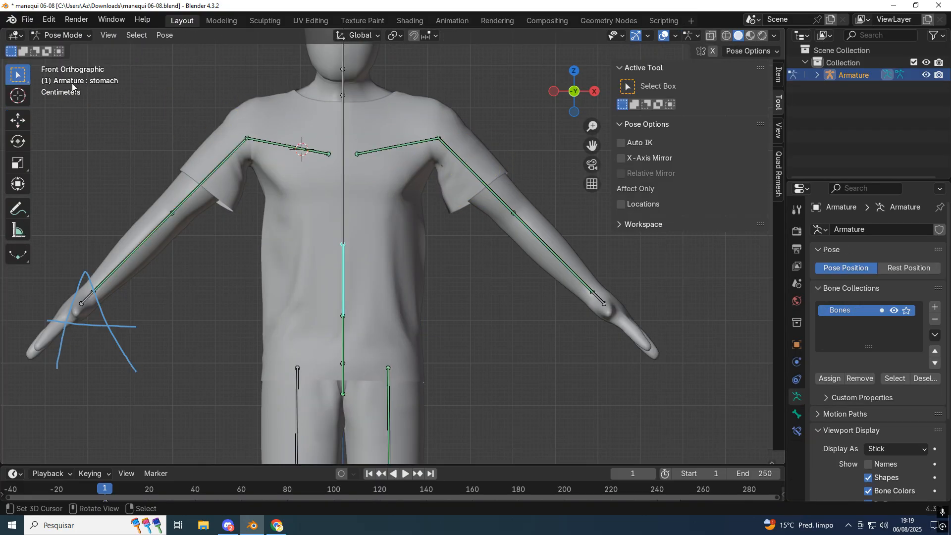
- Rotate the left upper arm bone down toward the torso and examine how the shirt deforms at the armpit
{"action": "left_click", "coordinate": [470, 181]}
{"action": "key", "text": "r"}
{"action": "left_click", "coordinate": [442, 186]}
{"action": "key", "text": "r"}
{"action": "left_click", "coordinate": [474, 178]}
{"action": "scroll", "coordinate": [441, 221], "scroll_direction": "up", "scroll_amount": 5}
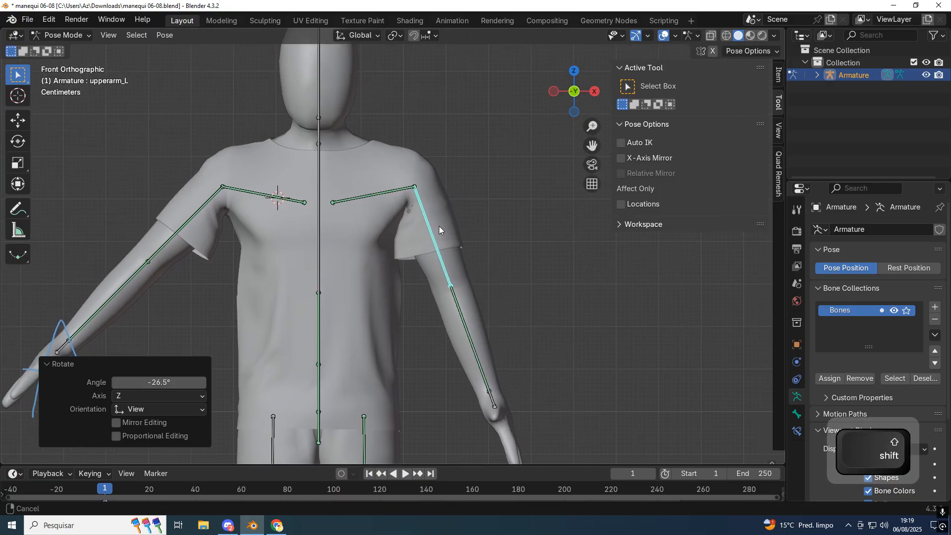
{"action": "middle_click_drag", "start_coordinate": [441, 221], "coordinate": [417, 228], "text": "shift"}
{"action": "scroll", "coordinate": [417, 228], "scroll_direction": "up", "scroll_amount": 2}
{"action": "key", "text": "r"}
{"action": "left_click", "coordinate": [464, 211]}
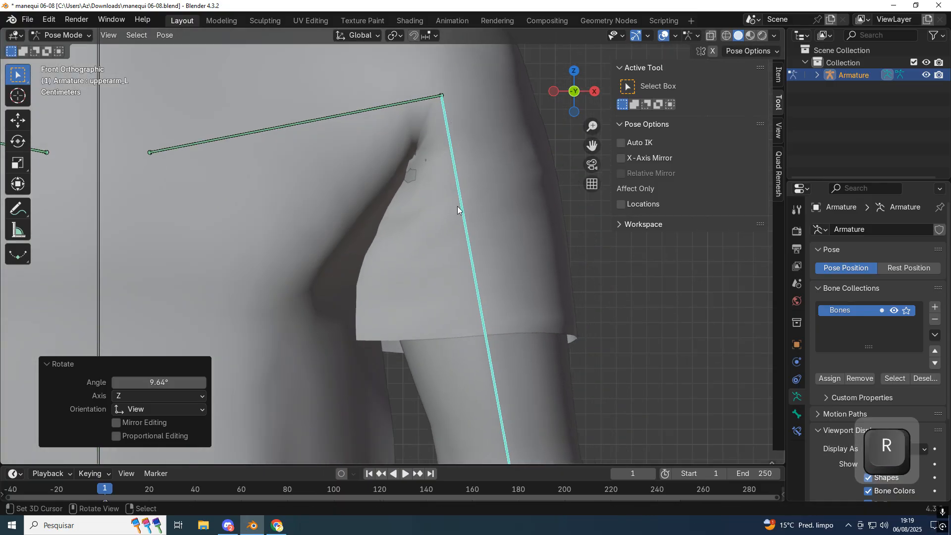
{"action": "scroll", "coordinate": [406, 161], "scroll_direction": "down", "scroll_amount": 4}
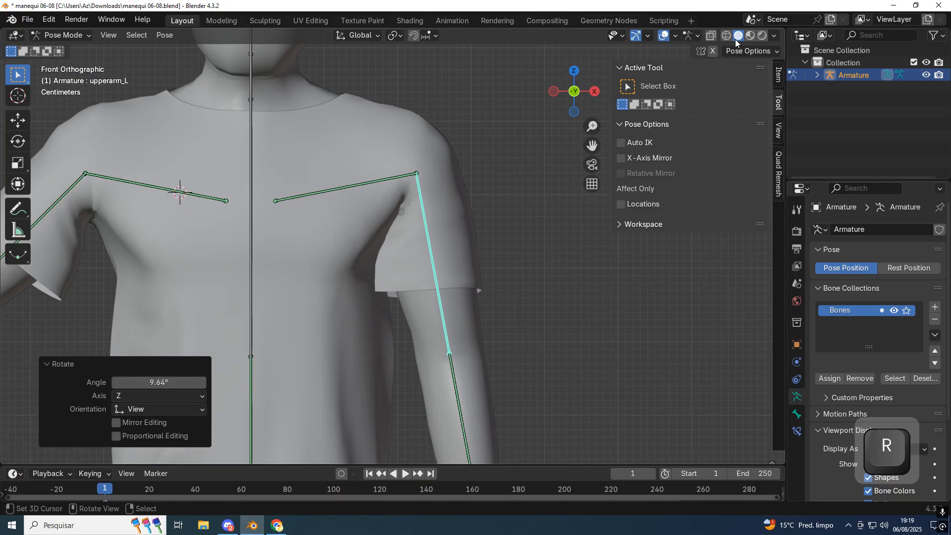
- Show the model in Material Preview shading and undo the left upper arm's rotations
{"action": "left_click", "coordinate": [750, 36]}
{"action": "middle_click_drag", "start_coordinate": [501, 130], "coordinate": [496, 133]}
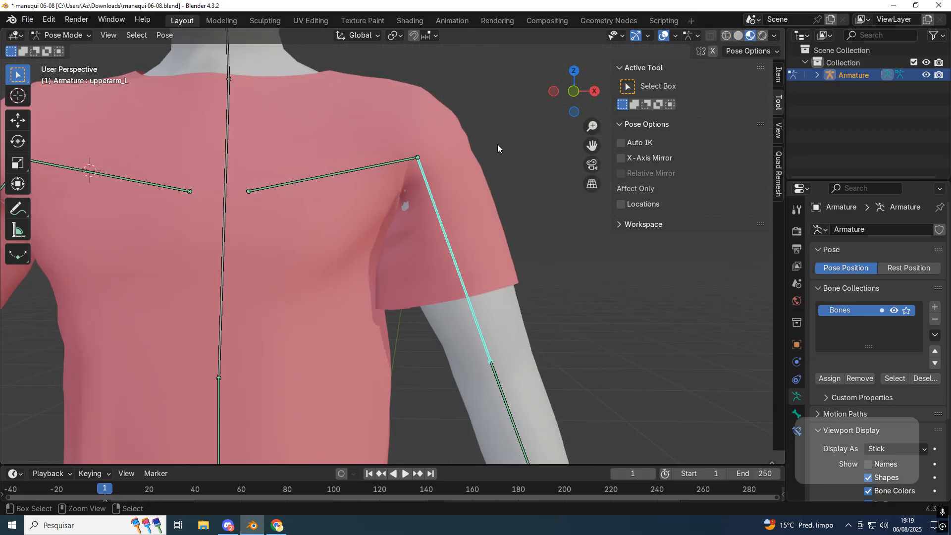
{"action": "key", "text": "ctrl+z"}
{"action": "key", "text": "ctrl+z"}
{"action": "scroll", "coordinate": [499, 149], "scroll_direction": "down", "scroll_amount": 5}
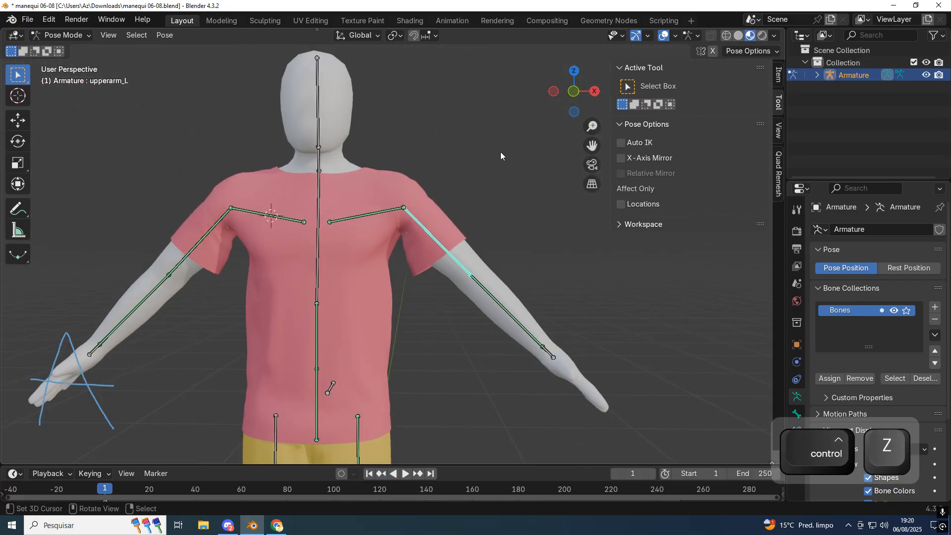
- Test-rotate the right upper leg bone in the side view to check the trousers, and undo the rotation
{"action": "key", "text": "KP_1"}
{"action": "middle_click_drag", "start_coordinate": [537, 165], "coordinate": [444, 67], "text": "shift"}
{"action": "left_click", "coordinate": [366, 280]}
{"action": "key", "text": "KP_1"}
{"action": "key", "text": "KP_3"}
{"action": "key", "text": "r"}
{"action": "left_click", "coordinate": [333, 275]}
{"action": "middle_click_drag", "start_coordinate": [333, 275], "coordinate": [436, 261]}
{"action": "key", "text": "ctrl+z"}
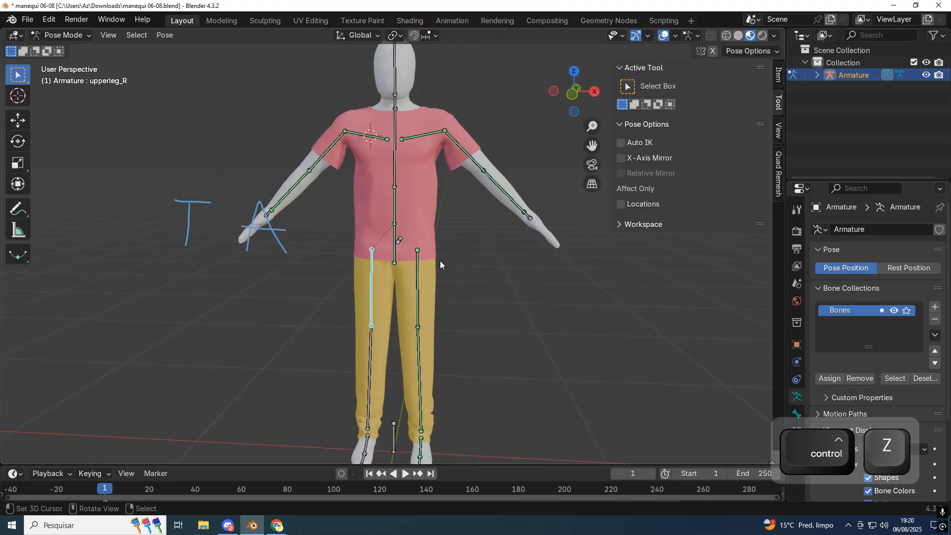
- Test-rotate the left and right upper arm bones in turn to check the sleeves, undoing each rotation
{"action": "left_click", "coordinate": [462, 142]}
{"action": "key", "text": "r"}
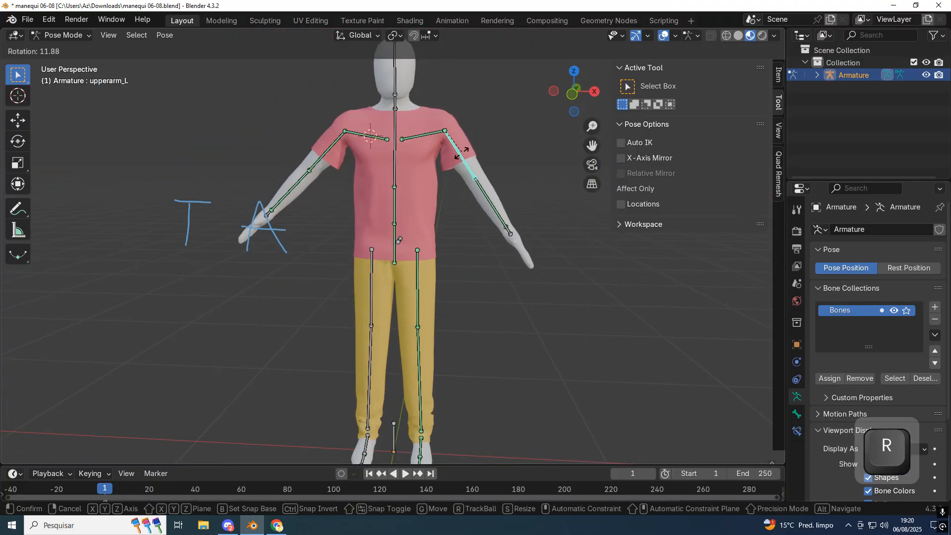
{"action": "left_click", "coordinate": [451, 167]}
{"action": "key", "text": "ctrl+z"}
{"action": "middle_click_drag", "start_coordinate": [387, 168], "coordinate": [316, 268], "text": "shift"}
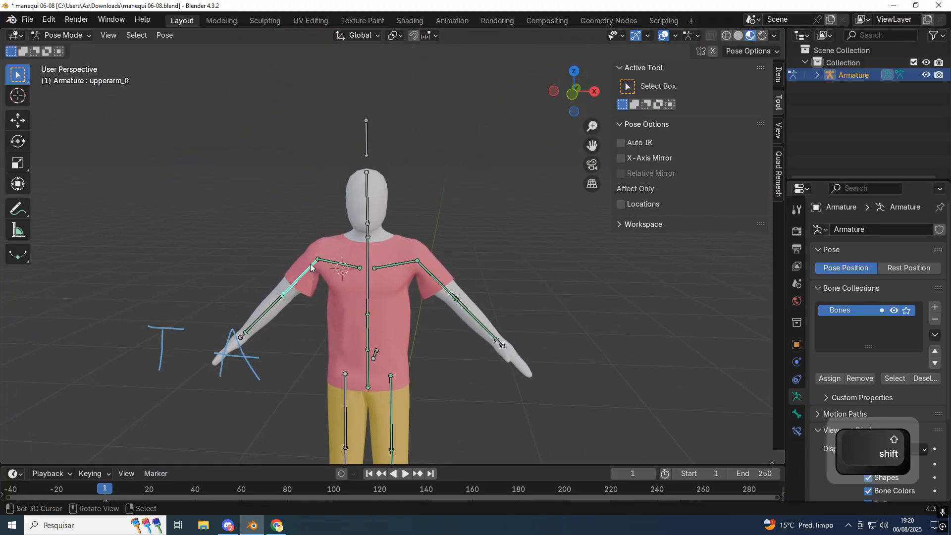
{"action": "key", "text": "KP_1"}
{"action": "key", "text": "r"}
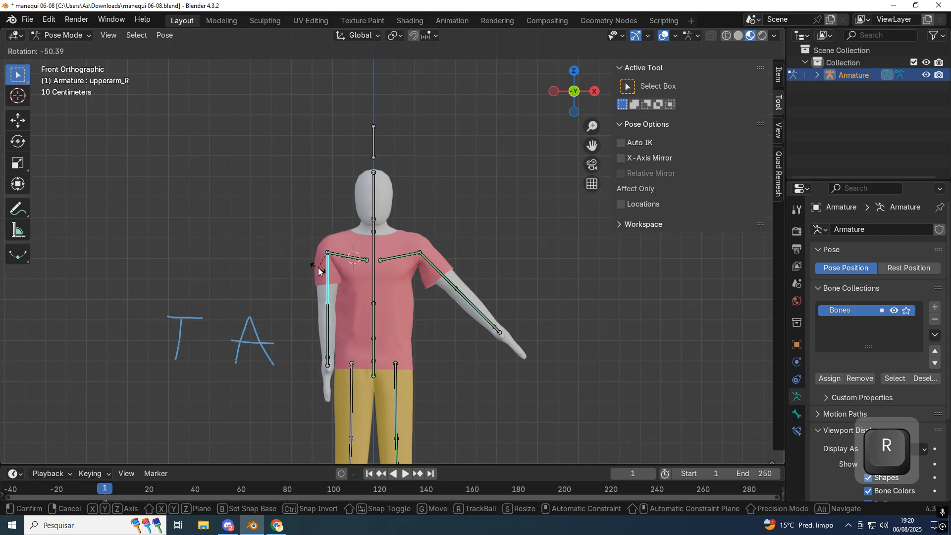
{"action": "left_click", "coordinate": [318, 268]}
{"action": "key", "text": "ctrl+z"}
- Test-bend the chest bone sideways in the front view and forward in the side view, undoing each rotation
{"action": "left_click", "coordinate": [373, 262]}
{"action": "key", "text": "r"}
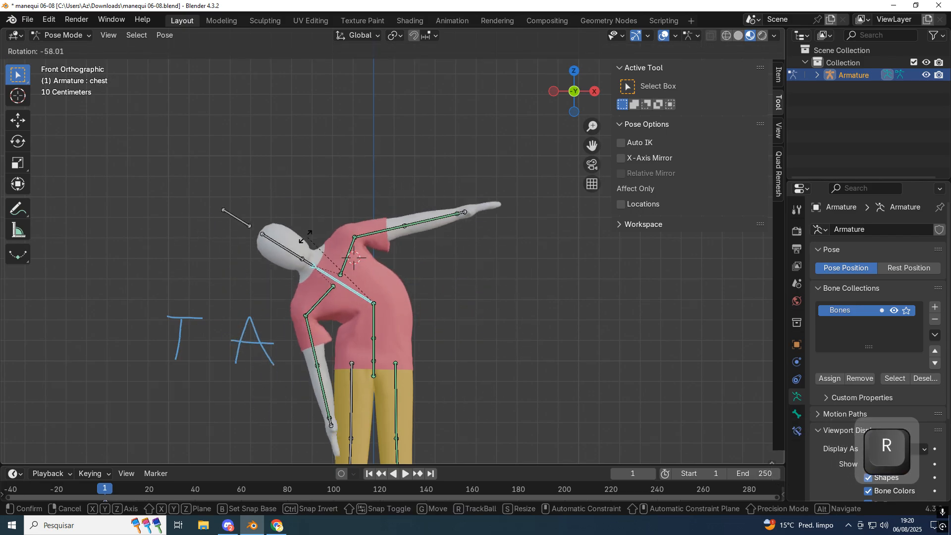
{"action": "left_click", "coordinate": [369, 233]}
{"action": "key", "text": "ctrl+z"}
{"action": "key", "text": "KP_1"}
{"action": "key", "text": "KP_3"}
{"action": "key", "text": "r"}
{"action": "left_click", "coordinate": [261, 238]}
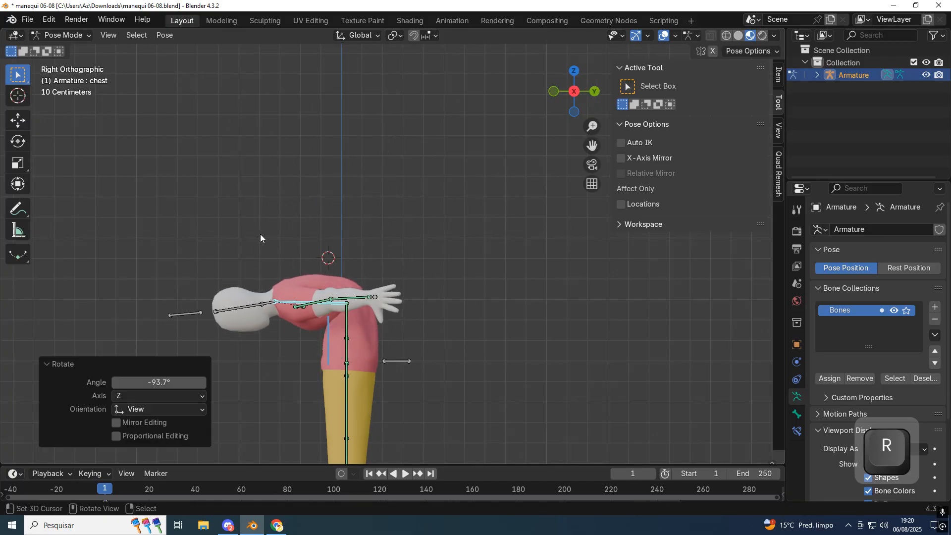
{"action": "key", "text": "ctrl+z"}
- Test-rotate the left upper arm bone again in a close view of the armpit, and undo the rotation
{"action": "middle_click_drag", "start_coordinate": [284, 251], "coordinate": [463, 255]}
{"action": "key", "text": "KP_1"}
{"action": "scroll", "coordinate": [486, 261], "scroll_direction": "up", "scroll_amount": 3}
{"action": "right_click", "coordinate": [483, 293]}
{"action": "middle_click_drag", "start_coordinate": [482, 293], "coordinate": [511, 254]}
{"action": "scroll", "coordinate": [478, 260], "scroll_direction": "up", "scroll_amount": 3}
{"action": "key", "text": "r"}
{"action": "left_click", "coordinate": [389, 188]}
{"action": "key", "text": "ctrl+z"}
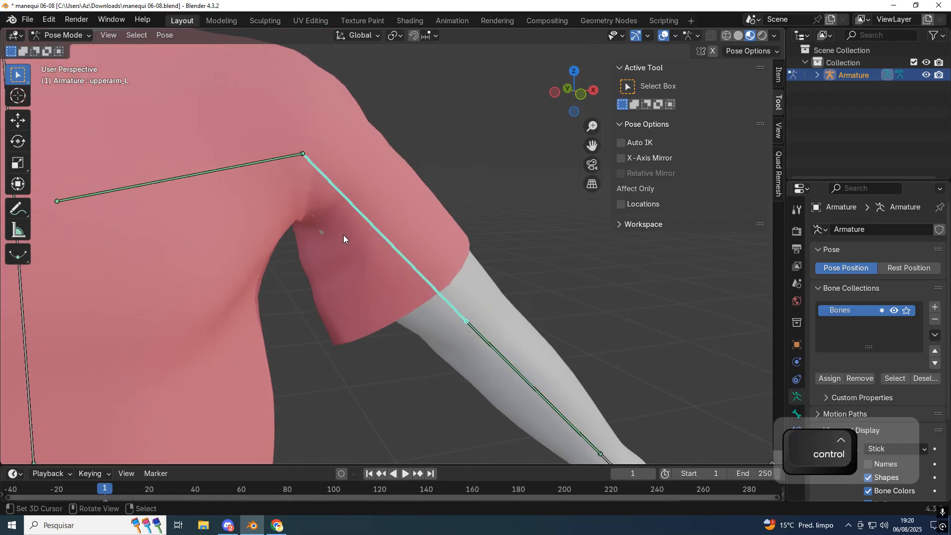
- Undo the posing and mode changes back to Weight Paint mode, including the weight smoothing on the clothing
{"action": "key", "text": "ctrl+z"}
{"action": "key", "text": "ctrl+z"}
{"action": "key", "text": "ctrl+z"}
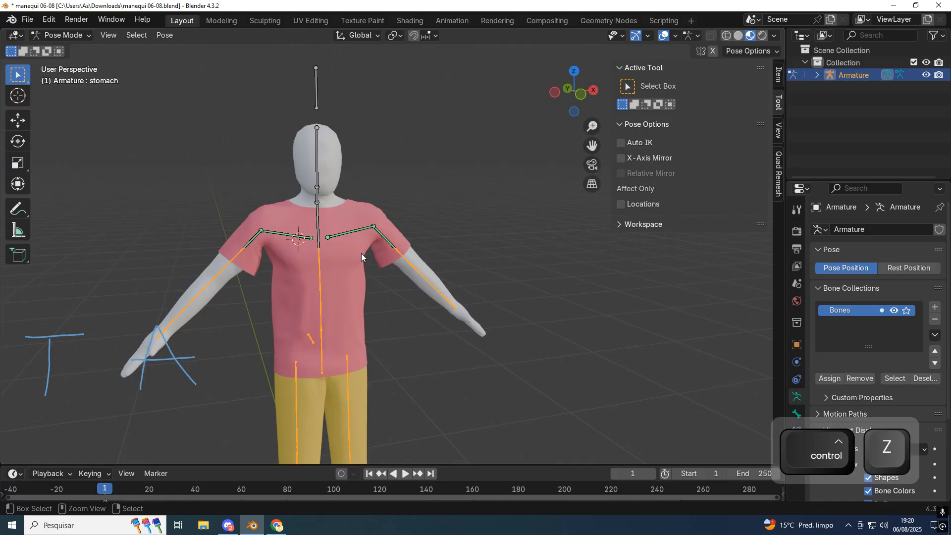
{"action": "key", "text": "ctrl+z"}
{"action": "key", "text": "ctrl+z"}
{"action": "key", "text": "ctrl+z"}
{"action": "key", "text": "ctrl+z"}
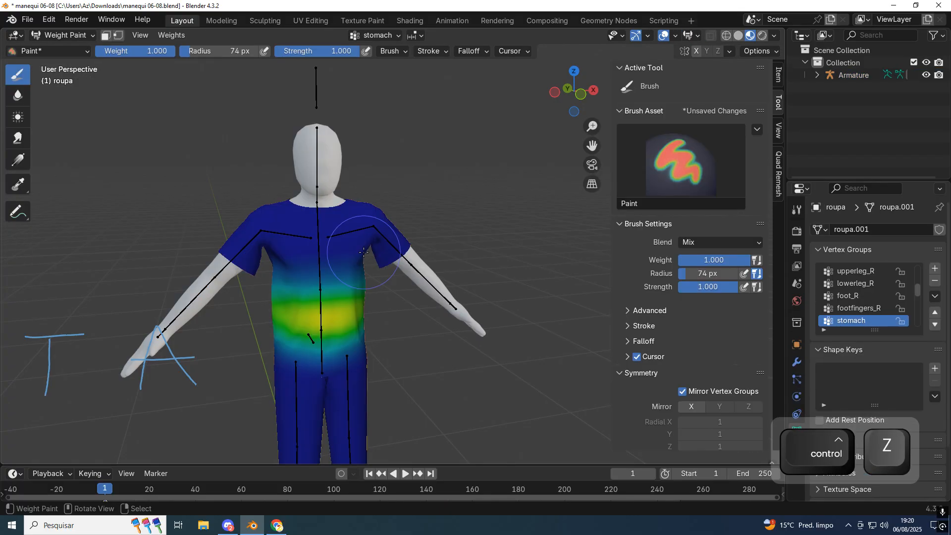
{"action": "key", "text": "KP_1"}
{"action": "key", "text": "ctrl+z"}
{"action": "scroll", "coordinate": [386, 276], "scroll_direction": "up", "scroll_amount": 2}
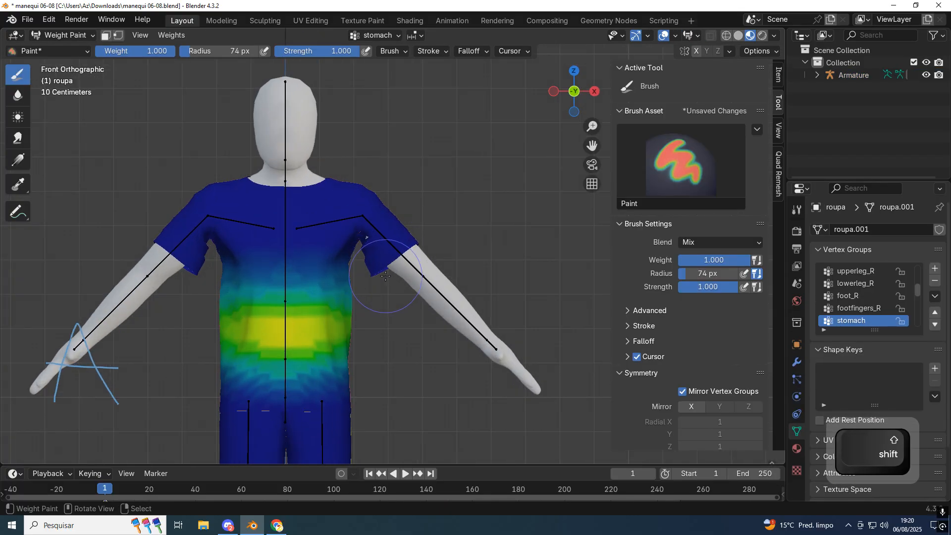
{"action": "key", "text": "ctrl+shift+z"}
{"action": "key", "text": "ctrl+z"}
- Smooth the clothing's vertex weights for all groups with 2 iterations and inspect the gradient on the torso
{"action": "scroll", "coordinate": [376, 287], "scroll_direction": "up", "scroll_amount": 3}
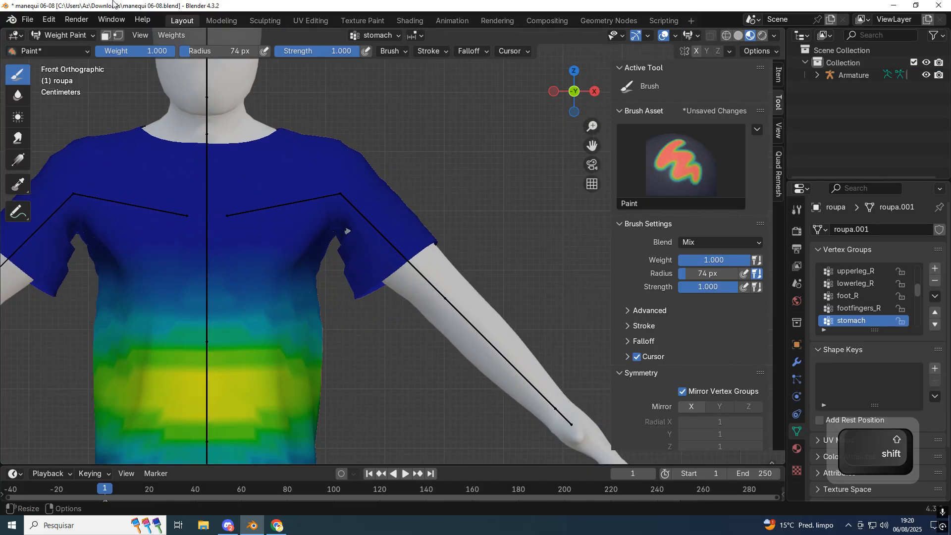
{"action": "left_click", "coordinate": [172, 36]}
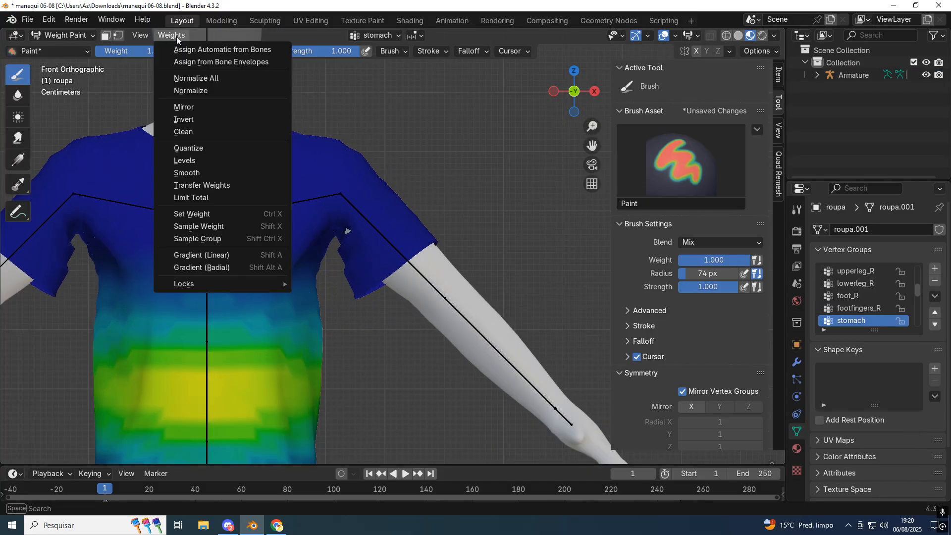
{"action": "left_click", "coordinate": [192, 174]}
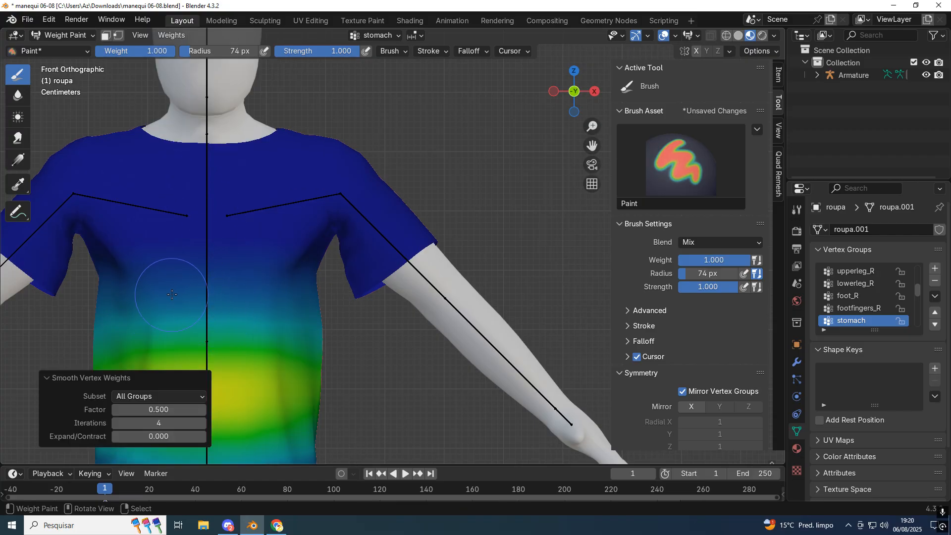
{"action": "scroll", "coordinate": [246, 354], "scroll_direction": "up", "scroll_amount": 3}
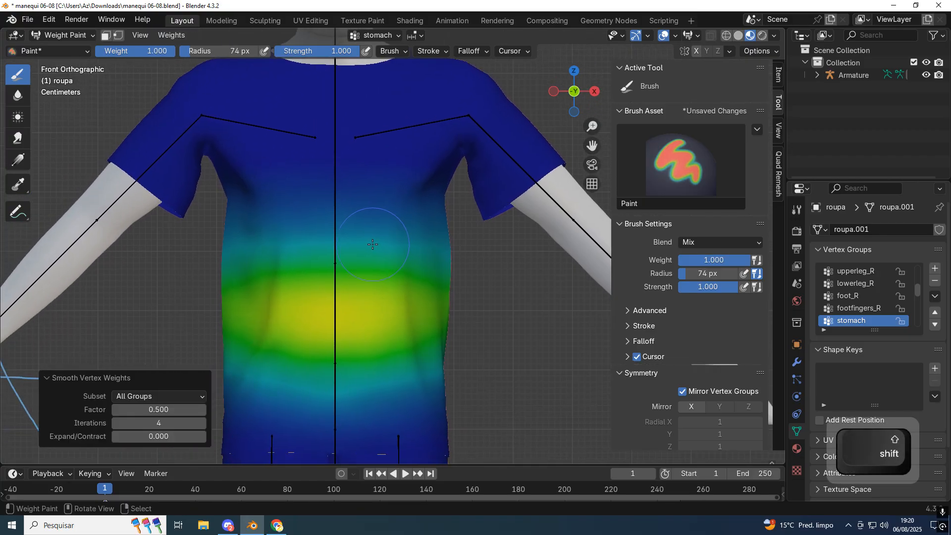
{"action": "left_click_drag", "start_coordinate": [176, 423], "coordinate": [149, 423]}
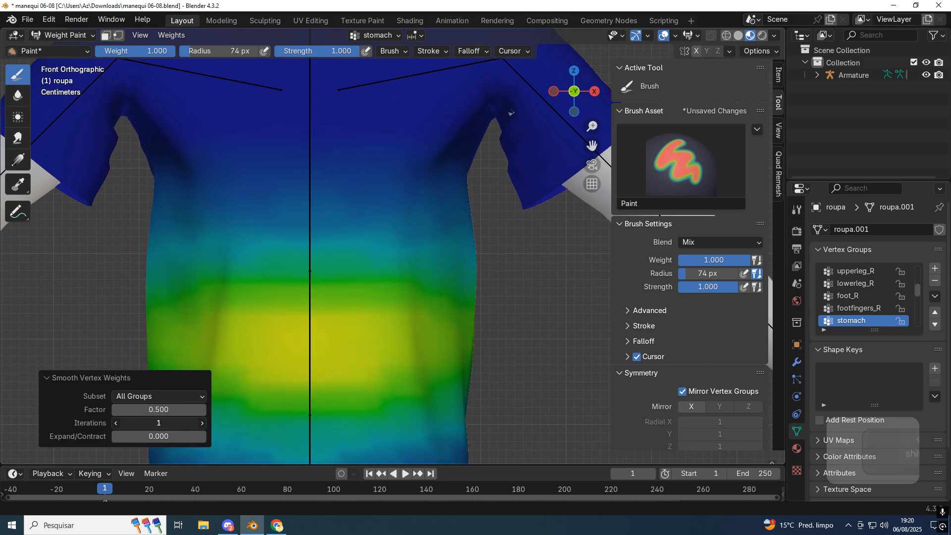
{"action": "left_click_drag", "start_coordinate": [202, 424], "coordinate": [174, 424]}
{"action": "left_click", "coordinate": [202, 424]}
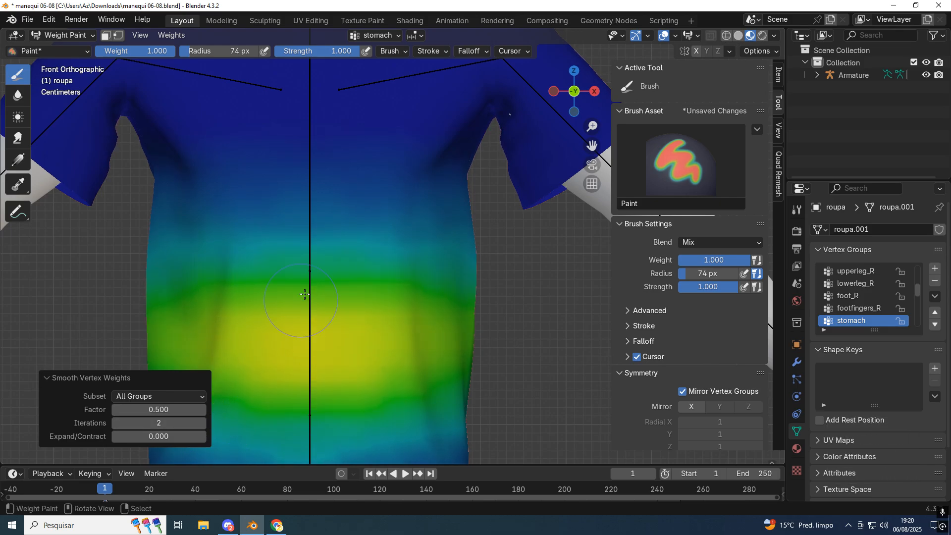
{"action": "middle_click_drag", "start_coordinate": [318, 260], "coordinate": [335, 272]}
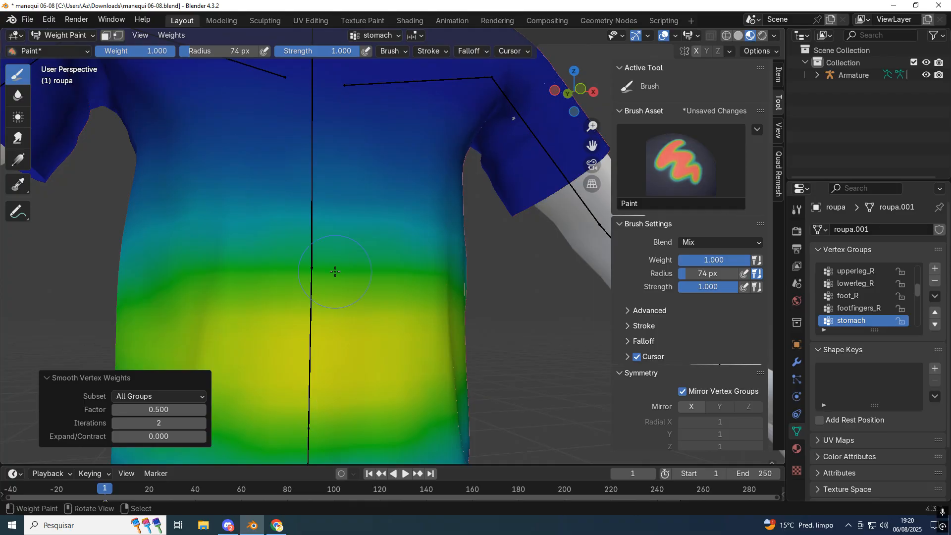
- Examine the stomach weight gradient across the front of the clothing, from the chest down to the hips
{"action": "key", "text": "KP_1"}
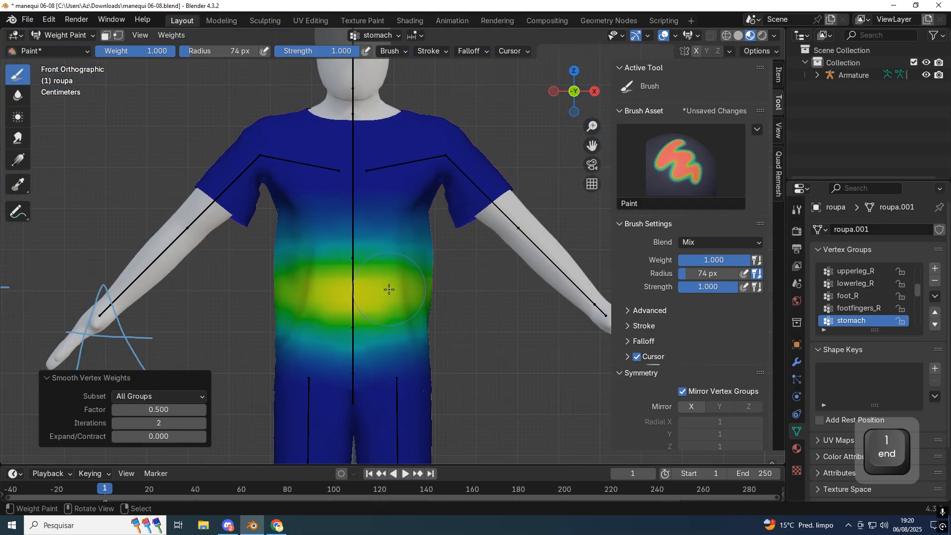
{"action": "scroll", "coordinate": [380, 319], "scroll_direction": "up", "scroll_amount": 1}
{"action": "middle_click_drag", "start_coordinate": [360, 346], "coordinate": [373, 261], "text": "shift"}
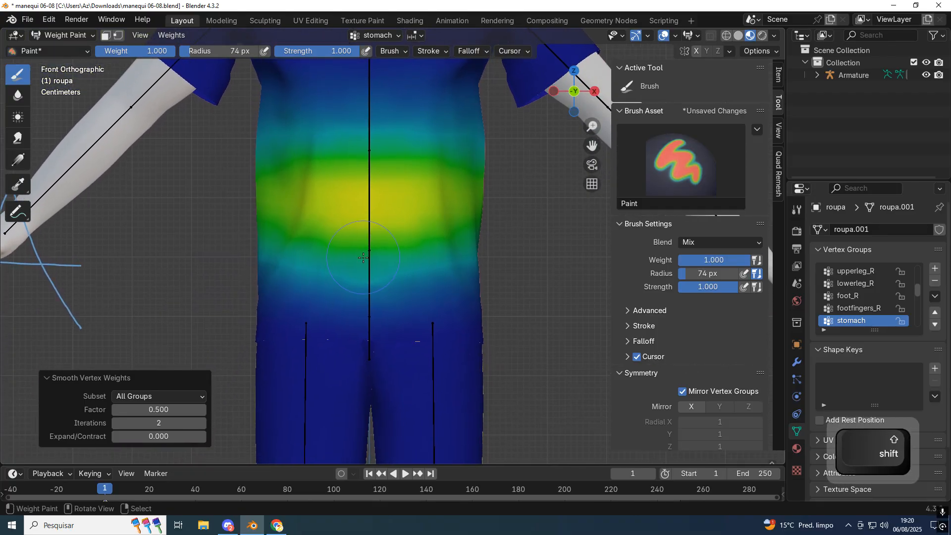
{"action": "scroll", "coordinate": [374, 261], "scroll_direction": "down", "scroll_amount": 1}
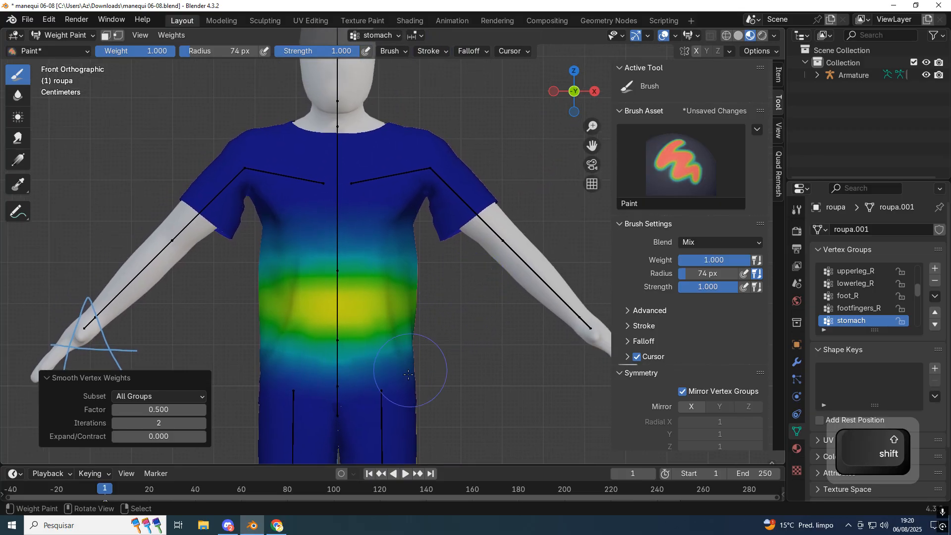
{"action": "scroll", "coordinate": [411, 297], "scroll_direction": "up", "scroll_amount": 2}
{"action": "middle_click_drag", "start_coordinate": [436, 317], "coordinate": [384, 264], "text": "shift"}
{"action": "scroll", "coordinate": [435, 181], "scroll_direction": "down", "scroll_amount": 1}
{"action": "scroll", "coordinate": [382, 190], "scroll_direction": "up", "scroll_amount": 2}
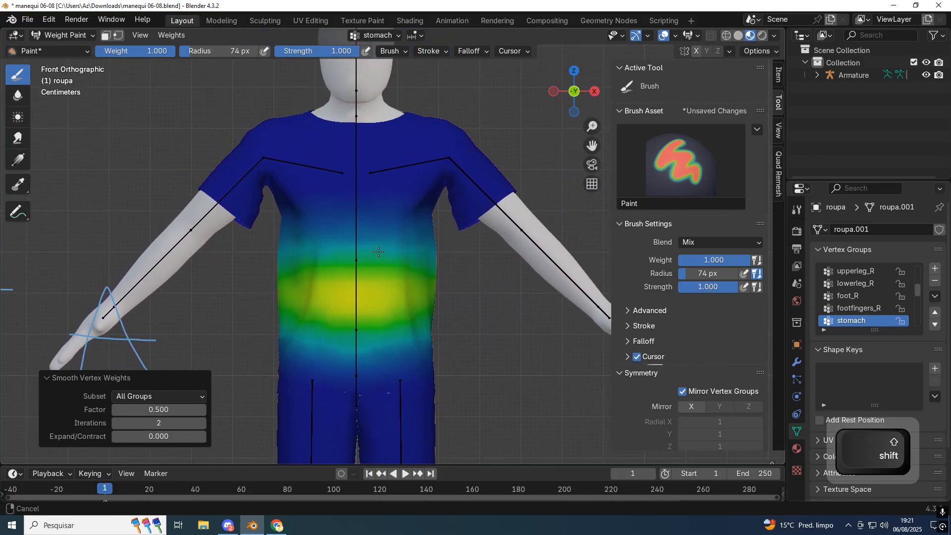
{"action": "middle_click_drag", "start_coordinate": [382, 190], "coordinate": [382, 255], "text": "shift"}
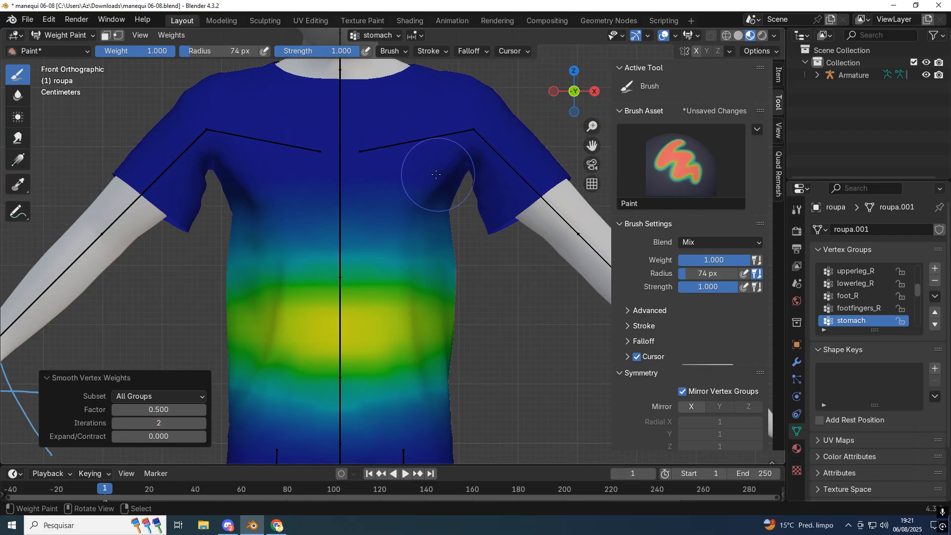
- Erase the stomach group's weight across the chest and underarms of the shirt with subtracting brush strokes in the front view
{"action": "left_click_drag", "start_coordinate": [270, 202], "coordinate": [293, 205], "text": "ctrl"}
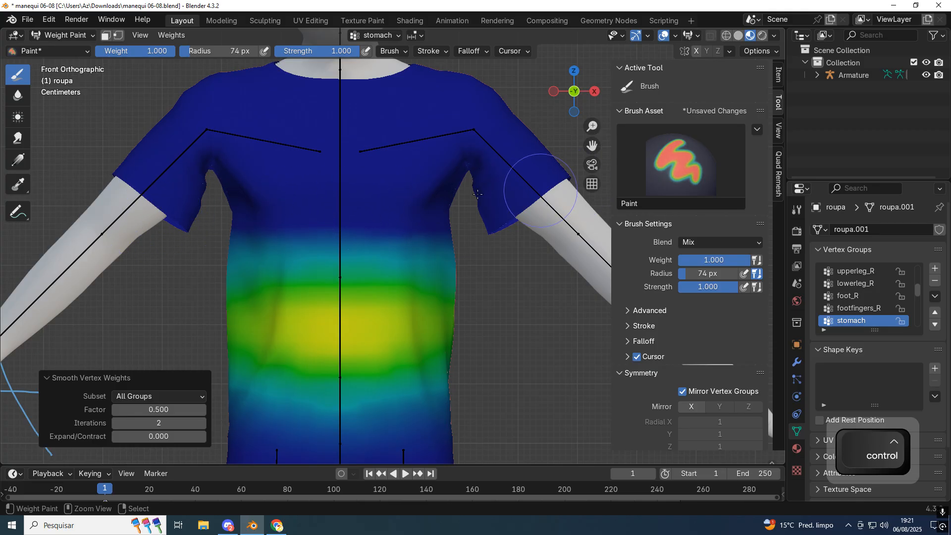
{"action": "left_click_drag", "start_coordinate": [153, 191], "coordinate": [462, 200]}
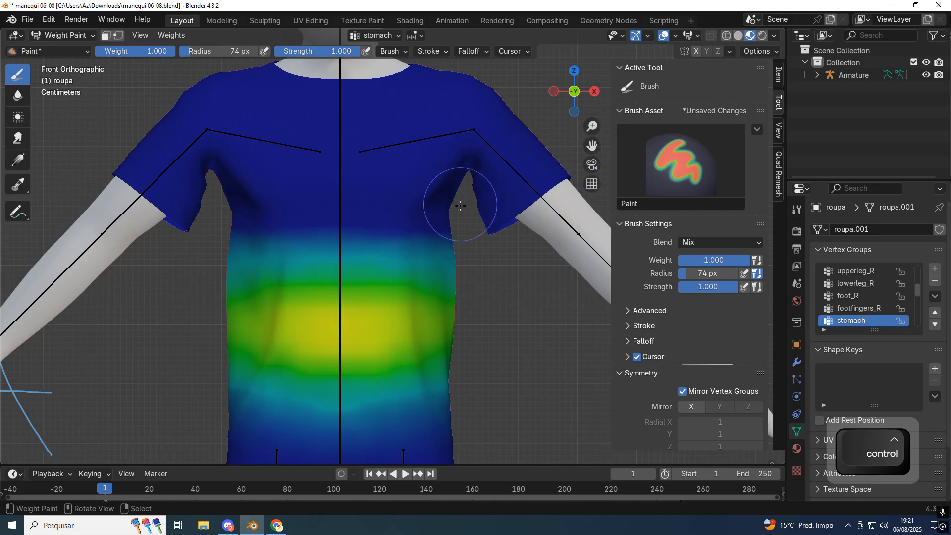
{"action": "middle_click_drag", "start_coordinate": [434, 290], "coordinate": [414, 271], "text": "alt"}
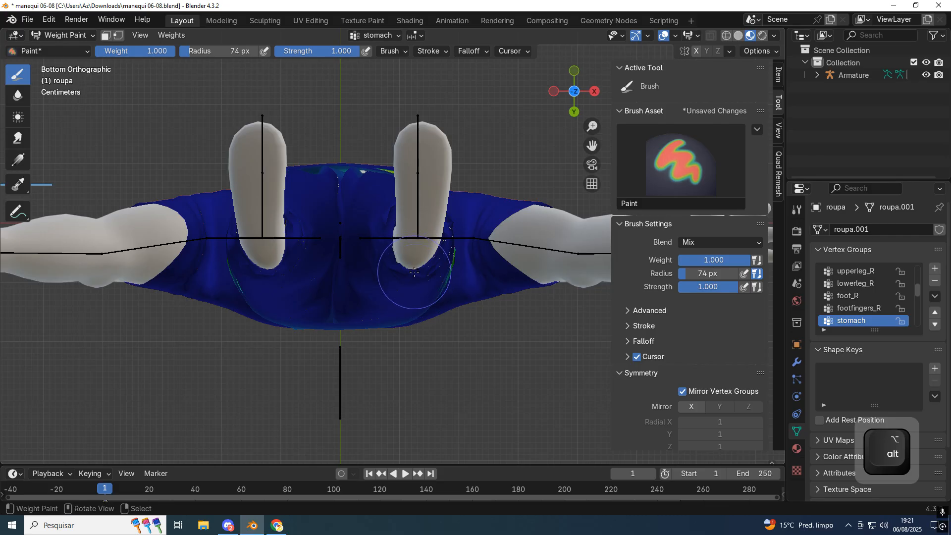
{"action": "key", "text": "KP_7"}
{"action": "key", "text": "KP_1"}
- Enable Topology Mirror in the weight painting symmetry settings
{"action": "middle_click_drag", "start_coordinate": [520, 156], "coordinate": [432, 213], "text": "shift"}
{"action": "scroll", "coordinate": [703, 422], "scroll_direction": "down", "scroll_amount": 3}
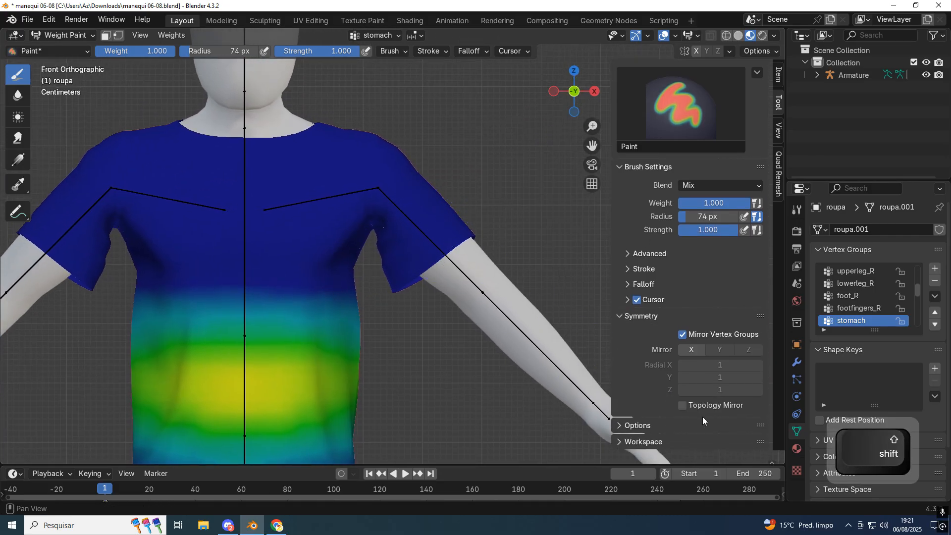
{"action": "scroll", "coordinate": [335, 342], "scroll_direction": "down", "scroll_amount": 1}
{"action": "left_click", "coordinate": [683, 405]}
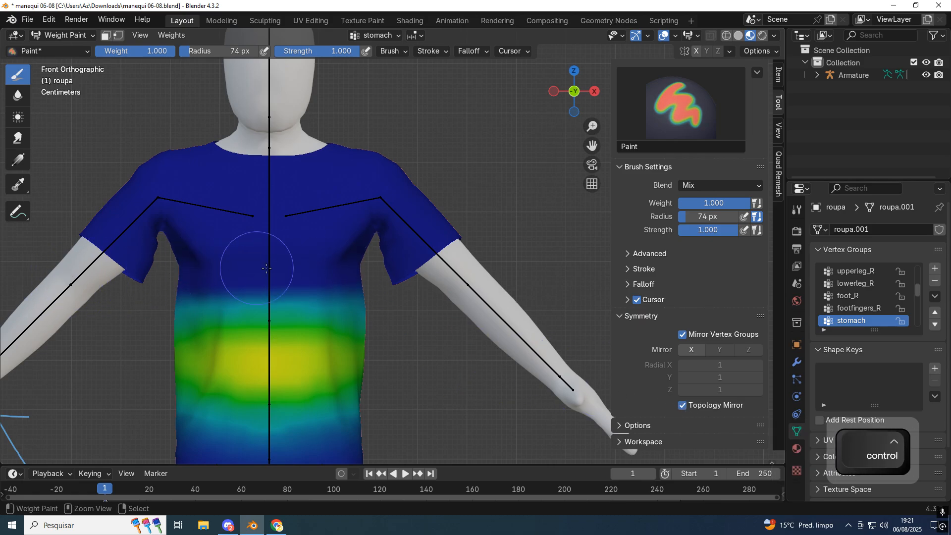
- Undo and redo through the recent mode changes to return to the armature in Object Mode
{"action": "scroll", "coordinate": [412, 258], "scroll_direction": "up", "scroll_amount": 3}
{"action": "key", "text": "ctrl+z"}
{"action": "key", "text": "ctrl+z"}
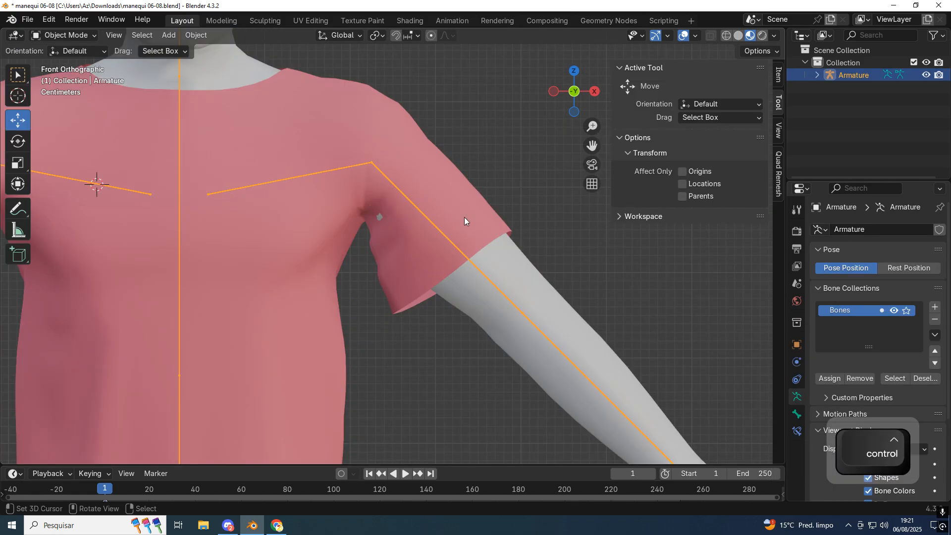
{"action": "key", "text": "ctrl+shift+z"}
{"action": "key", "text": "ctrl+shift+z"}
{"action": "key", "text": "ctrl+z"}
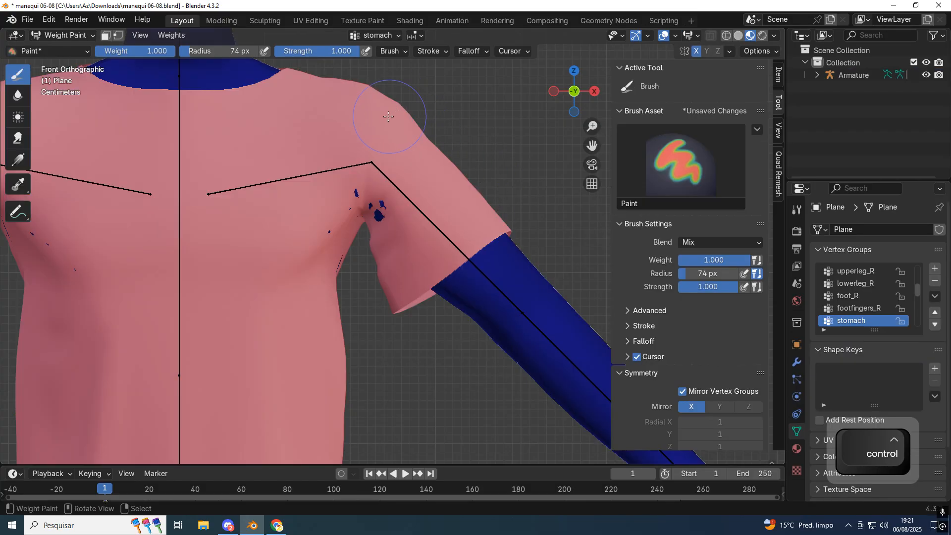
{"action": "key", "text": "ctrl+shift+z"}
{"action": "key", "text": "ctrl+z"}
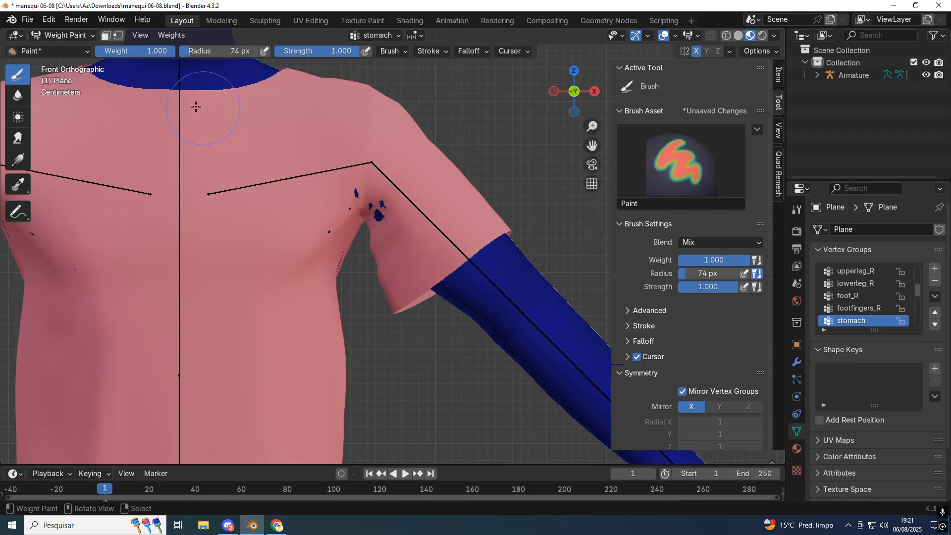
{"action": "left_click", "coordinate": [92, 36]}
{"action": "key", "text": "ctrl+shift+z"}
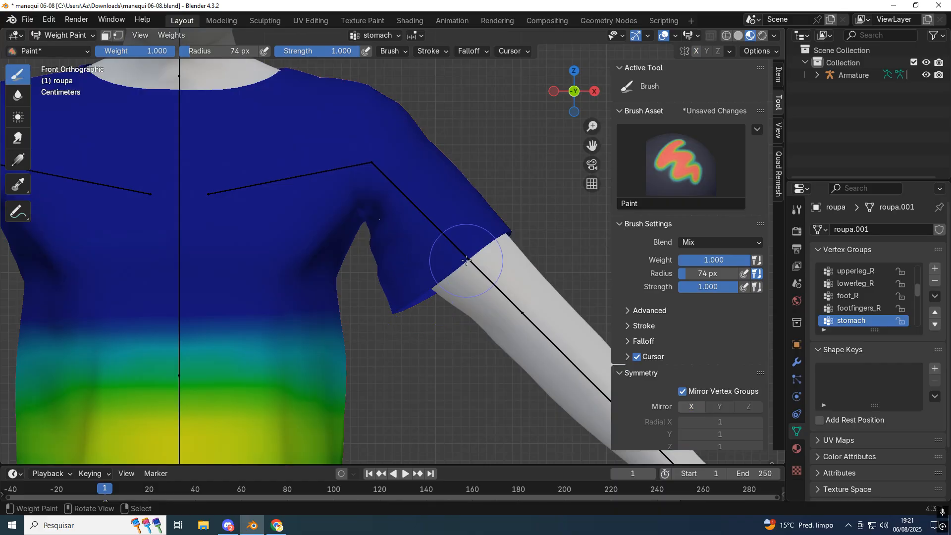
{"action": "key", "text": "ctrl+z"}
- Put the armature in Pose Mode, return to weight painting the clothing, and select the left upper arm bone
{"action": "left_click", "coordinate": [64, 35]}
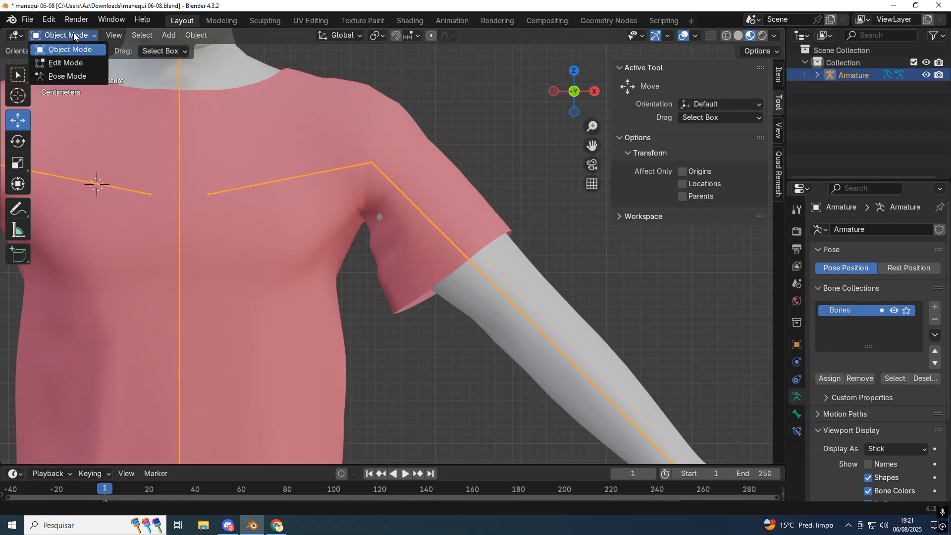
{"action": "left_click", "coordinate": [62, 75]}
{"action": "right_click", "coordinate": [400, 257]}
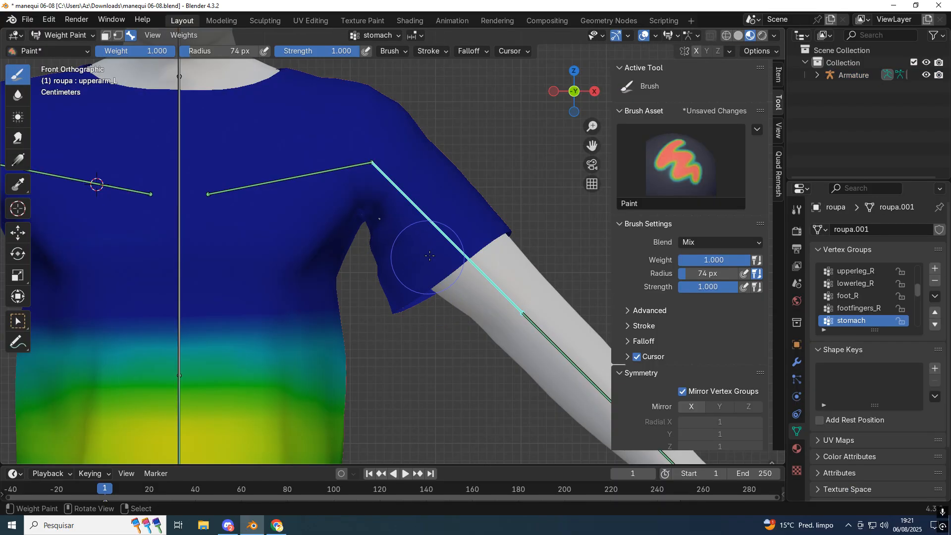
{"action": "right_click", "coordinate": [556, 346]}
{"action": "right_click", "coordinate": [456, 248]}
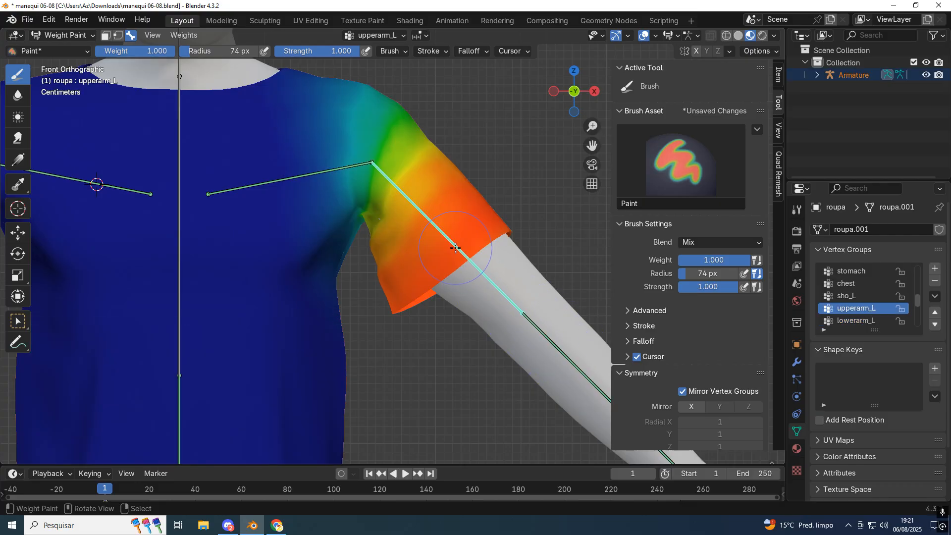
- Test-rotate the left upper arm bone while viewing the sleeve and armpit, and undo the rotation
{"action": "scroll", "coordinate": [495, 148], "scroll_direction": "up", "scroll_amount": 5}
{"action": "scroll", "coordinate": [376, 164], "scroll_direction": "down", "scroll_amount": 3}
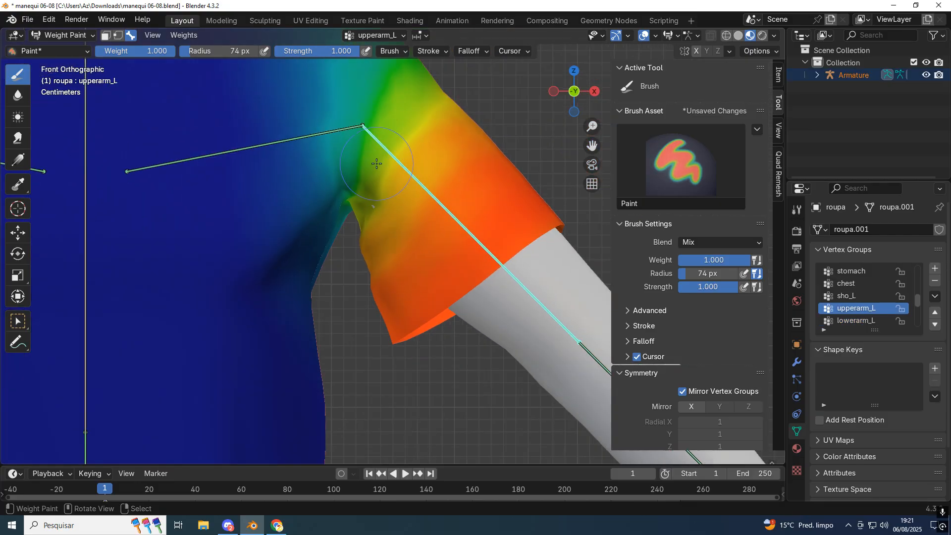
{"action": "scroll", "coordinate": [377, 164], "scroll_direction": "down", "scroll_amount": 3}
{"action": "middle_click_drag", "start_coordinate": [378, 164], "coordinate": [413, 161]}
{"action": "key", "text": "r"}
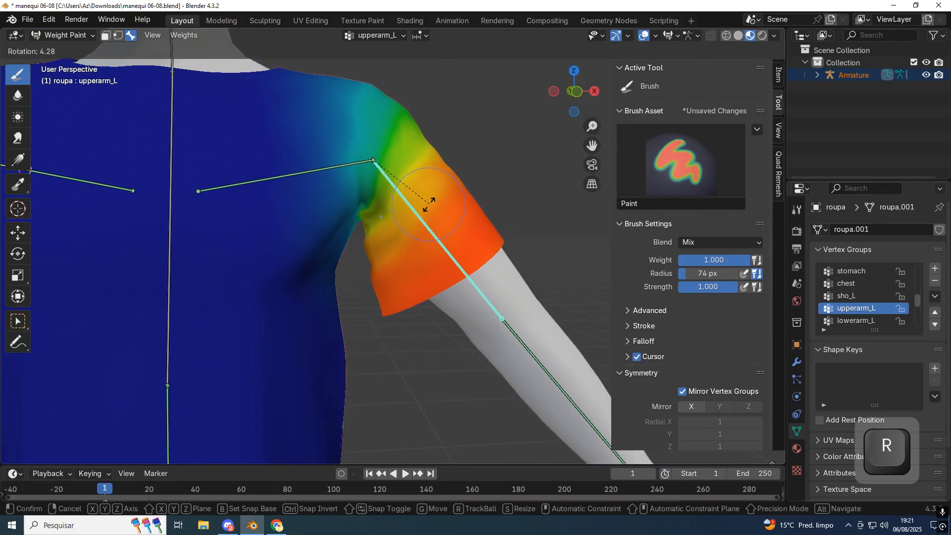
{"action": "left_click", "coordinate": [409, 219]}
{"action": "key", "text": "ctrl+z"}
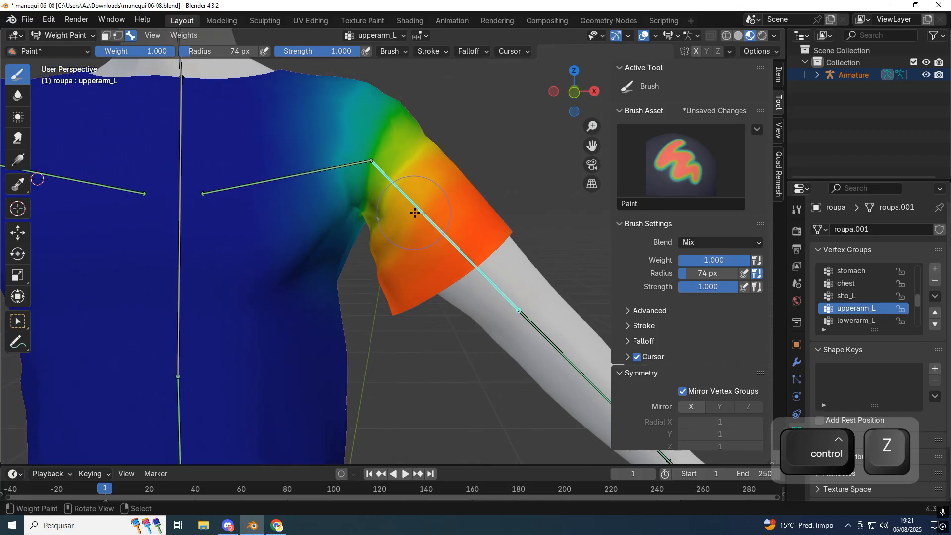
- Dab full weight onto the left sleeve beside the armpit, and test-rotate the upper arm bone twice, undoing both rotations
{"action": "left_click", "coordinate": [395, 219]}
{"action": "key", "text": "r"}
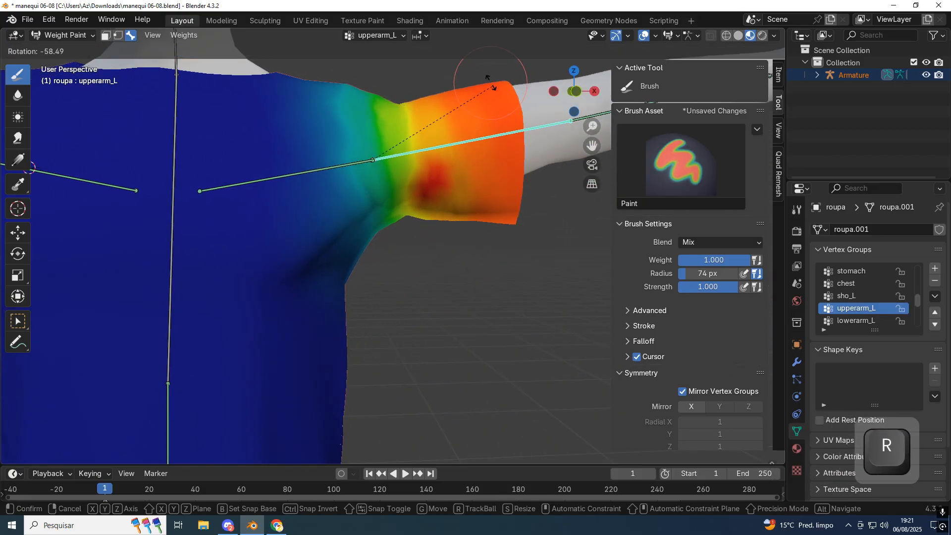
{"action": "left_click", "coordinate": [432, 217]}
{"action": "scroll", "coordinate": [431, 217], "scroll_direction": "up", "scroll_amount": 2}
{"action": "key", "text": "r"}
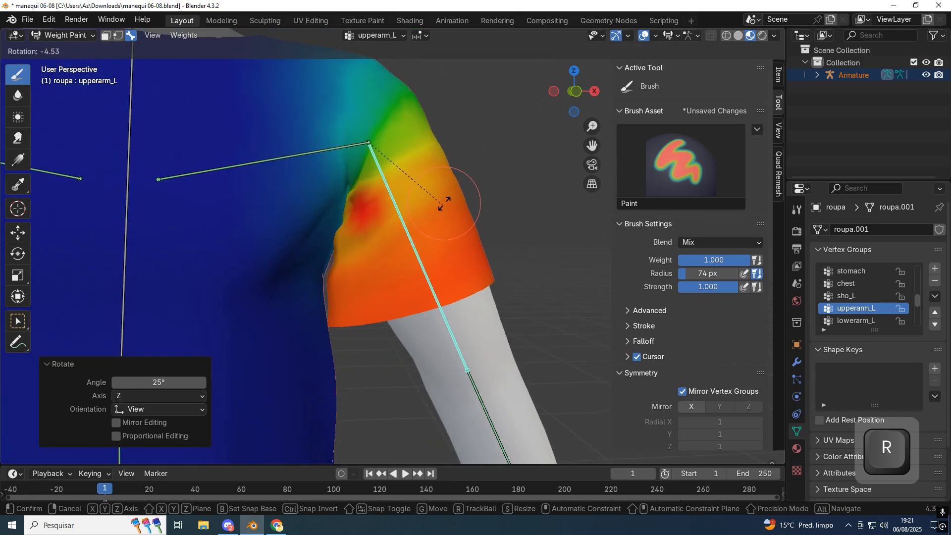
{"action": "left_click", "coordinate": [471, 89]}
{"action": "key", "text": "ctrl+z"}
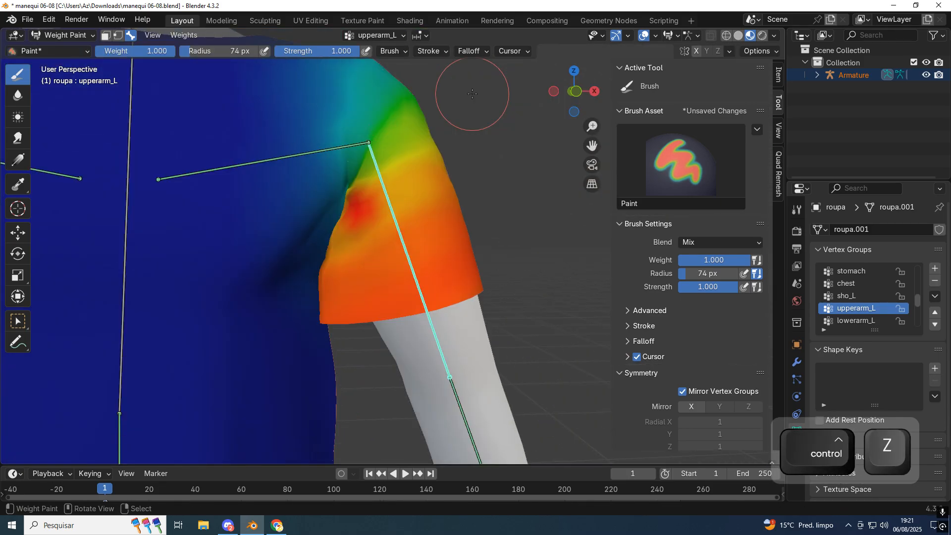
{"action": "key", "text": "KP_1"}
{"action": "key", "text": "ctrl+z"}
- Select the left shoulder bone, test-rotate it in the front view, and undo the rotation
{"action": "scroll", "coordinate": [425, 192], "scroll_direction": "down", "scroll_amount": 5}
{"action": "middle_click_drag", "start_coordinate": [335, 195], "coordinate": [392, 223], "text": "shift"}
{"action": "left_click", "coordinate": [404, 235], "text": "shift"}
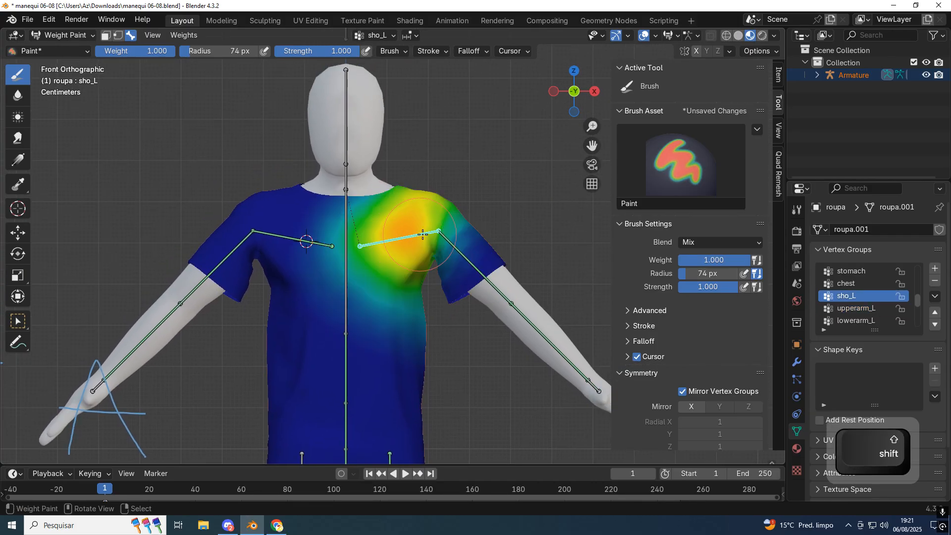
{"action": "key", "text": "r"}
{"action": "left_click", "coordinate": [448, 213]}
{"action": "key", "text": "ctrl+z"}
- Select the left upper leg bone and rotate it outward by about 59.7° in the front view
{"action": "middle_click_drag", "start_coordinate": [397, 371], "coordinate": [386, 108], "text": "shift"}
{"action": "right_click", "coordinate": [382, 223]}
{"action": "key", "text": "r"}
{"action": "left_click", "coordinate": [309, 253]}
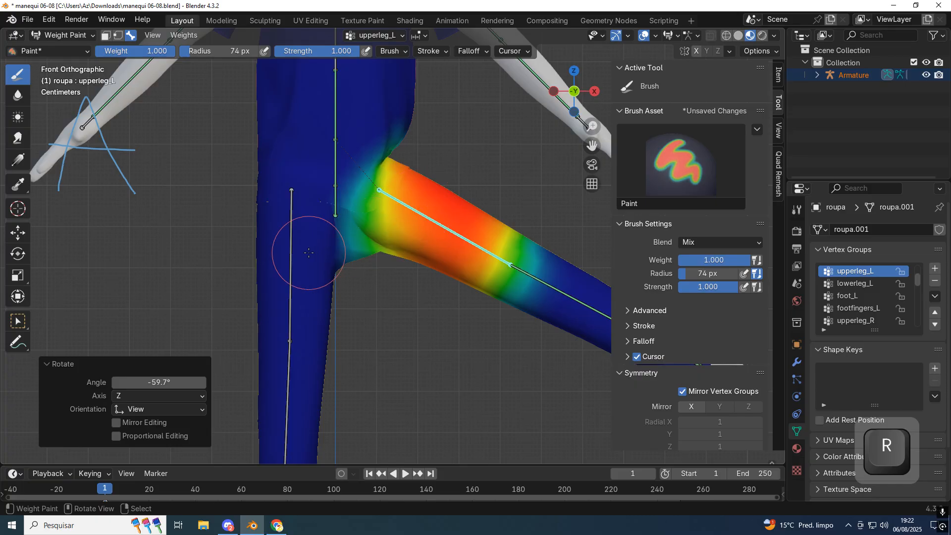
- Rotate the right upper leg bone outward by about 50.2° and check the spread legs from several angles
{"action": "right_click", "coordinate": [291, 243]}
{"action": "key", "text": "r"}
{"action": "left_click", "coordinate": [252, 225]}
{"action": "middle_click_drag", "start_coordinate": [253, 226], "coordinate": [323, 227]}
{"action": "key", "text": "KP_1"}
{"action": "key", "text": "KP_3"}
{"action": "key", "text": "KP_1"}
{"action": "scroll", "coordinate": [436, 215], "scroll_direction": "down", "scroll_amount": 2}
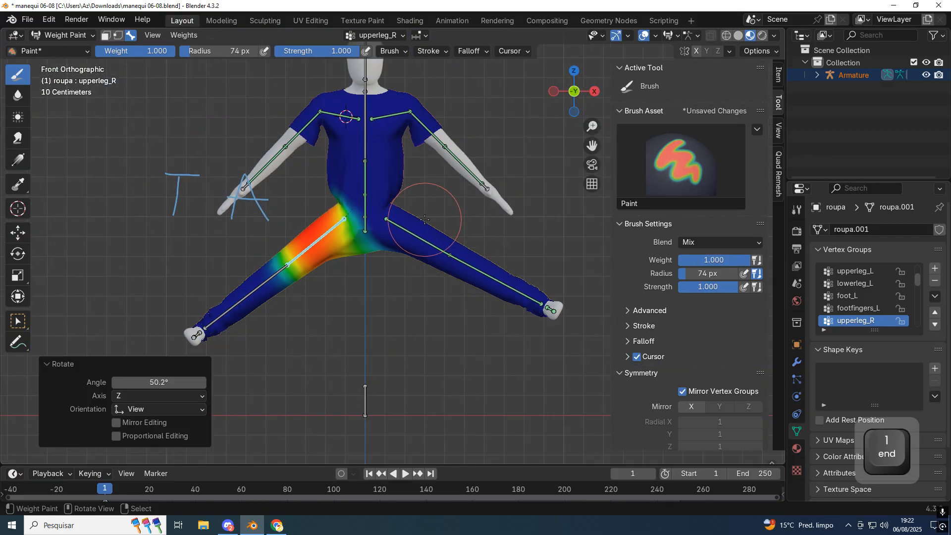
{"action": "middle_click_drag", "start_coordinate": [423, 205], "coordinate": [415, 259]}
{"action": "key", "text": "KP_1"}
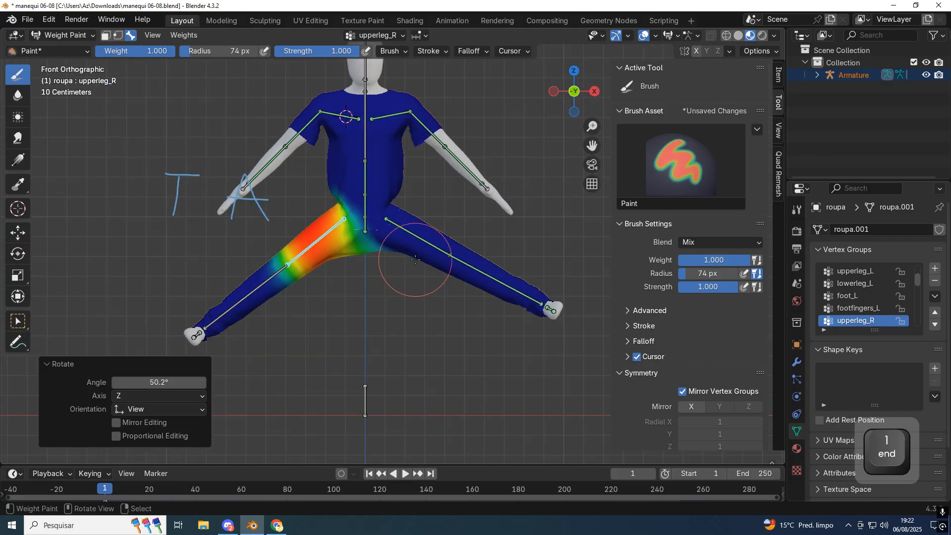
- Raise the left upper arm bone by about 88.8° and try rotating the right upper arm bone
{"action": "left_click", "coordinate": [433, 127], "text": "ctrl"}
{"action": "key", "text": "r"}
{"action": "left_click", "coordinate": [445, 84]}
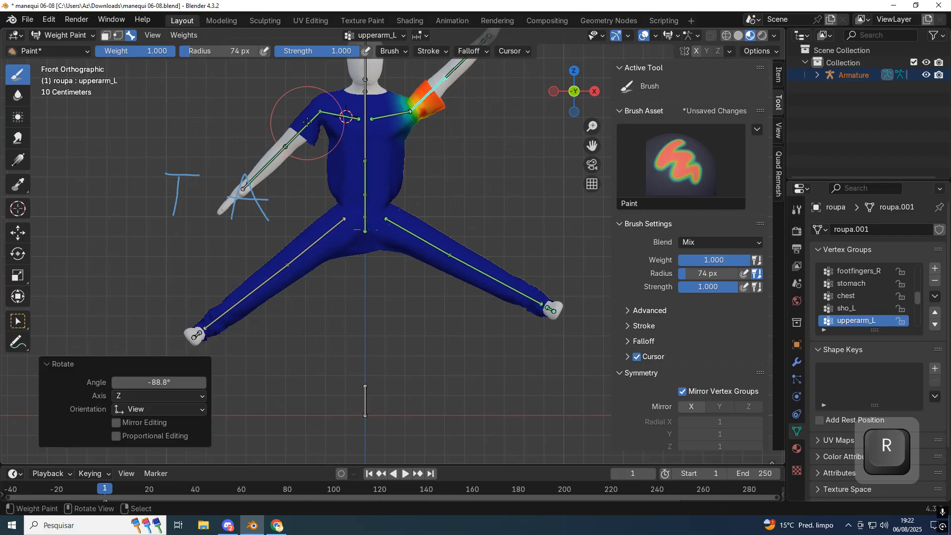
{"action": "left_click", "coordinate": [307, 121], "text": "ctrl"}
{"action": "key", "text": "r"}
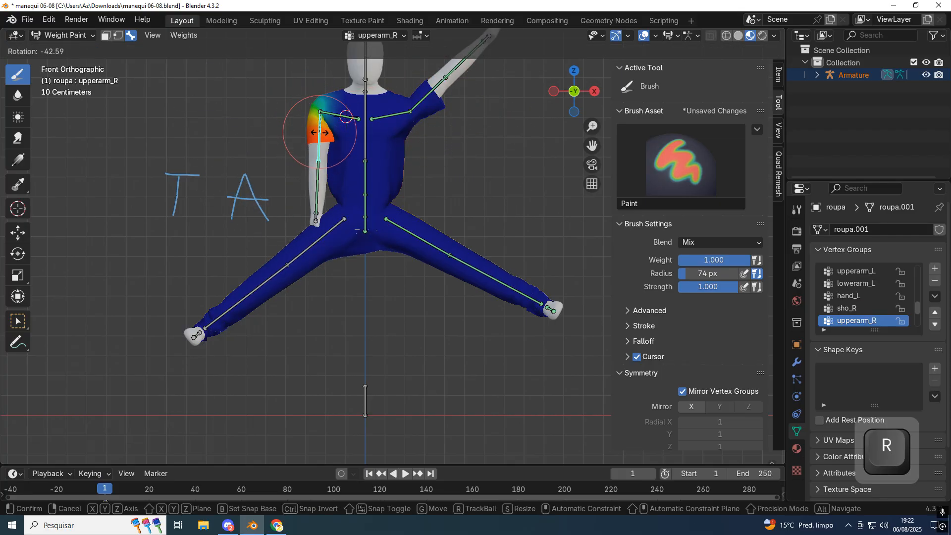
{"action": "left_click", "coordinate": [346, 117]}
- Examine the posed clothing at the crotch from below and at the right shoulder from the front
{"action": "scroll", "coordinate": [361, 212], "scroll_direction": "up", "scroll_amount": 5}
{"action": "middle_click_drag", "start_coordinate": [361, 212], "coordinate": [380, 99]}
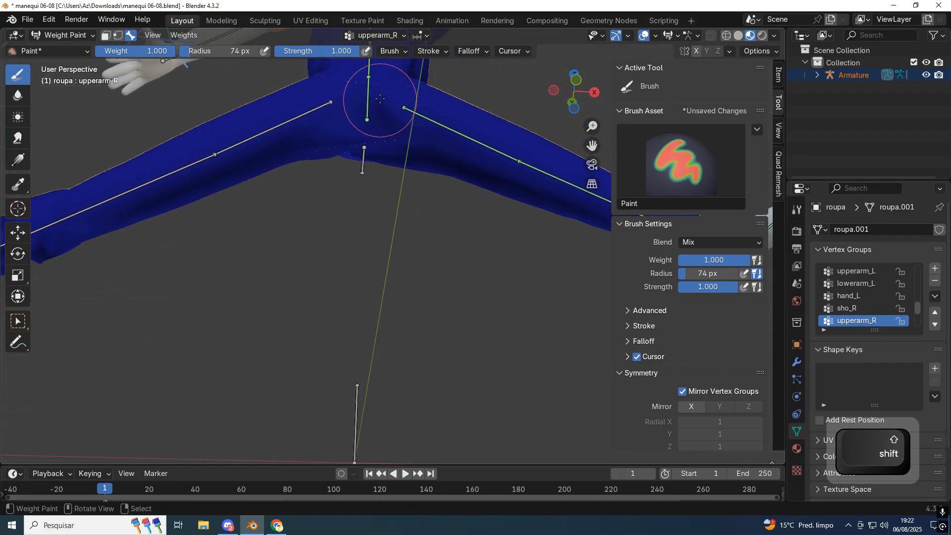
{"action": "scroll", "coordinate": [380, 100], "scroll_direction": "down", "scroll_amount": 4}
{"action": "mouse_move", "coordinate": [350, 213]}
{"action": "middle_mouse_down"}
{"action": "mouse_move", "coordinate": [336, 229]}
{"action": "mouse_move", "coordinate": [354, 219]}
{"action": "middle_mouse_up"}
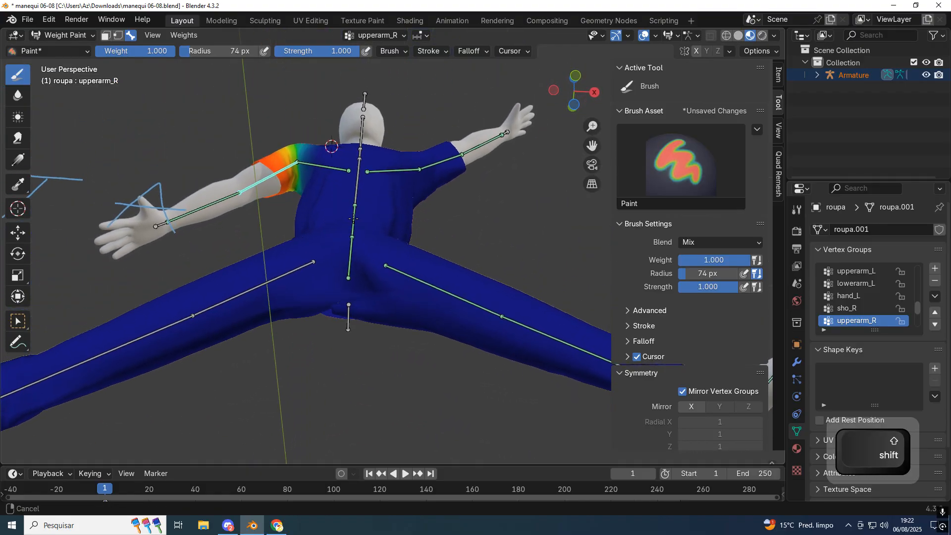
{"action": "key", "text": "KP_1"}
{"action": "scroll", "coordinate": [350, 213], "scroll_direction": "up", "scroll_amount": 4, "text": "shift"}
{"action": "scroll", "coordinate": [349, 231], "scroll_direction": "down", "scroll_amount": 2}
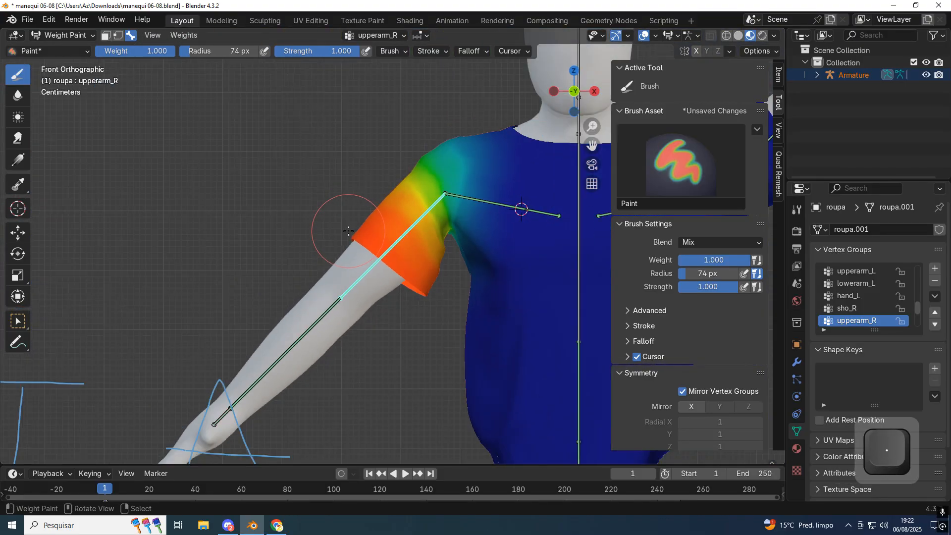
{"action": "scroll", "coordinate": [349, 230], "scroll_direction": "down", "scroll_amount": 4}
- Check the clothing's crotch area up close, briefly entering Edit Mode and returning to Weight Paint mode
{"action": "middle_click_drag", "start_coordinate": [403, 308], "coordinate": [319, 255], "text": "shift"}
{"action": "scroll", "coordinate": [366, 314], "scroll_direction": "up", "scroll_amount": 5}
{"action": "mouse_move", "coordinate": [366, 315]}
{"action": "middle_mouse_down", "text": "shift"}
{"action": "mouse_move", "coordinate": [365, 262]}
{"action": "mouse_move", "coordinate": [356, 263]}
{"action": "mouse_move", "coordinate": [319, 191]}
{"action": "mouse_move", "coordinate": [372, 213]}
{"action": "middle_mouse_up", "text": "shift"}
{"action": "key", "text": "Tab"}
{"action": "key", "text": "Tab"}
{"action": "mouse_move", "coordinate": [358, 261]}
{"action": "middle_mouse_down"}
{"action": "mouse_move", "coordinate": [350, 219]}
{"action": "mouse_move", "coordinate": [345, 278]}
{"action": "middle_mouse_up"}
{"action": "key", "text": "KP_1"}
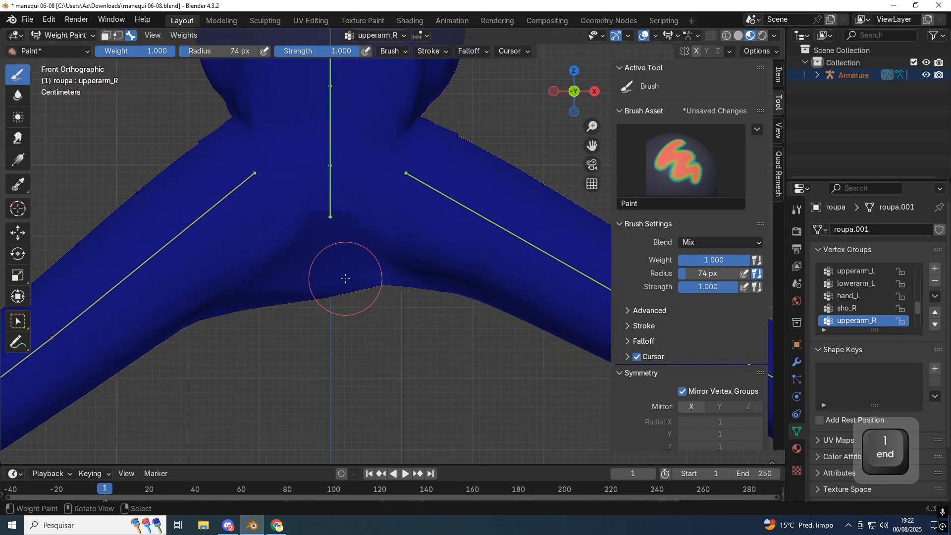
- Undo the Edit Mode switch and the right upper arm bone selection, back to the left upper arm group
{"action": "scroll", "coordinate": [345, 279], "scroll_direction": "down", "scroll_amount": 4}
{"action": "key", "text": "ctrl+z"}
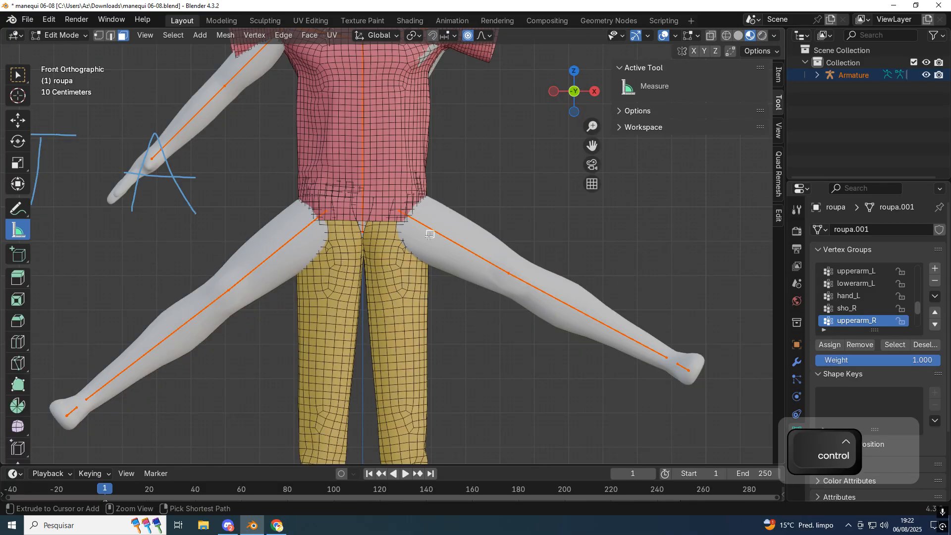
{"action": "key", "text": "ctrl+z"}
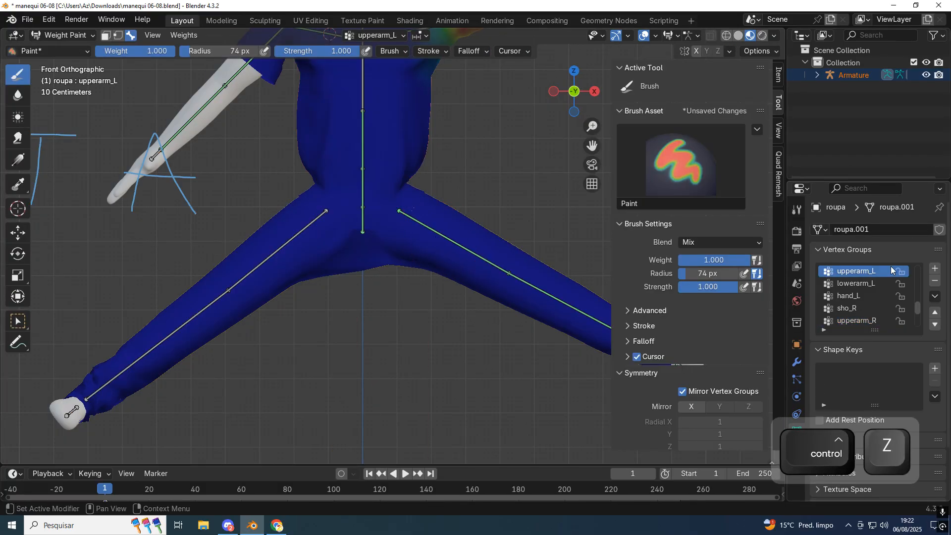
- Display the clothing's upperleg_L weights by picking the posed left upper leg bone
{"action": "scroll", "coordinate": [812, 364], "scroll_direction": "down", "scroll_amount": 2}
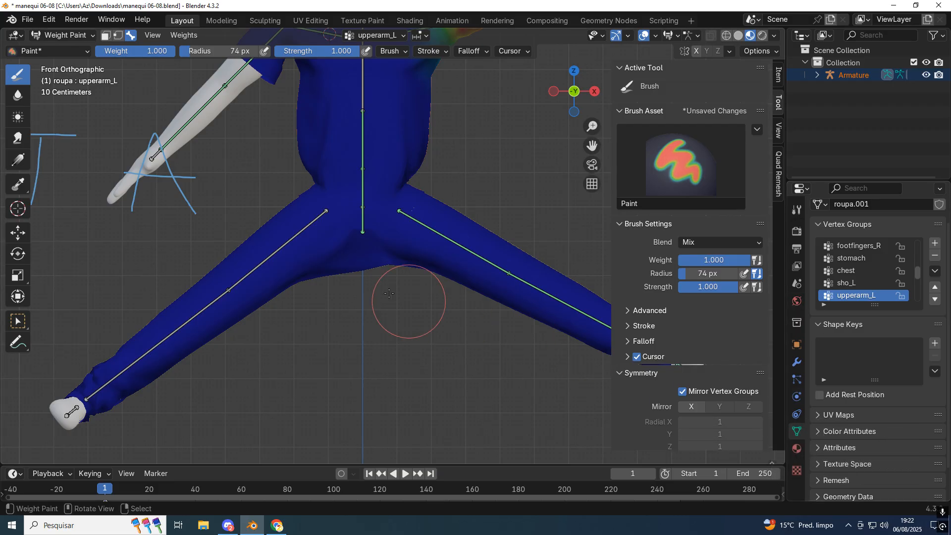
{"action": "left_click", "coordinate": [452, 234], "text": "ctrl"}
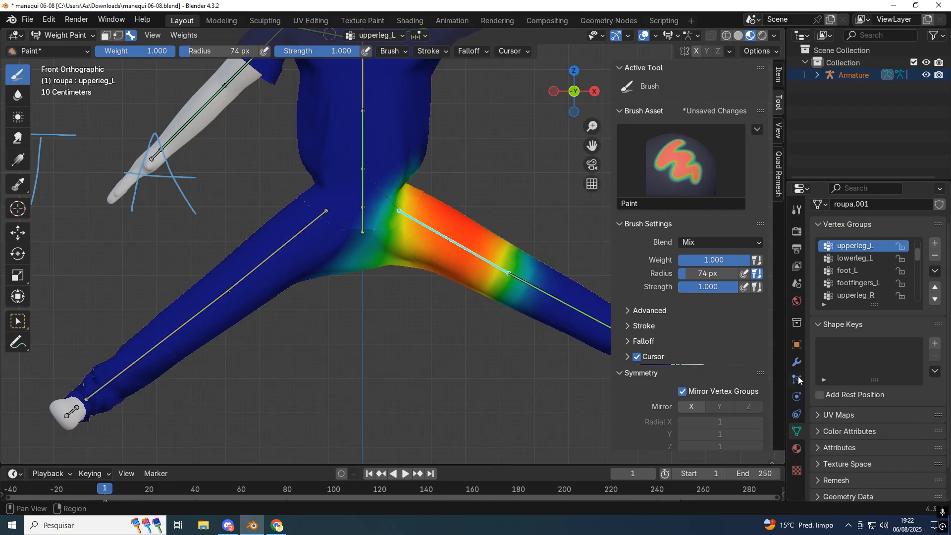
- Leave Weight Paint mode and set the armature to Rest Position in Object Mode
{"action": "left_click", "coordinate": [66, 35]}
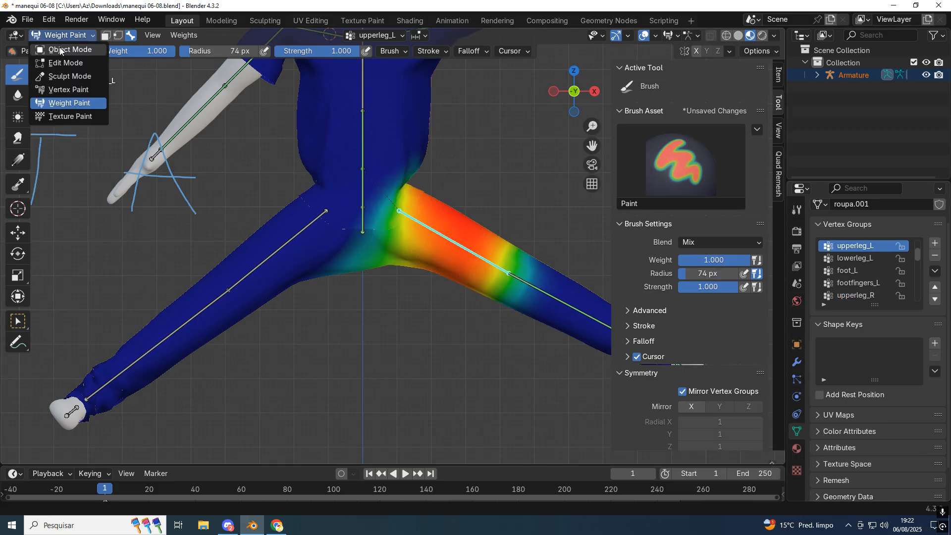
{"action": "left_click", "coordinate": [60, 47]}
{"action": "key", "text": "ctrl+z"}
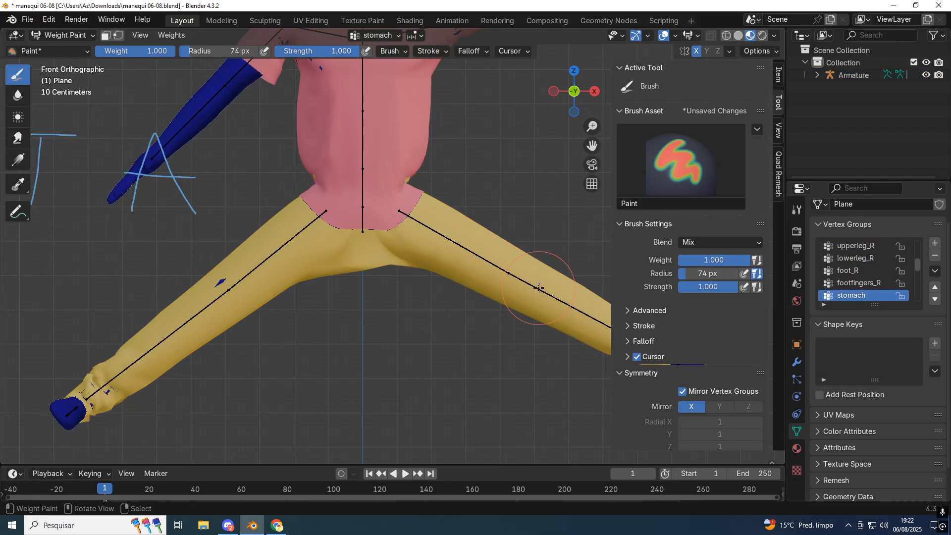
{"action": "key", "text": "ctrl+z"}
{"action": "left_click", "coordinate": [897, 242]}
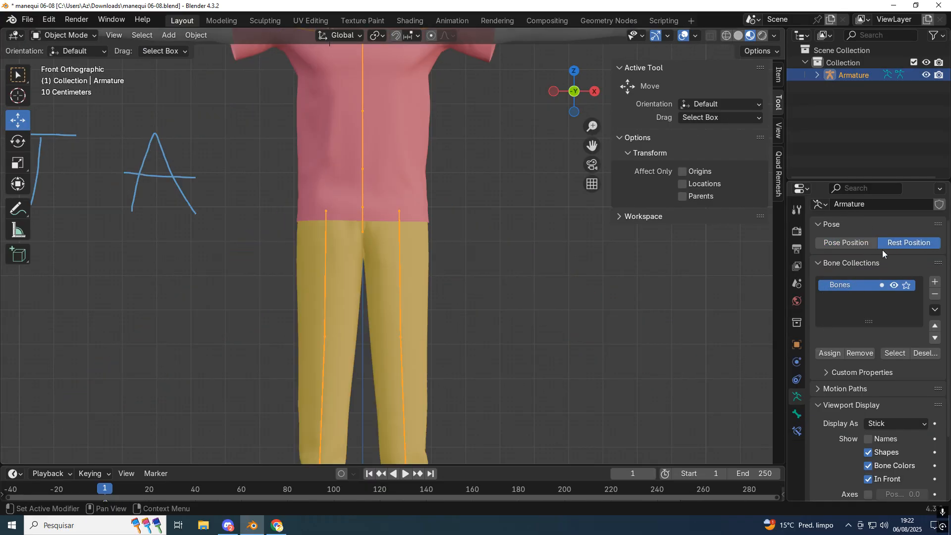
- Examine the mesh around the clothing's crotch up close in wireframe shading
{"action": "scroll", "coordinate": [432, 317], "scroll_direction": "up", "scroll_amount": 2}
{"action": "scroll", "coordinate": [396, 318], "scroll_direction": "up", "scroll_amount": 3}
{"action": "key", "text": "z"}
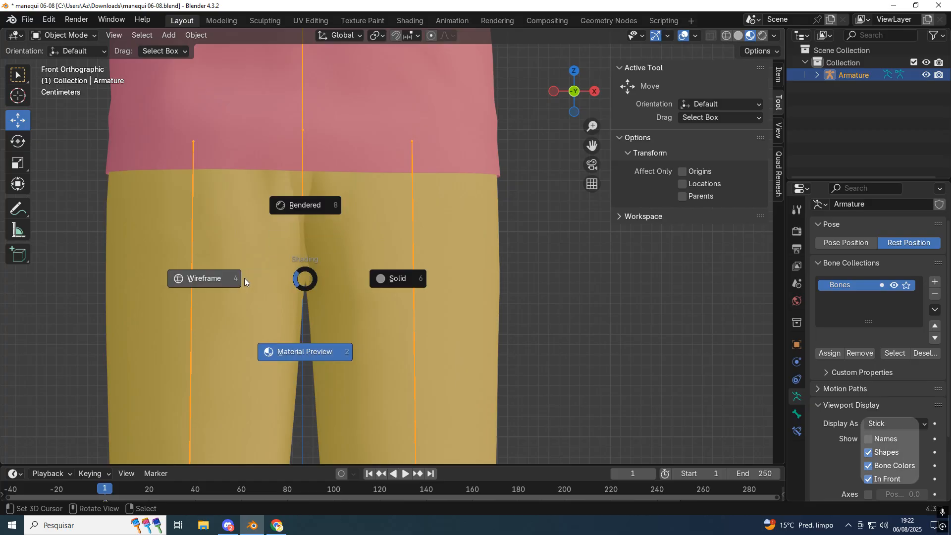
{"action": "left_click", "coordinate": [244, 278]}
{"action": "middle_click_drag", "start_coordinate": [251, 278], "coordinate": [295, 317], "text": "shift"}
{"action": "scroll", "coordinate": [293, 297], "scroll_direction": "up", "scroll_amount": 3}
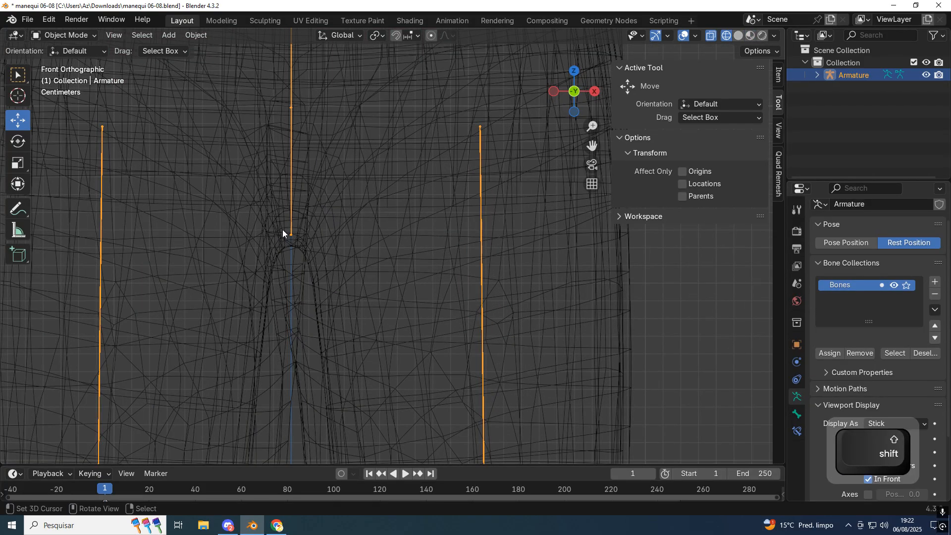
{"action": "scroll", "coordinate": [290, 248], "scroll_direction": "up", "scroll_amount": 2}
{"action": "scroll", "coordinate": [296, 257], "scroll_direction": "down", "scroll_amount": 3}
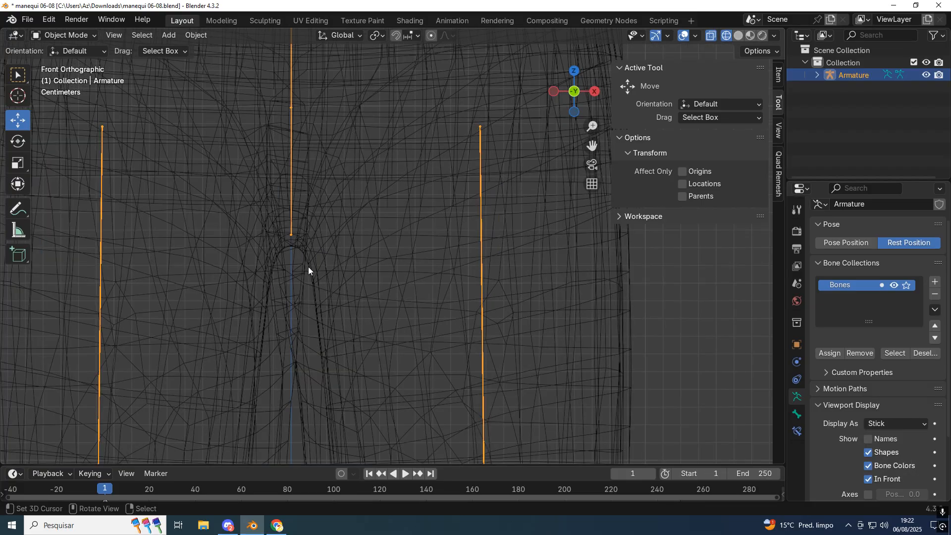
{"action": "scroll", "coordinate": [304, 287], "scroll_direction": "down", "scroll_amount": 3}
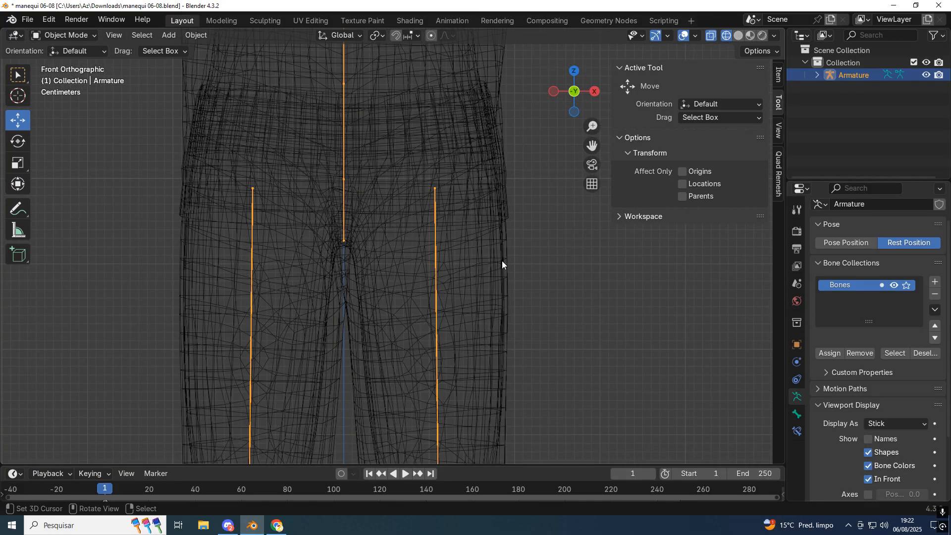
- Switch the viewport to solid shading and return the armature to Pose Position
{"action": "key", "text": "z"}
{"action": "left_click", "coordinate": [568, 266]}
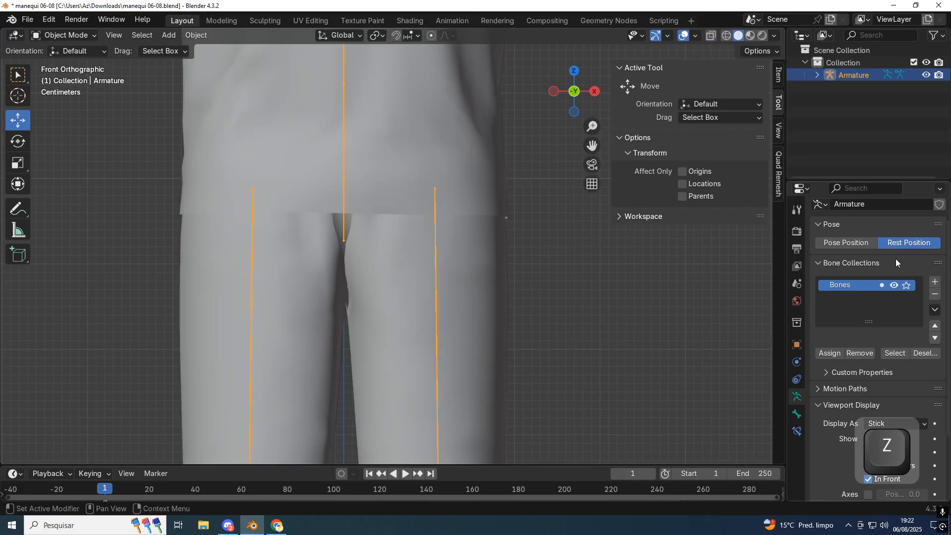
{"action": "left_click", "coordinate": [846, 243]}
{"action": "middle_click_drag", "start_coordinate": [391, 263], "coordinate": [386, 287]}
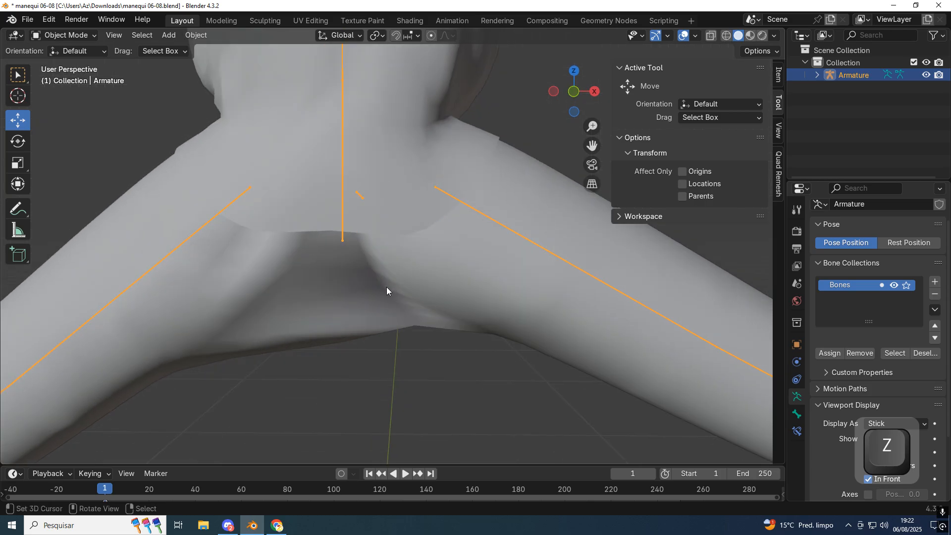
- Select the clothing mesh in front view and enter its Edit Mode
{"action": "key", "text": "KP_1"}
{"action": "key", "text": "Tab"}
{"action": "key", "text": "Tab"}
{"action": "left_click", "coordinate": [520, 308]}
{"action": "key", "text": "Tab"}
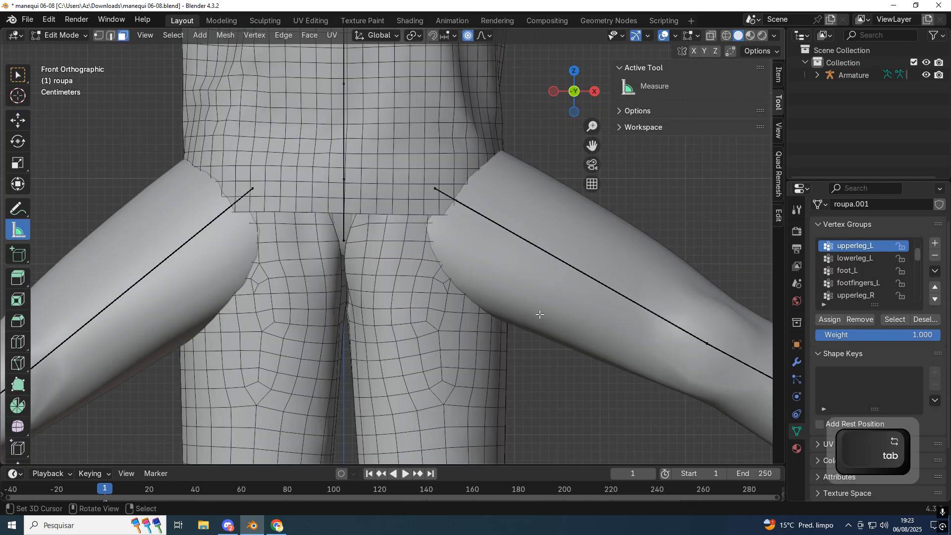
{"action": "key", "text": "Tab"}
{"action": "left_click", "coordinate": [55, 36]}
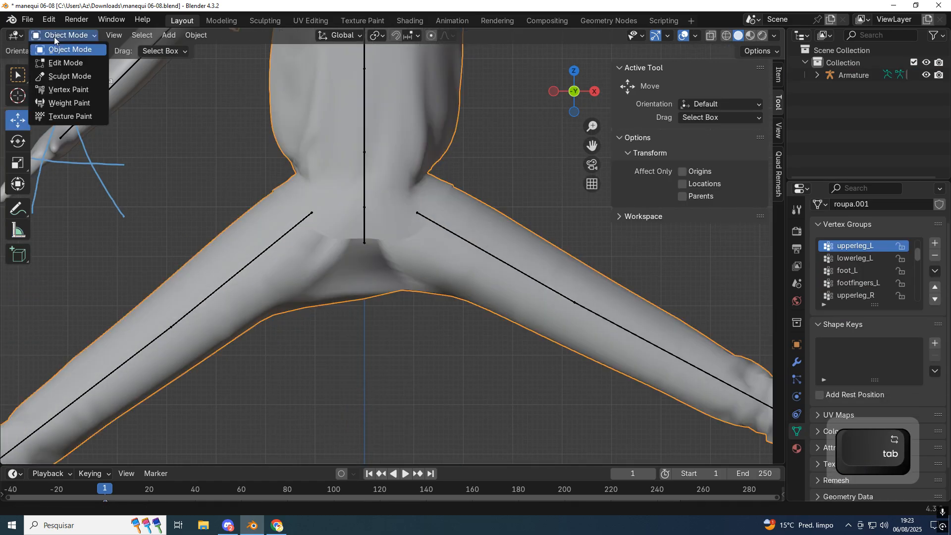
{"action": "left_click", "coordinate": [72, 64]}
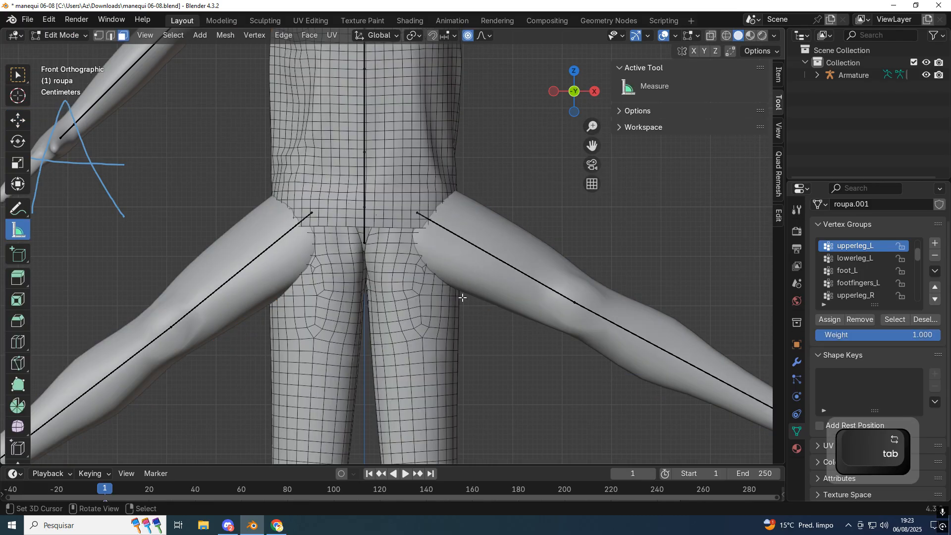
{"action": "key", "text": "Tab"}
{"action": "key", "text": "Tab"}
- Try selecting several face loops around the upper trouser legs
{"action": "scroll", "coordinate": [417, 317], "scroll_direction": "up", "scroll_amount": 1}
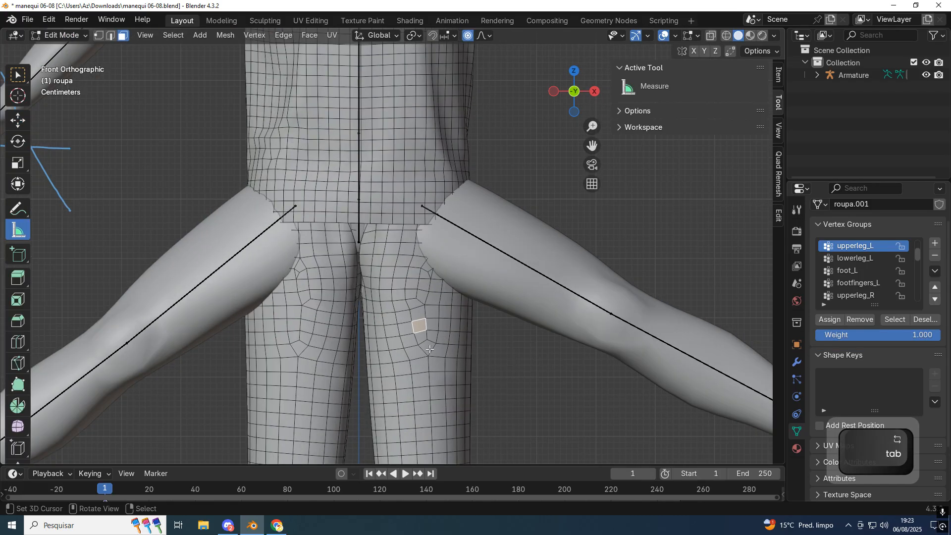
{"action": "left_click", "coordinate": [411, 378]}
{"action": "left_click", "coordinate": [411, 378], "text": "alt+shift"}
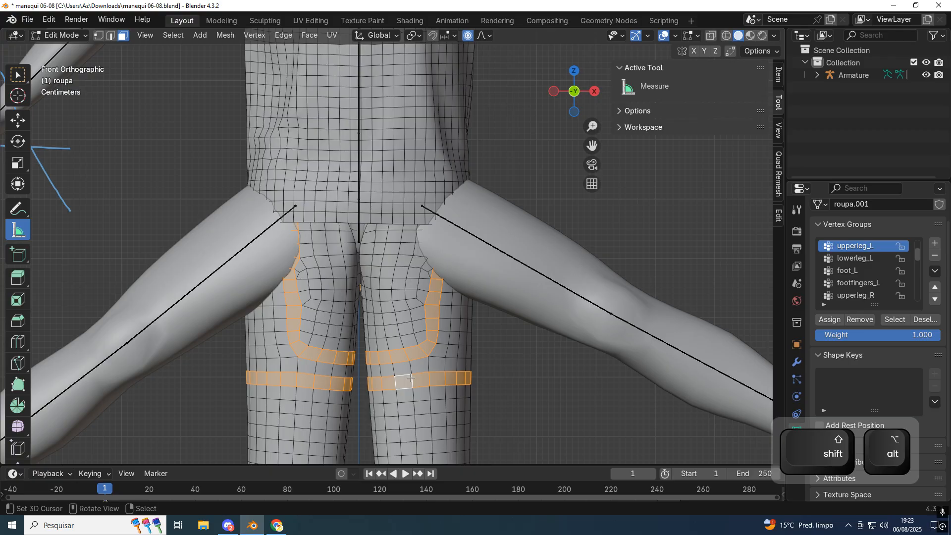
{"action": "left_click", "coordinate": [404, 407]}
{"action": "left_click", "coordinate": [399, 404], "text": "alt+shift"}
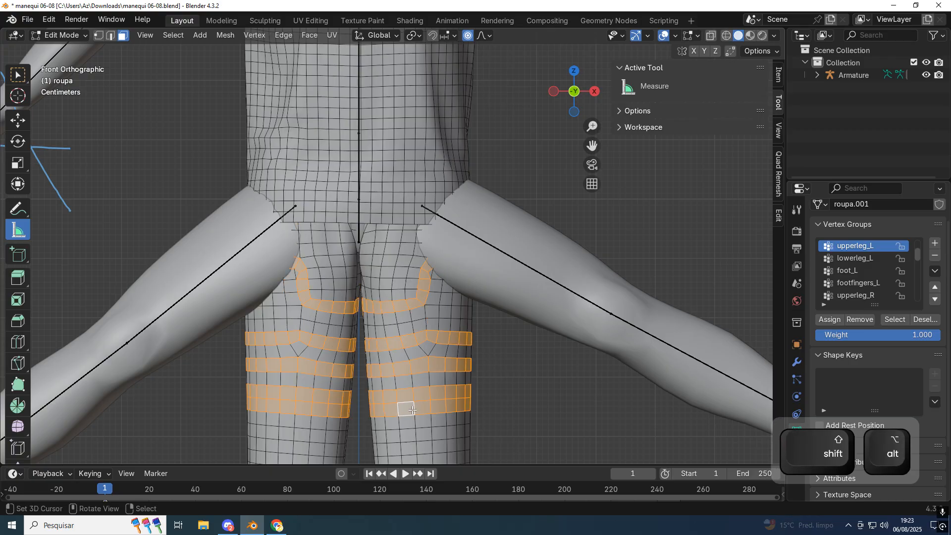
{"action": "scroll", "coordinate": [392, 392], "scroll_direction": "down", "scroll_amount": 3, "text": "shift"}
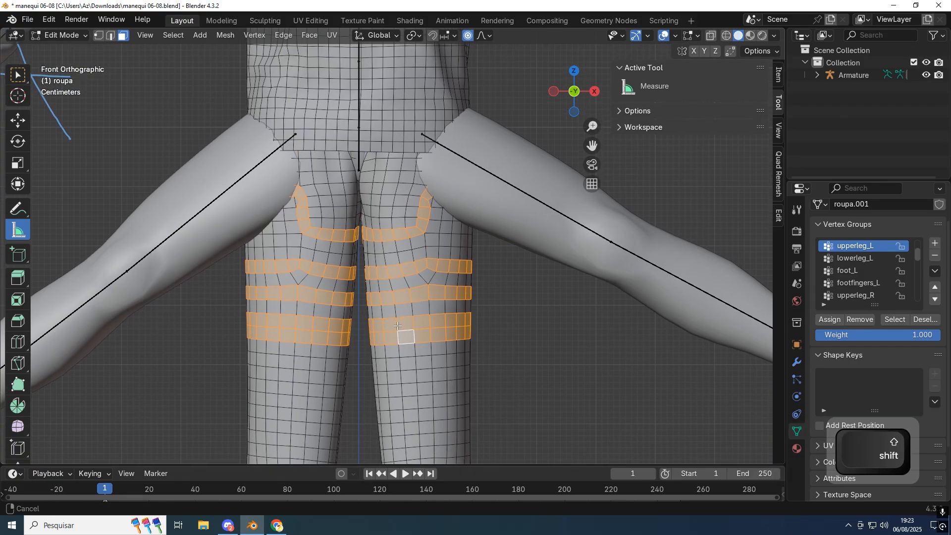
- Select the figure's left trouser leg by growing the selection from the thigh and trimming it back to just below the crotch
{"action": "left_click", "coordinate": [398, 378]}
{"action": "key", "text": "ctrl+KP_Add"}
{"action": "key", "text": "ctrl+KP_Add"}
{"action": "key", "text": "ctrl+KP_Add"}
{"action": "key", "text": "ctrl+KP_Add"}
{"action": "key", "text": "ctrl+KP_Add"}
{"action": "key", "text": "ctrl+KP_Add"}
{"action": "key", "text": "ctrl+KP_Add"}
{"action": "key", "text": "ctrl+KP_Add"}
{"action": "key", "text": "ctrl+KP_Add"}
{"action": "key", "text": "ctrl+KP_Add"}
{"action": "key", "text": "ctrl+KP_Add"}
{"action": "key", "text": "ctrl+KP_Add"}
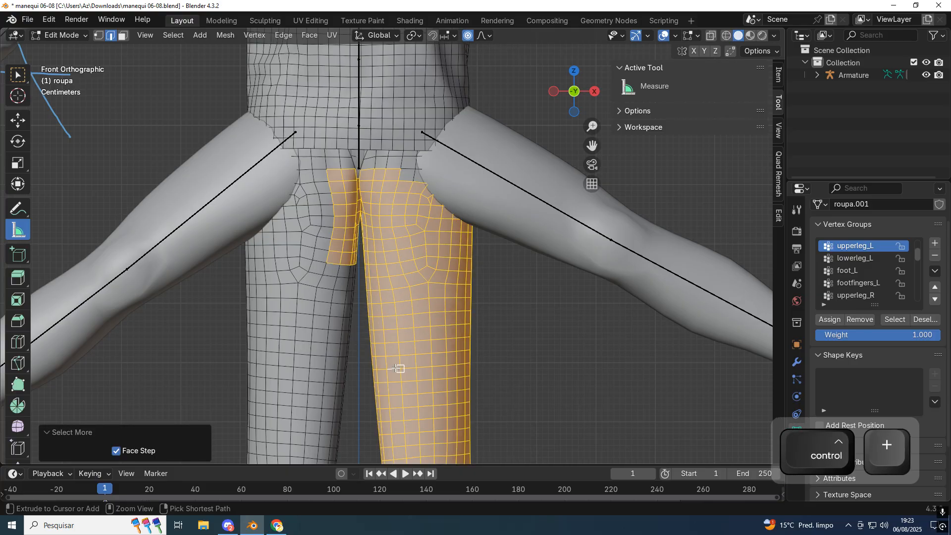
{"action": "key", "text": "ctrl+KP_Subtract"}
{"action": "key", "text": "ctrl+KP_Subtract"}
{"action": "key", "text": "ctrl+KP_Subtract"}
{"action": "key", "text": "ctrl+KP_Subtract"}
{"action": "key", "text": "ctrl+KP_Add"}
{"action": "key", "text": "ctrl+KP_Add"}
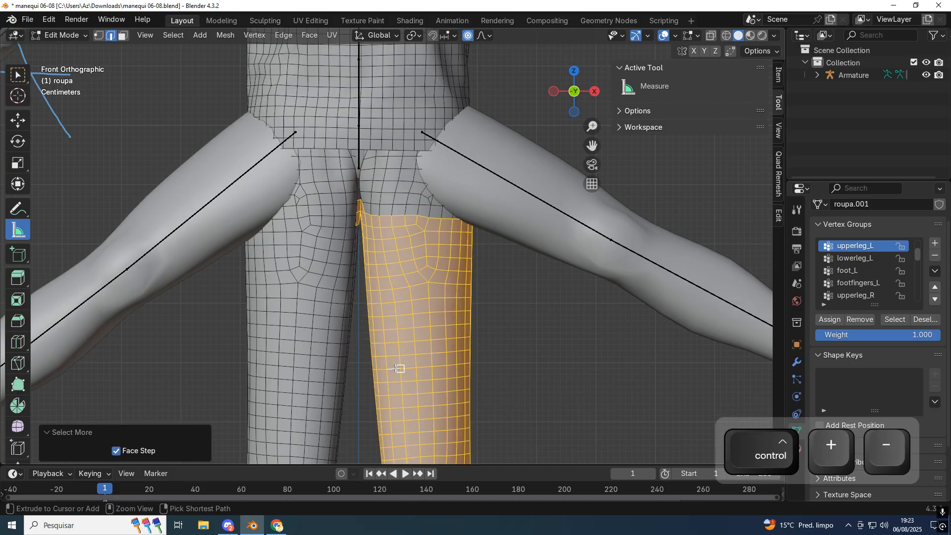
- Check the selected trouser leg region from behind and shrink the selection by two steps
{"action": "scroll", "coordinate": [421, 370], "scroll_direction": "down", "scroll_amount": 1}
{"action": "key", "text": "Tab"}
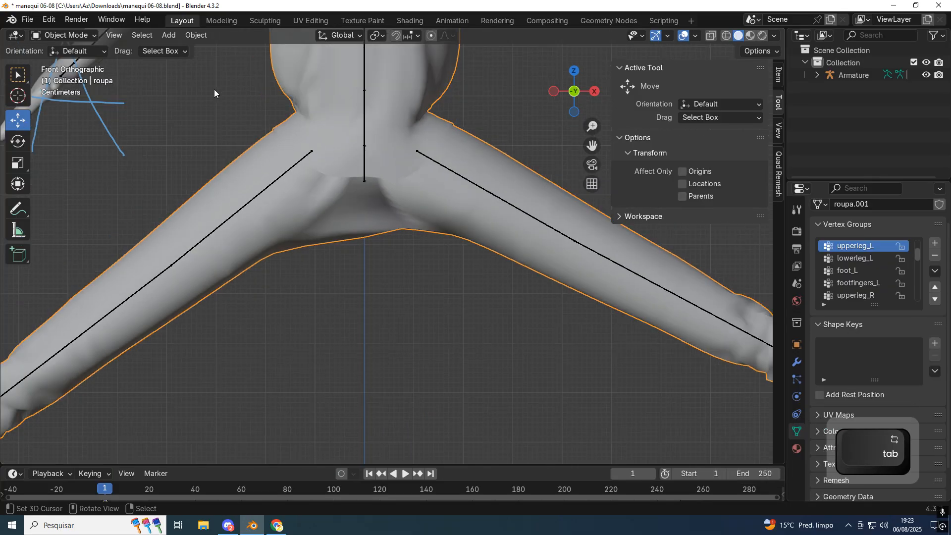
{"action": "left_click", "coordinate": [75, 35]}
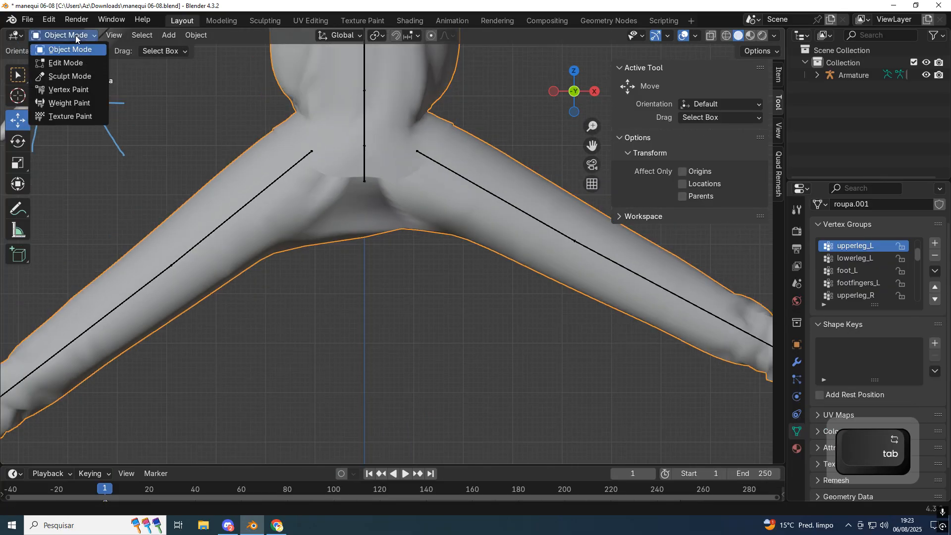
{"action": "left_click", "coordinate": [68, 62]}
{"action": "middle_click_drag", "start_coordinate": [479, 214], "coordinate": [252, 163]}
{"action": "scroll", "coordinate": [252, 163], "scroll_direction": "up", "scroll_amount": 2}
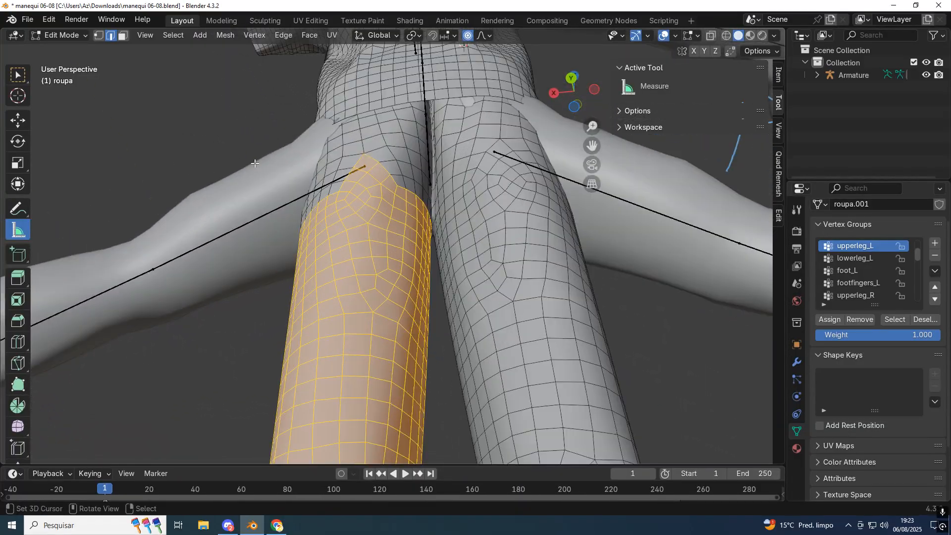
{"action": "key", "text": "ctrl+KP_Subtract"}
{"action": "key", "text": "ctrl+KP_Subtract"}
{"action": "middle_click_drag", "start_coordinate": [255, 163], "coordinate": [534, 247]}
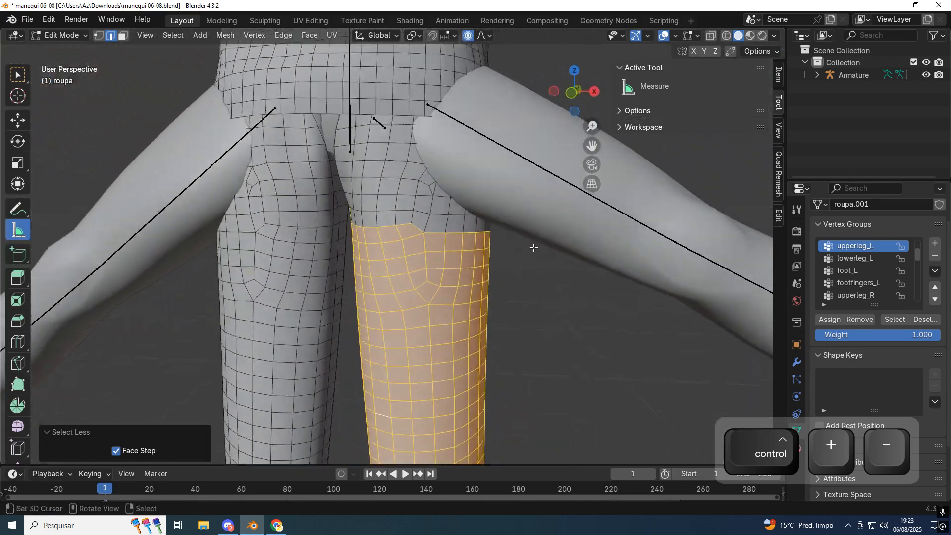
- Switch the clothing mesh from Edit Mode to Weight Paint mode
{"action": "left_click", "coordinate": [66, 38]}
{"action": "left_click", "coordinate": [62, 90]}
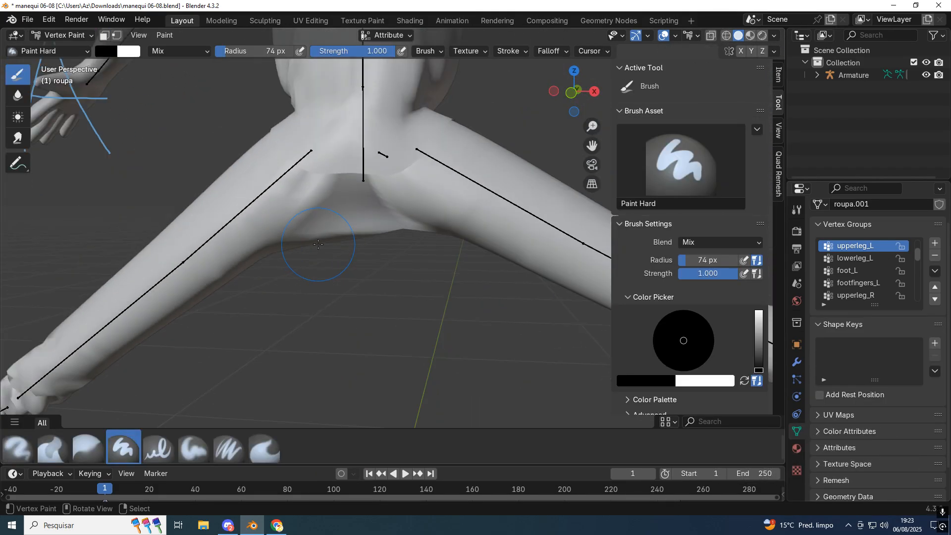
{"action": "middle_click_drag", "start_coordinate": [213, 70], "coordinate": [188, 109]}
{"action": "left_click", "coordinate": [62, 35]}
{"action": "left_click", "coordinate": [70, 102]}
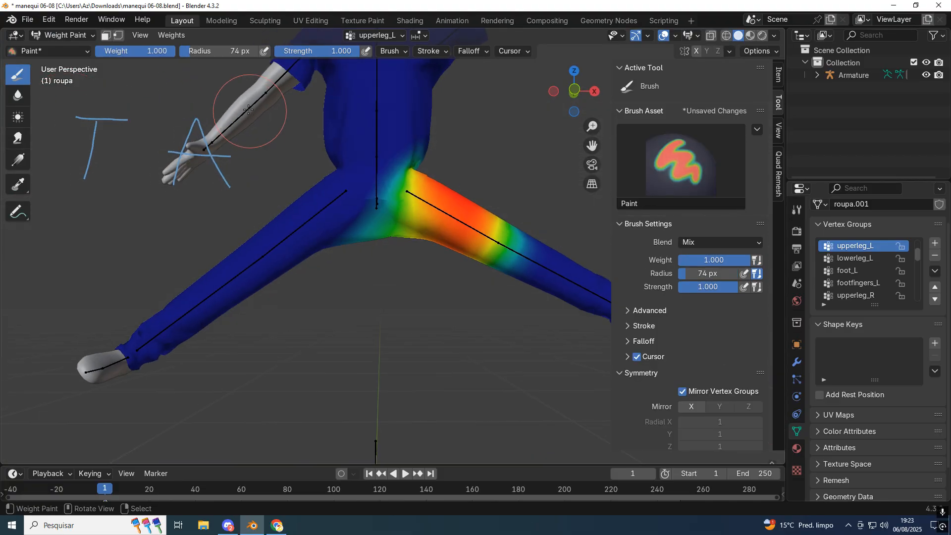
- Try the vertex selection mask on the clothing while inspecting the left upper leg weights
{"action": "left_click", "coordinate": [119, 36]}
{"action": "mouse_move", "coordinate": [437, 168]}
{"action": "middle_mouse_down"}
{"action": "mouse_move", "coordinate": [474, 237]}
{"action": "mouse_move", "coordinate": [449, 214]}
{"action": "mouse_move", "coordinate": [507, 188]}
{"action": "middle_mouse_up"}
{"action": "scroll", "coordinate": [434, 174], "scroll_direction": "up", "scroll_amount": 4}
{"action": "left_click", "coordinate": [118, 36]}
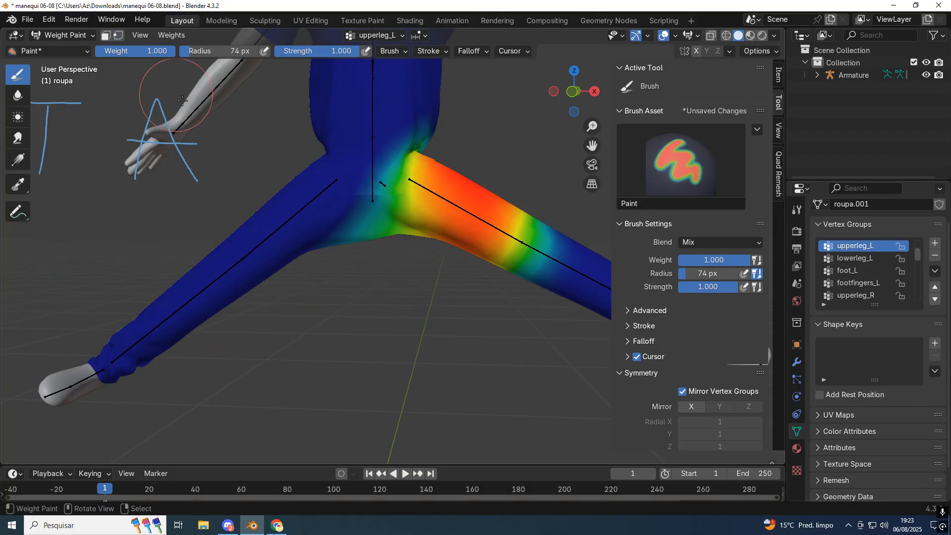
- Select the armature in Object Mode and set its bone display to Octahedral
{"action": "key", "text": "ctrl+Tab"}
{"action": "left_click", "coordinate": [303, 208]}
{"action": "key", "text": "ctrl+Tab"}
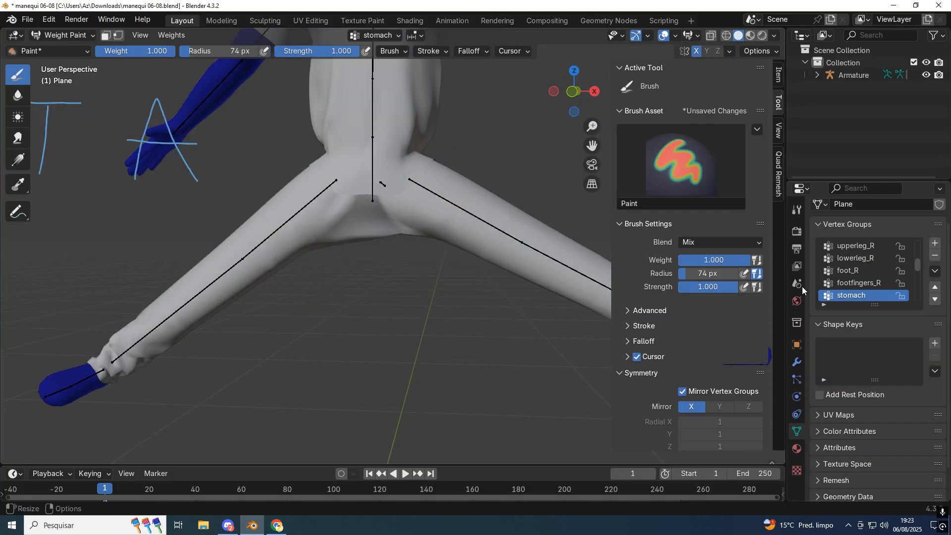
{"action": "left_click", "coordinate": [442, 200], "text": "ctrl"}
{"action": "key", "text": "ctrl+z"}
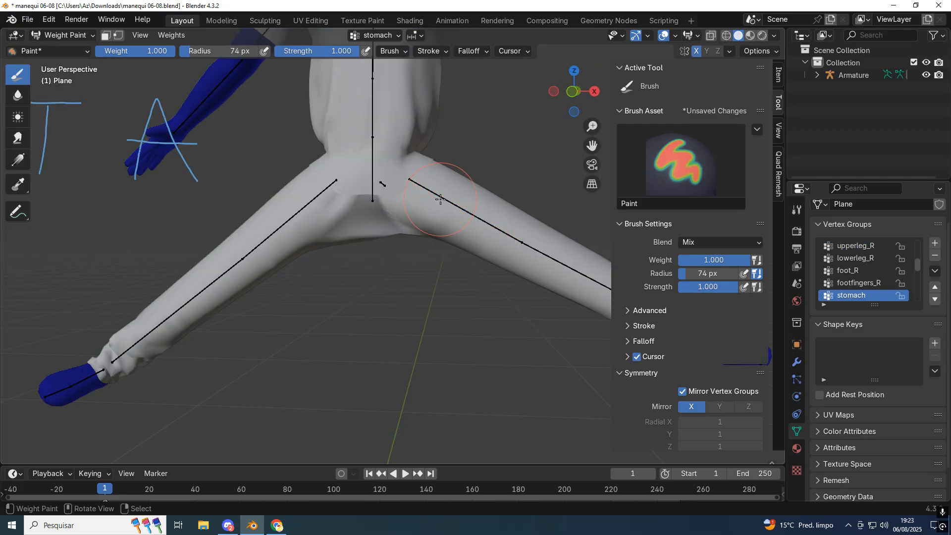
{"action": "key", "text": "ctrl+Tab"}
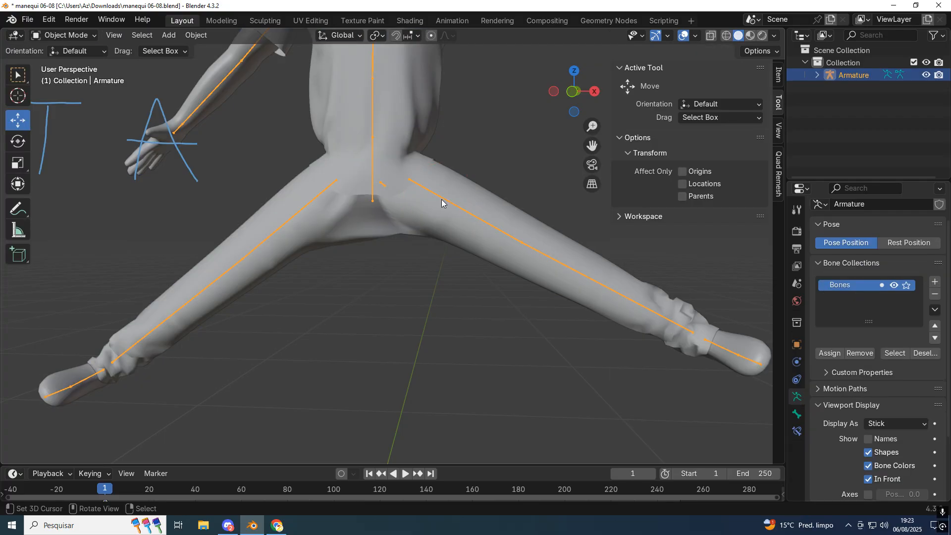
{"action": "left_click", "coordinate": [905, 422]}
{"action": "left_click", "coordinate": [882, 436]}
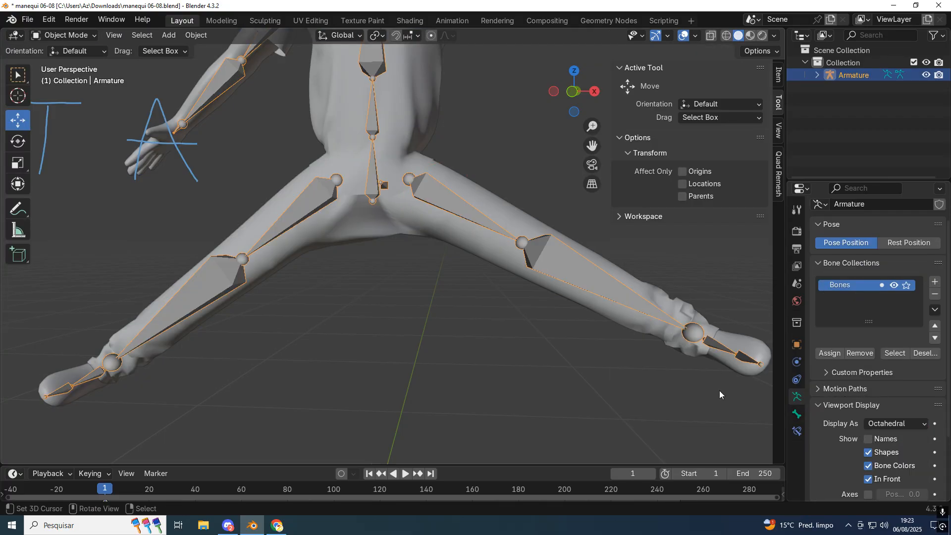
- Undo back to the clothing's upperleg_L Weight Paint mode and view the whole posed figure from the front
{"action": "scroll", "coordinate": [314, 193], "scroll_direction": "up", "scroll_amount": 2}
{"action": "key", "text": "ctrl+z"}
{"action": "key", "text": "KP_1"}
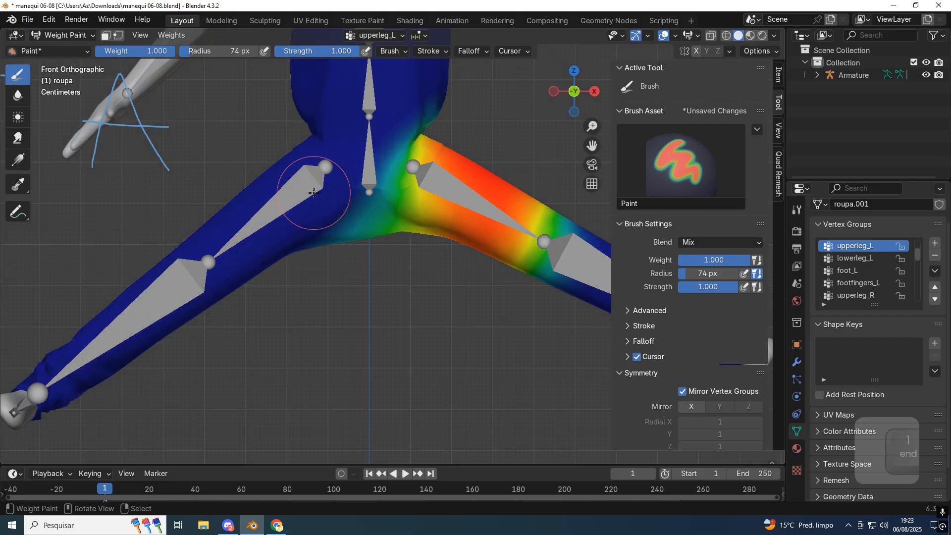
{"action": "key", "text": "KP_1"}
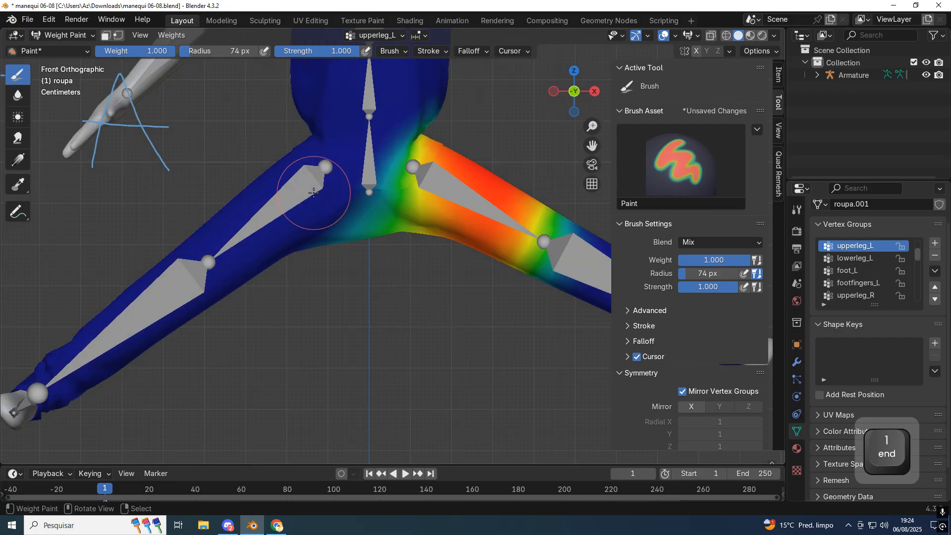
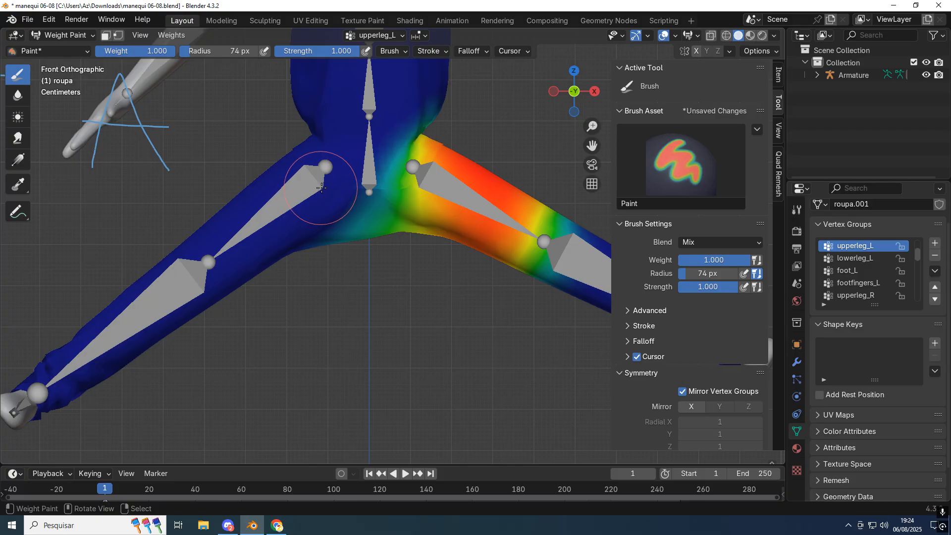
{"action": "scroll", "coordinate": [313, 193], "scroll_direction": "down", "scroll_amount": 8}
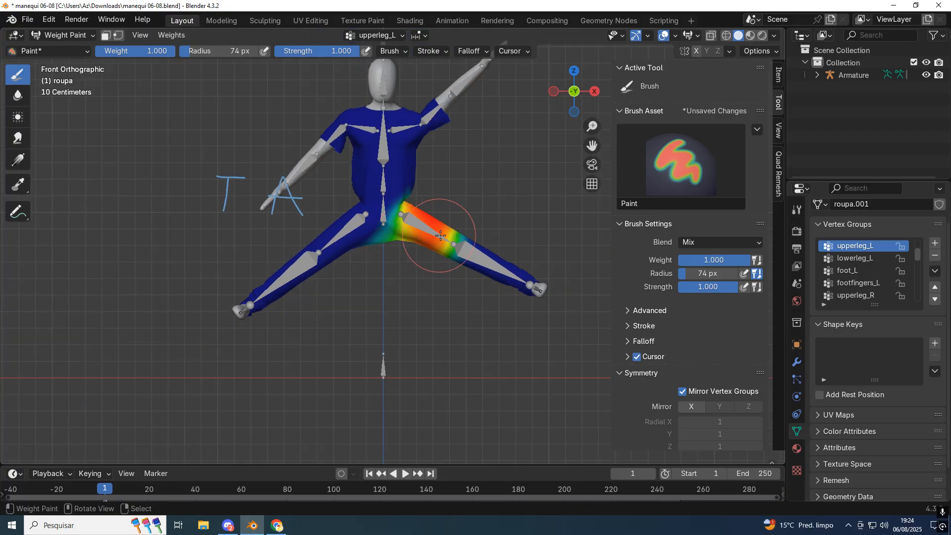
- Inspect the clothing's left upper leg weights and the crotch shape, switching to Object Mode with the armature selected
{"action": "scroll", "coordinate": [481, 237], "scroll_direction": "up", "scroll_amount": 4}
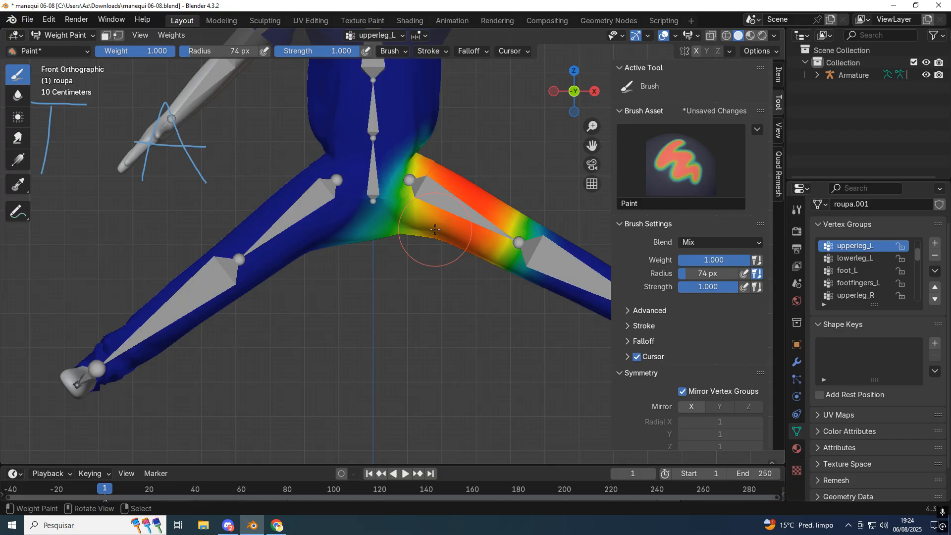
{"action": "scroll", "coordinate": [463, 189], "scroll_direction": "down", "scroll_amount": 2}
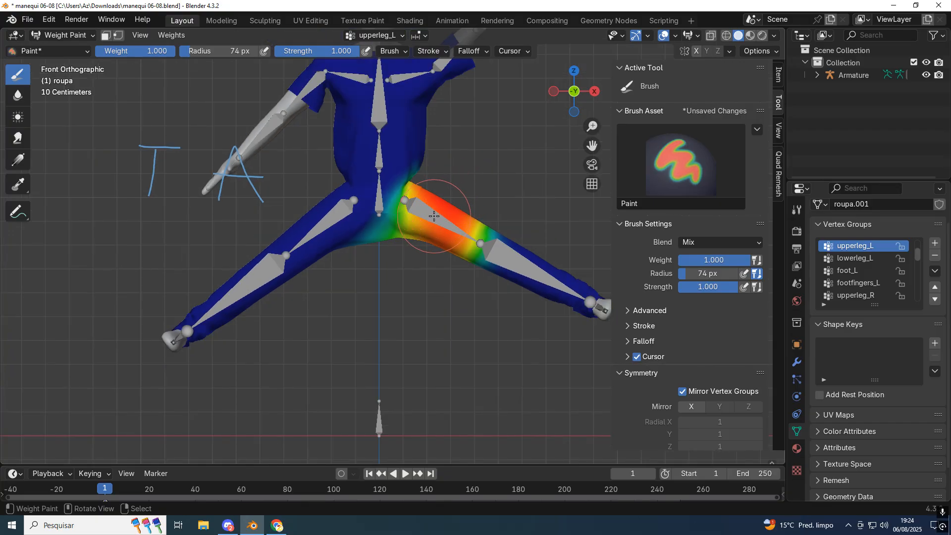
{"action": "key", "text": "ctrl+Tab"}
{"action": "left_click", "coordinate": [308, 85]}
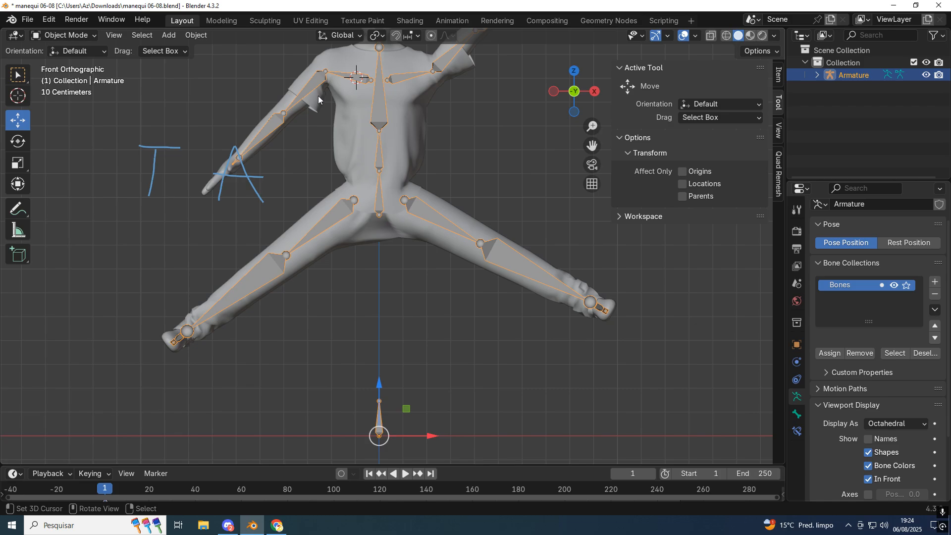
{"action": "scroll", "coordinate": [468, 100], "scroll_direction": "down", "scroll_amount": 1}
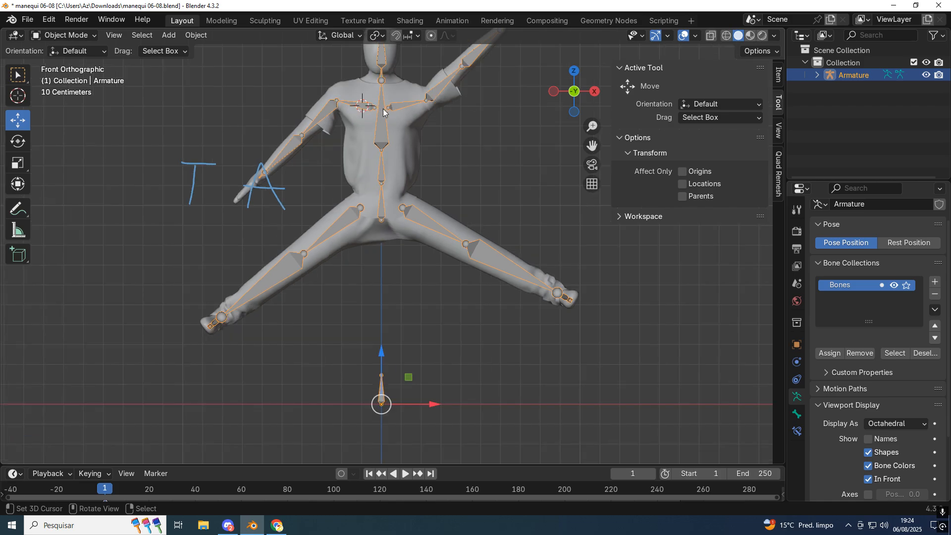
{"action": "scroll", "coordinate": [353, 228], "scroll_direction": "up", "scroll_amount": 2}
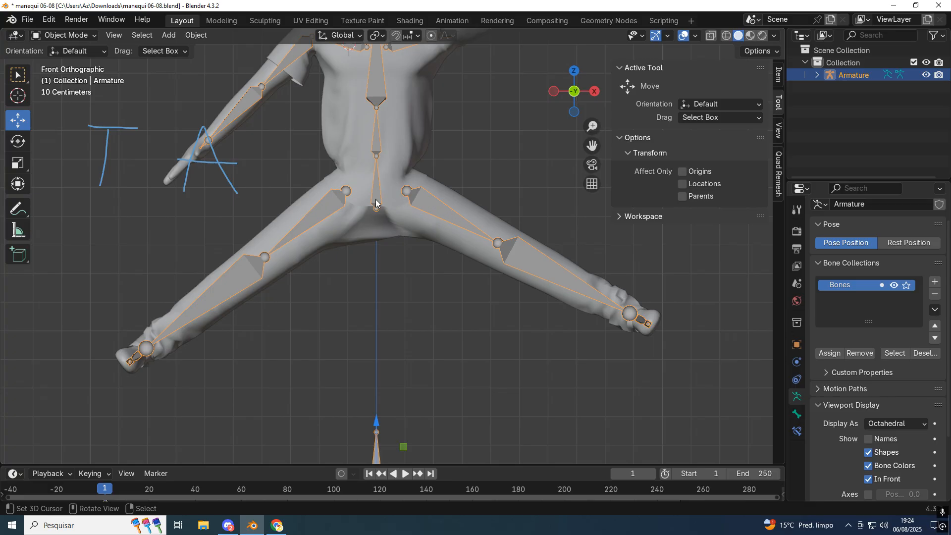
{"action": "left_click", "coordinate": [227, 525]}
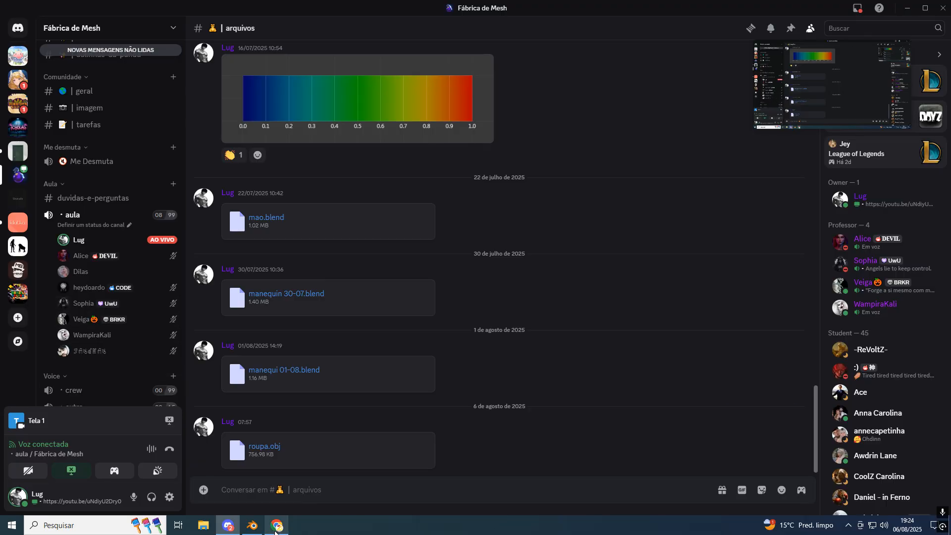
{"action": "left_click", "coordinate": [276, 526]}
{"action": "left_click", "coordinate": [258, 527]}
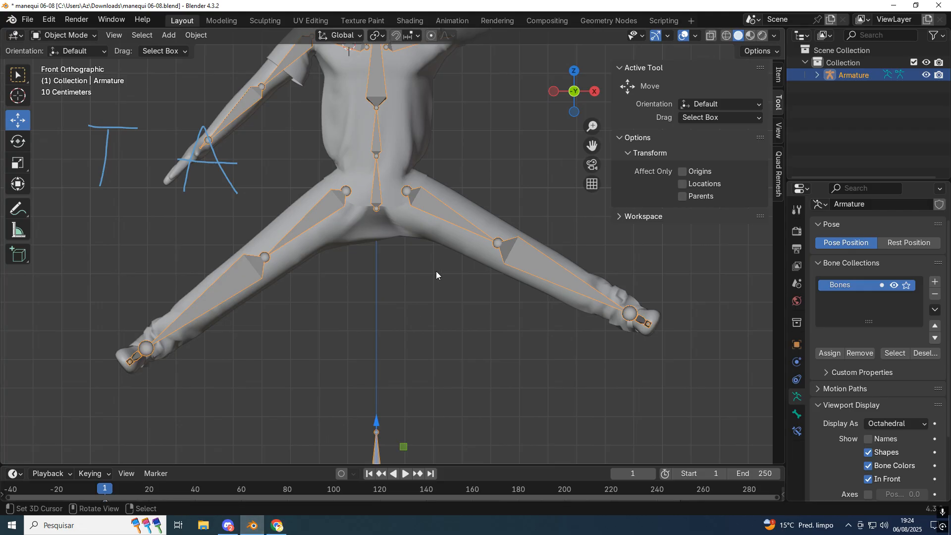
- Compare the crotch area in the clothing's upperleg_L weight view and in Object Mode with the armature selected
{"action": "mouse_move", "coordinate": [462, 215]}
{"action": "middle_mouse_down"}
{"action": "mouse_move", "coordinate": [472, 141]}
{"action": "mouse_move", "coordinate": [448, 200]}
{"action": "middle_mouse_up"}
{"action": "right_click", "coordinate": [419, 233]}
{"action": "mouse_move", "coordinate": [408, 230]}
{"action": "middle_mouse_down"}
{"action": "mouse_move", "coordinate": [426, 208]}
{"action": "mouse_move", "coordinate": [420, 218]}
{"action": "middle_mouse_up"}
{"action": "key", "text": "KP_1"}
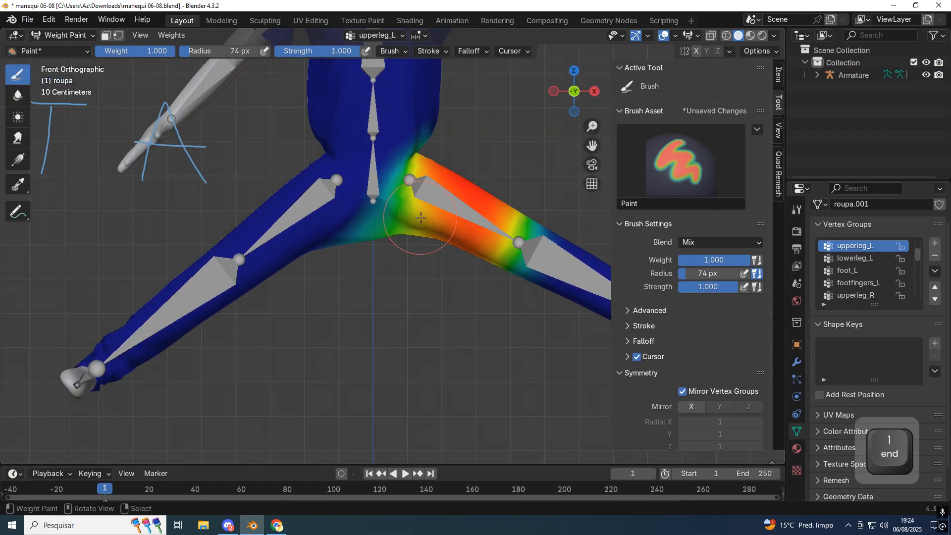
{"action": "scroll", "coordinate": [436, 218], "scroll_direction": "up", "scroll_amount": 2}
{"action": "right_click", "coordinate": [313, 176]}
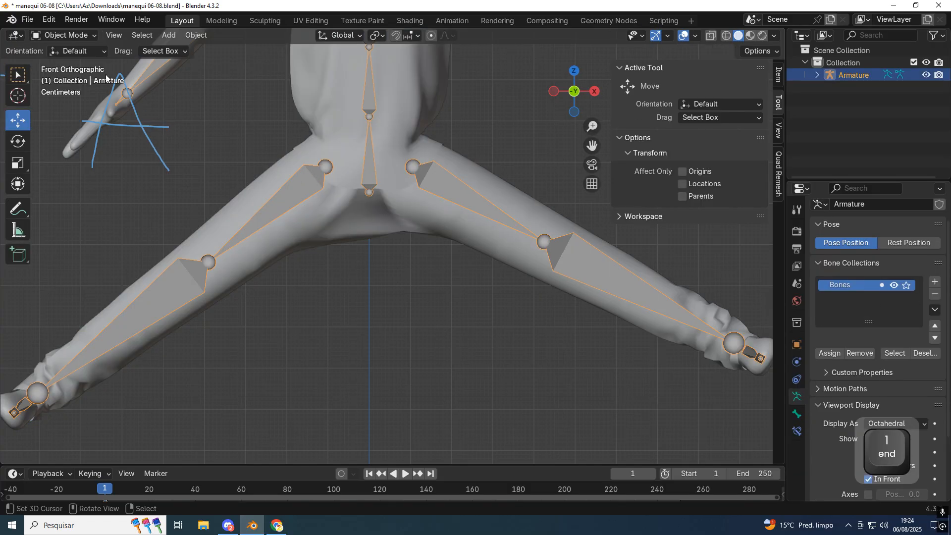
- Put the armature in Pose Mode and return to weight painting the clothing's upperleg_L group with the bones available
{"action": "left_click", "coordinate": [65, 35]}
{"action": "left_click", "coordinate": [59, 75]}
{"action": "right_click", "coordinate": [299, 177]}
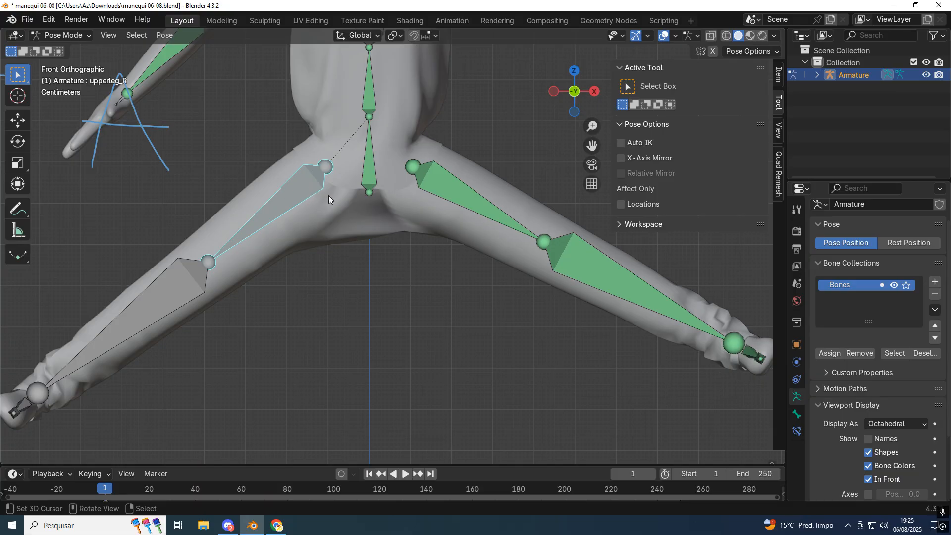
{"action": "right_click", "coordinate": [484, 184]}
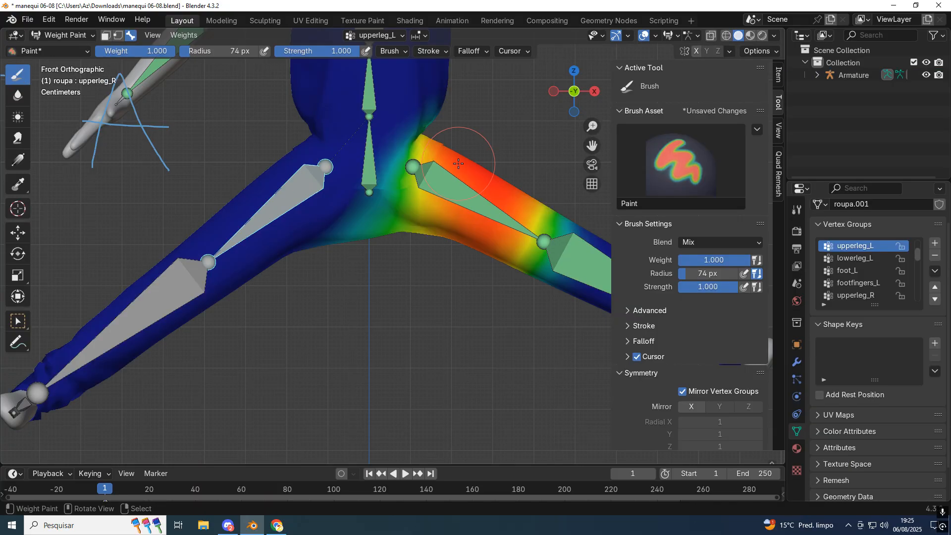
- Try a weight stroke across the crotch with the vertex selection mask on, and undo it
{"action": "left_click", "coordinate": [118, 35]}
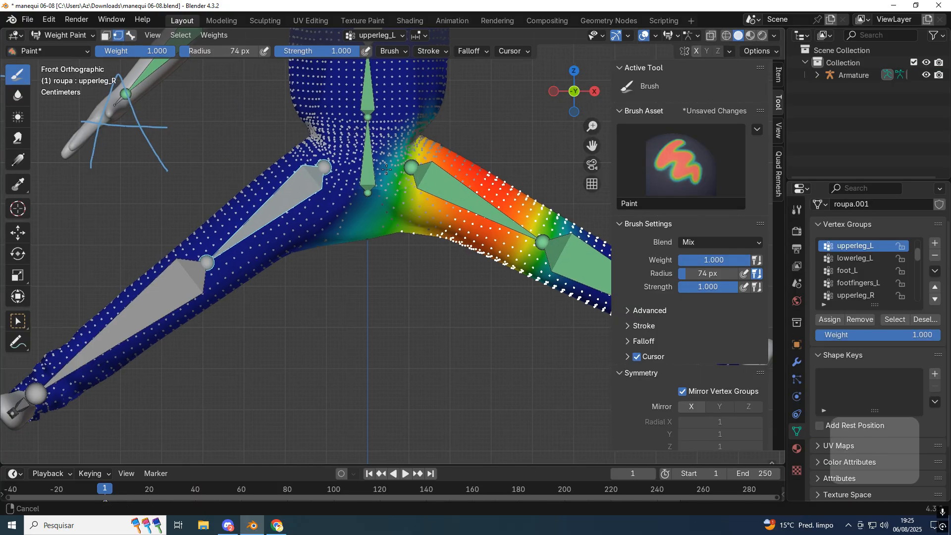
{"action": "middle_click_drag", "start_coordinate": [397, 197], "coordinate": [370, 228], "text": "shift"}
{"action": "left_click_drag", "start_coordinate": [370, 228], "coordinate": [330, 246]}
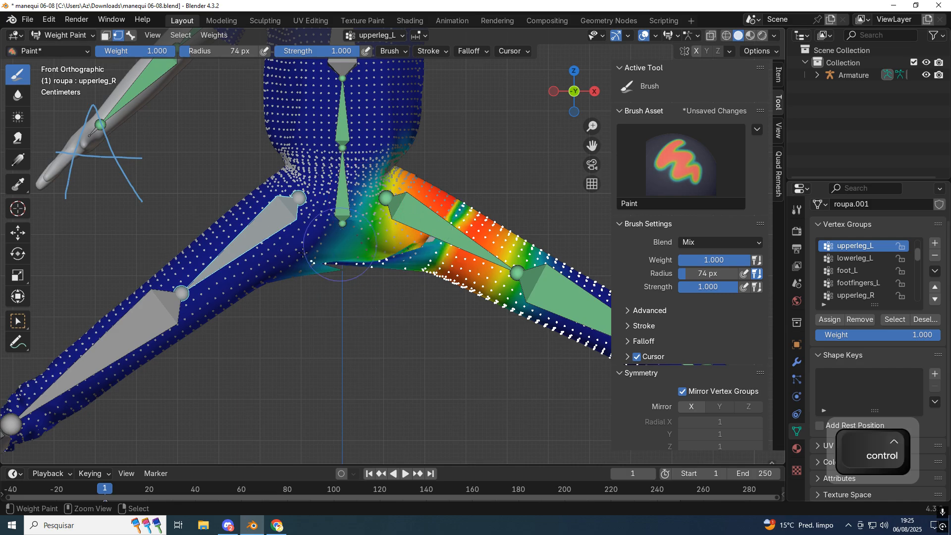
{"action": "mouse_move", "coordinate": [345, 244]}
{"action": "middle_mouse_down"}
{"action": "mouse_move", "coordinate": [360, 167]}
{"action": "mouse_move", "coordinate": [357, 234]}
{"action": "middle_mouse_up"}
{"action": "key", "text": "ctrl+z"}
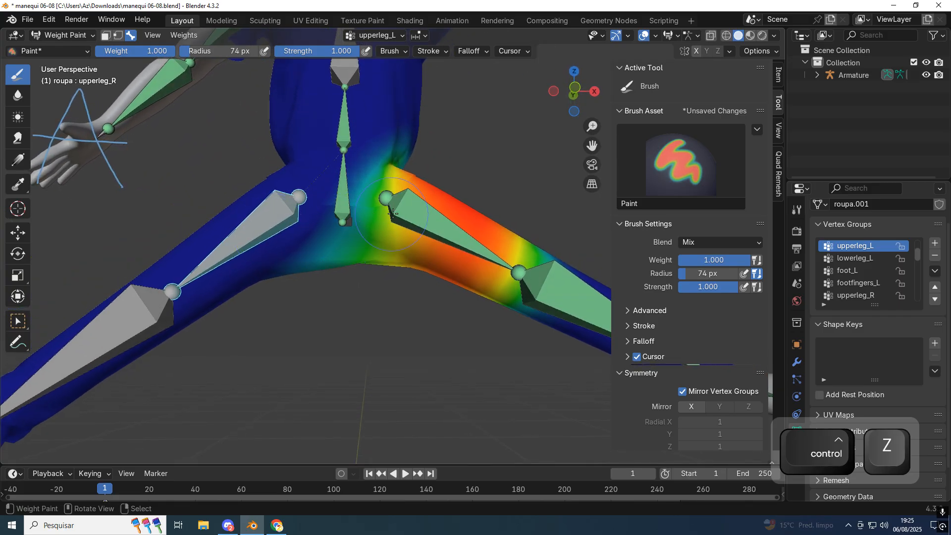
- Turn on the vertex selection mask for the clothing's upperleg_L weights and view the hips from the front
{"action": "left_click", "coordinate": [117, 35]}
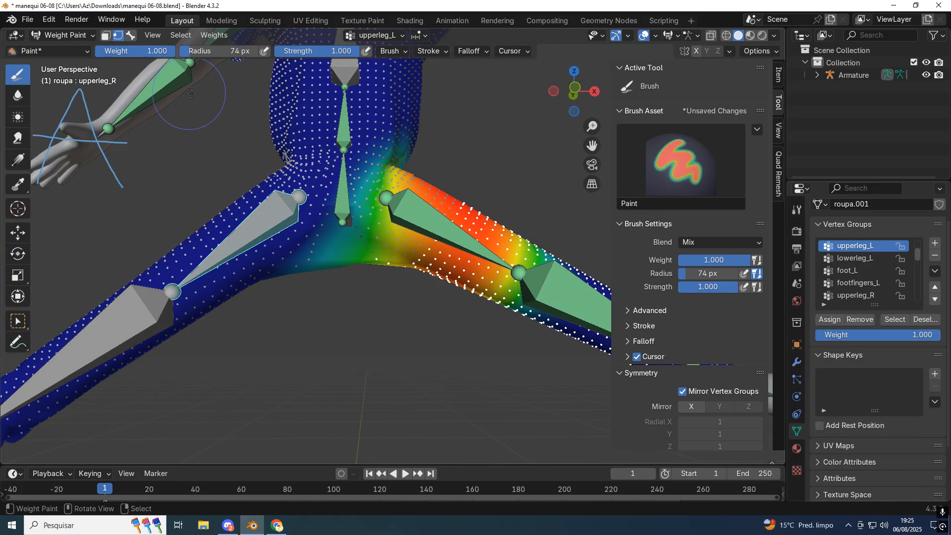
{"action": "mouse_move", "coordinate": [274, 154]}
{"action": "middle_mouse_down"}
{"action": "mouse_move", "coordinate": [280, 208]}
{"action": "mouse_move", "coordinate": [289, 126]}
{"action": "mouse_move", "coordinate": [303, 144]}
{"action": "mouse_move", "coordinate": [378, 153]}
{"action": "mouse_move", "coordinate": [303, 126]}
{"action": "mouse_move", "coordinate": [262, 62]}
{"action": "mouse_move", "coordinate": [305, 150]}
{"action": "middle_mouse_up"}
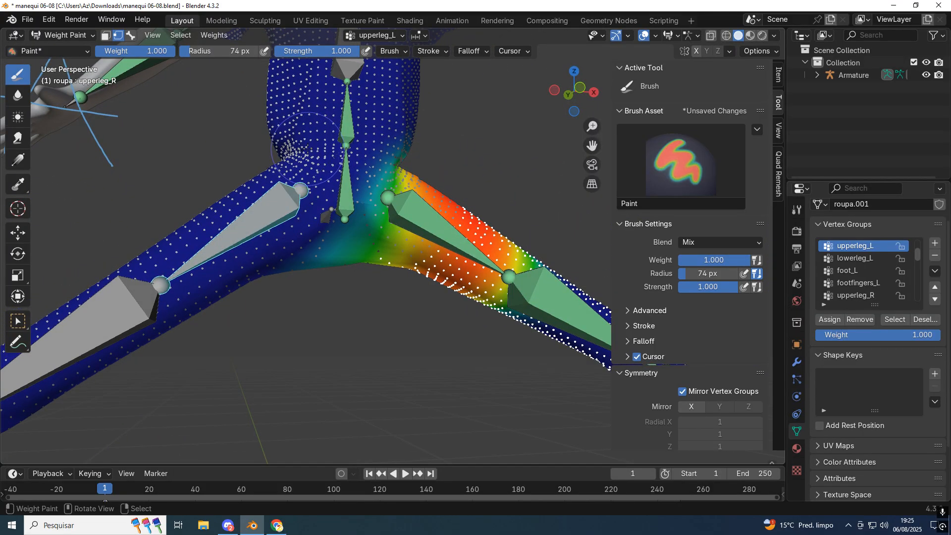
{"action": "key", "text": "KP_1"}
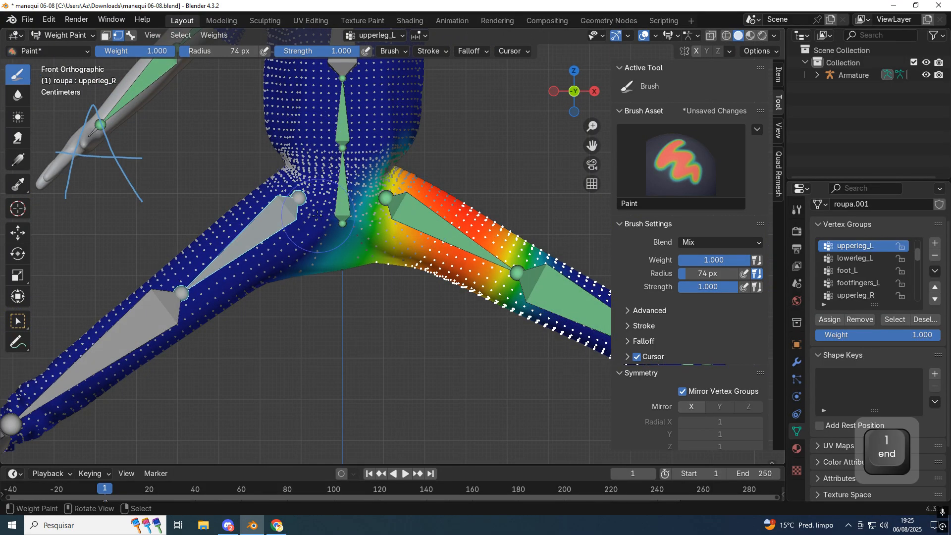
- Check the clothing's lower leg weight groups and make upperleg_R the active vertex group
{"action": "left_click", "coordinate": [867, 259]}
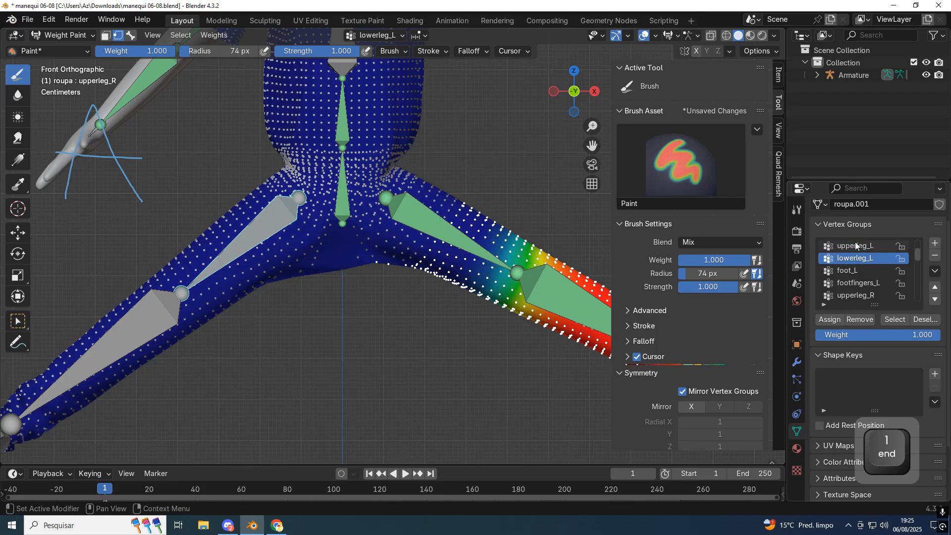
{"action": "left_click", "coordinate": [856, 245]}
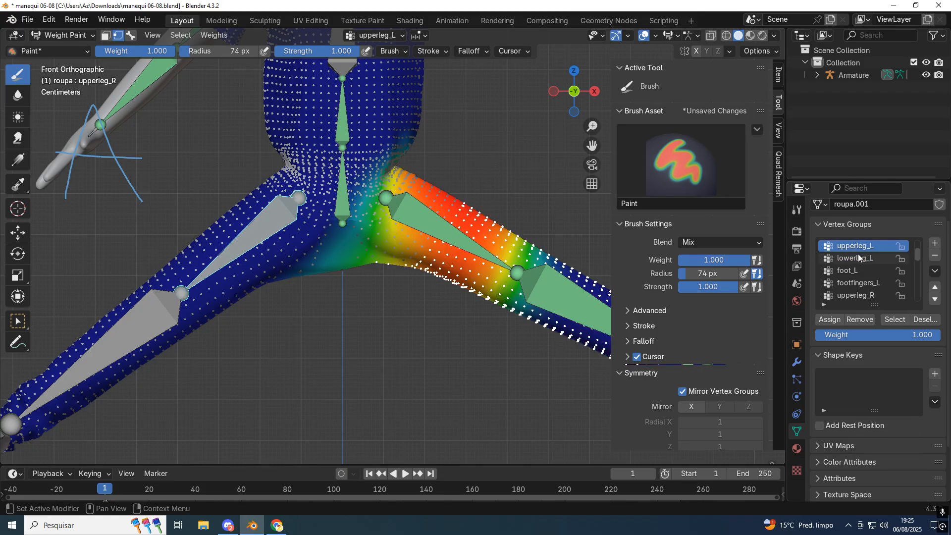
{"action": "key", "text": "Down"}
{"action": "key", "text": "Down"}
{"action": "key", "text": "Down"}
{"action": "key", "text": "Down"}
{"action": "key", "text": "Down"}
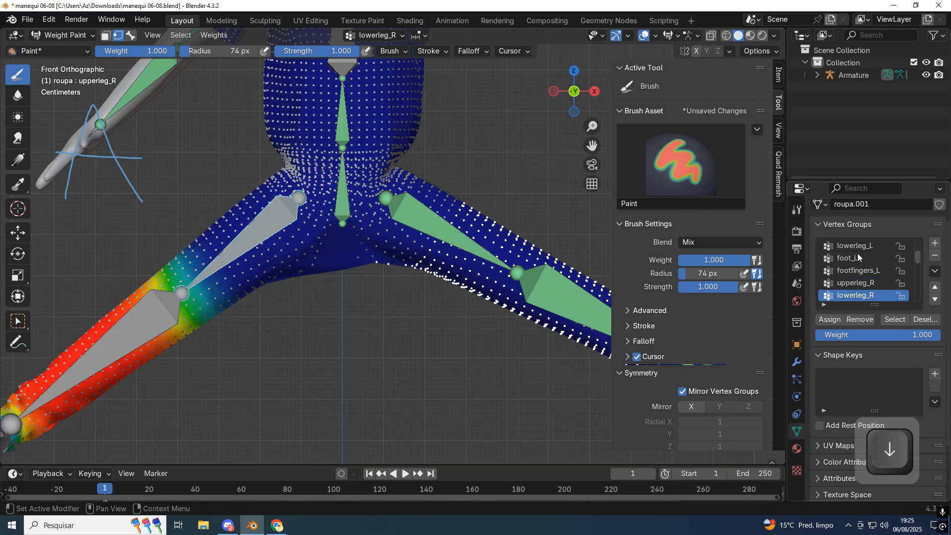
{"action": "key", "text": "Up"}
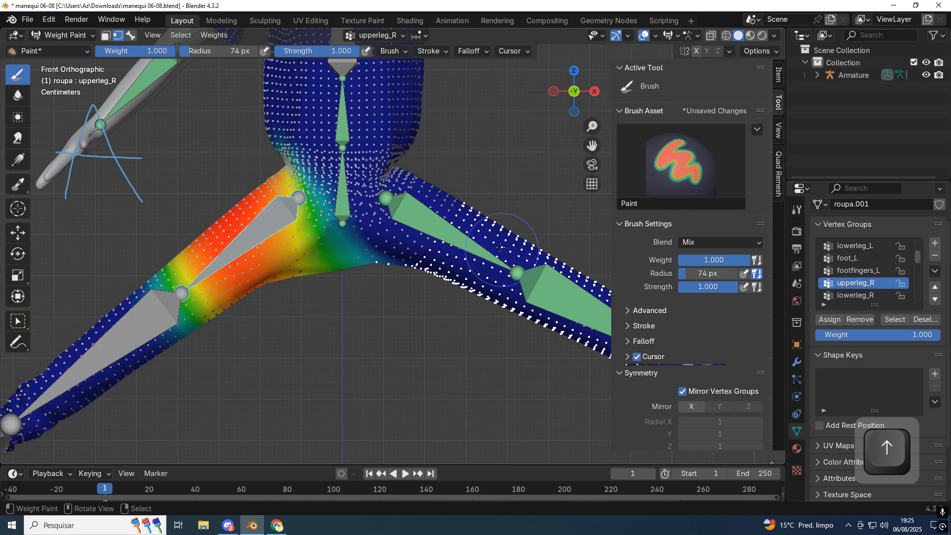
- Turn off the clothing's vertex selection mask and switch to Object Mode with the armature selected
{"action": "middle_click_drag", "start_coordinate": [501, 248], "coordinate": [488, 205]}
{"action": "key", "text": "KP_1"}
{"action": "middle_click_drag", "start_coordinate": [290, 239], "coordinate": [293, 299], "text": "shift"}
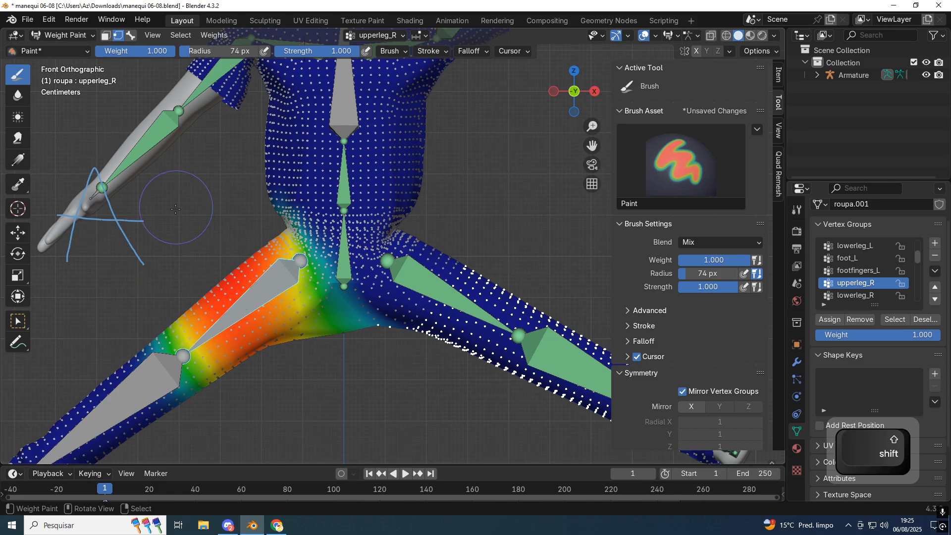
{"action": "mouse_move", "coordinate": [404, 276]}
{"action": "middle_mouse_down", "text": "shift"}
{"action": "mouse_move", "coordinate": [387, 235]}
{"action": "mouse_move", "coordinate": [449, 218]}
{"action": "mouse_move", "coordinate": [416, 227]}
{"action": "mouse_move", "coordinate": [431, 233]}
{"action": "mouse_move", "coordinate": [367, 263]}
{"action": "mouse_move", "coordinate": [396, 277]}
{"action": "mouse_move", "coordinate": [391, 299]}
{"action": "mouse_move", "coordinate": [384, 290]}
{"action": "middle_mouse_up", "text": "shift"}
{"action": "key", "text": "Tab"}
{"action": "key", "text": "Tab"}
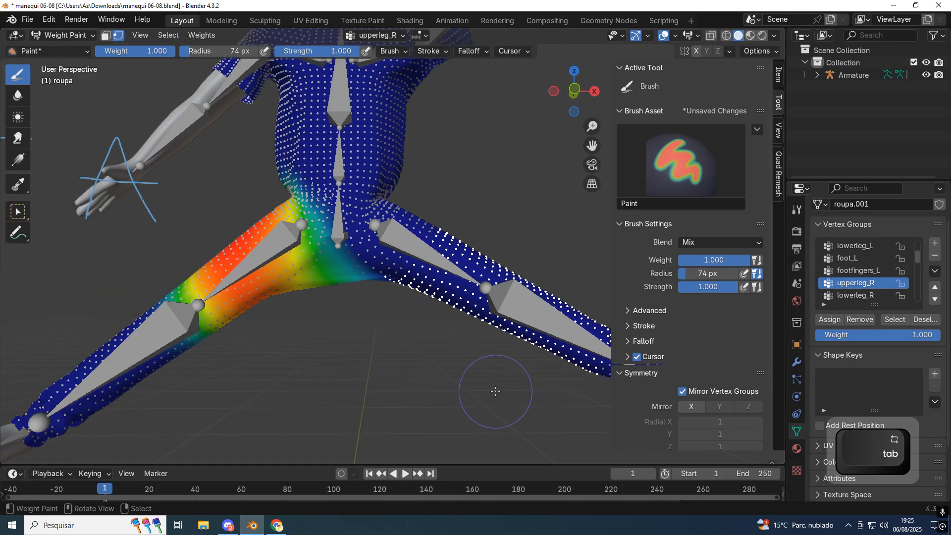
{"action": "left_click", "coordinate": [119, 36]}
{"action": "key", "text": "ctrl+Tab"}
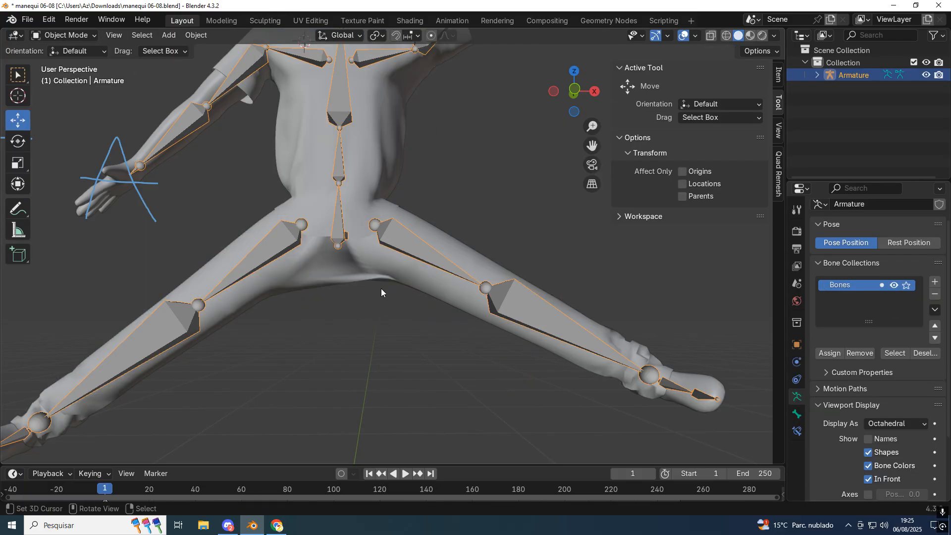
- Examine the crotch deformation, comparing the posed figure with the clothing's undeformed mesh in Edit Mode
{"action": "scroll", "coordinate": [389, 257], "scroll_direction": "down", "scroll_amount": 4}
{"action": "scroll", "coordinate": [343, 274], "scroll_direction": "up", "scroll_amount": 6}
{"action": "key", "text": "Tab"}
{"action": "key", "text": "Tab"}
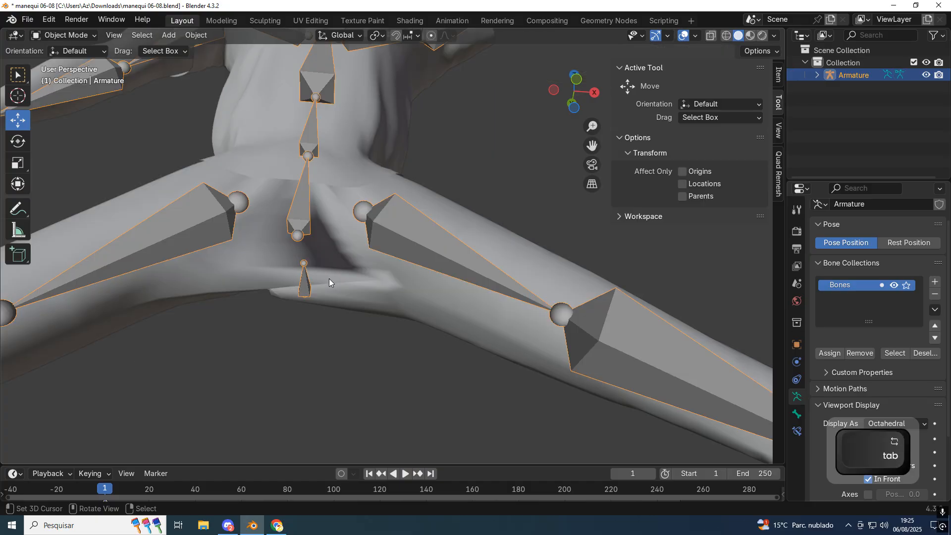
{"action": "key", "text": "KP_1"}
{"action": "key", "text": "ctrl+z"}
{"action": "key", "text": "Tab"}
{"action": "key", "text": "Tab"}
{"action": "key", "text": "Tab"}
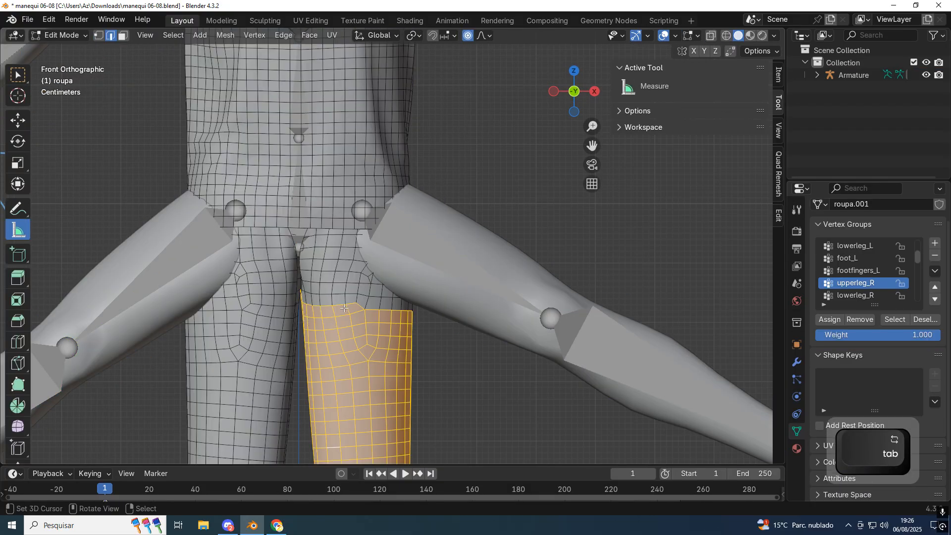
{"action": "key", "text": "Tab"}
{"action": "key", "text": "Tab"}
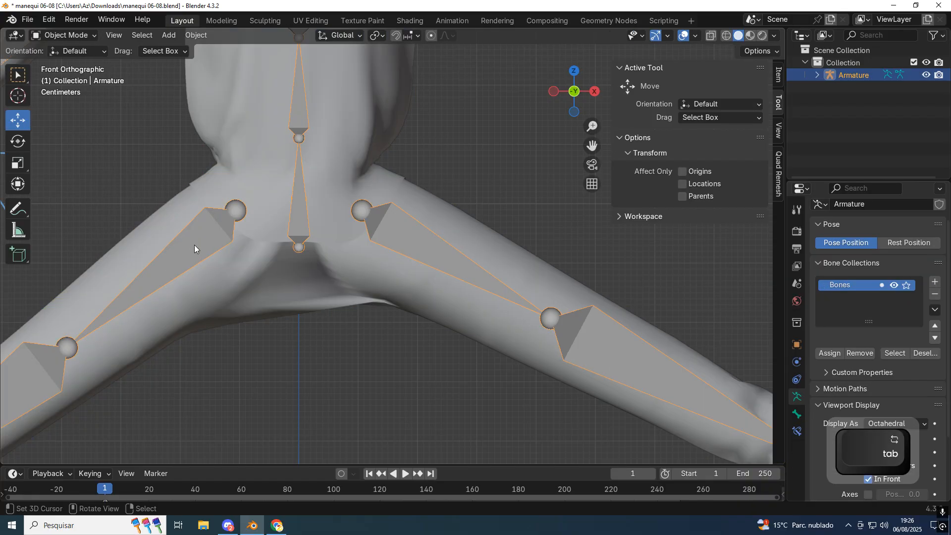
- Set the armature to Pose Mode and resume weight painting the clothing's upperleg_R group
{"action": "left_click", "coordinate": [63, 35]}
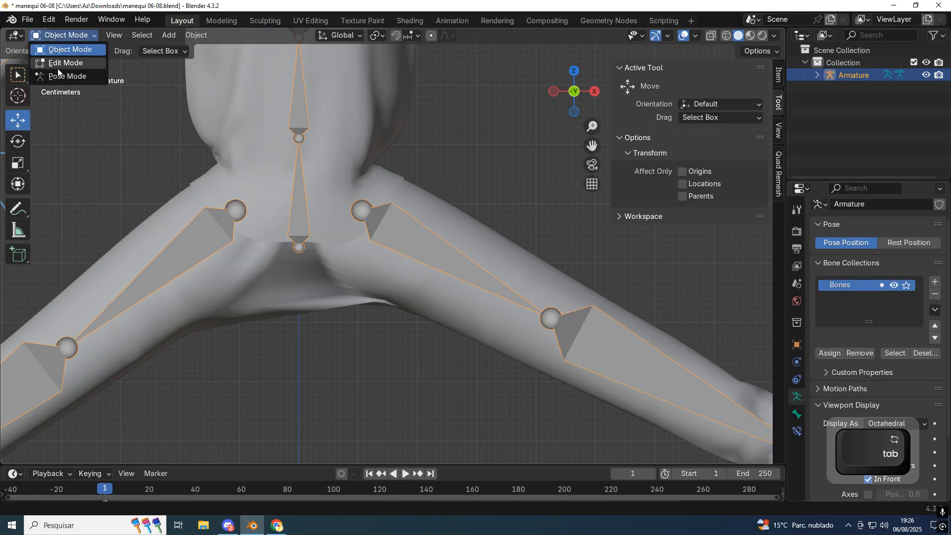
{"action": "left_click", "coordinate": [64, 74]}
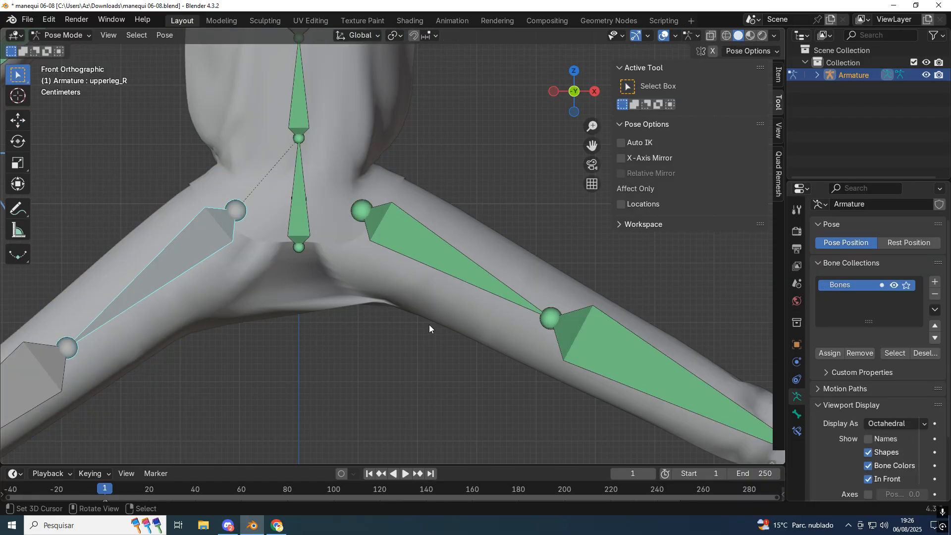
{"action": "left_click", "coordinate": [290, 296]}
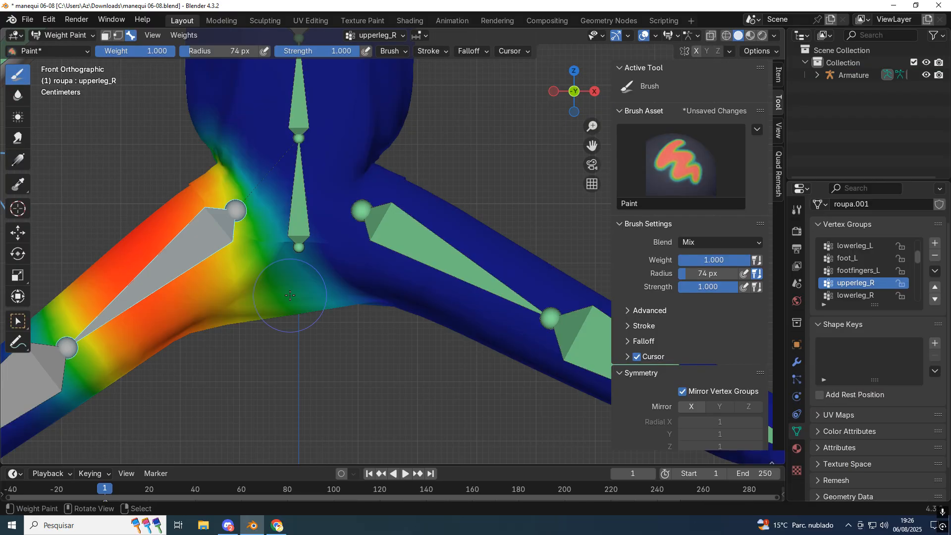
{"action": "middle_click_drag", "start_coordinate": [200, 268], "coordinate": [257, 244], "text": "shift"}
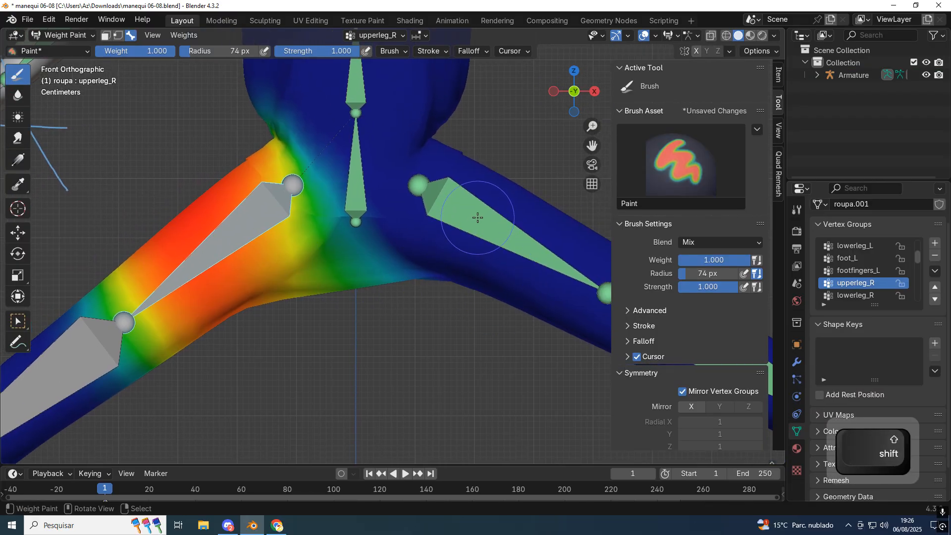
- Turn on the vertex selection mask and check the crotch vertices in both Edit Mode and Weight Paint mode
{"action": "left_click", "coordinate": [118, 35]}
{"action": "middle_click_drag", "start_coordinate": [317, 174], "coordinate": [308, 212]}
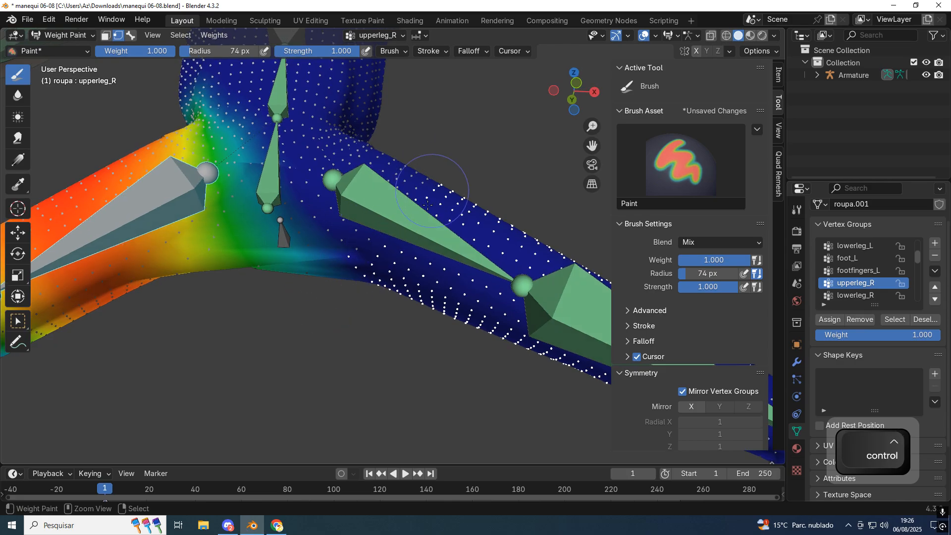
{"action": "key", "text": "Tab"}
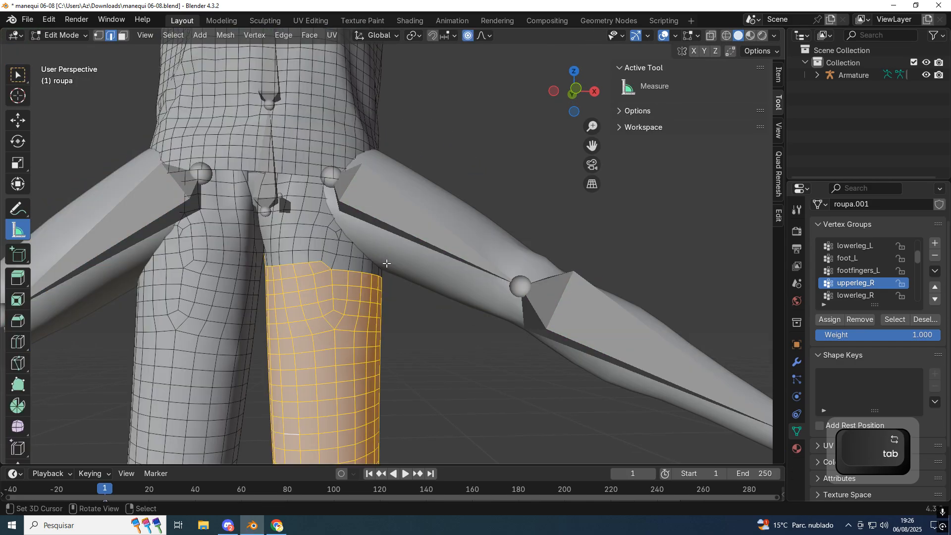
{"action": "key", "text": "Tab"}
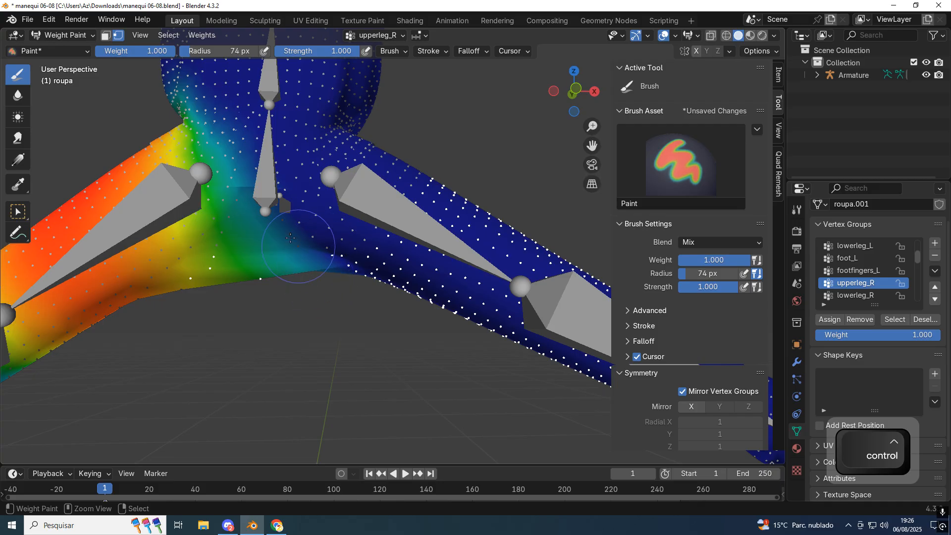
{"action": "middle_click_drag", "start_coordinate": [353, 246], "coordinate": [267, 223]}
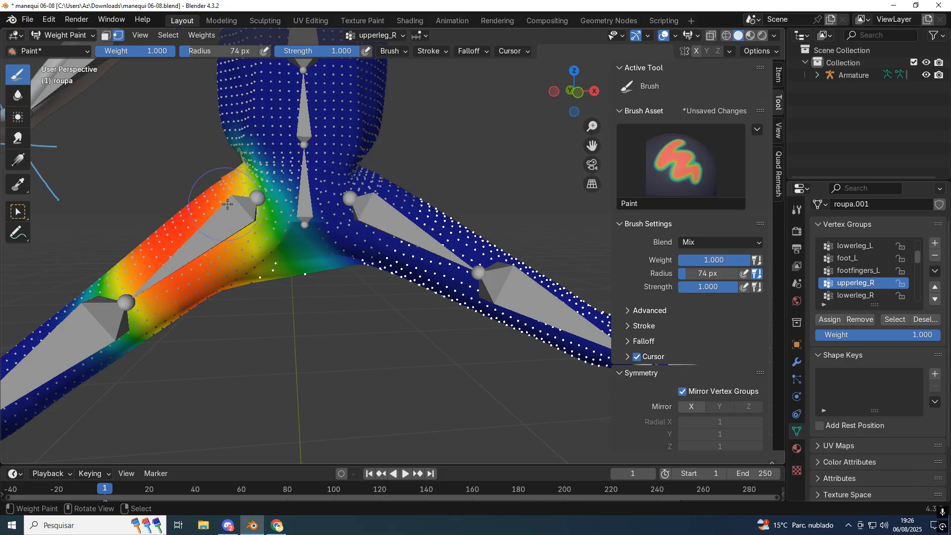
- Turn off the clothing's vertex selection mask and put the armature into Pose Mode
{"action": "key", "text": "ctrl"}
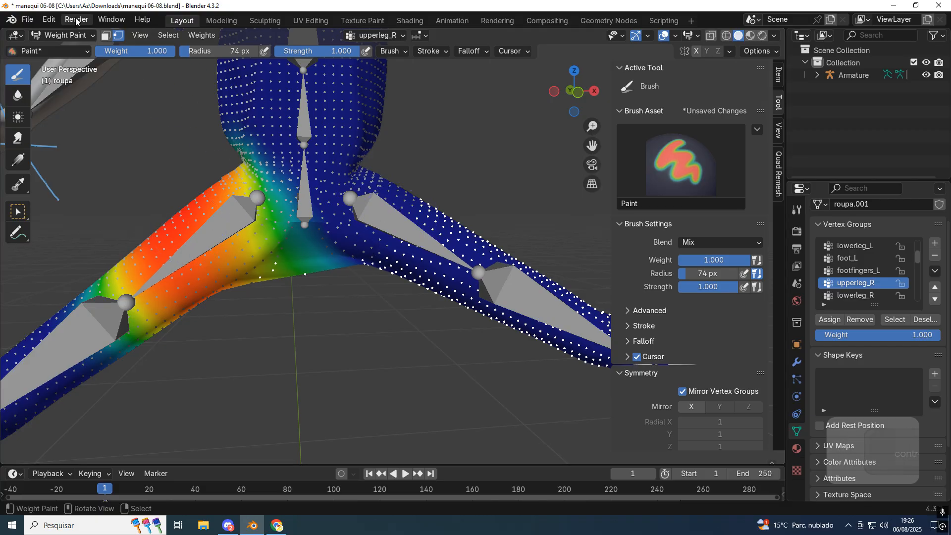
{"action": "key", "text": "v"}
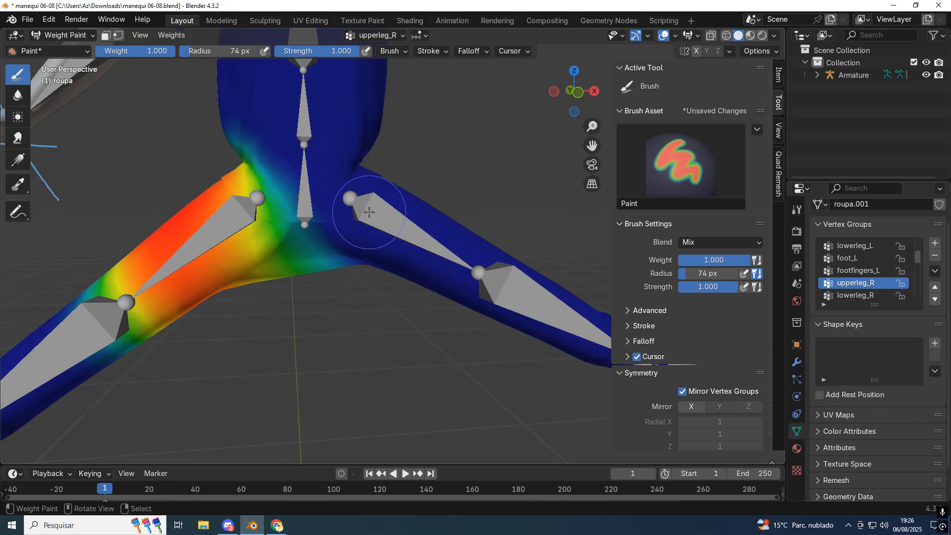
{"action": "right_click", "coordinate": [369, 212]}
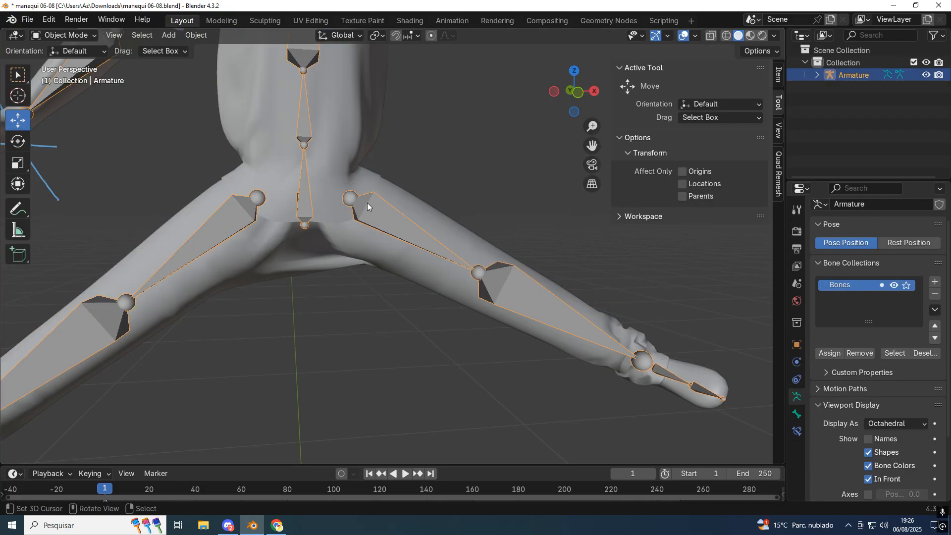
{"action": "left_click", "coordinate": [80, 35]}
{"action": "left_click", "coordinate": [64, 75]}
- Select the clothing's right thigh in Edit Mode by expanding an edge loop nine times and shrinking it twice, then return to Weight Paint
{"action": "middle_click_drag", "start_coordinate": [391, 224], "coordinate": [321, 220]}
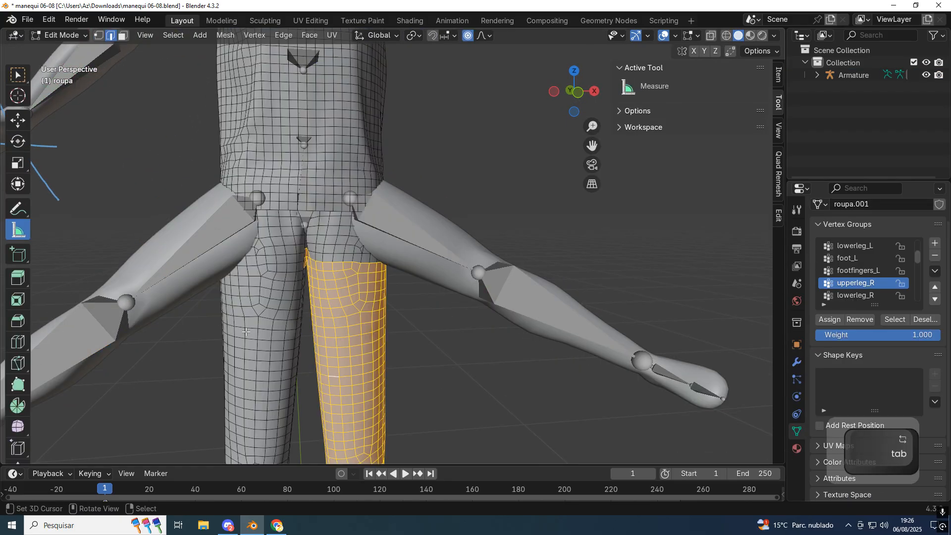
{"action": "key", "text": "alt+a"}
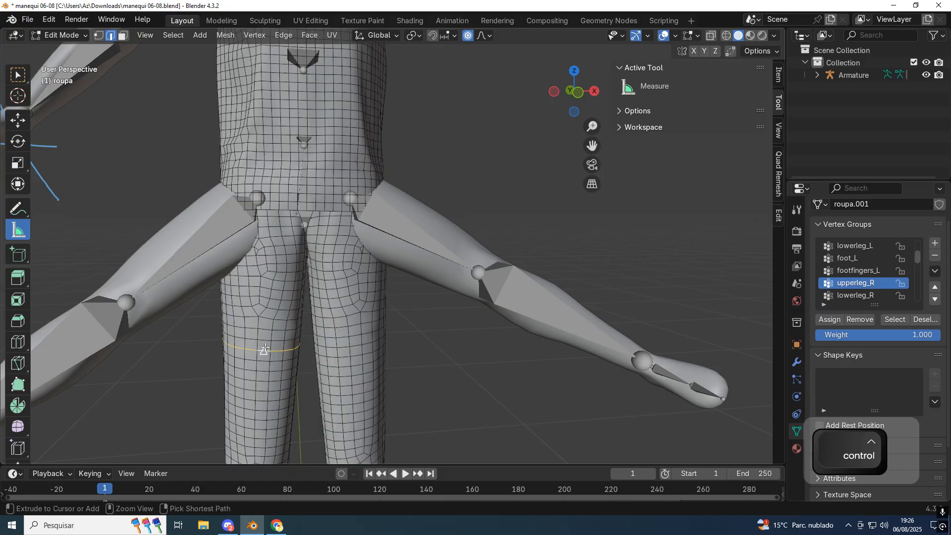
{"action": "key", "text": "ctrl+KP_Add"}
{"action": "key", "text": "ctrl+KP_Add"}
{"action": "key", "text": "ctrl+KP_Add"}
{"action": "key", "text": "ctrl+KP_Add"}
{"action": "key", "text": "ctrl+KP_Add"}
{"action": "key", "text": "ctrl+KP_Add"}
{"action": "key", "text": "ctrl+KP_Add"}
{"action": "key", "text": "ctrl+KP_Add"}
{"action": "key", "text": "ctrl+KP_Add"}
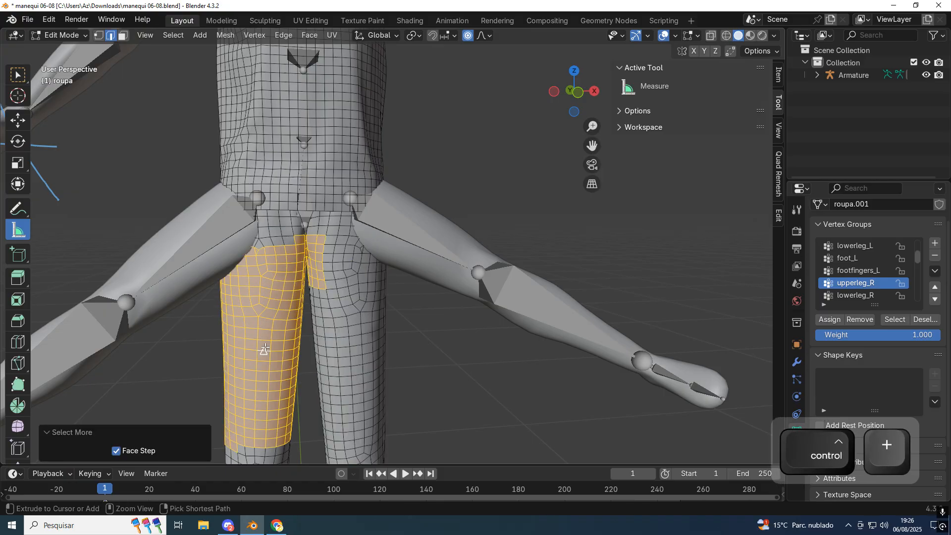
{"action": "key", "text": "ctrl+KP_Subtract"}
{"action": "key", "text": "ctrl+KP_Subtract"}
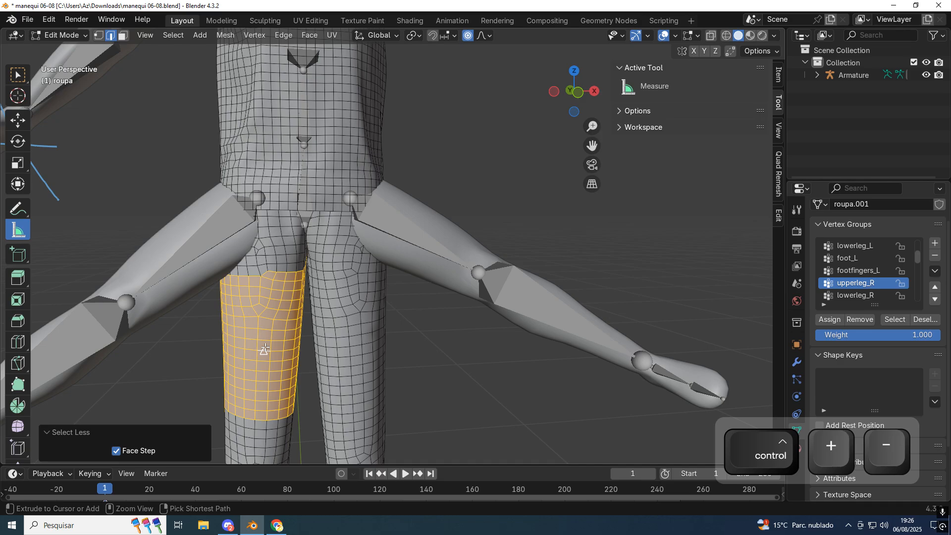
{"action": "key", "text": "Tab"}
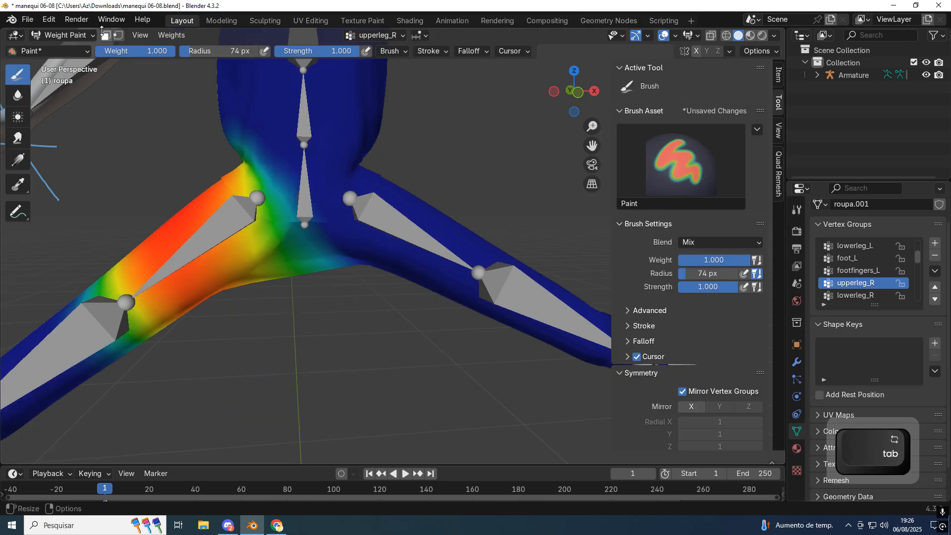
- Set the armature to Pose Mode and return to weight painting the clothing
{"action": "left_click", "coordinate": [382, 214]}
{"action": "left_click", "coordinate": [60, 36]}
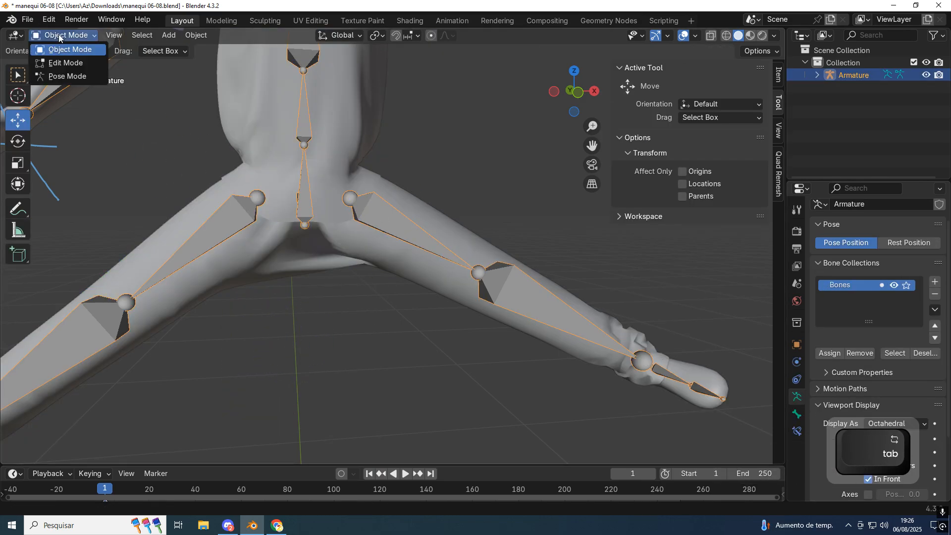
{"action": "left_click", "coordinate": [63, 76]}
{"action": "left_click", "coordinate": [302, 233]}
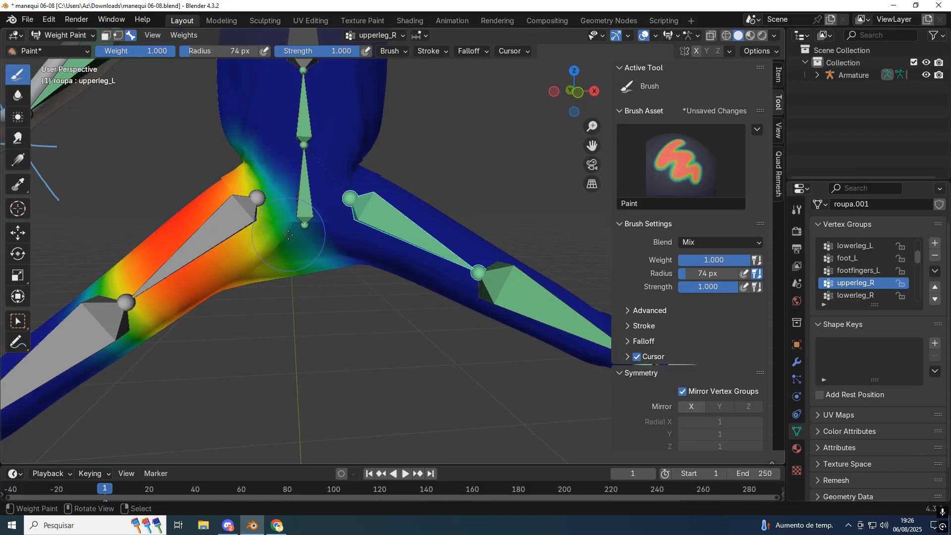
- Make upperleg_L the active vertex group of the clothing
{"action": "left_click", "coordinate": [861, 271]}
{"action": "key", "text": "Down"}
{"action": "key", "text": "Up"}
{"action": "key", "text": "Up"}
{"action": "key", "text": "Up"}
{"action": "key", "text": "Up"}
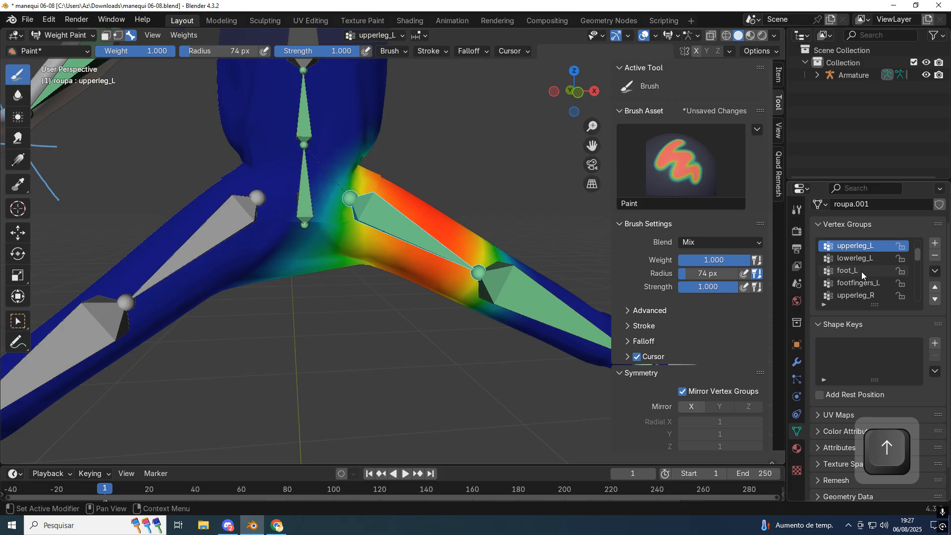
- Examine the crotch weights of upperleg_L from the front with the vertex selection mask temporarily on
{"action": "left_click", "coordinate": [118, 35]}
{"action": "middle_click_drag", "start_coordinate": [342, 257], "coordinate": [364, 254]}
{"action": "left_click_drag", "start_coordinate": [364, 254], "coordinate": [328, 250], "text": "ctrl"}
{"action": "mouse_move", "coordinate": [328, 252]}
{"action": "middle_mouse_down"}
{"action": "mouse_move", "coordinate": [523, 214]}
{"action": "mouse_move", "coordinate": [300, 233]}
{"action": "middle_mouse_up"}
{"action": "key", "text": "KP_1"}
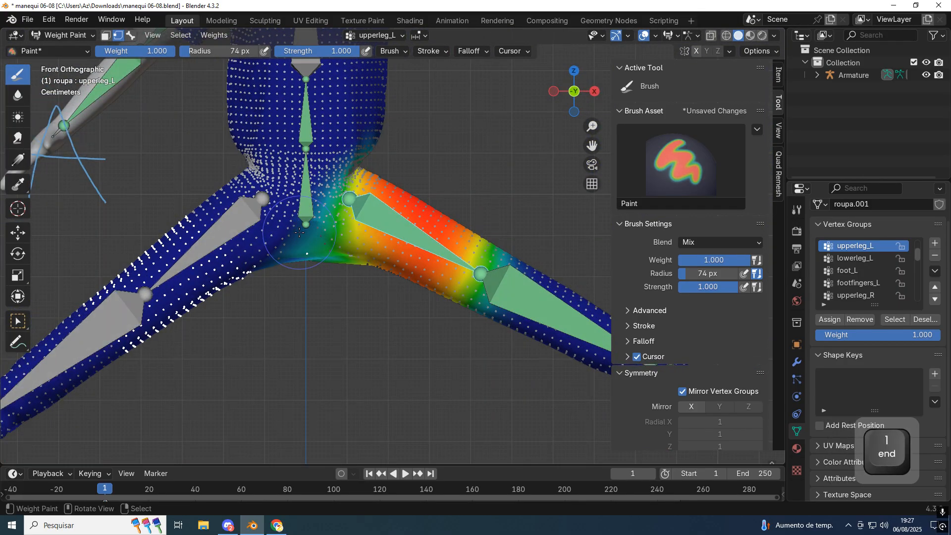
{"action": "scroll", "coordinate": [377, 234], "scroll_direction": "up", "scroll_amount": 5}
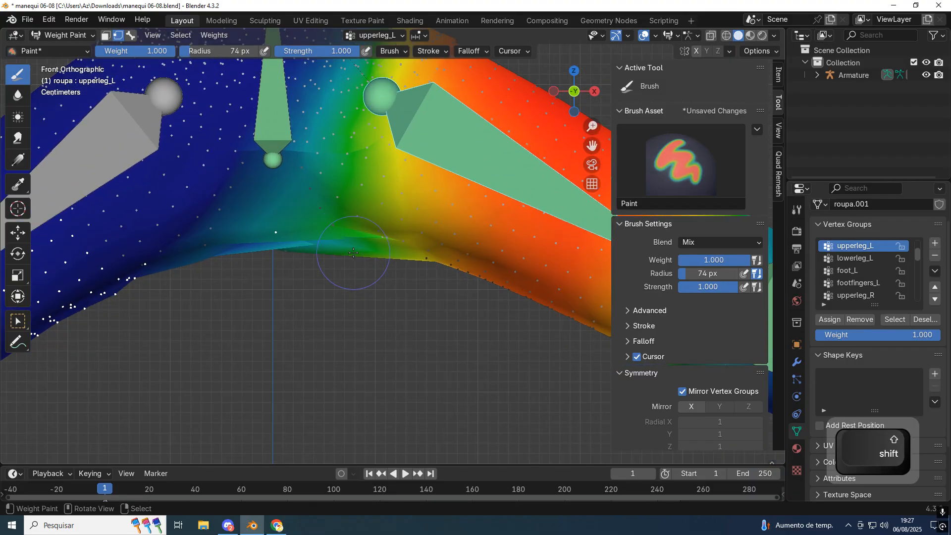
{"action": "scroll", "coordinate": [360, 248], "scroll_direction": "down", "scroll_amount": 7}
{"action": "left_click", "coordinate": [122, 39]}
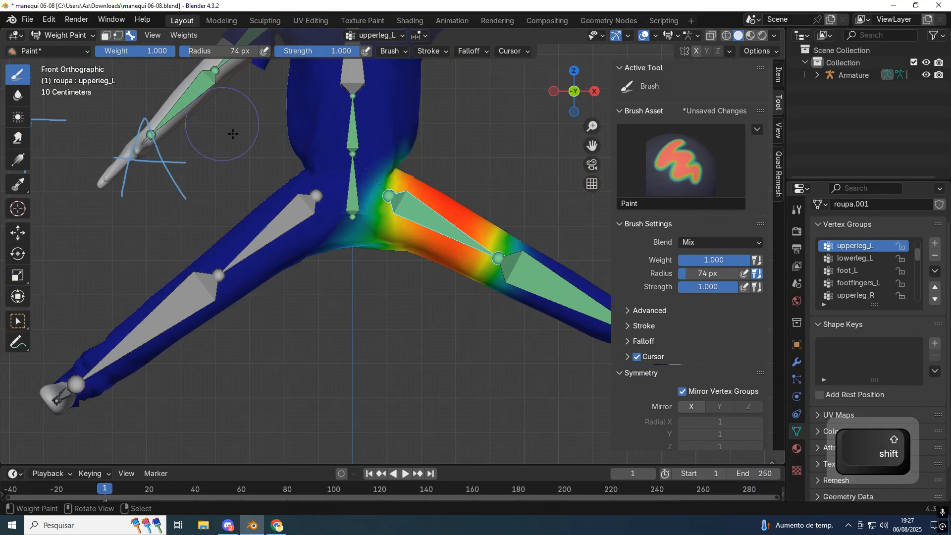
- Select the upperleg_R bone to show its weights and view the figure from the front
{"action": "middle_click_drag", "start_coordinate": [470, 223], "coordinate": [285, 201]}
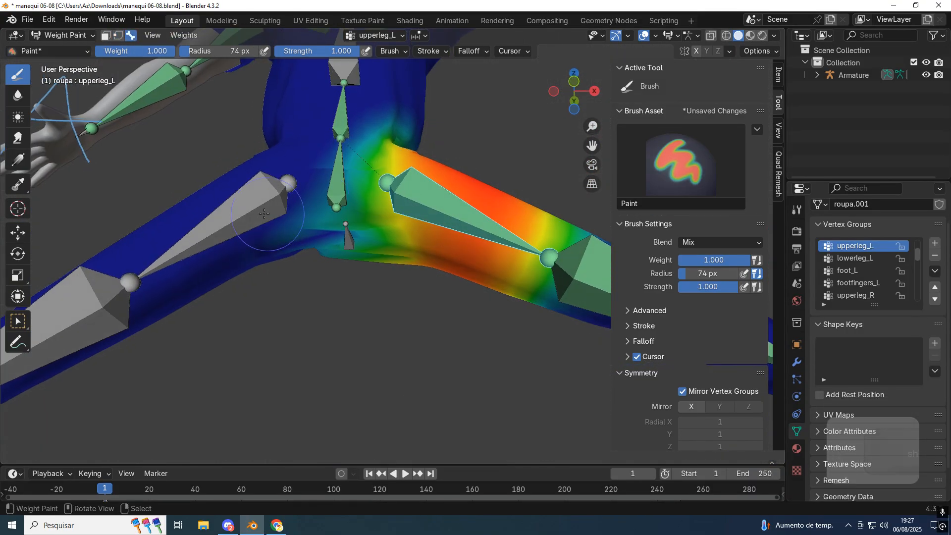
{"action": "left_click", "coordinate": [284, 201], "text": "ctrl"}
{"action": "left_click", "coordinate": [421, 186], "text": "ctrl"}
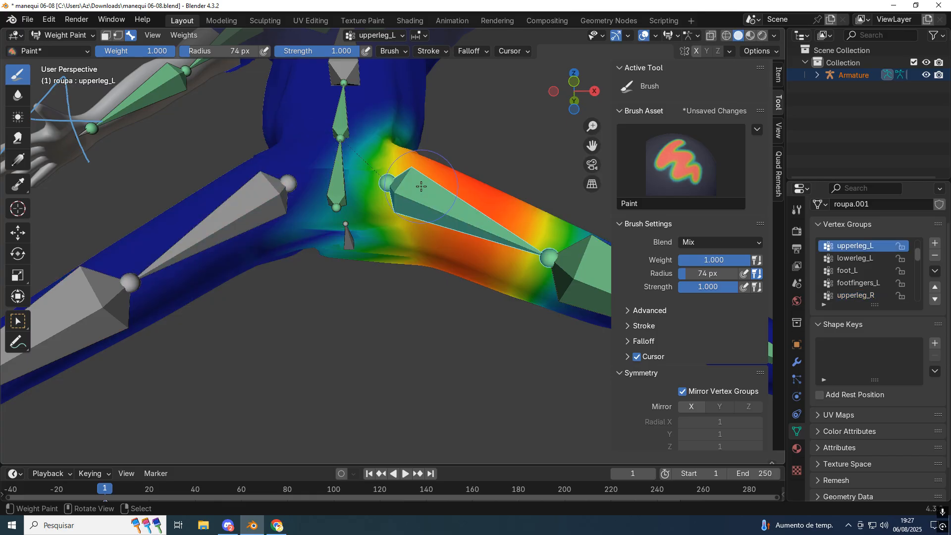
{"action": "left_click", "coordinate": [251, 213], "text": "ctrl"}
{"action": "middle_click_drag", "start_coordinate": [247, 194], "coordinate": [342, 210]}
{"action": "key", "text": "KP_1"}
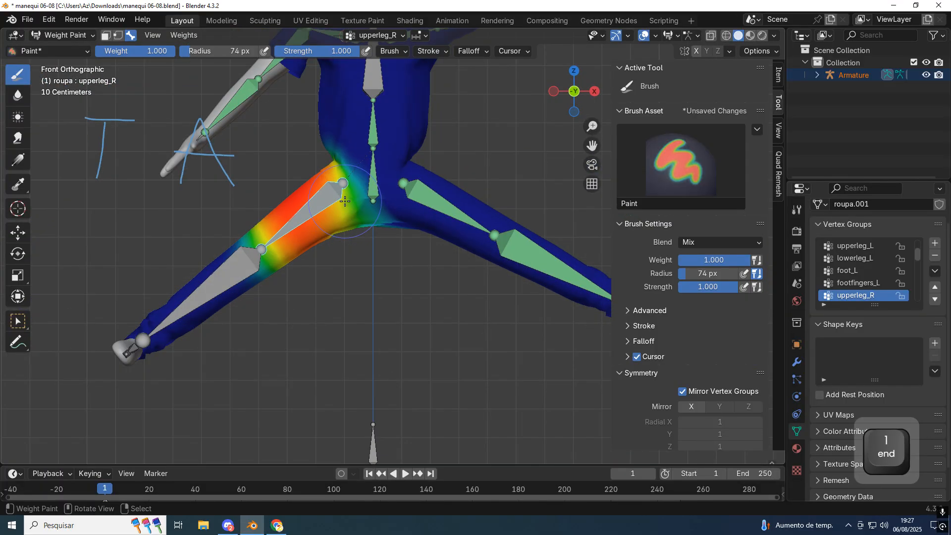
- Box-select only the clothing's crotch vertices through the mesh in Edit Mode with wireframe shading and vertex selection
{"action": "scroll", "coordinate": [322, 277], "scroll_direction": "up", "scroll_amount": 3}
{"action": "key", "text": "Tab"}
{"action": "key", "text": "z"}
{"action": "left_click", "coordinate": [217, 350]}
{"action": "middle_click_drag", "start_coordinate": [286, 349], "coordinate": [313, 292], "text": "shift"}
{"action": "scroll", "coordinate": [310, 291], "scroll_direction": "up", "scroll_amount": 2}
{"action": "key", "text": "1"}
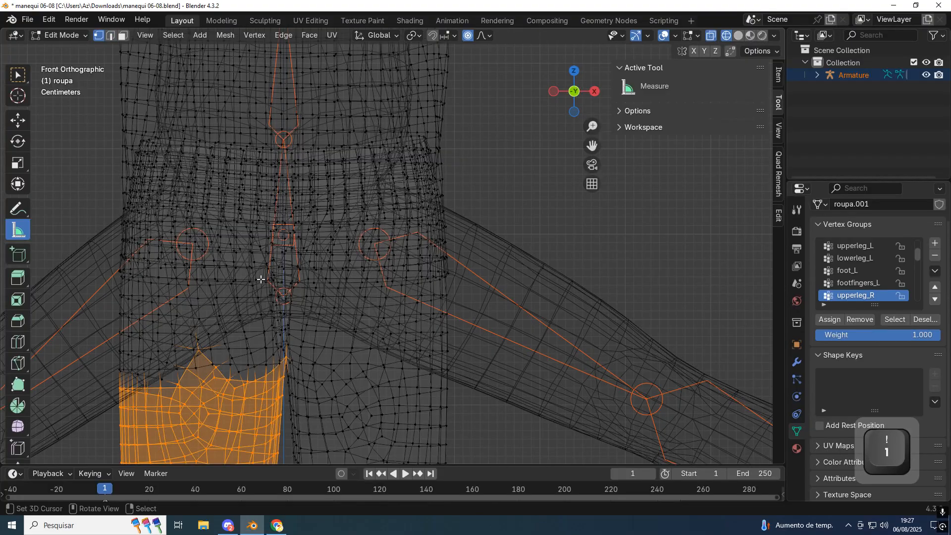
{"action": "key", "text": "alt+a"}
{"action": "key", "text": "b"}
{"action": "left_click_drag", "start_coordinate": [248, 268], "coordinate": [316, 382]}
{"action": "scroll", "coordinate": [315, 382], "scroll_direction": "down", "scroll_amount": 2}
- Return to weight painting upperleg_R with solid shading and turn on the vertex selection mask
{"action": "key", "text": "Tab"}
{"action": "key", "text": "z"}
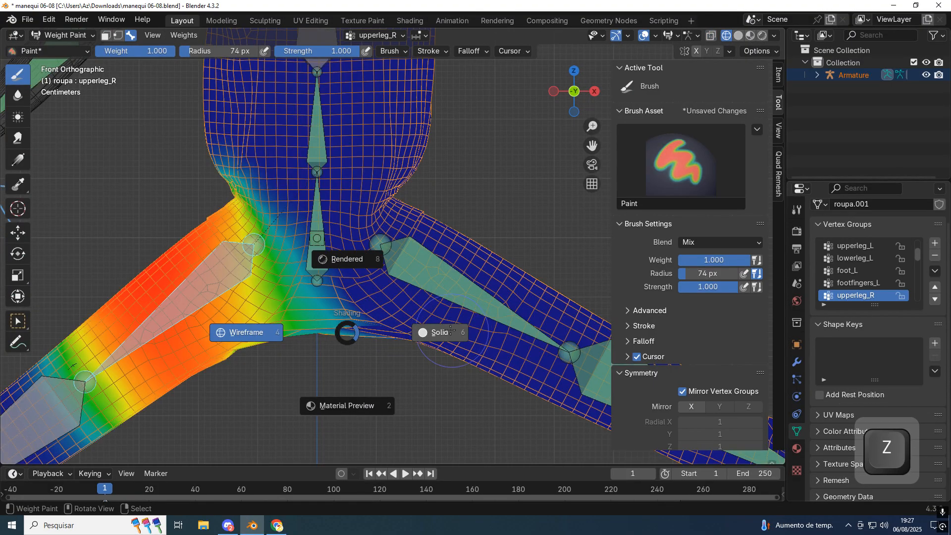
{"action": "left_click", "coordinate": [453, 331]}
{"action": "left_click", "coordinate": [126, 37]}
{"action": "middle_click_drag", "start_coordinate": [179, 148], "coordinate": [188, 94], "text": "shift"}
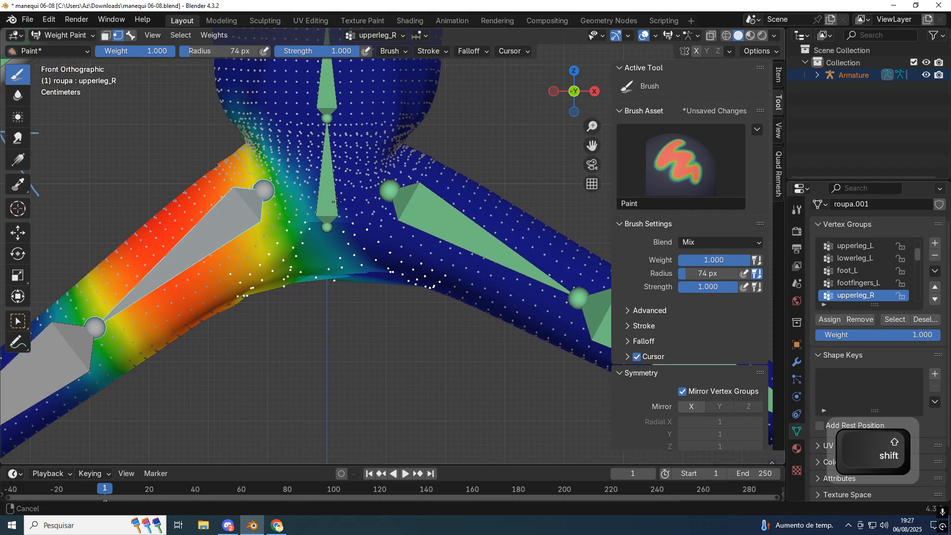
- Smooth the crotch vertices' weights with the Active Group subset and 1 iteration
{"action": "left_click", "coordinate": [212, 37]}
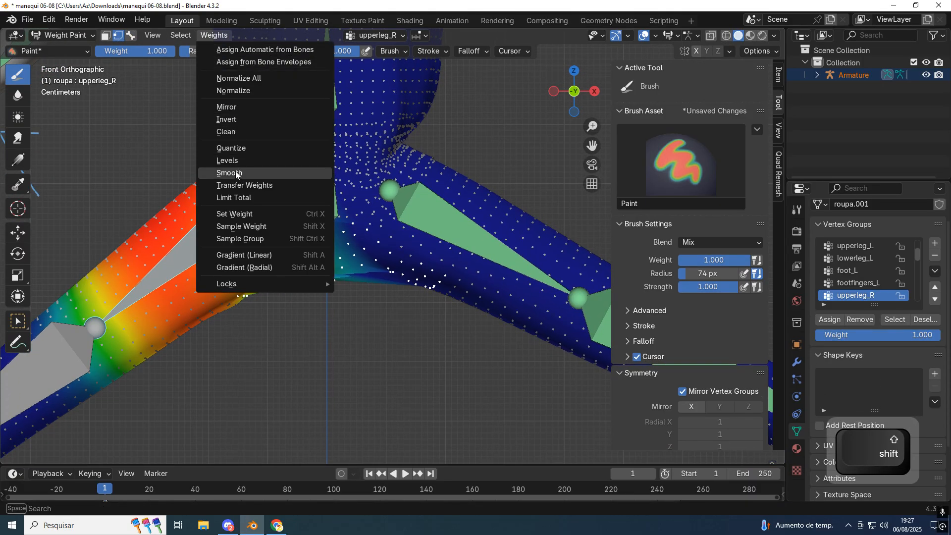
{"action": "left_click", "coordinate": [236, 173]}
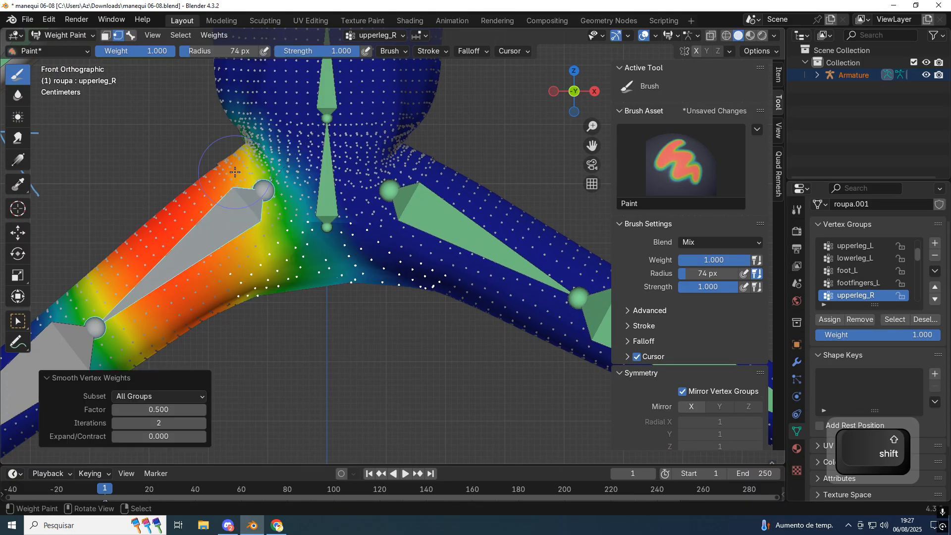
{"action": "left_click", "coordinate": [155, 396]}
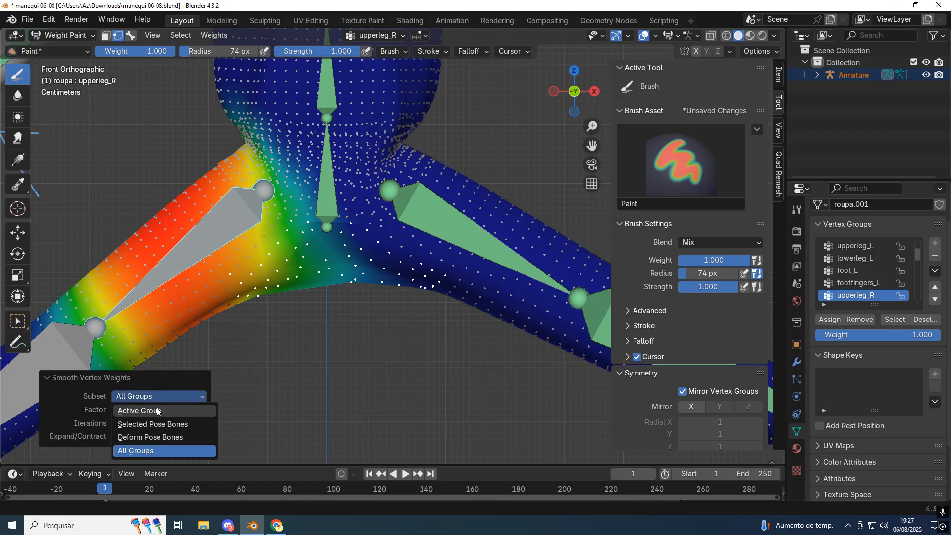
{"action": "left_click", "coordinate": [157, 410]}
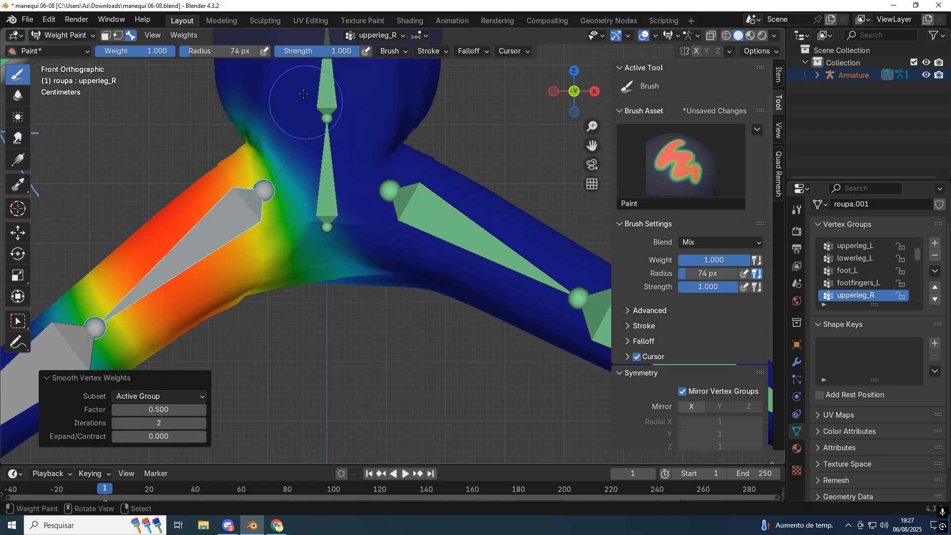
{"action": "mouse_move", "coordinate": [159, 423]}
{"action": "left_mouse_down"}
{"action": "mouse_move", "coordinate": [193, 422]}
{"action": "mouse_move", "coordinate": [149, 423]}
{"action": "mouse_move", "coordinate": [198, 423]}
{"action": "mouse_move", "coordinate": [158, 423]}
{"action": "left_mouse_up"}
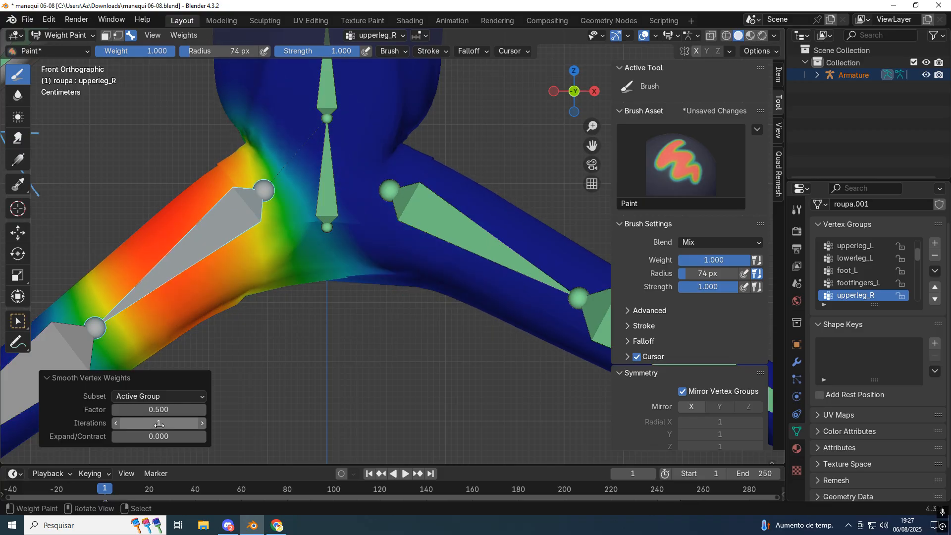
- Try the Selected Pose Bones subset for the weight smoothing, then change it to All Groups
{"action": "left_click", "coordinate": [197, 396]}
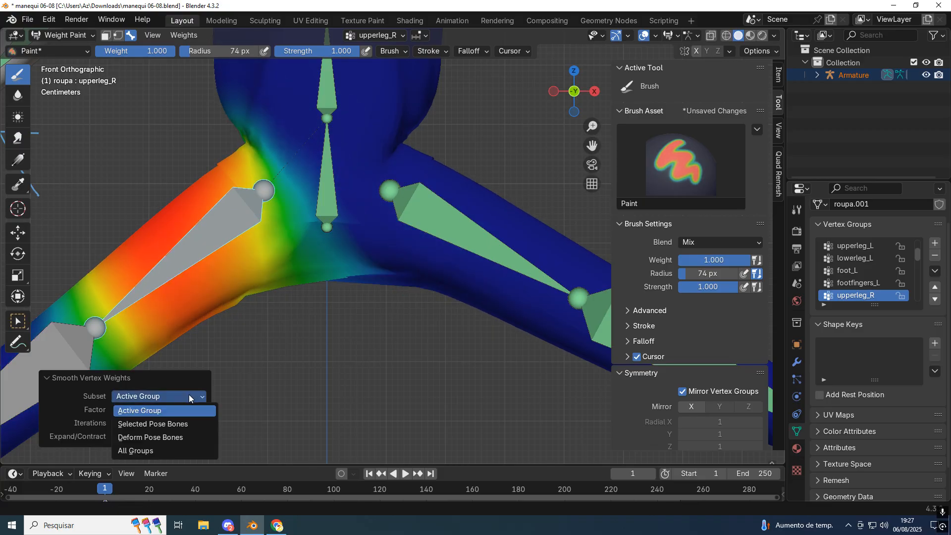
{"action": "left_click", "coordinate": [184, 419]}
{"action": "left_click", "coordinate": [174, 397]}
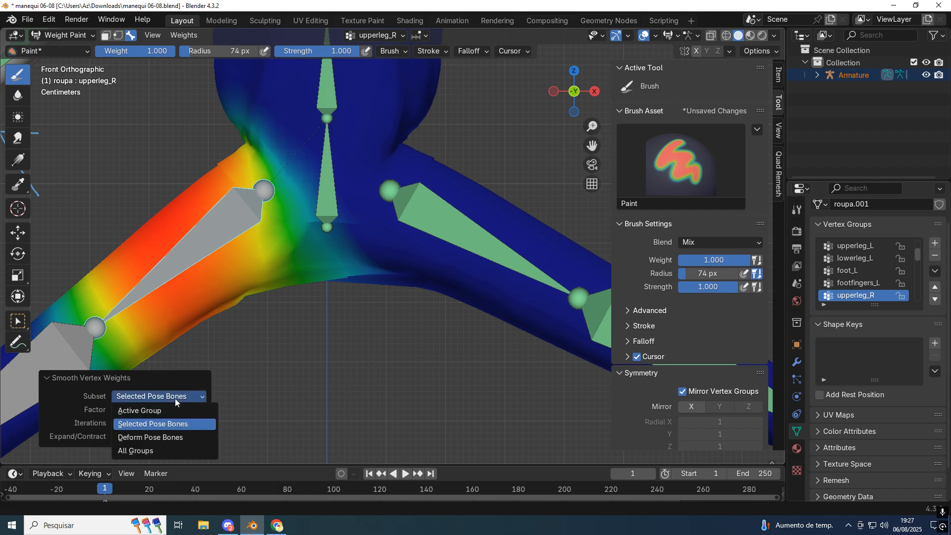
{"action": "left_click", "coordinate": [168, 448]}
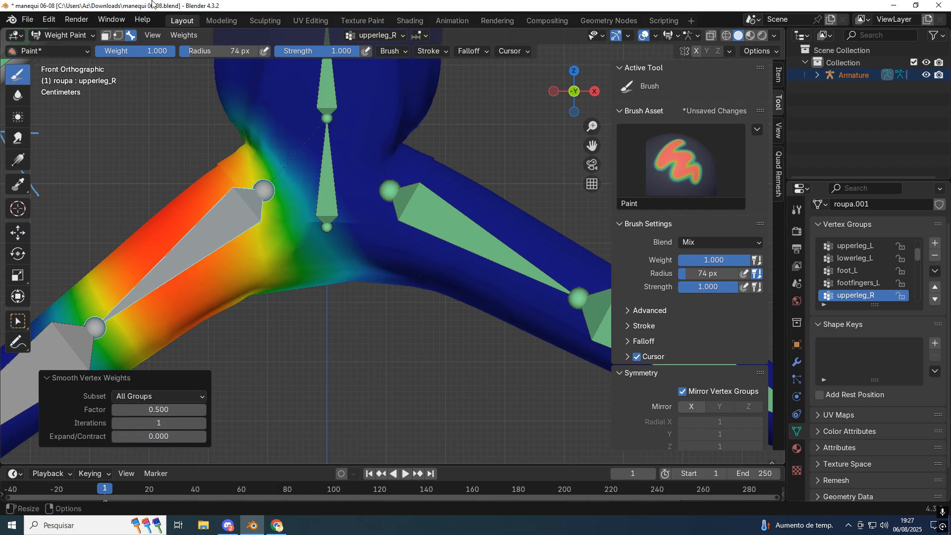
- Undo the weight smoothing on the crotch vertices
{"action": "left_click", "coordinate": [119, 36]}
{"action": "key", "text": "ctrl+z"}
{"action": "key", "text": "ctrl+z"}
{"action": "key", "text": "ctrl+z"}
{"action": "key", "text": "ctrl+z"}
{"action": "key", "text": "ctrl+z"}
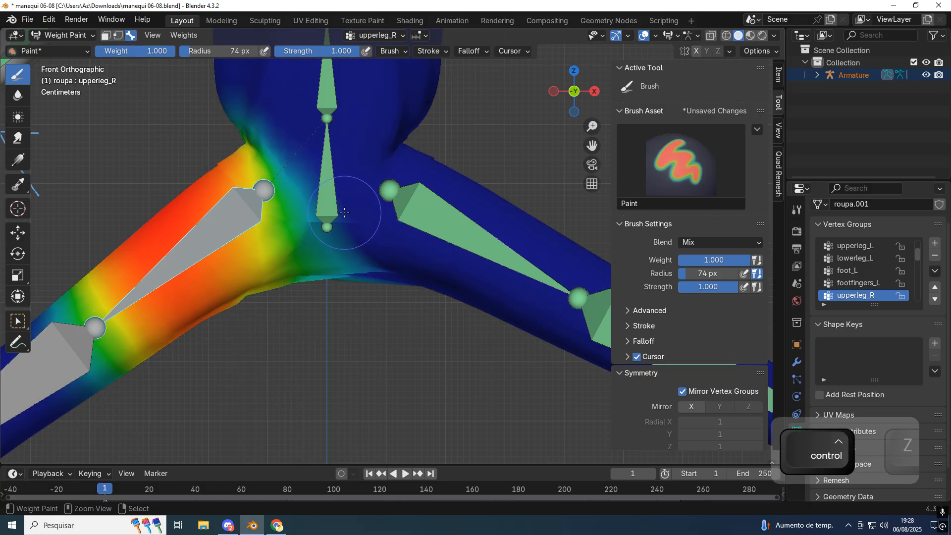
- Put the clothing in Object Mode as the only selected object, with the armature deselected
{"action": "key", "text": "Tab"}
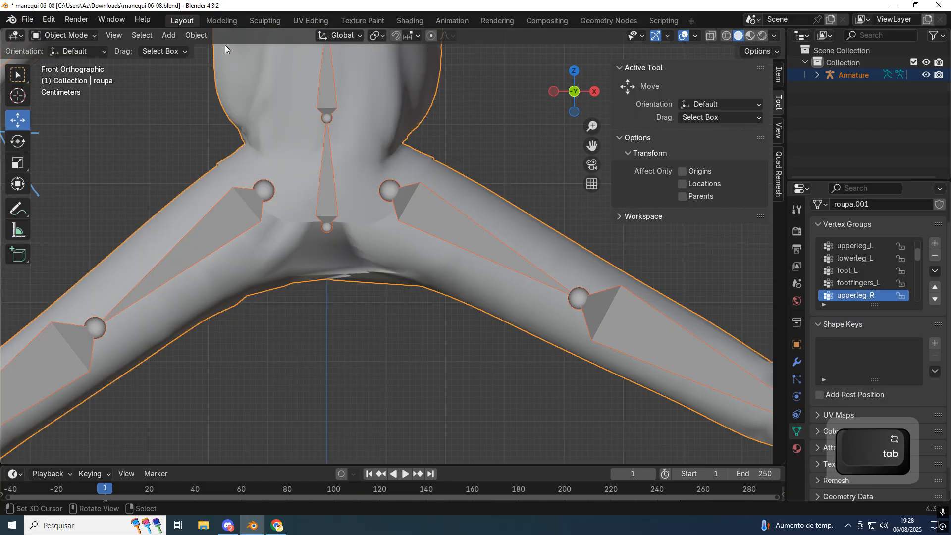
{"action": "key", "text": "ctrl+Tab"}
{"action": "key", "text": "ctrl+Tab"}
{"action": "key", "text": "Tab"}
{"action": "key", "text": "Tab"}
{"action": "key", "text": "Tab"}
{"action": "key", "text": "Tab"}
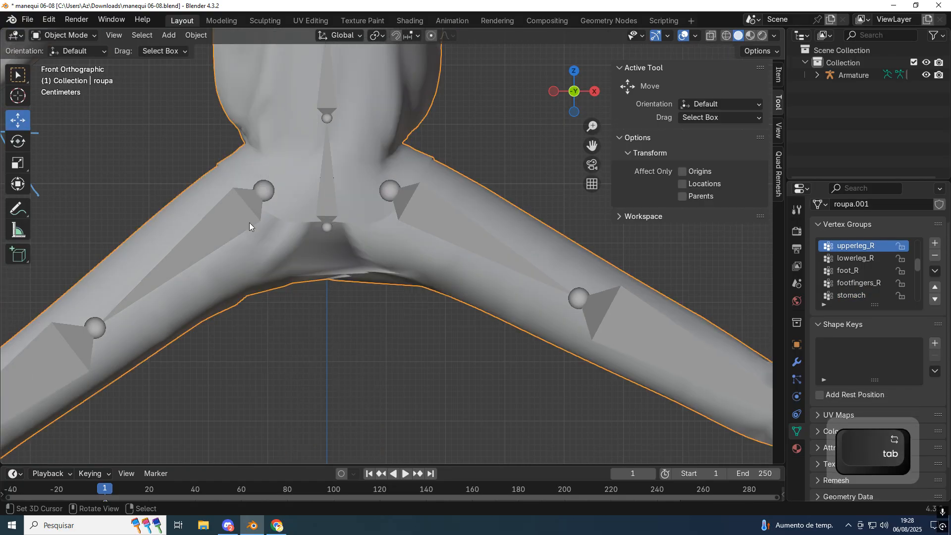
- Weight paint the clothing with the vertex selection mask on and smooth the crotch vertices' weights for All Groups, factor 0.500, 1 iteration
{"action": "left_click", "coordinate": [79, 36]}
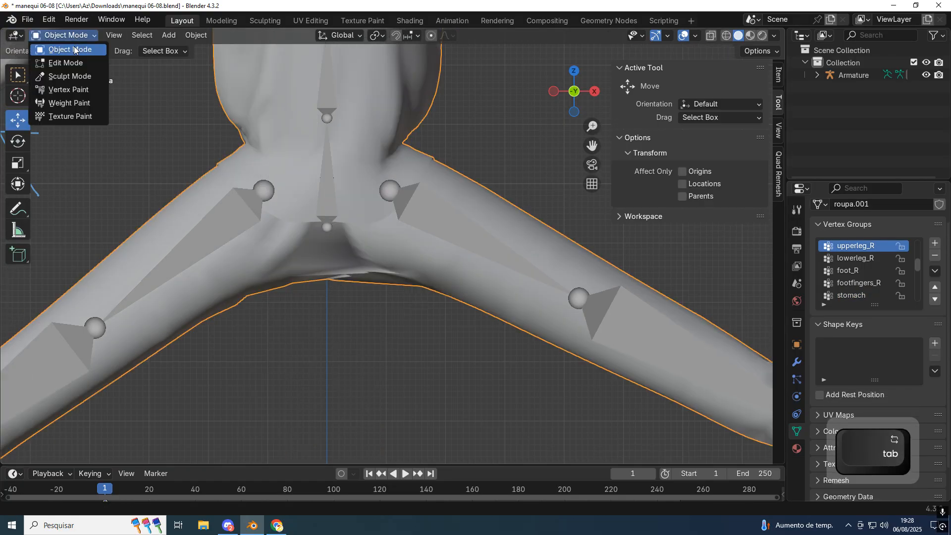
{"action": "left_click", "coordinate": [64, 102]}
{"action": "left_click", "coordinate": [118, 35]}
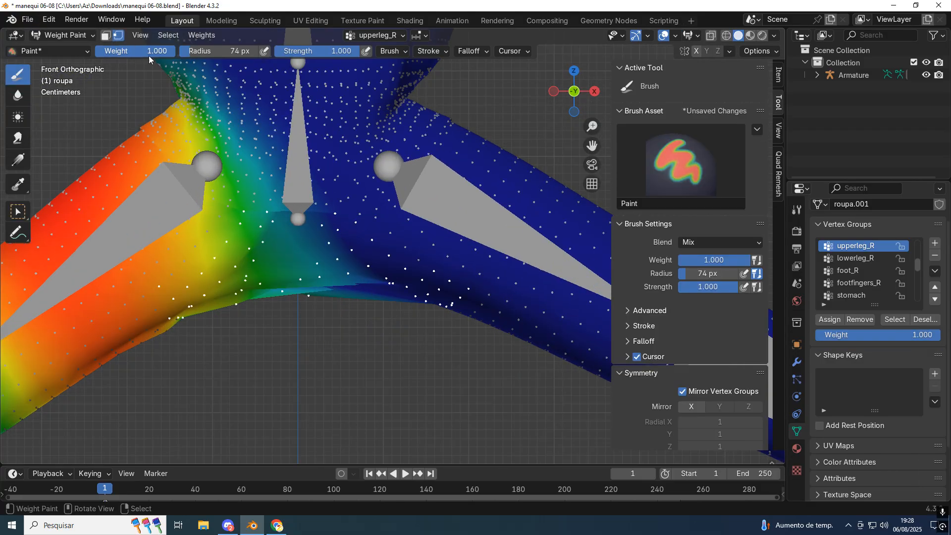
{"action": "left_click", "coordinate": [208, 36]}
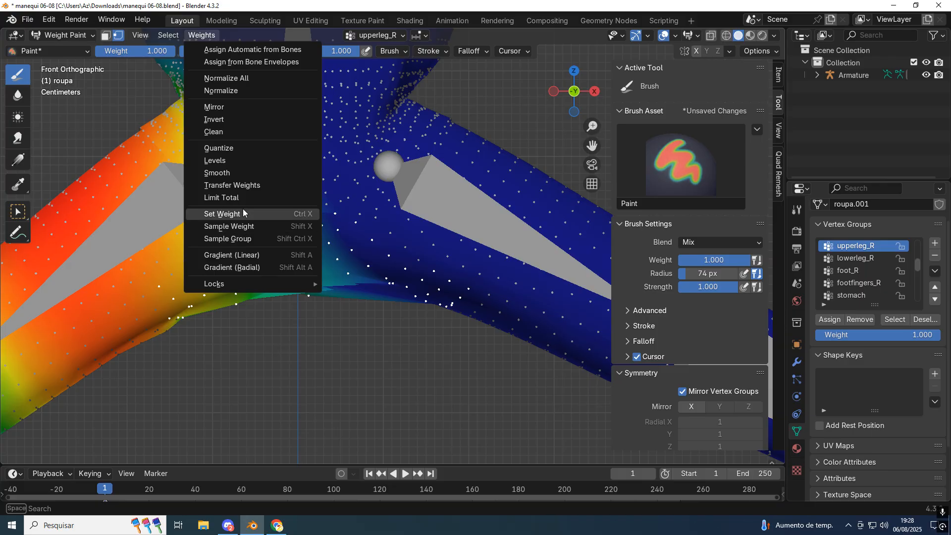
{"action": "left_click", "coordinate": [249, 171]}
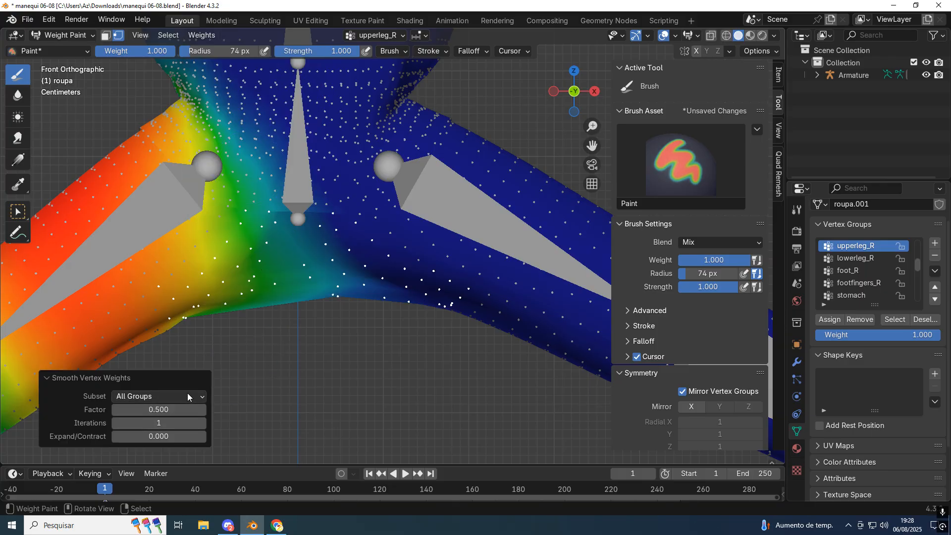
- Try the Active Group subset for the weight smoothing, then change it to Deform Pose Bones
{"action": "left_click", "coordinate": [188, 394]}
{"action": "left_click", "coordinate": [173, 411]}
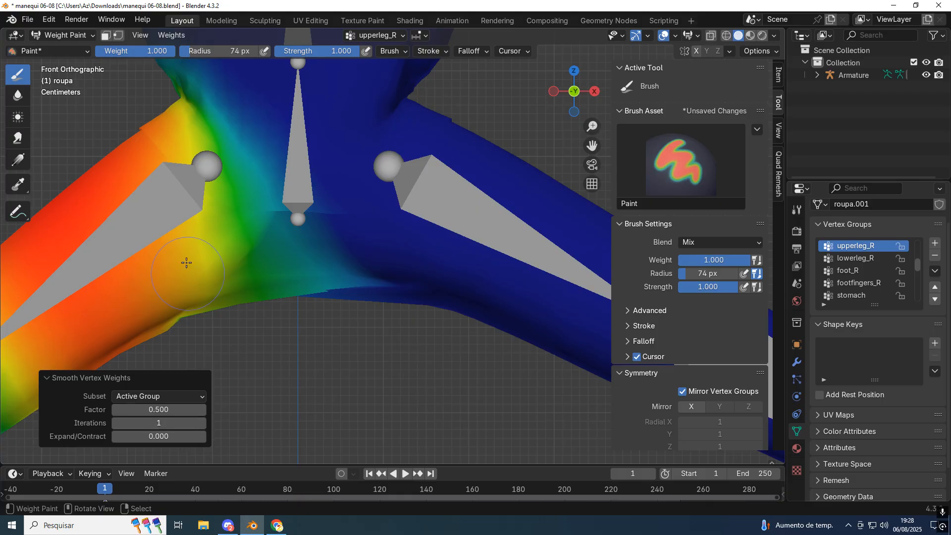
{"action": "left_click", "coordinate": [136, 398]}
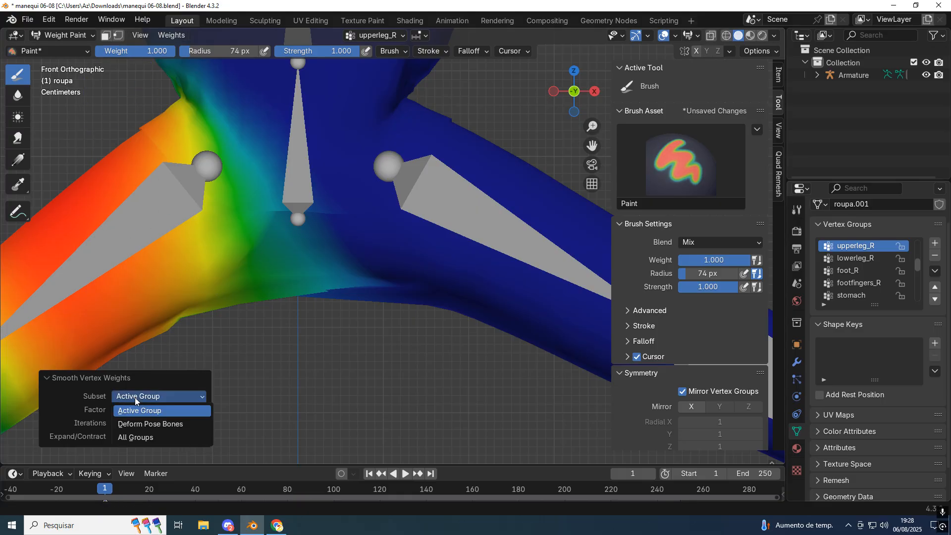
{"action": "left_click", "coordinate": [141, 425]}
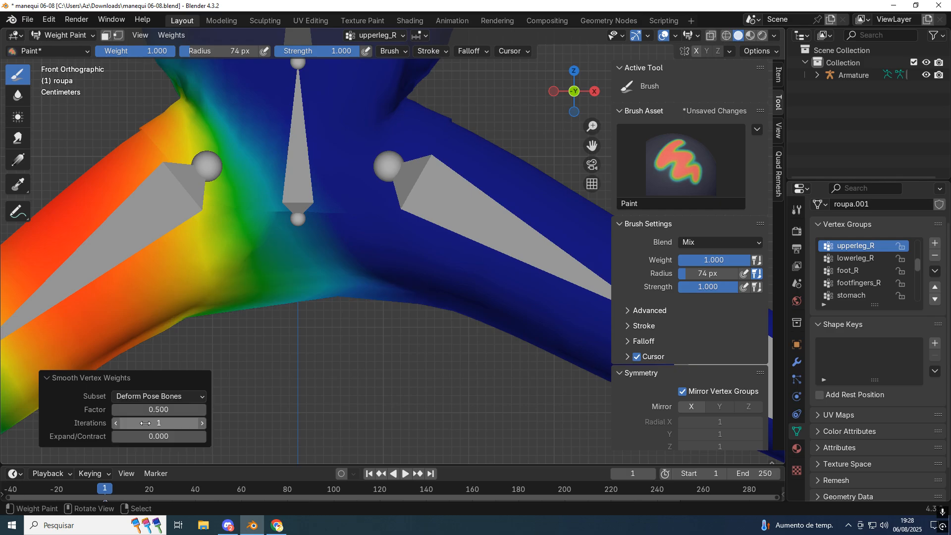
{"action": "scroll", "coordinate": [258, 316], "scroll_direction": "down", "scroll_amount": 3}
- Select the armature together with the clothing and return the clothing to Weight Paint mode
{"action": "left_click", "coordinate": [205, 422]}
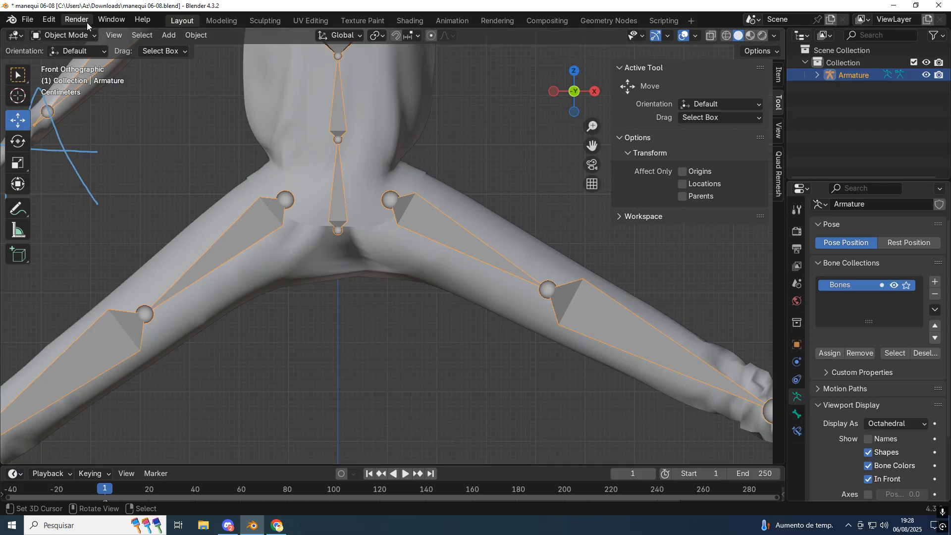
{"action": "left_click", "coordinate": [63, 35]}
{"action": "left_click", "coordinate": [62, 78]}
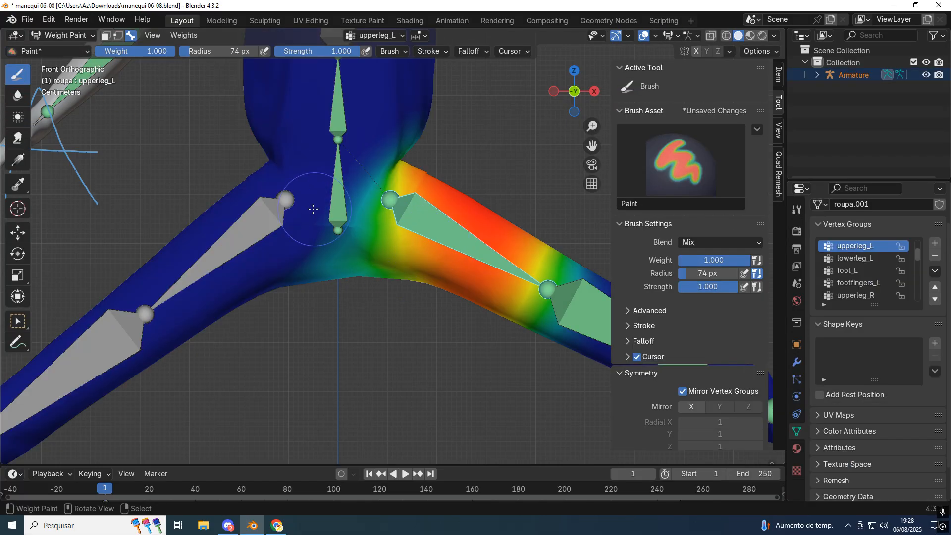
{"action": "scroll", "coordinate": [391, 248], "scroll_direction": "down", "scroll_amount": 1}
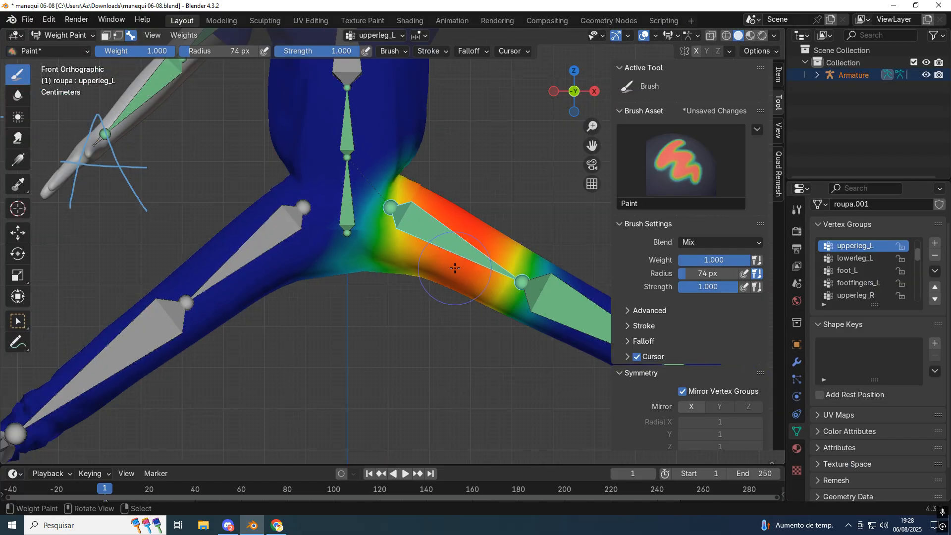
- Rotate the left and right upper leg bones inward so both legs hang nearly straight down
{"action": "right_click", "coordinate": [350, 147]}
{"action": "right_click", "coordinate": [351, 204]}
{"action": "right_click", "coordinate": [438, 240]}
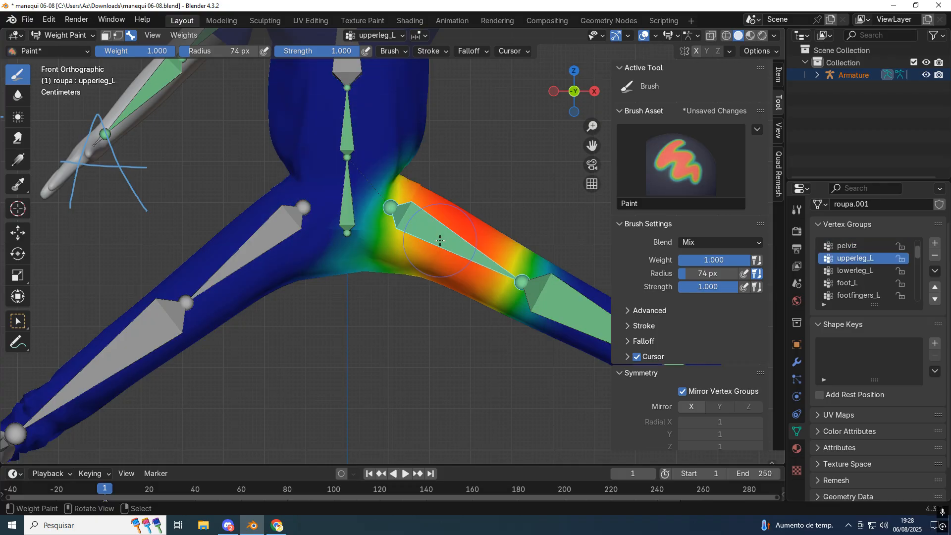
{"action": "key", "text": "r"}
{"action": "left_click", "coordinate": [436, 297]}
{"action": "right_click", "coordinate": [257, 248]}
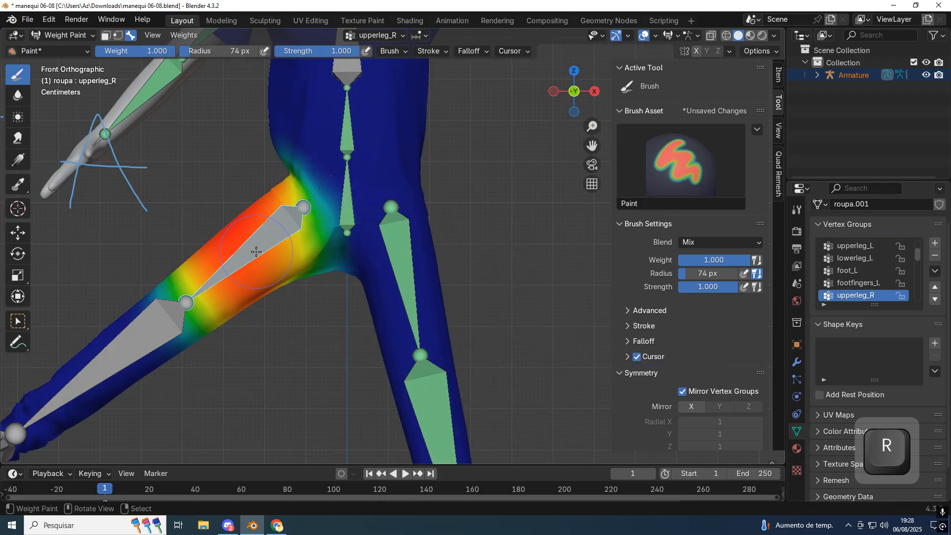
{"action": "key", "text": "r"}
{"action": "left_click", "coordinate": [306, 252]}
{"action": "right_click", "coordinate": [432, 270]}
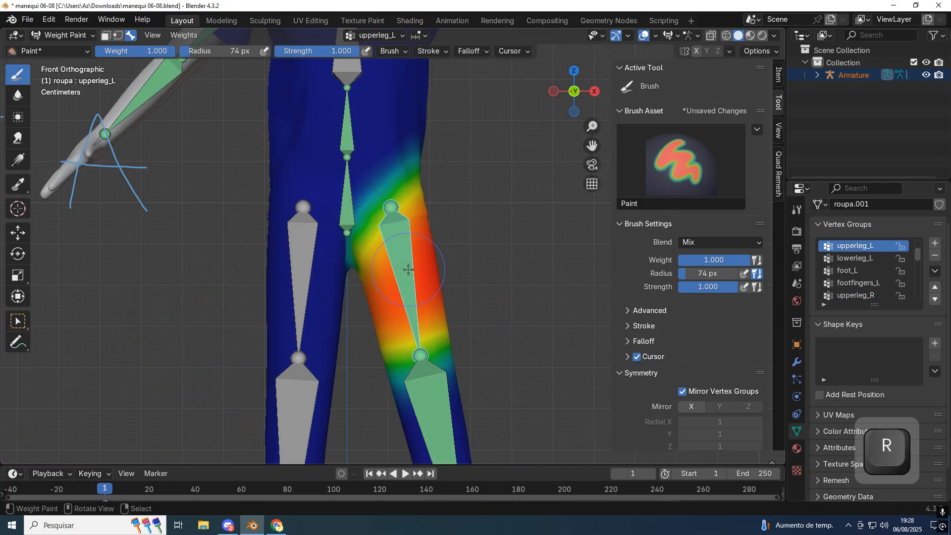
{"action": "key", "text": "r"}
{"action": "left_click", "coordinate": [397, 279]}
- Spread the legs by rotating the left upper leg bone -55.3° and the right upper leg bone 54° in the front view
{"action": "key", "text": "End"}
{"action": "scroll", "coordinate": [392, 271], "scroll_direction": "down", "scroll_amount": 1}
{"action": "key", "text": "r"}
{"action": "left_click", "coordinate": [424, 251]}
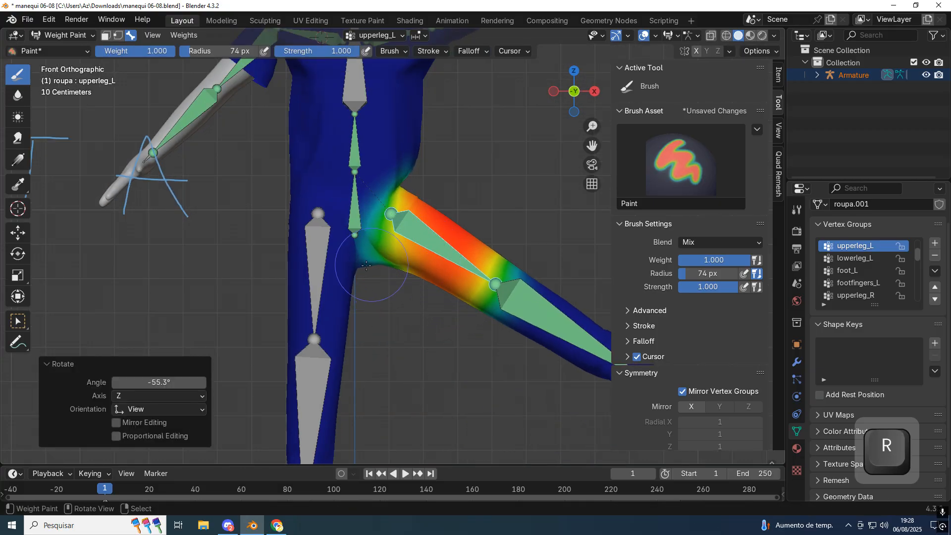
{"action": "right_click", "coordinate": [319, 271]}
{"action": "key", "text": "r"}
{"action": "left_click", "coordinate": [278, 252]}
{"action": "middle_click_drag", "start_coordinate": [278, 253], "coordinate": [327, 166]}
{"action": "scroll", "coordinate": [359, 216], "scroll_direction": "up", "scroll_amount": 3}
{"action": "middle_click_drag", "start_coordinate": [360, 216], "coordinate": [349, 197]}
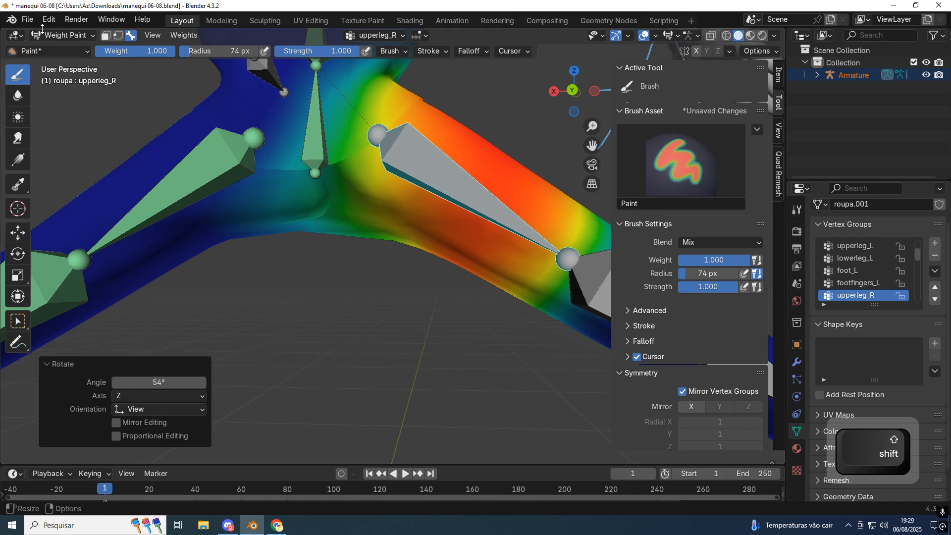
- Switch to the Average brush and blend the crotch weights of the left and right upper leg bones from behind
{"action": "left_click", "coordinate": [9, 52]}
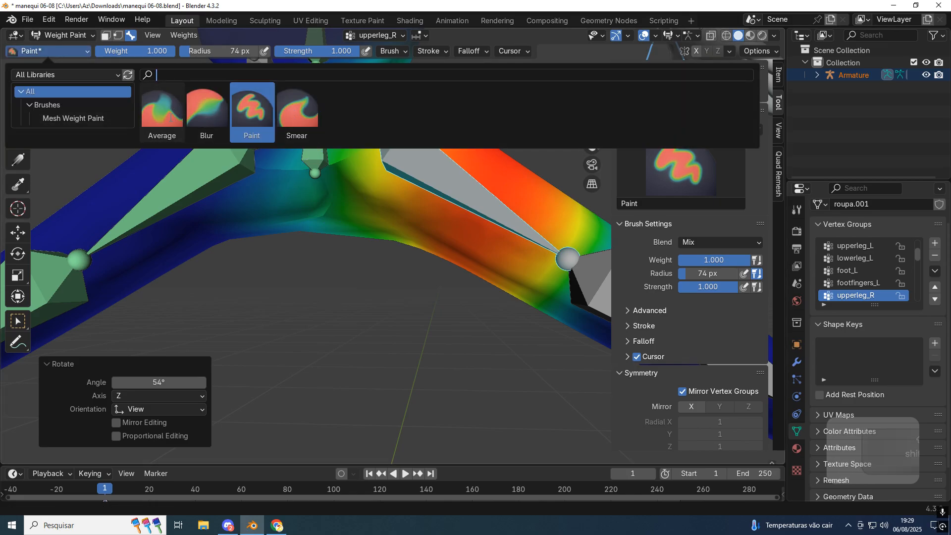
{"action": "left_click", "coordinate": [162, 108]}
{"action": "mouse_move", "coordinate": [319, 200]}
{"action": "middle_mouse_down", "text": "shift"}
{"action": "mouse_move", "coordinate": [342, 228]}
{"action": "mouse_move", "coordinate": [341, 219]}
{"action": "mouse_move", "coordinate": [346, 248]}
{"action": "mouse_move", "coordinate": [337, 239]}
{"action": "mouse_move", "coordinate": [344, 223]}
{"action": "mouse_move", "coordinate": [152, 182]}
{"action": "mouse_move", "coordinate": [276, 208]}
{"action": "mouse_move", "coordinate": [461, 186]}
{"action": "mouse_move", "coordinate": [314, 214]}
{"action": "middle_mouse_up", "text": "shift"}
{"action": "right_click", "coordinate": [411, 201]}
{"action": "right_click", "coordinate": [290, 186]}
{"action": "middle_click_drag", "start_coordinate": [275, 287], "coordinate": [218, 203]}
{"action": "right_click", "coordinate": [168, 218]}
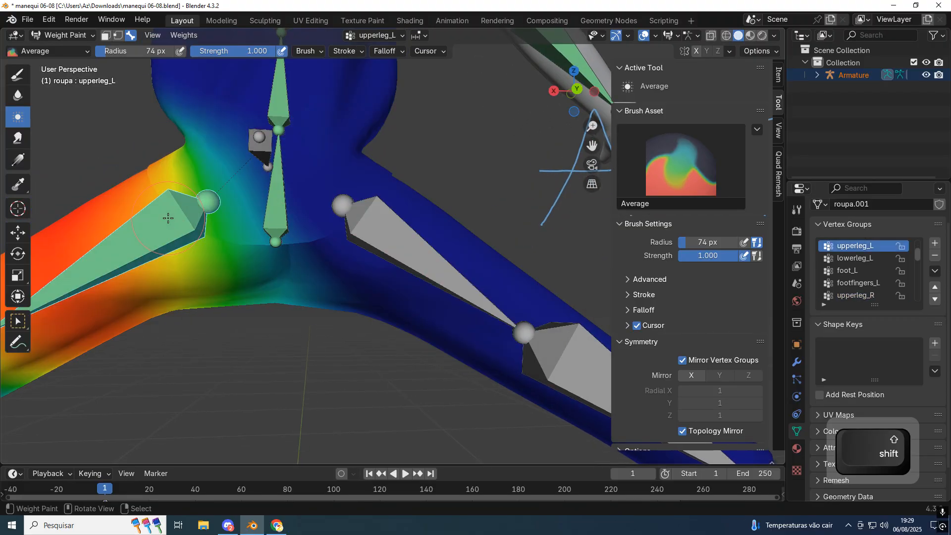
{"action": "left_click_drag", "start_coordinate": [307, 290], "coordinate": [282, 282], "text": "shift"}
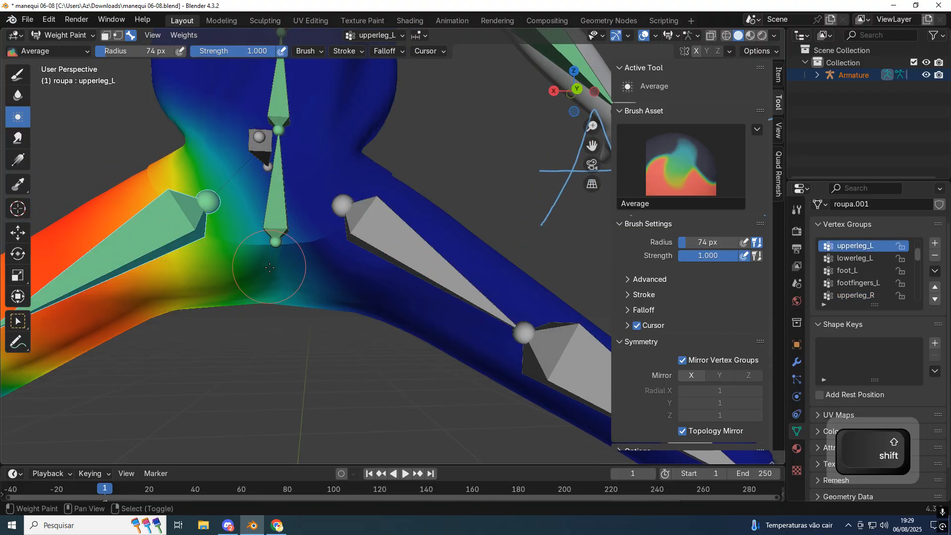
{"action": "right_click", "coordinate": [274, 237]}
{"action": "right_click", "coordinate": [369, 233]}
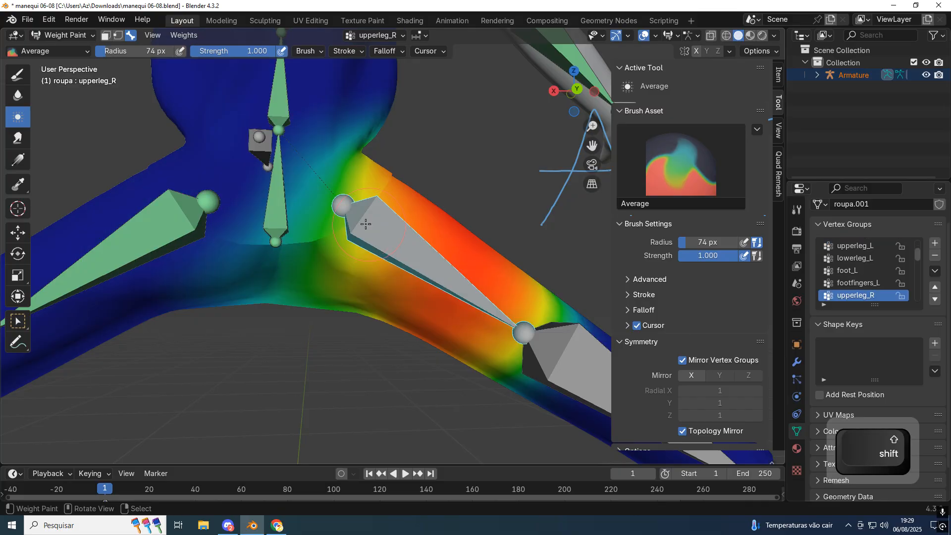
{"action": "right_click", "coordinate": [319, 265]}
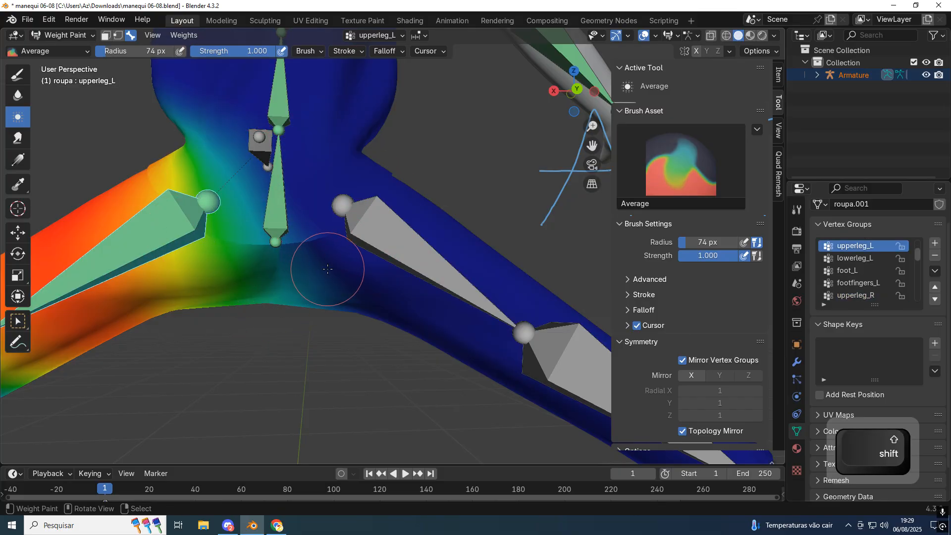
- Rotate the left upper leg bone inward in the front view and select the right upper leg bone
{"action": "middle_click_drag", "start_coordinate": [319, 266], "coordinate": [421, 213]}
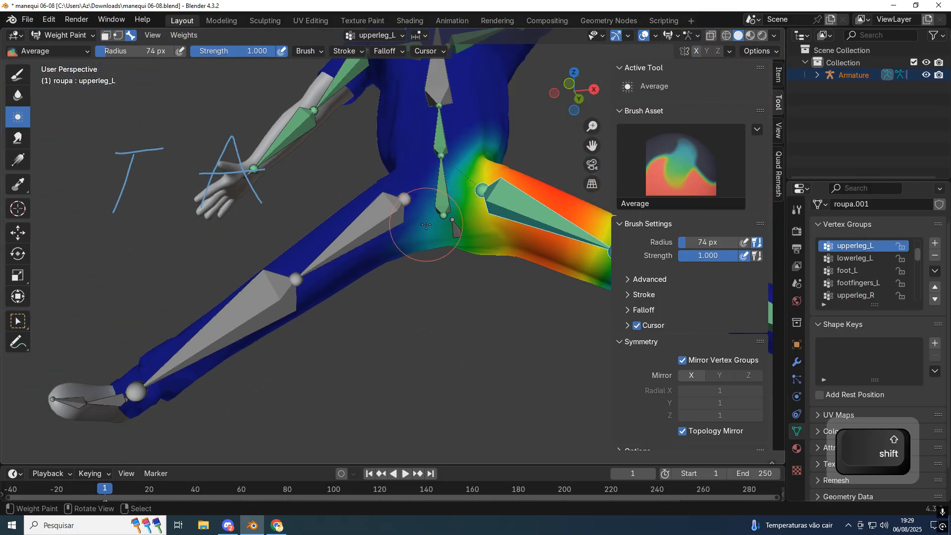
{"action": "key", "text": "KP_1"}
{"action": "scroll", "coordinate": [360, 205], "scroll_direction": "up", "scroll_amount": 3}
{"action": "key", "text": "r"}
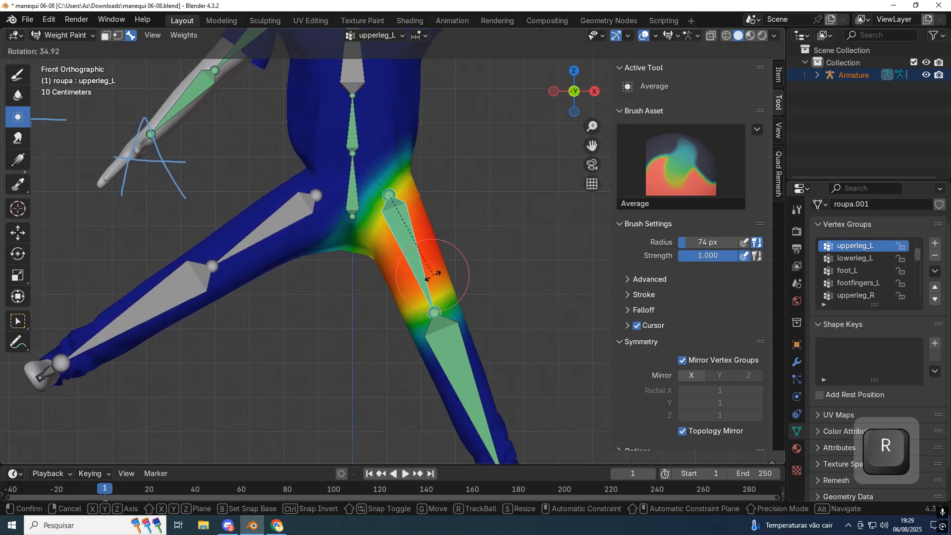
{"action": "left_click", "coordinate": [435, 272]}
{"action": "right_click", "coordinate": [270, 227]}
{"action": "key", "text": "r"}
{"action": "left_click", "coordinate": [316, 251]}
{"action": "mouse_move", "coordinate": [316, 251]}
{"action": "middle_mouse_down"}
{"action": "mouse_move", "coordinate": [461, 277]}
{"action": "mouse_move", "coordinate": [532, 272]}
{"action": "mouse_move", "coordinate": [312, 254]}
{"action": "middle_mouse_up"}
{"action": "key", "text": "ctrl+z"}
{"action": "key", "text": "KP_1"}
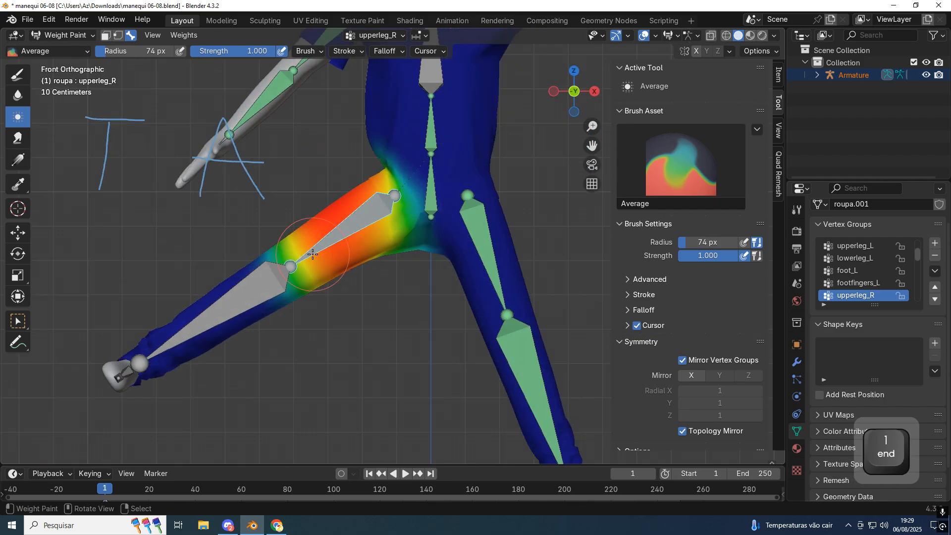
- Close the legs by rotating both upper leg bones inward, finishing with -13° on the right one
{"action": "key", "text": "r"}
{"action": "left_click", "coordinate": [346, 277]}
{"action": "left_click", "coordinate": [465, 271], "text": "ctrl"}
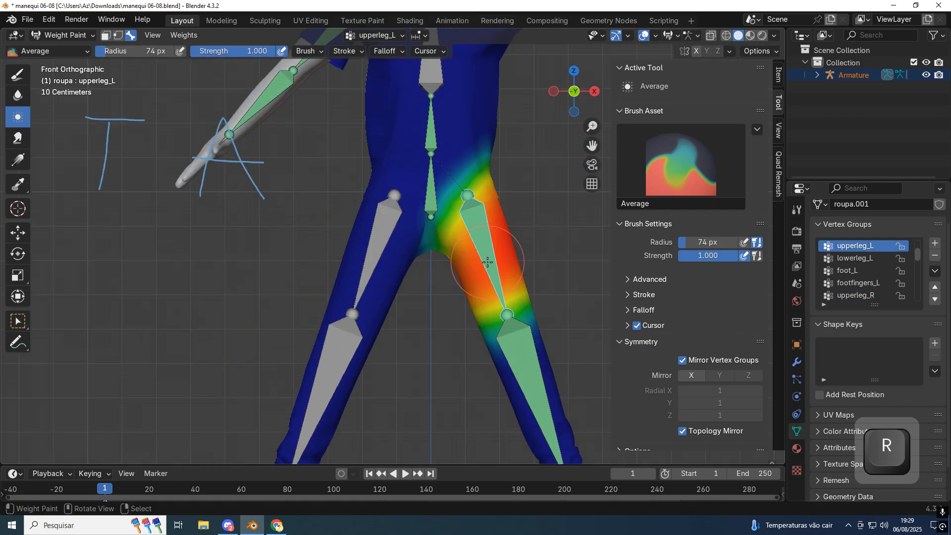
{"action": "key", "text": "r"}
{"action": "left_click", "coordinate": [465, 272]}
{"action": "left_click", "coordinate": [379, 262], "text": "ctrl"}
{"action": "key", "text": "r"}
{"action": "left_click", "coordinate": [381, 267]}
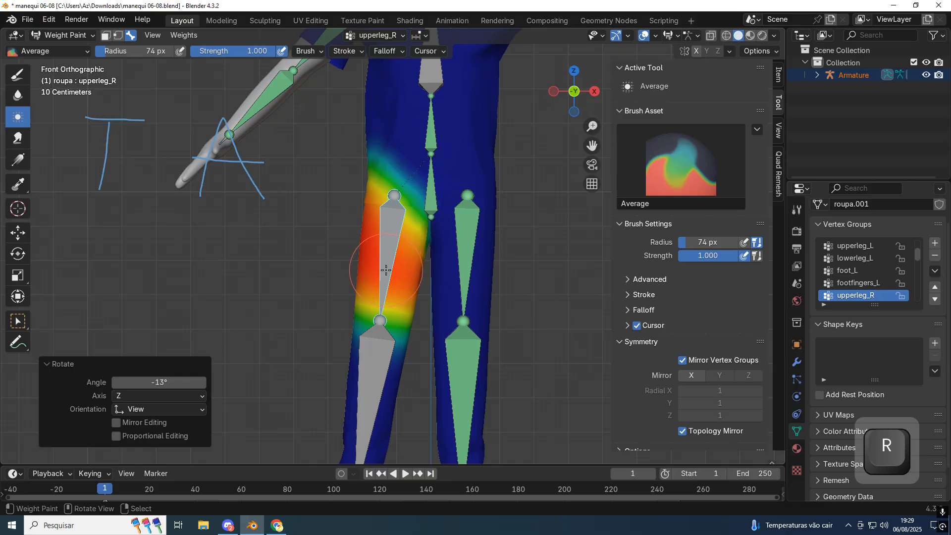
- Rotate the left upper leg bone outward by -19.9° in the front view
{"action": "middle_click_drag", "start_coordinate": [388, 269], "coordinate": [248, 241], "text": "shift"}
{"action": "left_click", "coordinate": [328, 232], "text": "ctrl"}
{"action": "key", "text": "r"}
{"action": "left_click", "coordinate": [389, 214]}
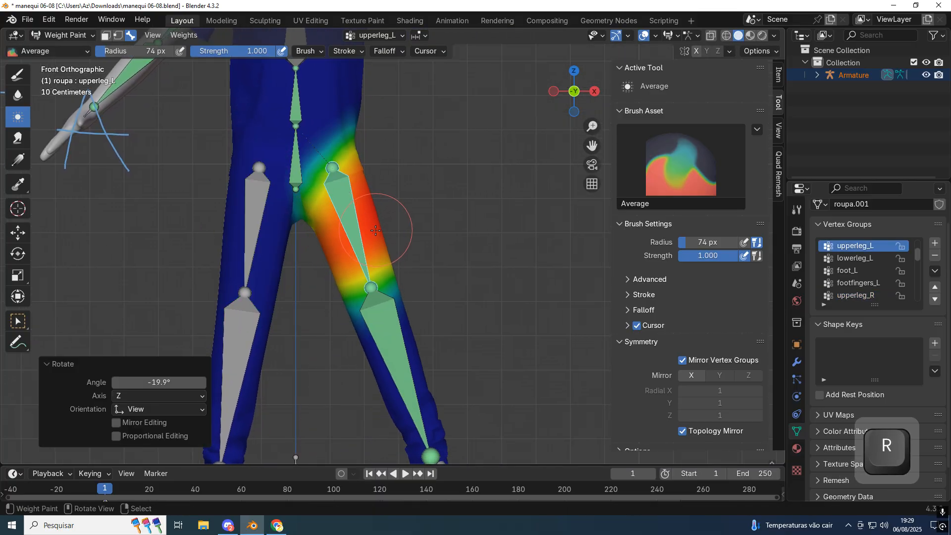
- Put the clothing in Edit Mode and show it as a wireframe
{"action": "key", "text": "Tab"}
{"action": "scroll", "coordinate": [386, 244], "scroll_direction": "up", "scroll_amount": 4}
{"action": "key", "text": "shift+z"}
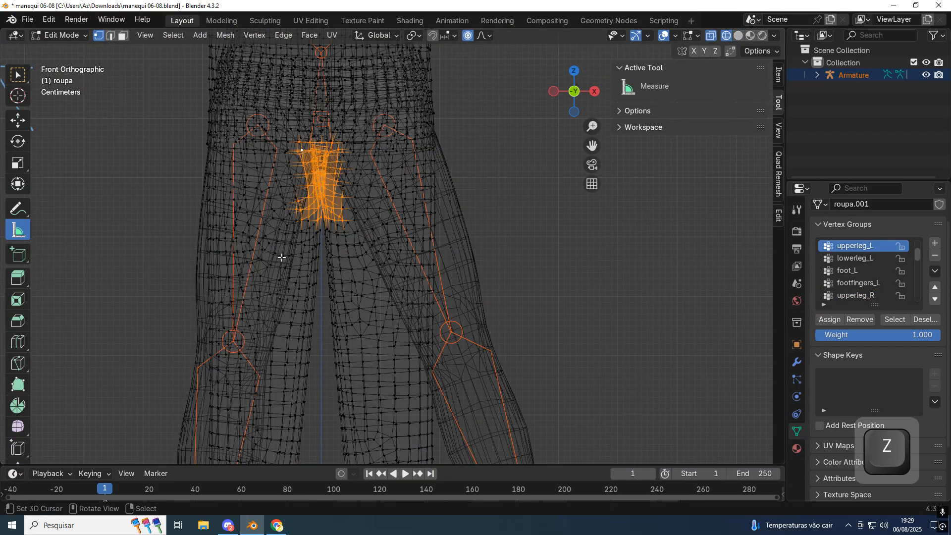
- Try moving one inner-thigh vertex of the clothing about -0.109 m along X, then undo the move
{"action": "scroll", "coordinate": [321, 256], "scroll_direction": "up", "scroll_amount": 6}
{"action": "left_click", "coordinate": [319, 293]}
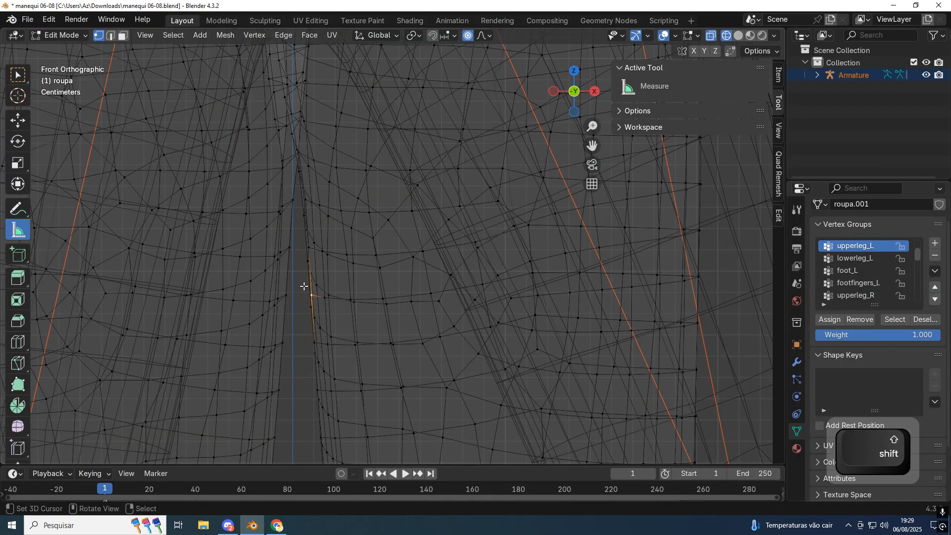
{"action": "scroll", "coordinate": [286, 287], "scroll_direction": "down", "scroll_amount": 4}
{"action": "key", "text": "g"}
{"action": "left_click", "coordinate": [226, 269]}
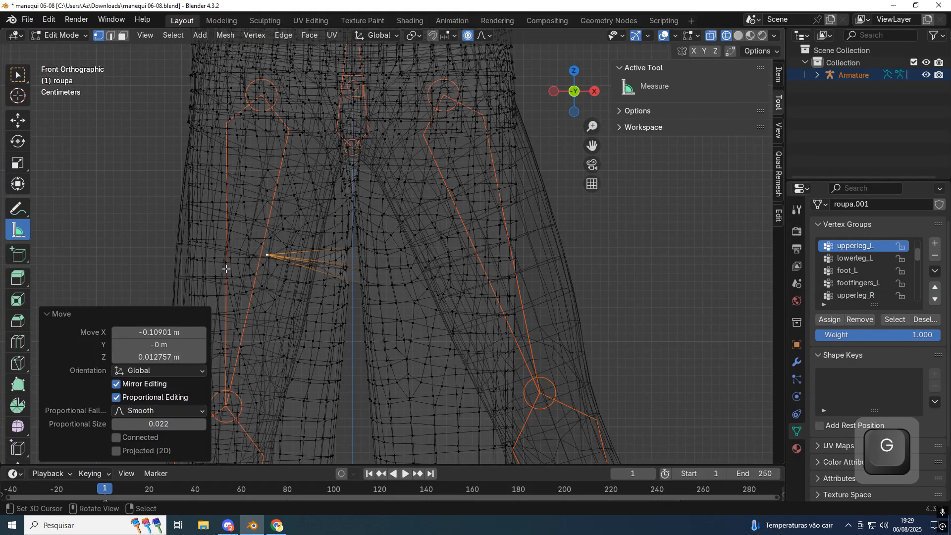
{"action": "key", "text": "ctrl+z"}
- Box-select the inner-thigh vertices below the crotch on the left leg and return to Weight Paint mode
{"action": "scroll", "coordinate": [357, 285], "scroll_direction": "up", "scroll_amount": 2}
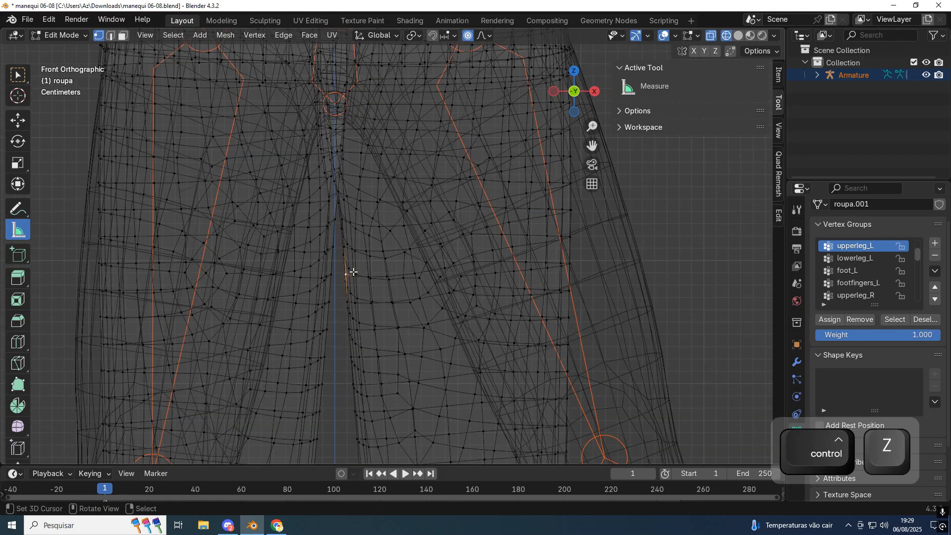
{"action": "key", "text": "b"}
{"action": "left_click_drag", "start_coordinate": [340, 240], "coordinate": [393, 336]}
{"action": "scroll", "coordinate": [384, 317], "scroll_direction": "down", "scroll_amount": 2}
{"action": "key", "text": "Tab"}
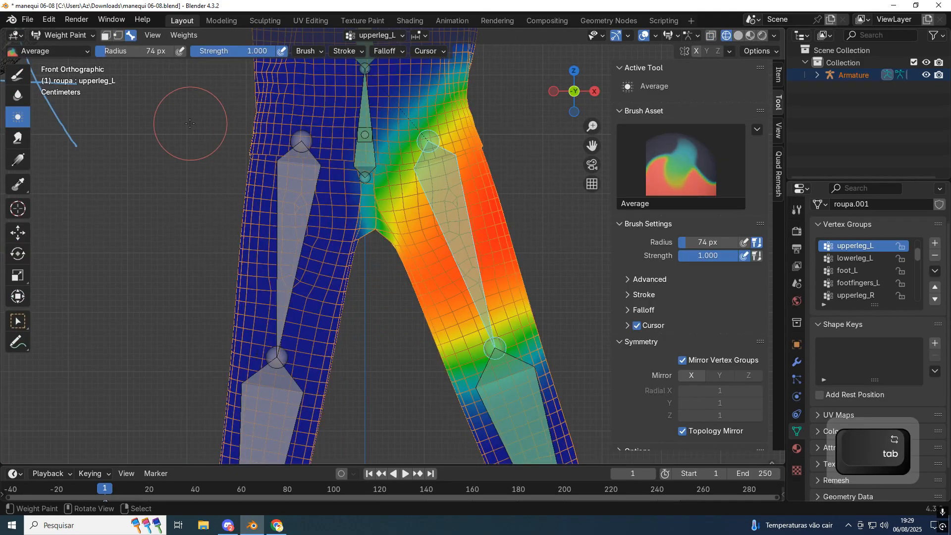
- Try averaging the upperleg_L weights on the inner thigh with the vertex selection mask on, then undo both
{"action": "left_click", "coordinate": [118, 35]}
{"action": "left_click_drag", "start_coordinate": [407, 263], "coordinate": [465, 301]}
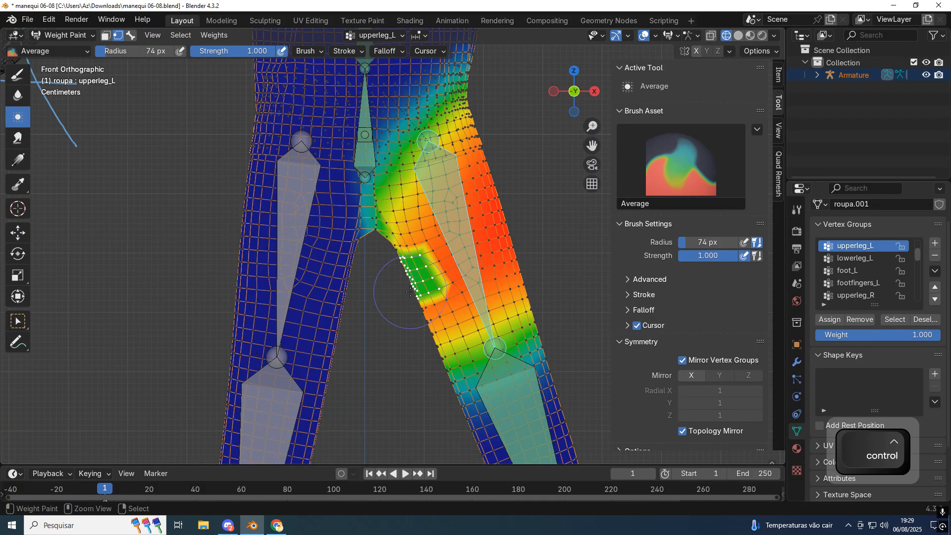
{"action": "middle_click_drag", "start_coordinate": [411, 264], "coordinate": [397, 236]}
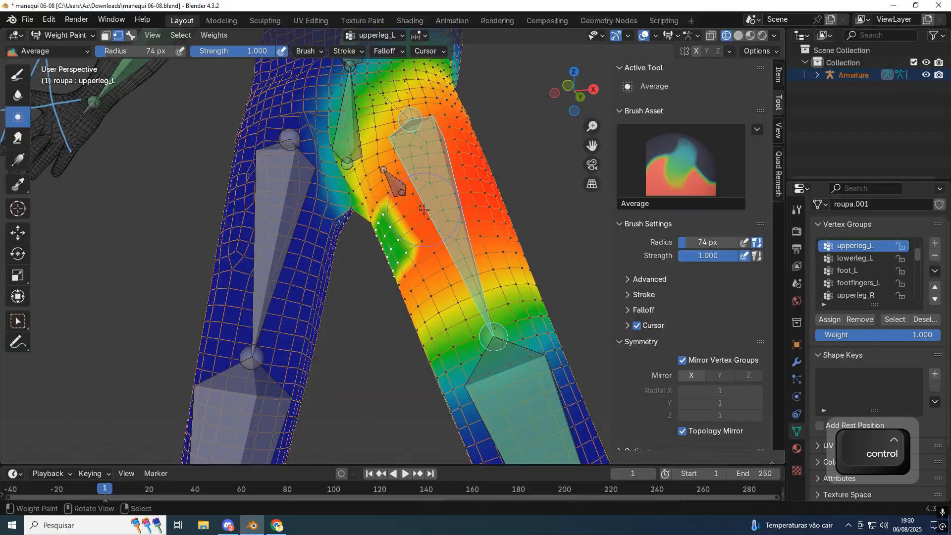
{"action": "key", "text": "ctrl+z"}
{"action": "key", "text": "ctrl+z"}
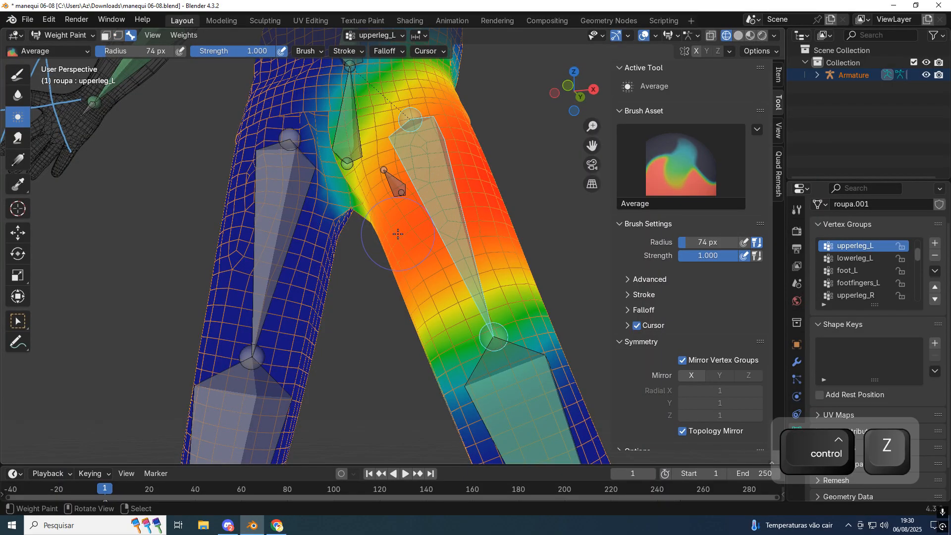
- Bend the left knee by rotating the lowerleg_L bone -107° in the right side view, and return to solid shading
{"action": "key", "text": "KP_1"}
{"action": "scroll", "coordinate": [407, 227], "scroll_direction": "down", "scroll_amount": 2}
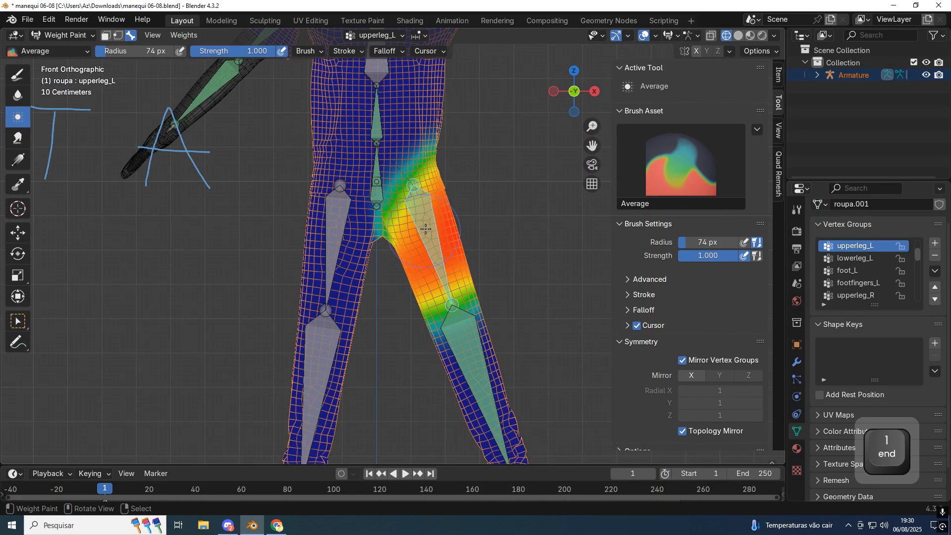
{"action": "scroll", "coordinate": [426, 210], "scroll_direction": "down", "scroll_amount": 4}
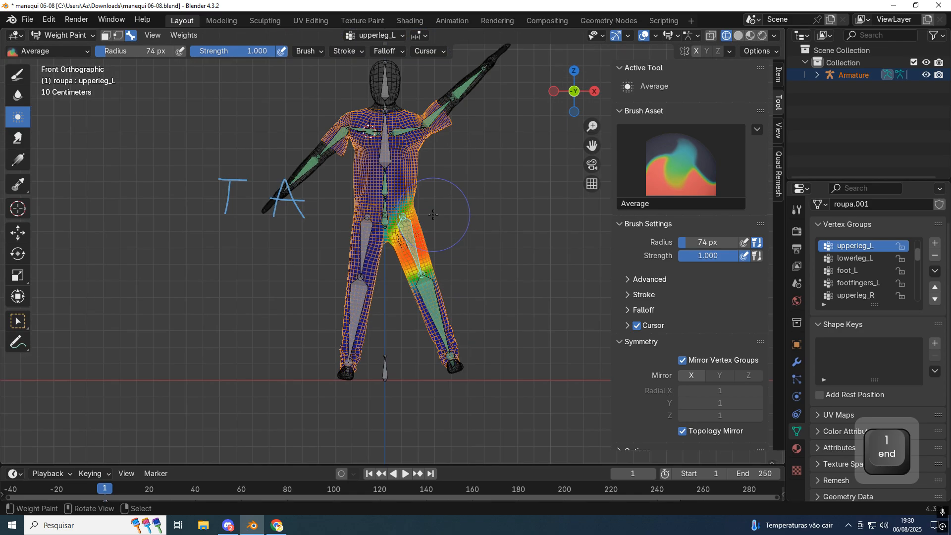
{"action": "scroll", "coordinate": [422, 229], "scroll_direction": "up", "scroll_amount": 1}
{"action": "left_click", "coordinate": [433, 298], "text": "ctrl"}
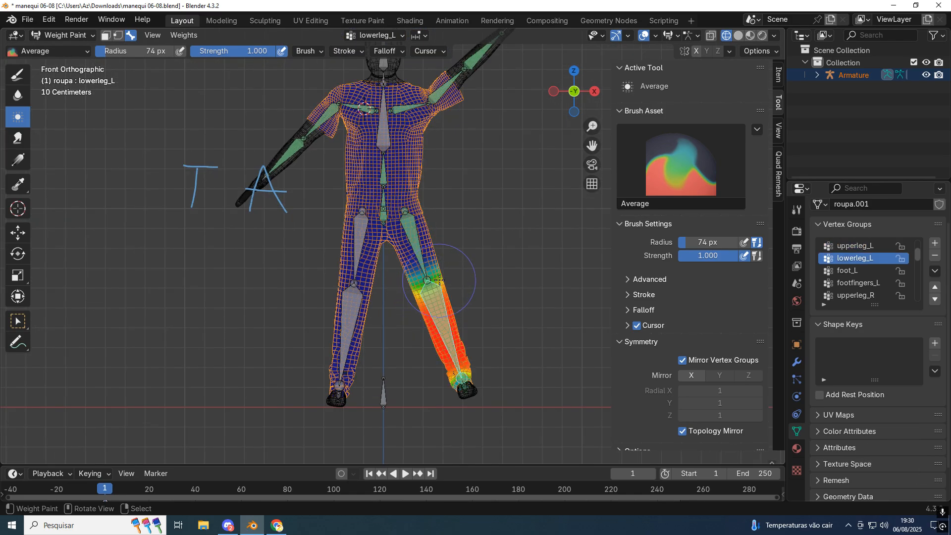
{"action": "scroll", "coordinate": [456, 265], "scroll_direction": "up", "scroll_amount": 1}
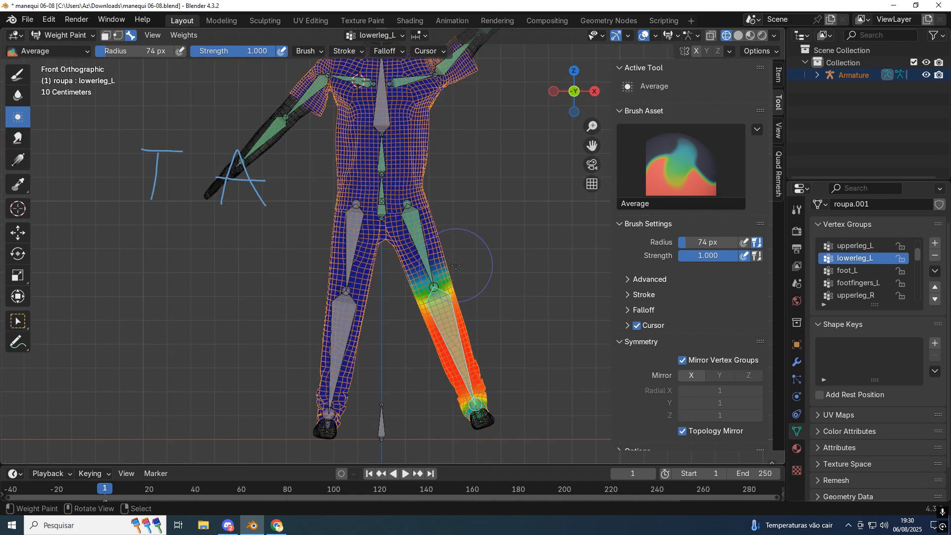
{"action": "key", "text": "KP_3"}
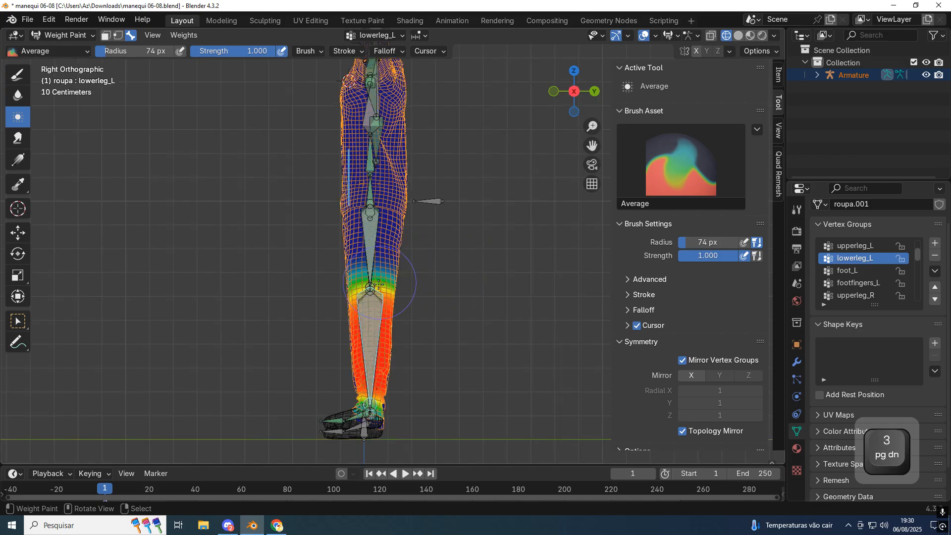
{"action": "key", "text": "r"}
{"action": "left_click", "coordinate": [432, 206]}
{"action": "key", "text": "z"}
{"action": "mouse_move", "coordinate": [541, 208]}
{"action": "middle_mouse_down"}
{"action": "mouse_move", "coordinate": [500, 256]}
{"action": "mouse_move", "coordinate": [429, 72]}
{"action": "middle_mouse_up"}
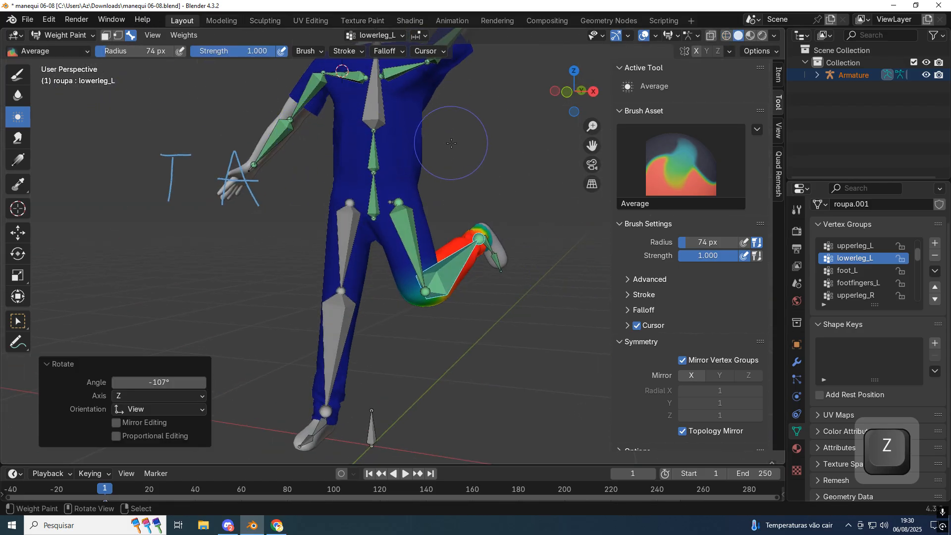
- Lower the left arm by rotating the upperarm_L bone 100° in the front view, and slightly rotate the right upper arm
{"action": "middle_click_drag", "start_coordinate": [446, 69], "coordinate": [424, 193], "text": "shift"}
{"action": "middle_click_drag", "start_coordinate": [410, 162], "coordinate": [435, 164]}
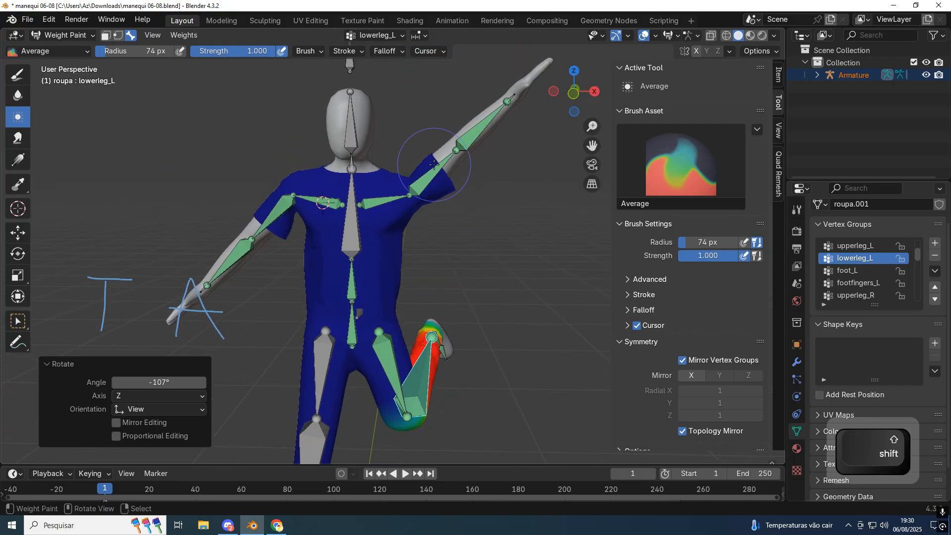
{"action": "left_click", "coordinate": [434, 164], "text": "ctrl"}
{"action": "key", "text": "KP_1"}
{"action": "key", "text": "r"}
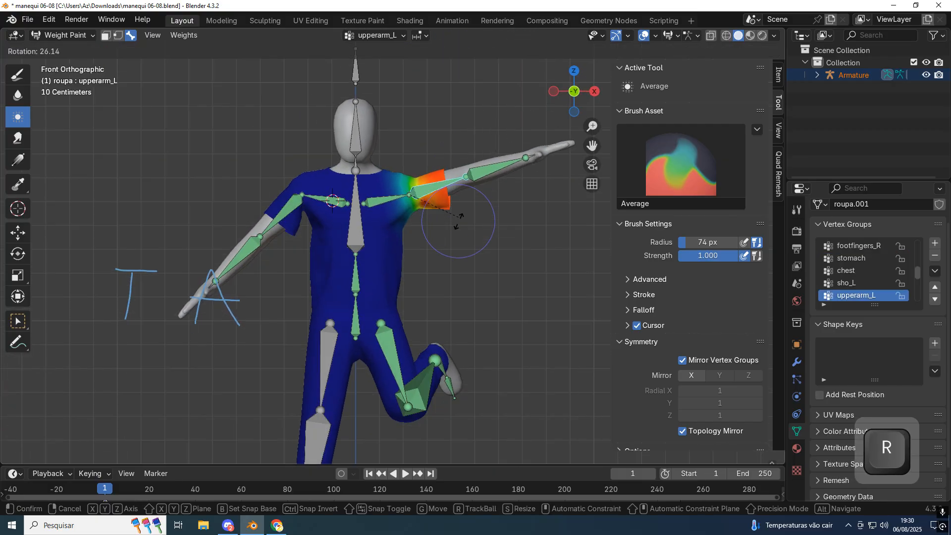
{"action": "left_click", "coordinate": [400, 287]}
{"action": "scroll", "coordinate": [443, 205], "scroll_direction": "up", "scroll_amount": 3}
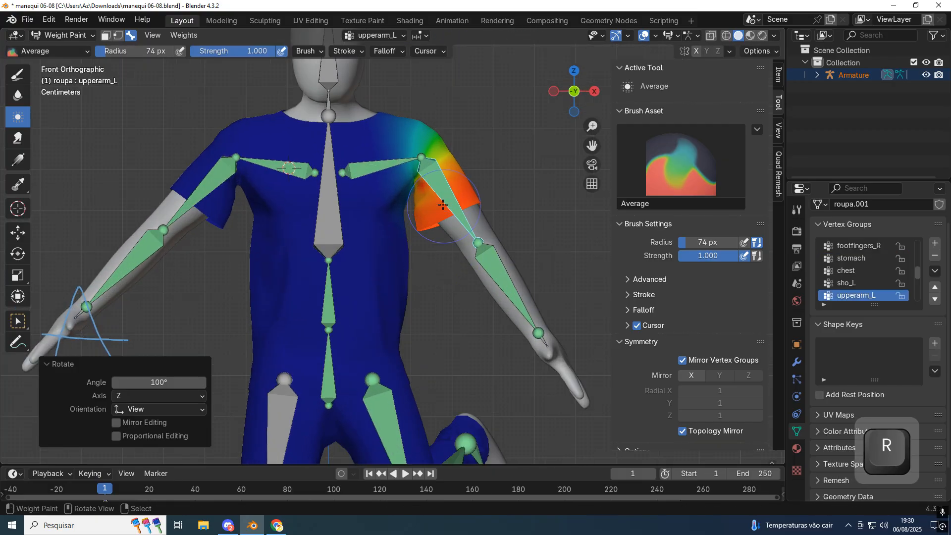
{"action": "left_click", "coordinate": [221, 188], "text": "ctrl"}
{"action": "key", "text": "r"}
{"action": "left_click", "coordinate": [346, 191]}
- Try tilting the chest bone sideways in the front view, then undo the rotation
{"action": "left_click", "coordinate": [342, 191], "text": "ctrl"}
{"action": "key", "text": "r"}
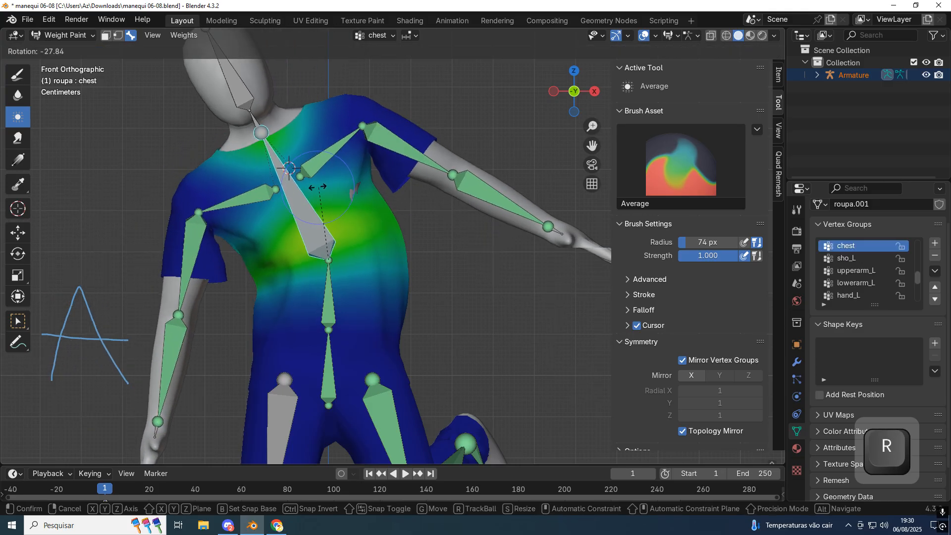
{"action": "left_click", "coordinate": [366, 213]}
{"action": "key", "text": "ctrl+z"}
{"action": "key", "text": "ctrl+z"}
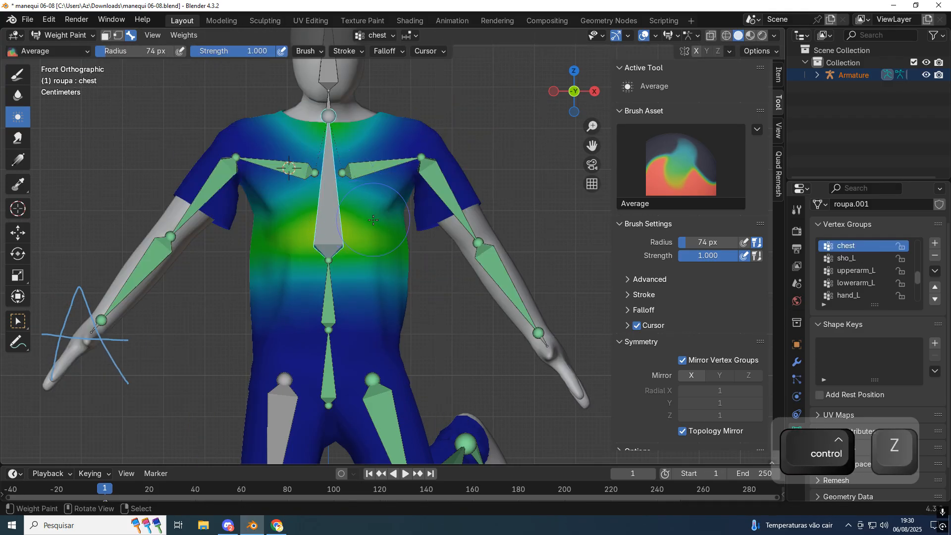
- Rotate the chest bone -66.1° in the front view to test the shirt around the left underarm
{"action": "key", "text": "r"}
{"action": "left_click", "coordinate": [308, 150]}
{"action": "scroll", "coordinate": [315, 192], "scroll_direction": "up", "scroll_amount": 3}
{"action": "middle_click_drag", "start_coordinate": [342, 228], "coordinate": [440, 251], "text": "shift"}
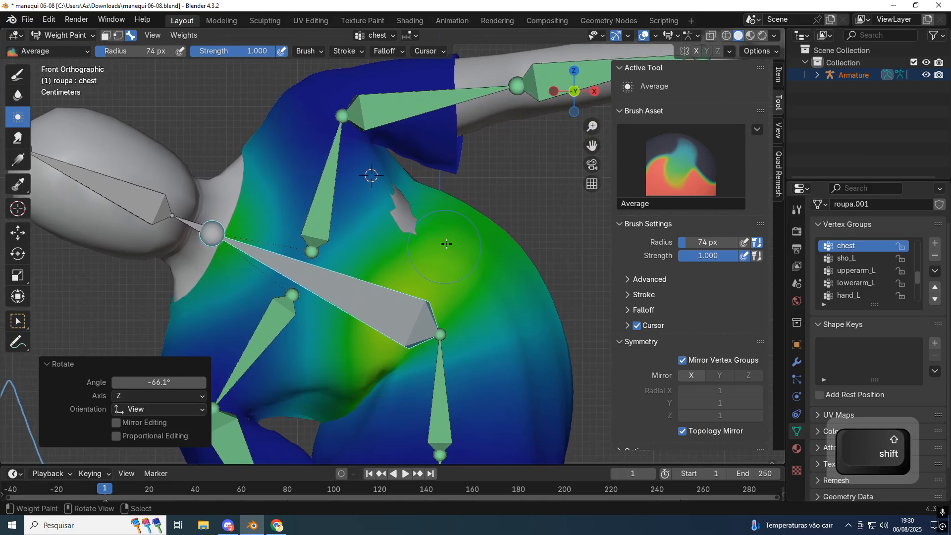
- Try averaging the chest weights at the clipping spot under the left arm, undo it, and switch to the Paint brush
{"action": "left_click", "coordinate": [392, 206]}
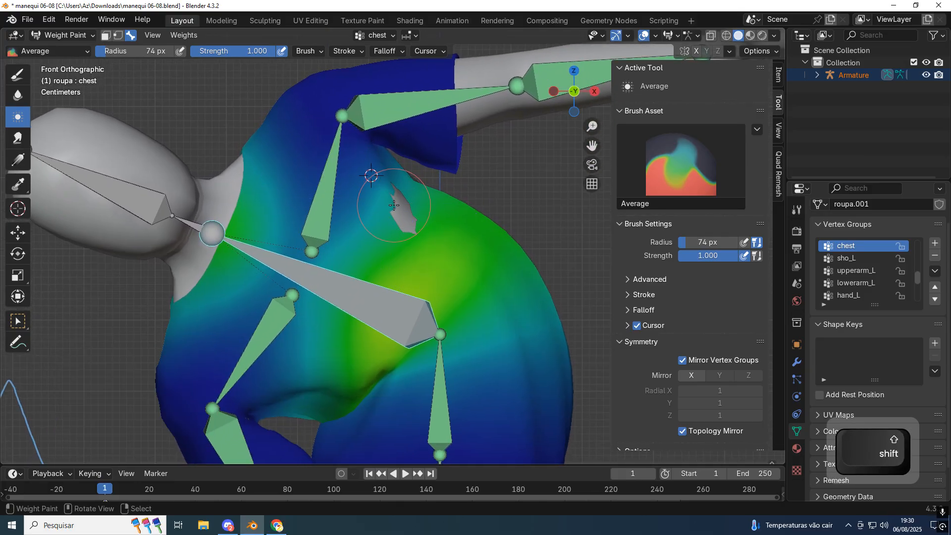
{"action": "key", "text": "ctrl+z"}
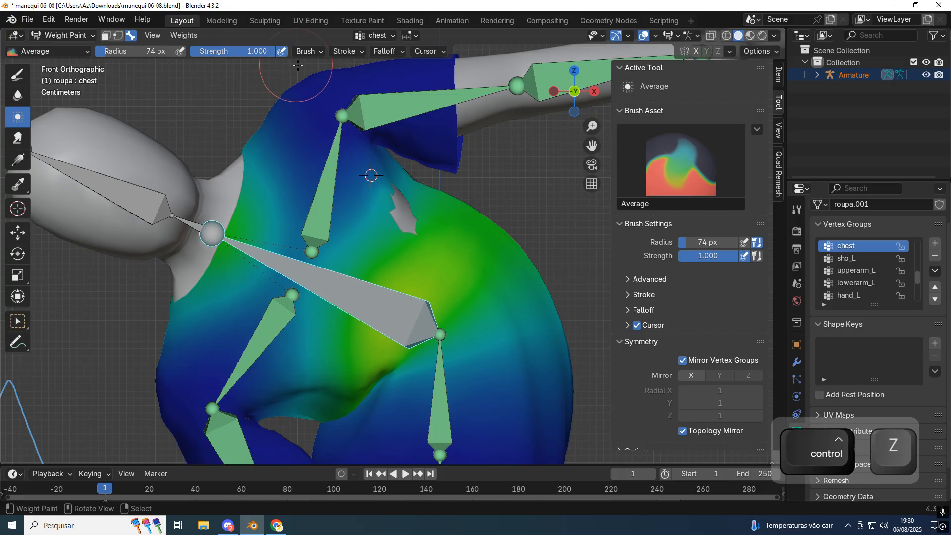
{"action": "left_click", "coordinate": [27, 49]}
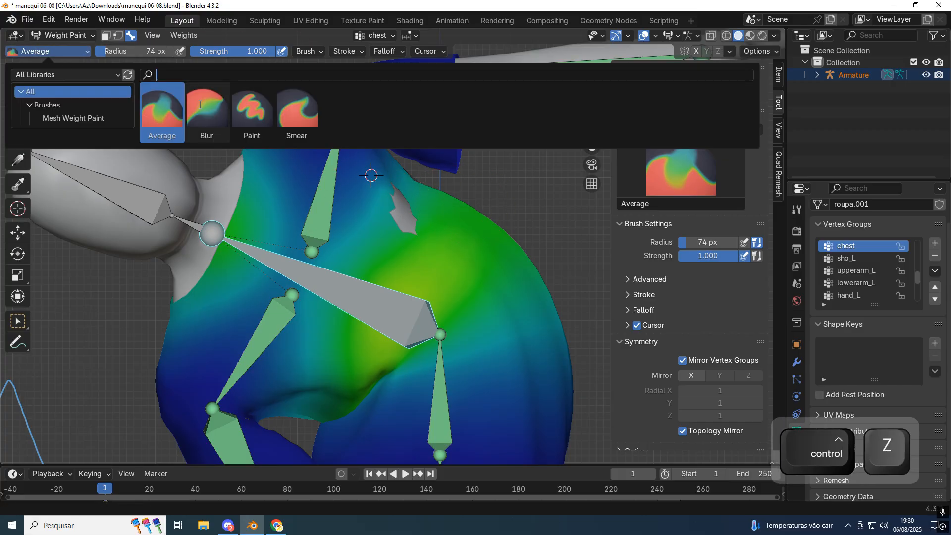
{"action": "left_click", "coordinate": [239, 107]}
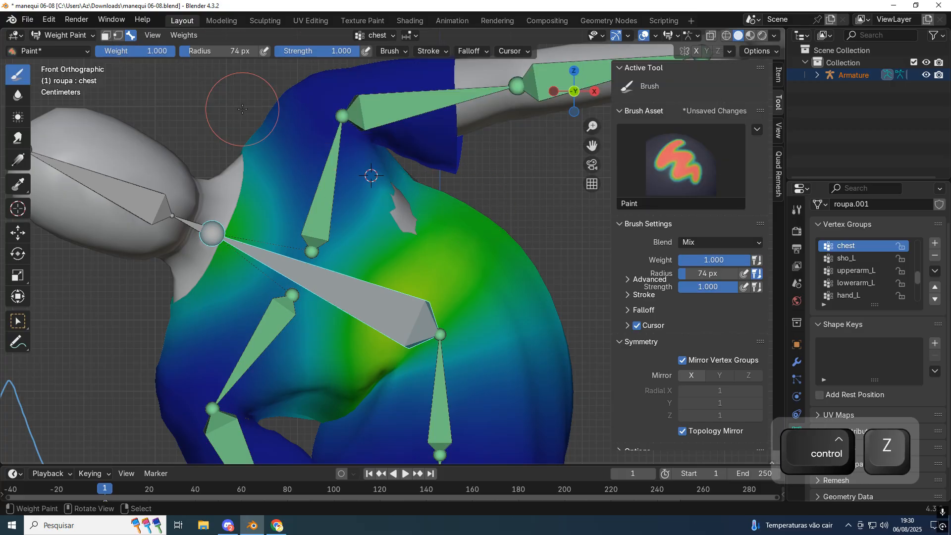
- Try painting weight 1.000 over the clipping spot under the left arm for the chest and sho_L groups, then undo
{"action": "left_click", "coordinate": [405, 212]}
{"action": "key", "text": "ctrl+z"}
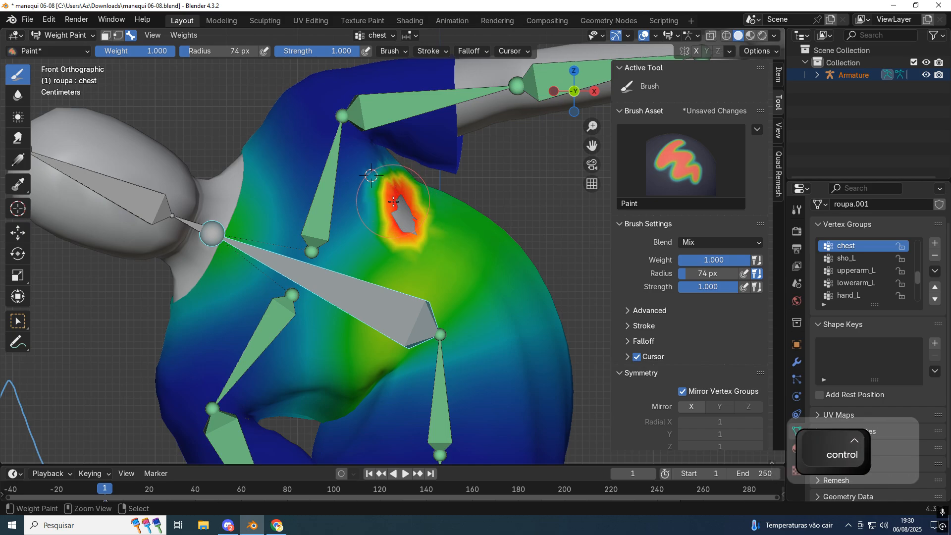
{"action": "key", "text": "ctrl+z"}
{"action": "key", "text": "ctrl+z"}
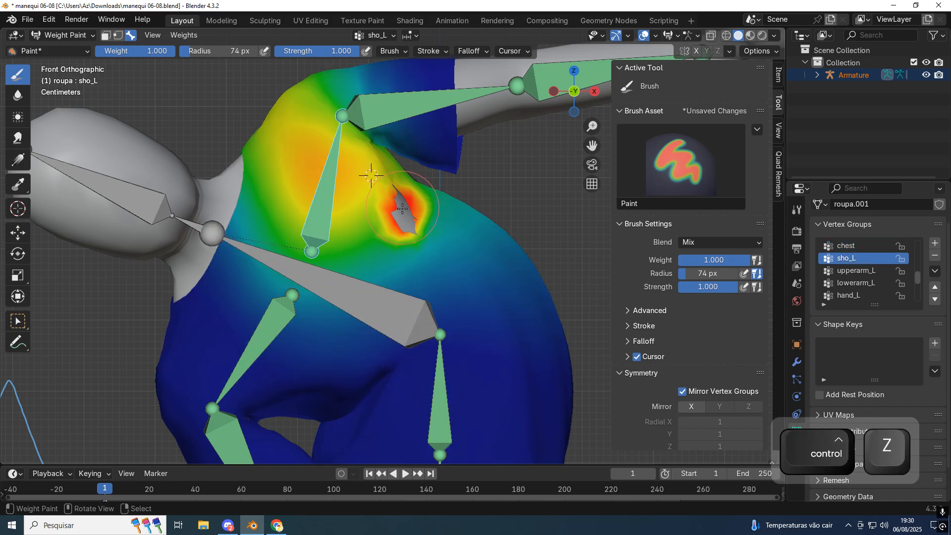
{"action": "key", "text": "ctrl+z"}
- Rotate the chest bone 110° to tilt the torso the opposite way, and display the sho_R weights
{"action": "key", "text": "r"}
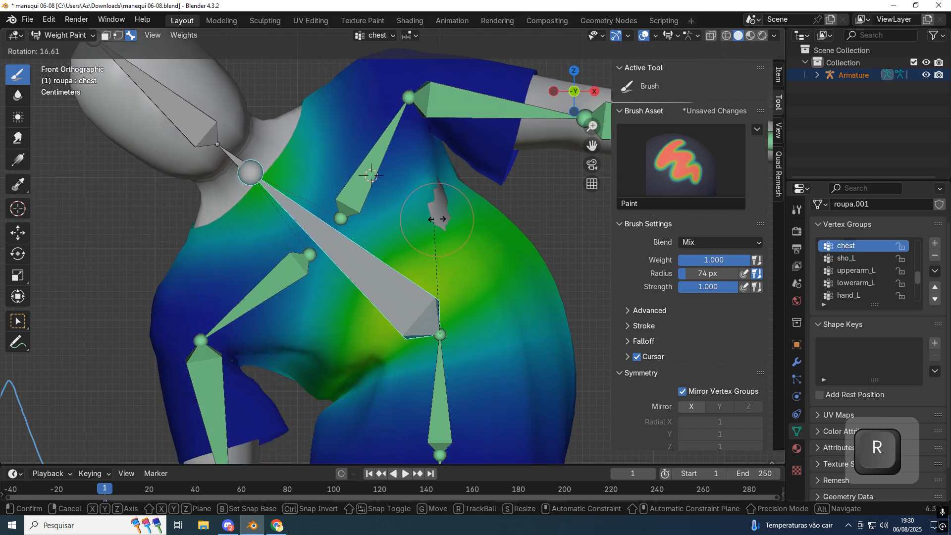
{"action": "left_click", "coordinate": [528, 319]}
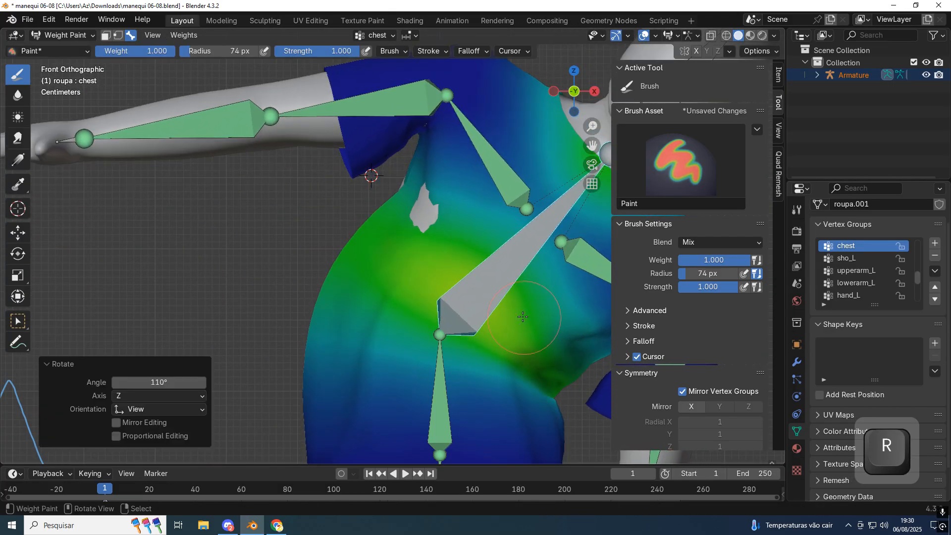
{"action": "key", "text": "ctrl"}
{"action": "left_click", "coordinate": [471, 151], "text": "ctrl"}
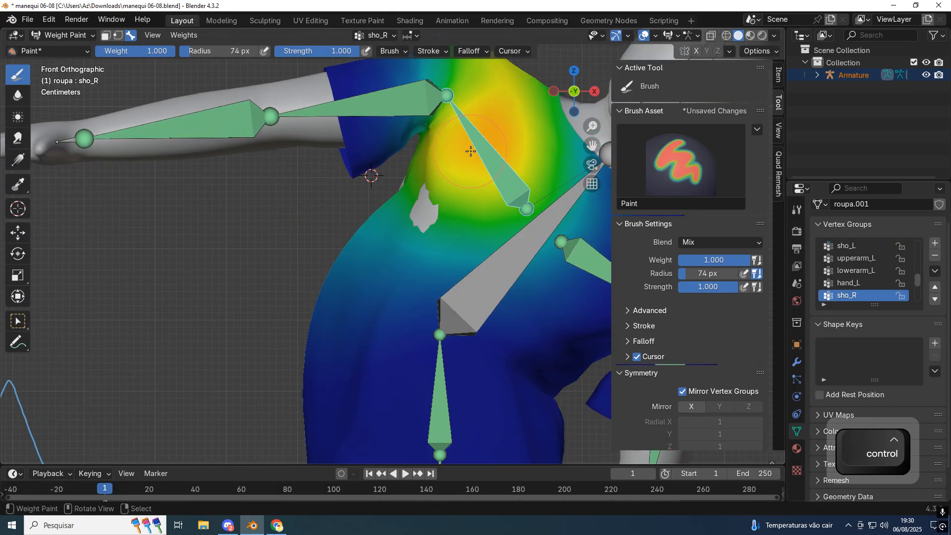
- Rotate the upperarm_R bone -12° to test the shirt around the right armpit
{"action": "left_click", "coordinate": [409, 124], "text": "ctrl"}
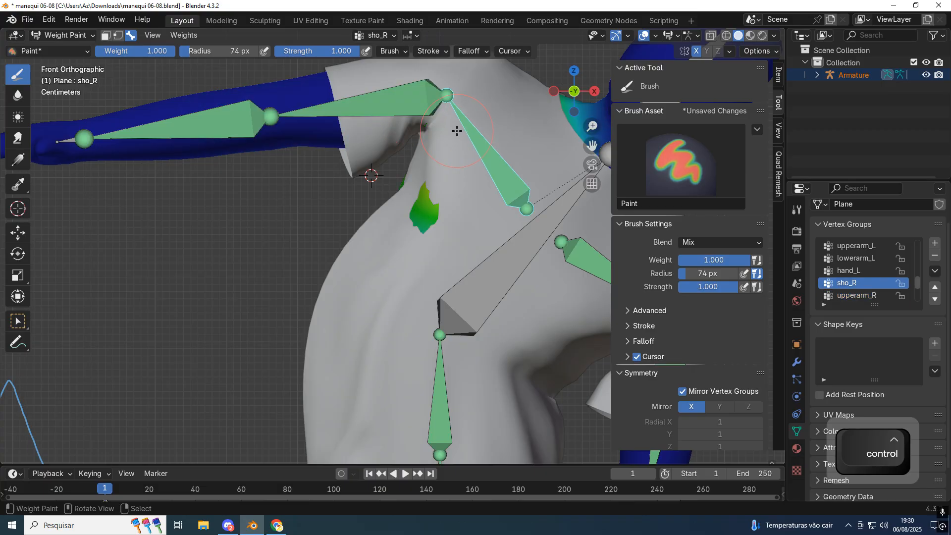
{"action": "key", "text": "r"}
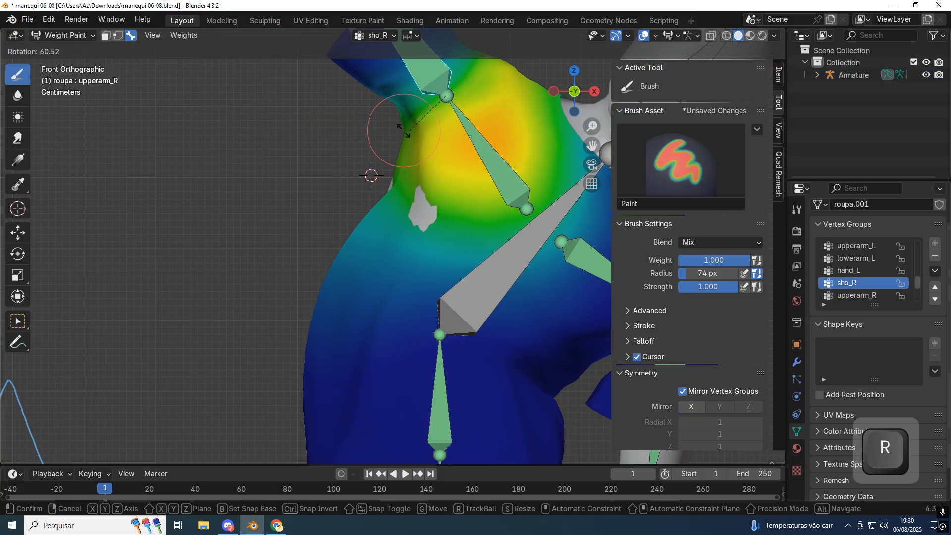
{"action": "left_click", "coordinate": [488, 184]}
{"action": "scroll", "coordinate": [517, 259], "scroll_direction": "down", "scroll_amount": 4}
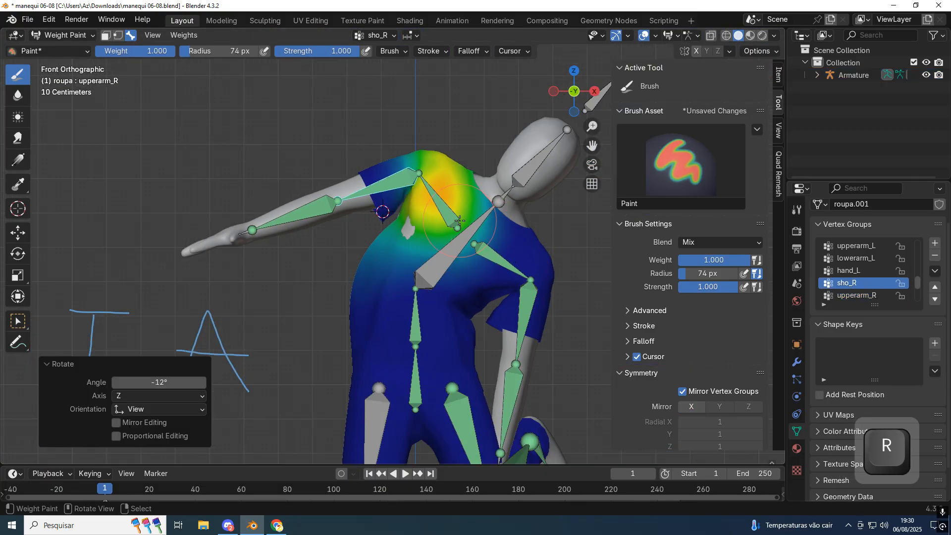
- Rotate the chest bone about -83.5° to tilt the torso back the other way
{"action": "left_click", "coordinate": [448, 244], "text": "ctrl"}
{"action": "key", "text": "r"}
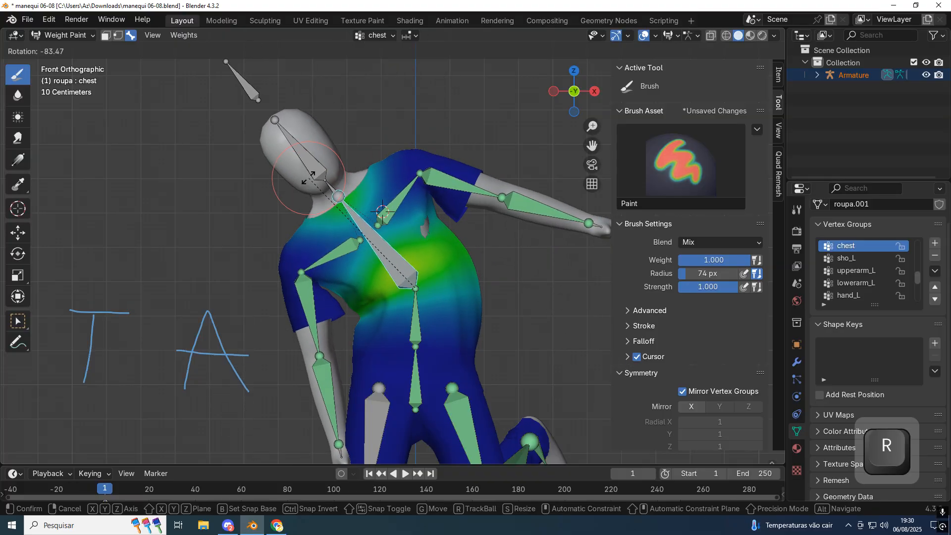
{"action": "left_click", "coordinate": [308, 178]}
- Try covering the left underarm gap again by painting the chest weights, undo them, and test strokes on the sho_L weights
{"action": "scroll", "coordinate": [449, 242], "scroll_direction": "up", "scroll_amount": 2}
{"action": "left_click_drag", "start_coordinate": [436, 208], "coordinate": [441, 217]}
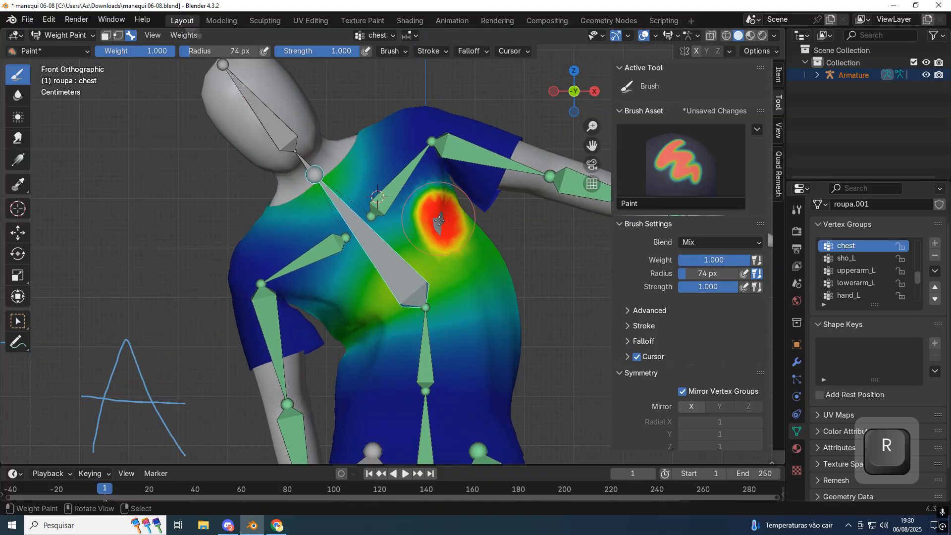
{"action": "middle_click_drag", "start_coordinate": [448, 245], "coordinate": [233, 244]}
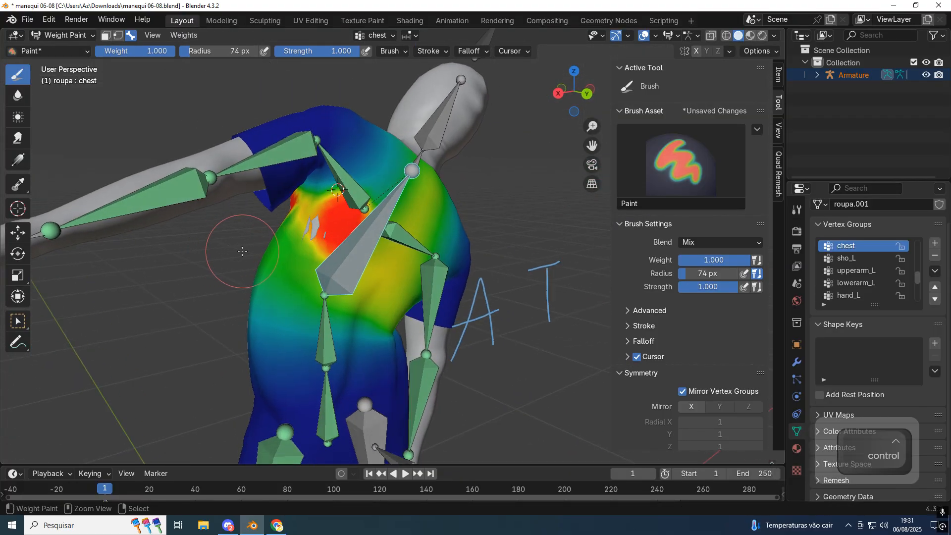
{"action": "key", "text": "ctrl+z"}
{"action": "key", "text": "ctrl+z"}
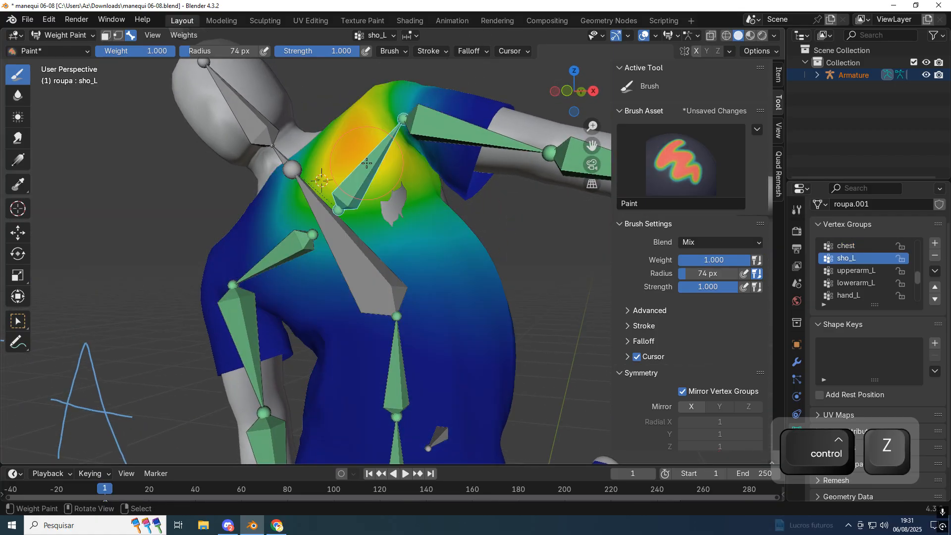
{"action": "key", "text": "ctrl+z"}
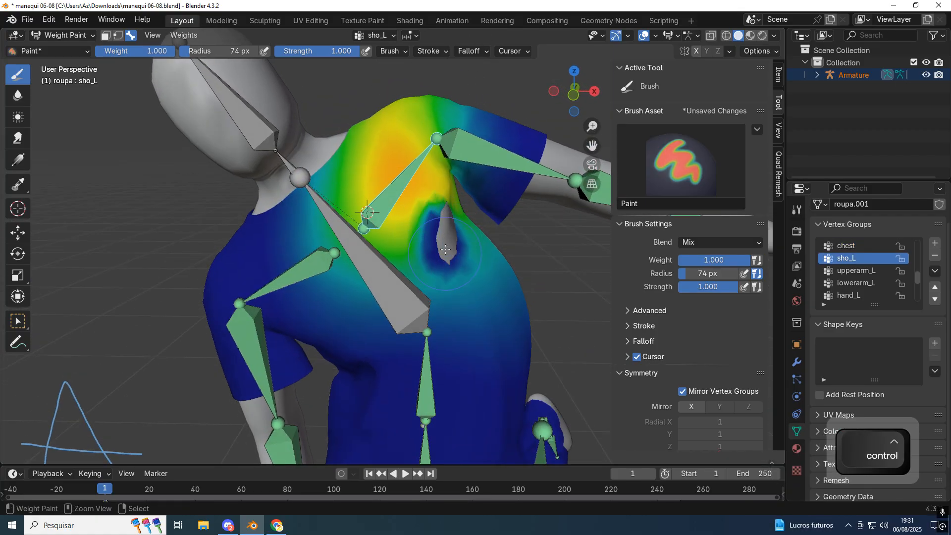
{"action": "key", "text": "ctrl+z"}
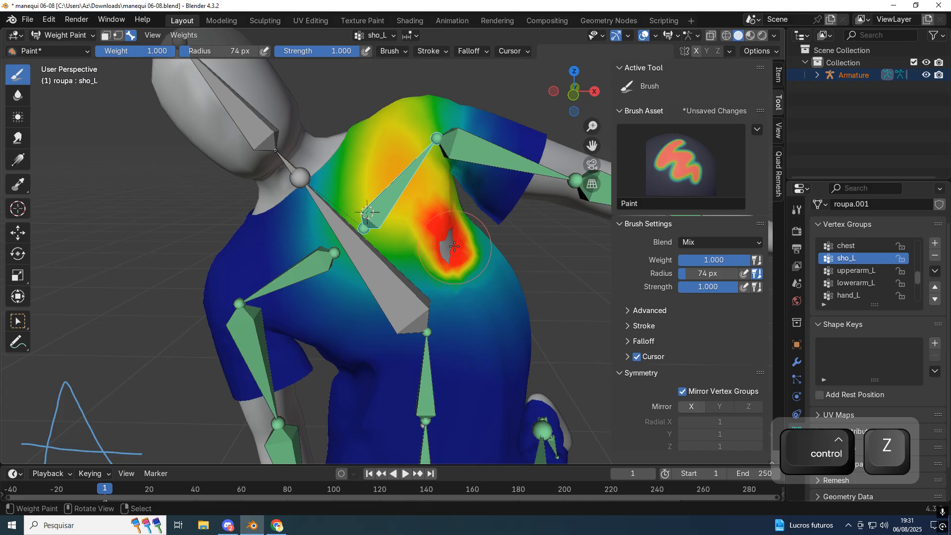
- Undo the underarm weight strokes and the chest and right-arm test rotations, back to the upright torso pose
{"action": "scroll", "coordinate": [384, 193], "scroll_direction": "down", "scroll_amount": 4}
{"action": "key", "text": "KP_1"}
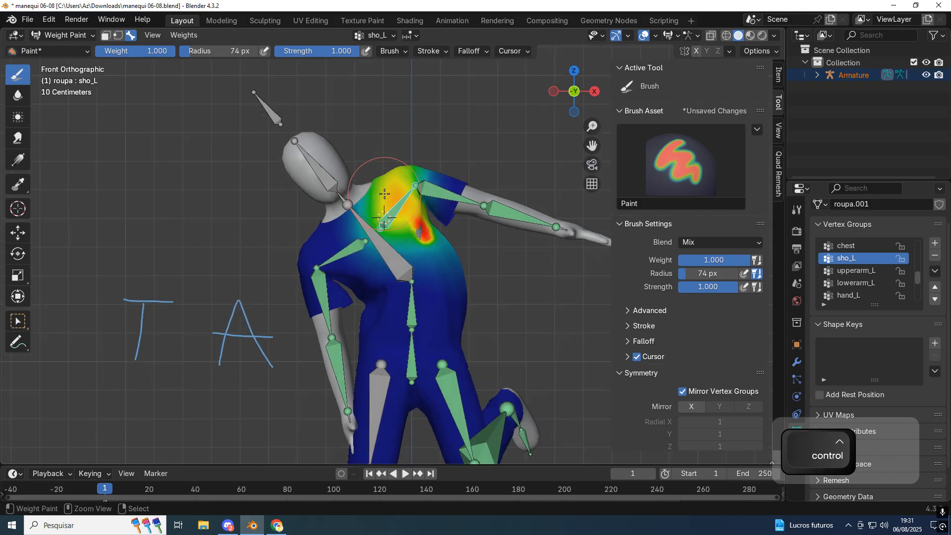
{"action": "key", "text": "ctrl+z"}
{"action": "key", "text": "ctrl+z"}
{"action": "key", "text": "ctrl+z"}
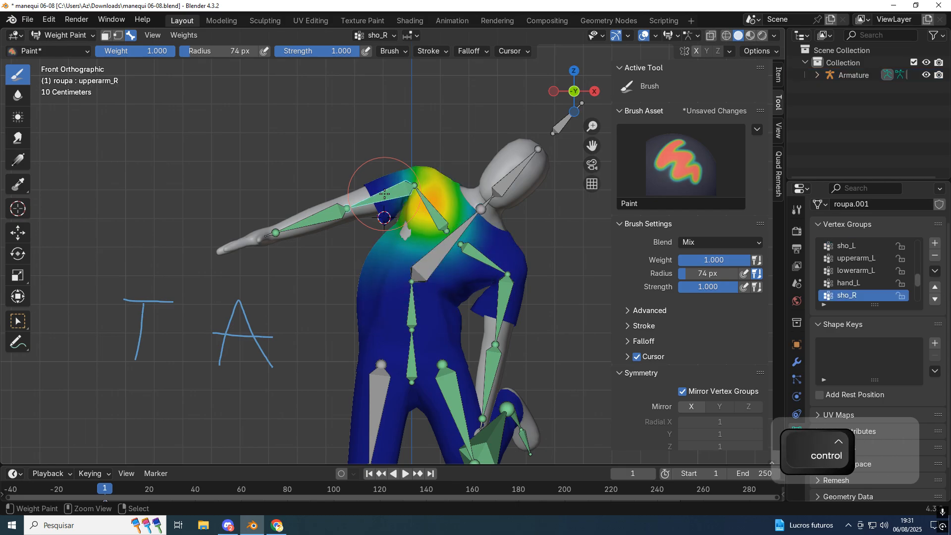
{"action": "key", "text": "ctrl+z"}
{"action": "key", "text": "ctrl+z"}
{"action": "key", "text": "ctrl+z"}
{"action": "key", "text": "ctrl+z"}
{"action": "key", "text": "ctrl+z"}
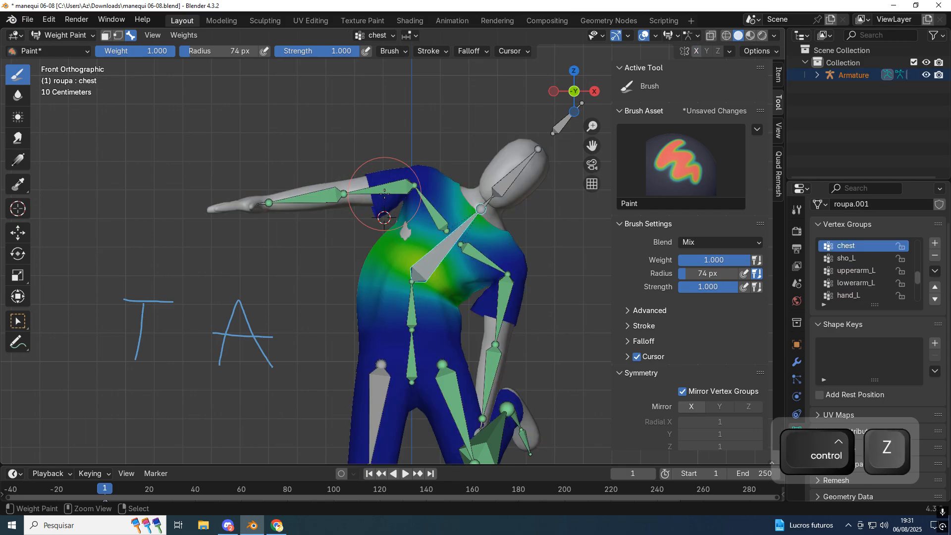
{"action": "key", "text": "ctrl+z"}
{"action": "key", "text": "ctrl+z"}
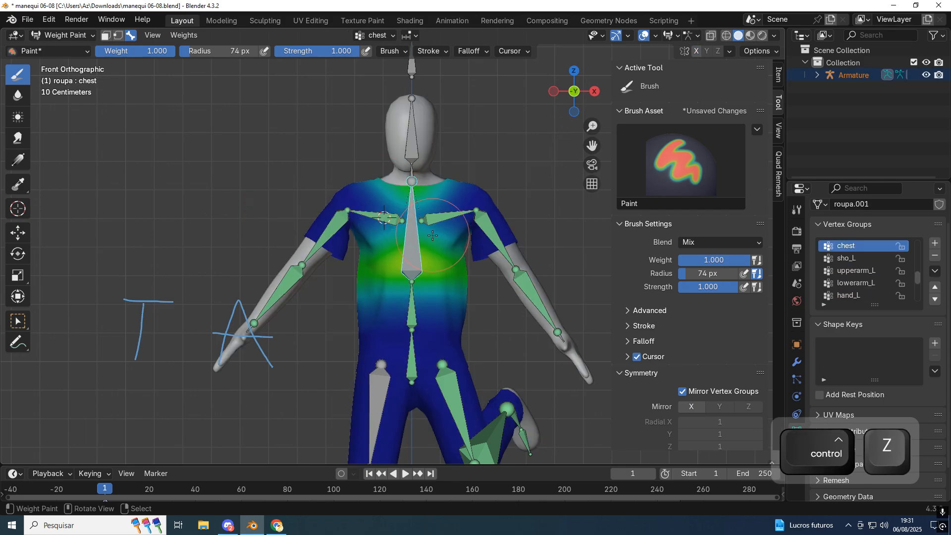
{"action": "scroll", "coordinate": [421, 233], "scroll_direction": "up", "scroll_amount": 2}
{"action": "scroll", "coordinate": [481, 184], "scroll_direction": "down", "scroll_amount": 2}
{"action": "scroll", "coordinate": [412, 204], "scroll_direction": "up", "scroll_amount": 1}
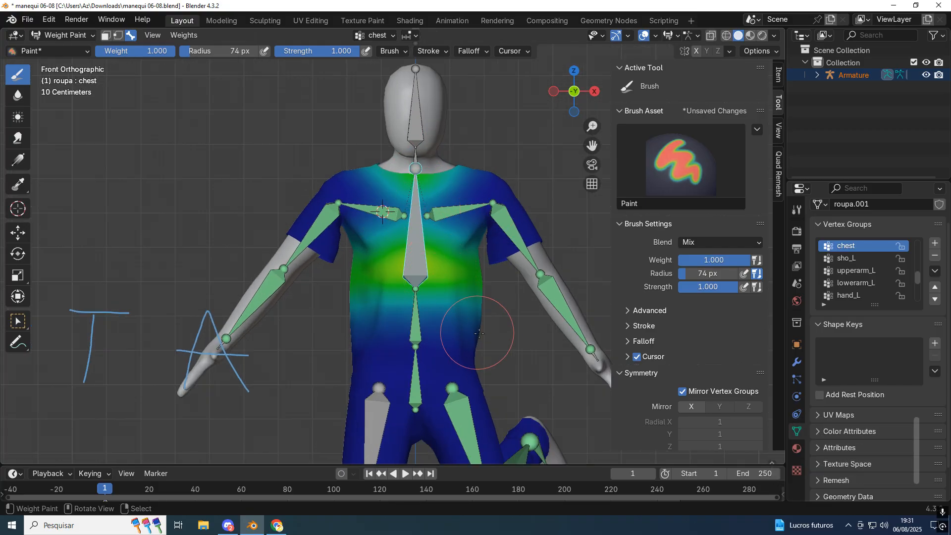
- Try rotating the upperarm_L bone in the front view to test the left sleeve, and undo the rotation
{"action": "left_click", "coordinate": [520, 243], "text": "ctrl"}
{"action": "key", "text": "r"}
{"action": "left_click", "coordinate": [528, 233]}
{"action": "key", "text": "ctrl+z"}
- Try rotating the upperleg_L bone in the front view to test the trousers around the left hip, and undo it
{"action": "middle_click_drag", "start_coordinate": [472, 391], "coordinate": [414, 291], "text": "shift"}
{"action": "left_click", "coordinate": [412, 109], "text": "ctrl"}
{"action": "key", "text": "r"}
{"action": "left_click", "coordinate": [414, 110]}
{"action": "key", "text": "r"}
{"action": "left_click", "coordinate": [430, 209]}
{"action": "key", "text": "ctrl+z"}
{"action": "middle_click_drag", "start_coordinate": [421, 223], "coordinate": [424, 286], "text": "shift"}
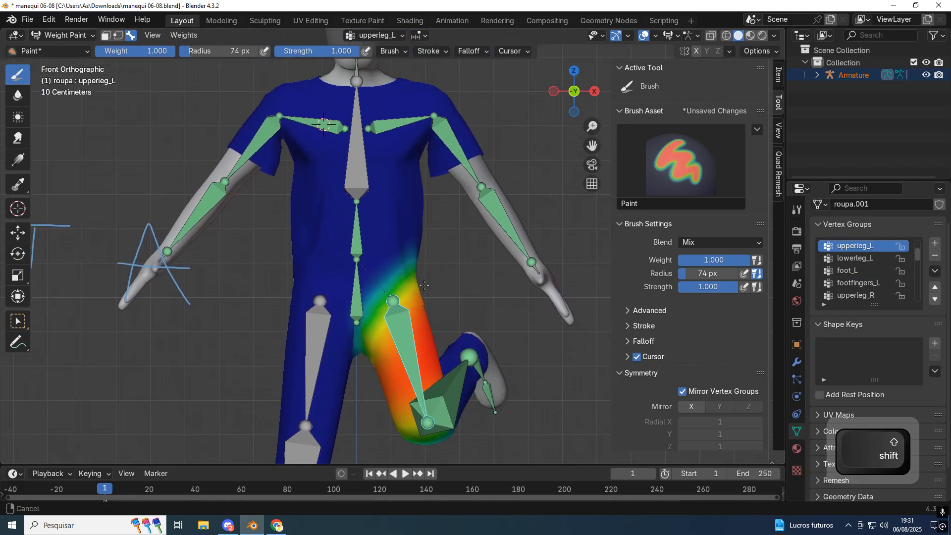
- Test the left hip again by swinging the upperleg_L bone outward to roughly horizontal, undoing the test rotations
{"action": "left_click", "coordinate": [388, 212], "text": "ctrl"}
{"action": "key", "text": "r"}
{"action": "left_click", "coordinate": [397, 293]}
{"action": "key", "text": "ctrl+z"}
{"action": "left_click", "coordinate": [397, 293], "text": "ctrl"}
{"action": "key", "text": "r"}
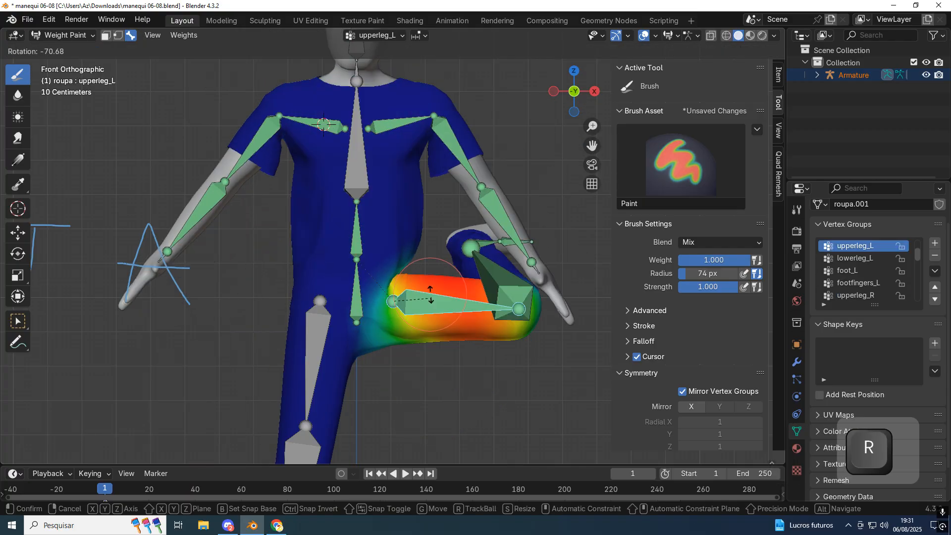
{"action": "left_click", "coordinate": [510, 297]}
{"action": "key", "text": "ctrl+z"}
- Try raising the left arm by rotating the upperarm_L bone, and undo the rotation
{"action": "left_click", "coordinate": [480, 158], "text": "ctrl"}
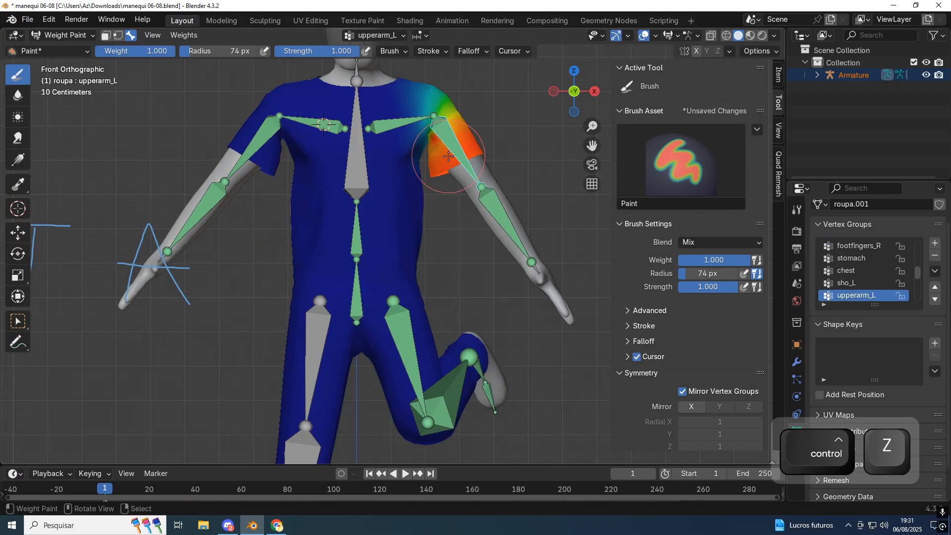
{"action": "key", "text": "r"}
{"action": "left_click", "coordinate": [469, 124]}
{"action": "key", "text": "ctrl+z"}
- Raise the left thigh forward by rotating the upperleg_L bone 137° in the right side view
{"action": "middle_click_drag", "start_coordinate": [469, 124], "coordinate": [466, 255], "text": "shift"}
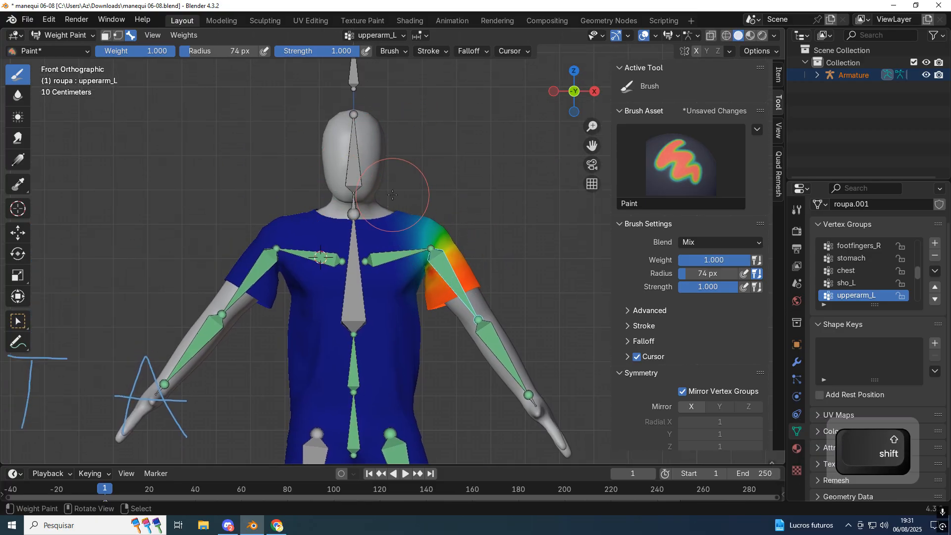
{"action": "scroll", "coordinate": [392, 194], "scroll_direction": "up", "scroll_amount": 3}
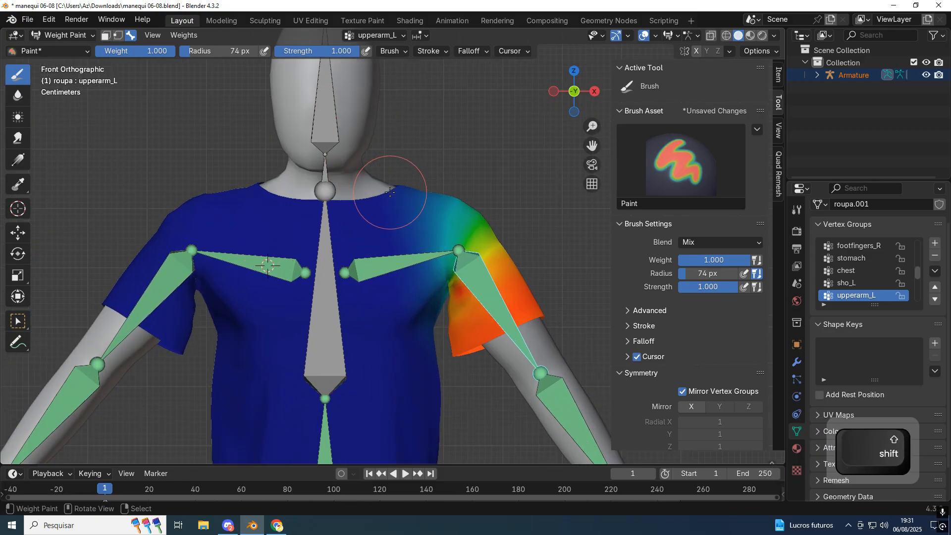
{"action": "scroll", "coordinate": [390, 193], "scroll_direction": "down", "scroll_amount": 5}
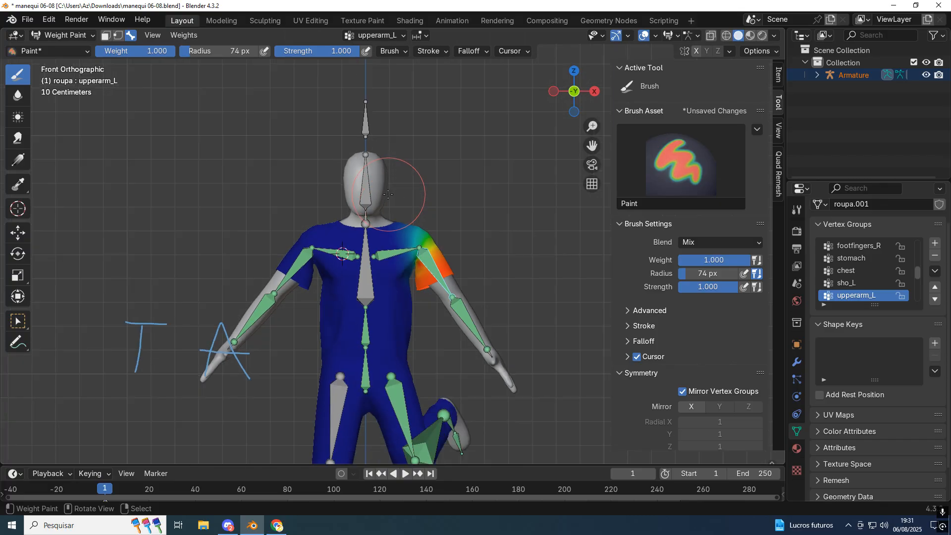
{"action": "scroll", "coordinate": [399, 303], "scroll_direction": "down", "scroll_amount": 3}
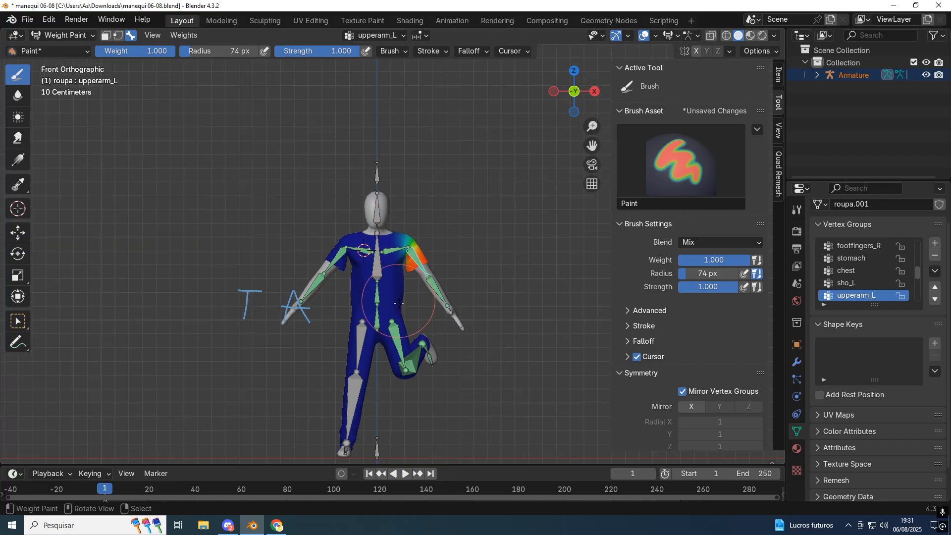
{"action": "left_click", "coordinate": [398, 342], "text": "ctrl"}
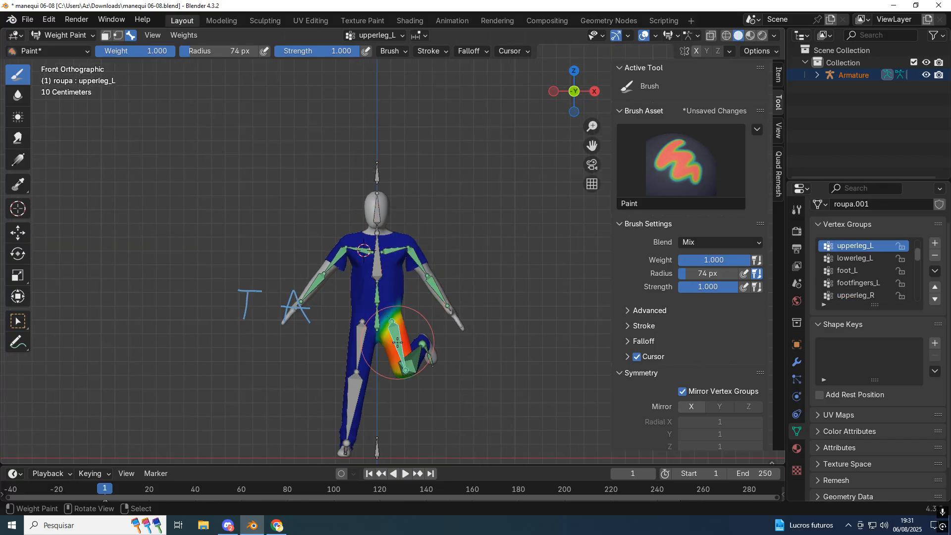
{"action": "key", "text": "KP_3"}
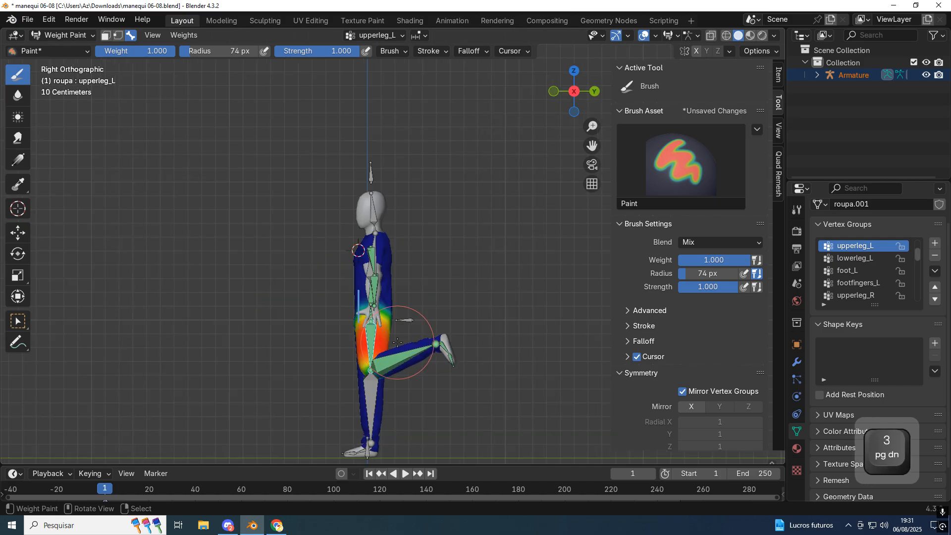
{"action": "key", "text": "r"}
{"action": "left_click", "coordinate": [299, 325]}
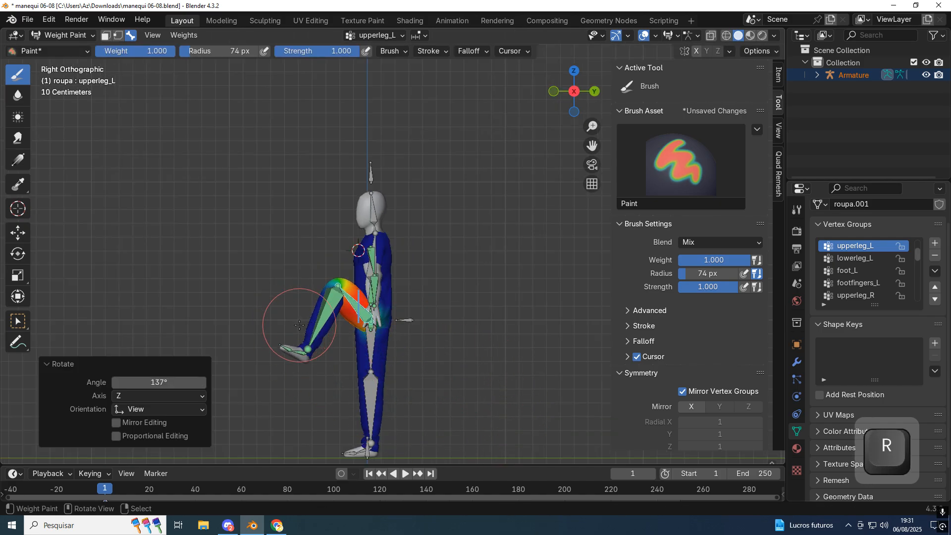
- Extend the left leg forward by rotating lowerleg_L 152° and upperleg_L -44.8°, and inspect the trousers around the hip
{"action": "left_click", "coordinate": [337, 298], "text": "ctrl"}
{"action": "key", "text": "r"}
{"action": "left_click", "coordinate": [338, 283]}
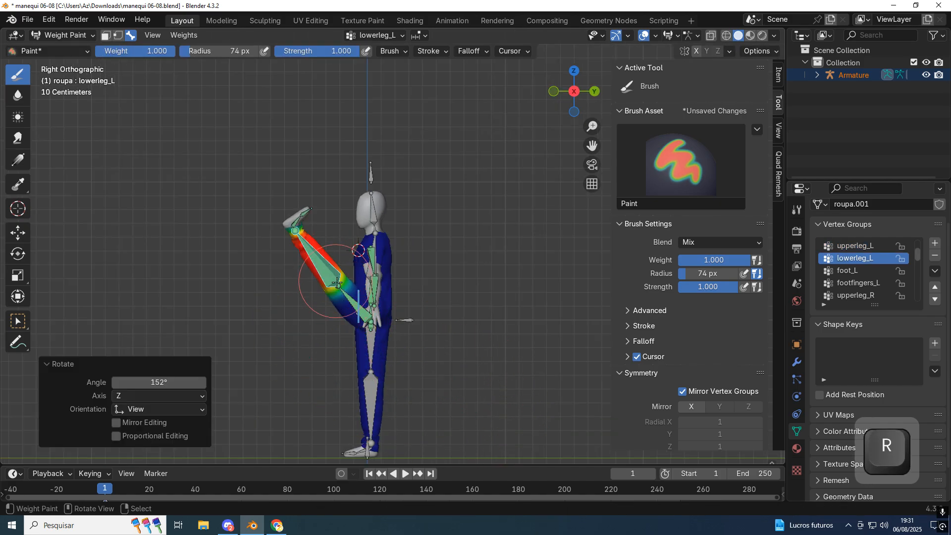
{"action": "left_click", "coordinate": [355, 301], "text": "ctrl"}
{"action": "key", "text": "r"}
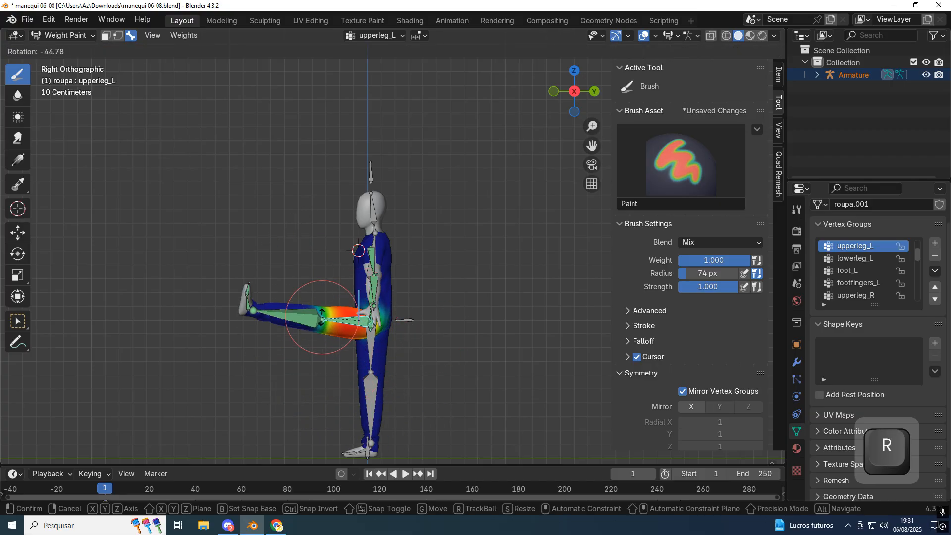
{"action": "left_click", "coordinate": [322, 315]}
{"action": "middle_click_drag", "start_coordinate": [488, 318], "coordinate": [393, 281]}
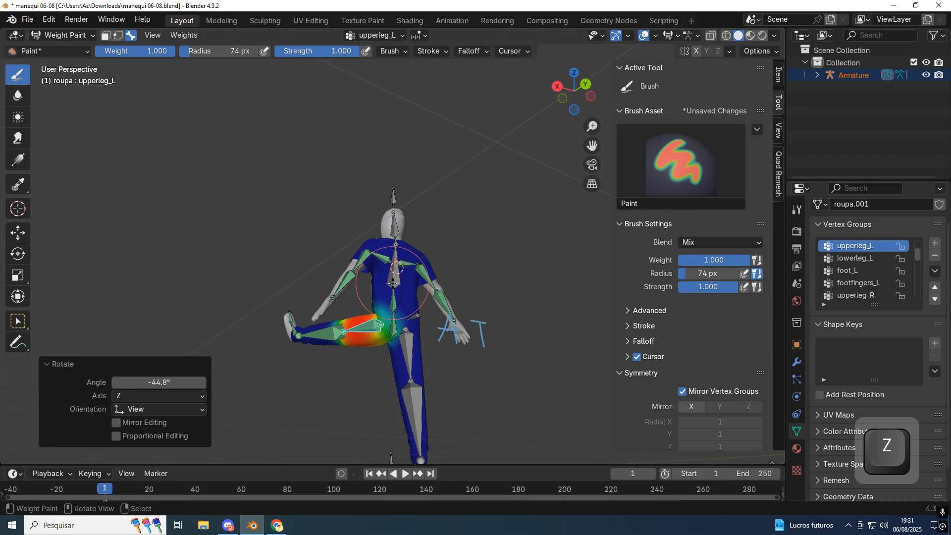
{"action": "mouse_move", "coordinate": [329, 347]}
{"action": "middle_mouse_down"}
{"action": "mouse_move", "coordinate": [304, 403]}
{"action": "mouse_move", "coordinate": [421, 372]}
{"action": "mouse_move", "coordinate": [563, 355]}
{"action": "mouse_move", "coordinate": [401, 340]}
{"action": "middle_mouse_up"}
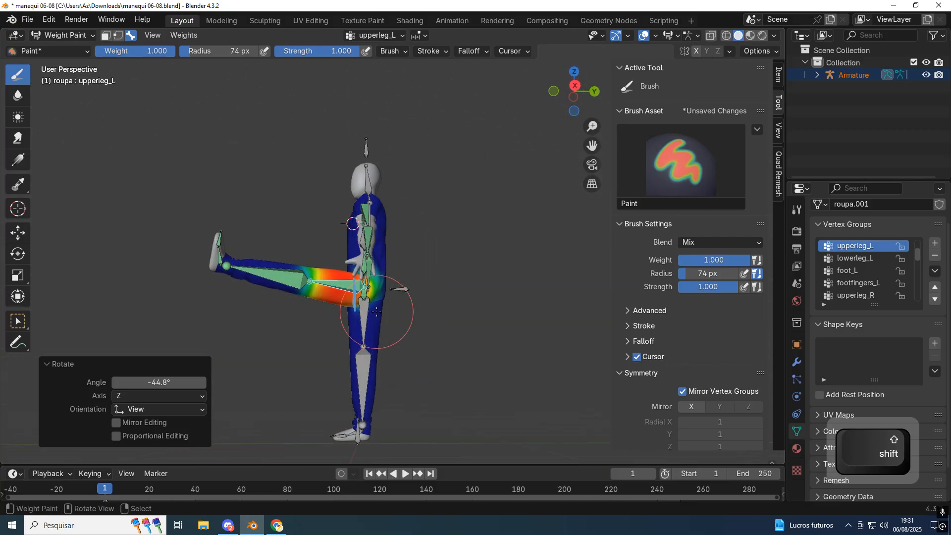
- Undo the left-leg test rotations, back to the pose with only the left shin bent backward
{"action": "key", "text": "ctrl+z"}
{"action": "key", "text": "ctrl+z"}
{"action": "key", "text": "ctrl+z"}
{"action": "key", "text": "ctrl+z"}
{"action": "key", "text": "ctrl+z"}
{"action": "key", "text": "ctrl+z"}
- Straighten the left knee by rotating the lowerleg_L bone 116°
{"action": "right_click", "coordinate": [385, 325]}
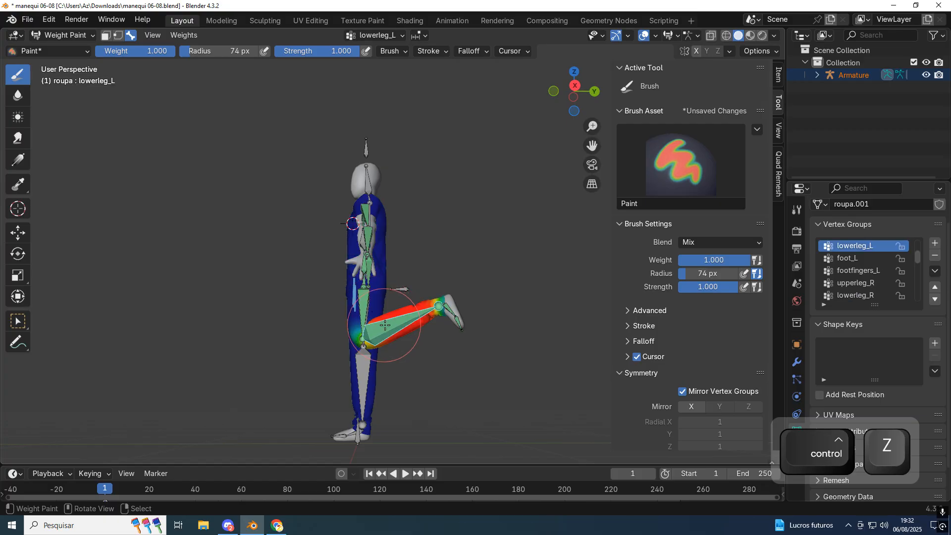
{"action": "key", "text": "r"}
{"action": "left_click", "coordinate": [346, 379]}
{"action": "key", "text": "z"}
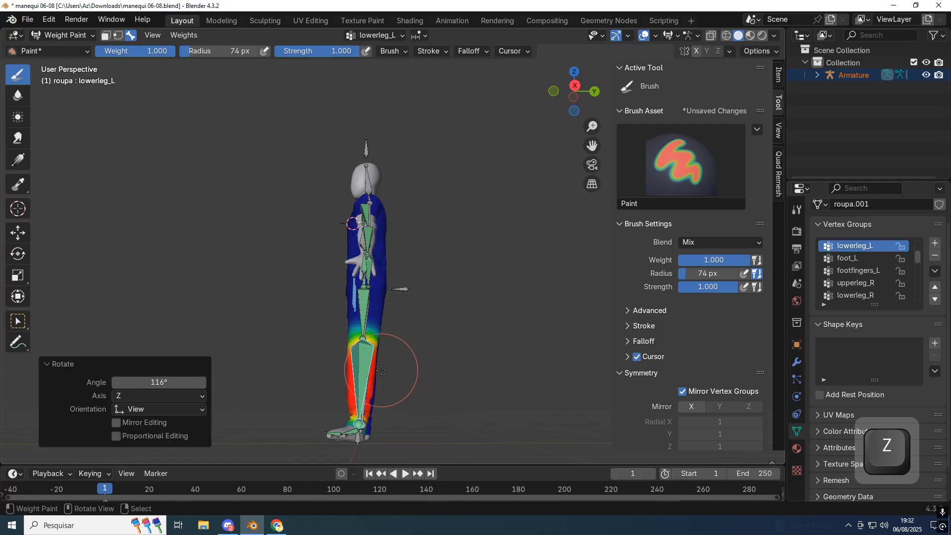
- Check the lower left trouser leg up close and bend the knee by rotating lowerleg_L backward to about horizontal
{"action": "key", "text": "KP_1"}
{"action": "scroll", "coordinate": [488, 370], "scroll_direction": "up", "scroll_amount": 5}
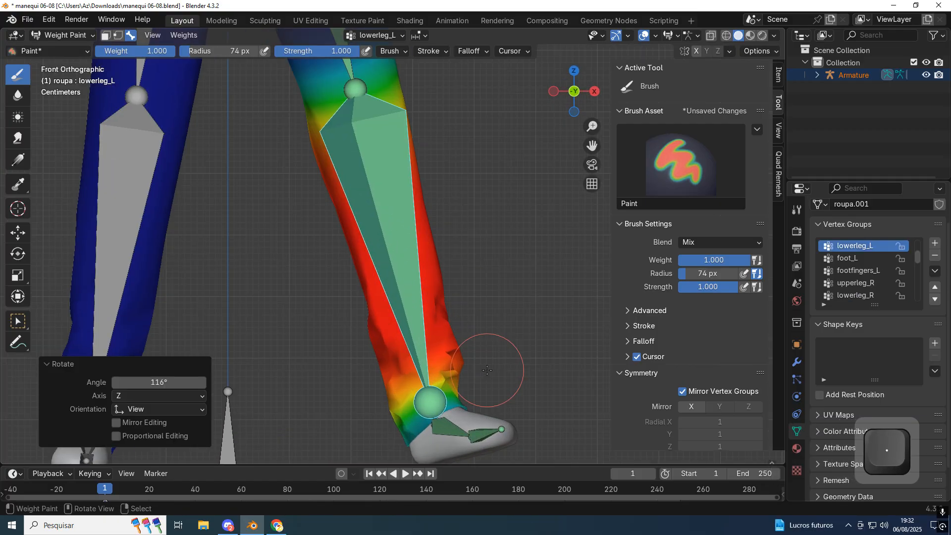
{"action": "scroll", "coordinate": [432, 340], "scroll_direction": "down", "scroll_amount": 3}
{"action": "middle_click_drag", "start_coordinate": [431, 340], "coordinate": [448, 257]}
{"action": "key", "text": "r"}
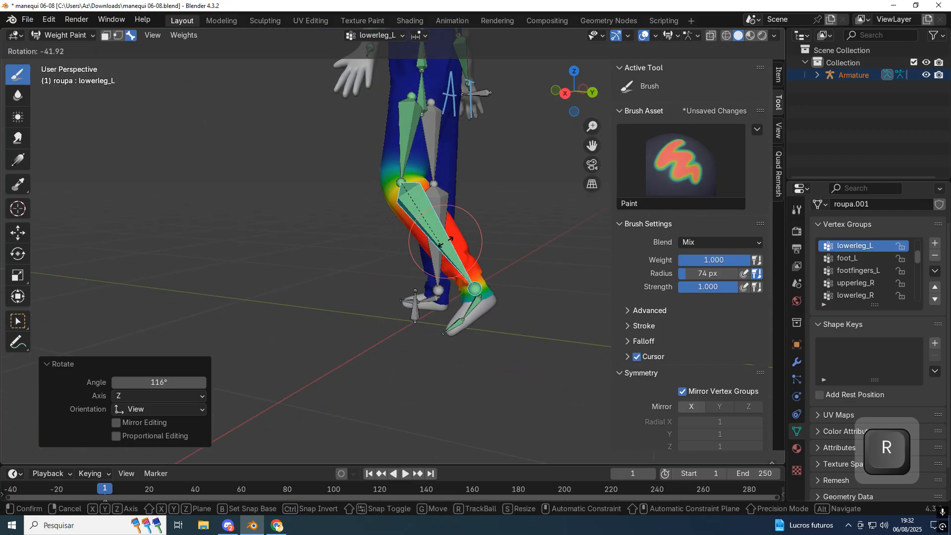
{"action": "left_click", "coordinate": [459, 185]}
- Raise the left thigh forward by rotating the upperleg_L bone 70.9°, and inspect the knee and hip deformation
{"action": "left_click", "coordinate": [409, 139], "text": "ctrl"}
{"action": "key", "text": "r"}
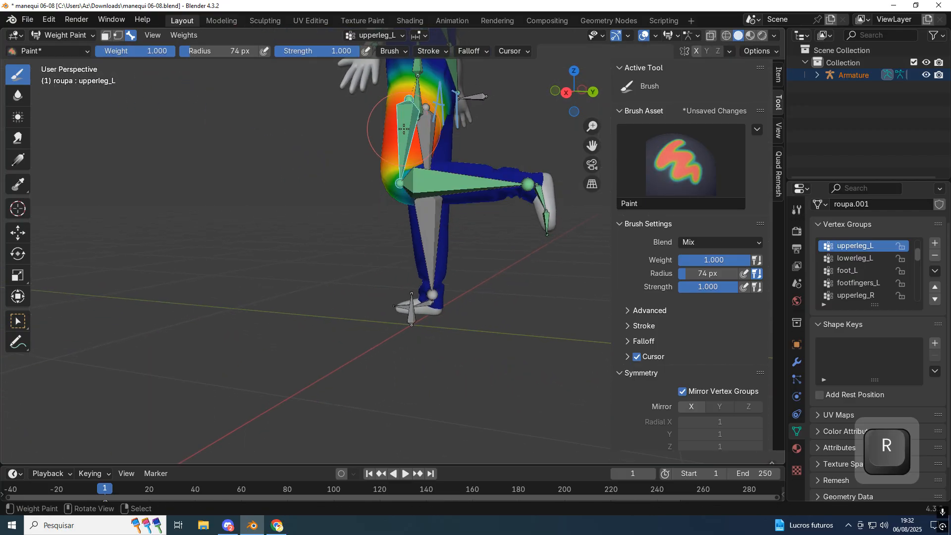
{"action": "left_click", "coordinate": [370, 143]}
{"action": "mouse_move", "coordinate": [355, 170]}
{"action": "middle_mouse_down"}
{"action": "mouse_move", "coordinate": [404, 291]}
{"action": "mouse_move", "coordinate": [523, 277]}
{"action": "mouse_move", "coordinate": [382, 223]}
{"action": "mouse_move", "coordinate": [292, 239]}
{"action": "middle_mouse_up"}
{"action": "key", "text": "z"}
{"action": "scroll", "coordinate": [510, 307], "scroll_direction": "up", "scroll_amount": 3}
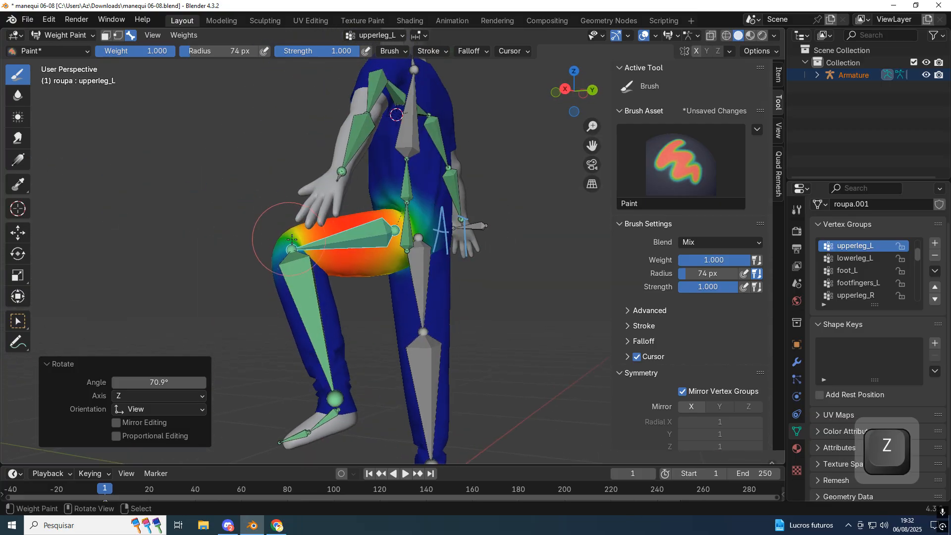
- Rotate the upperleg_L bone repeatedly from different view angles, including -49.3°, to hold the left thigh raised outward
{"action": "key", "text": "r"}
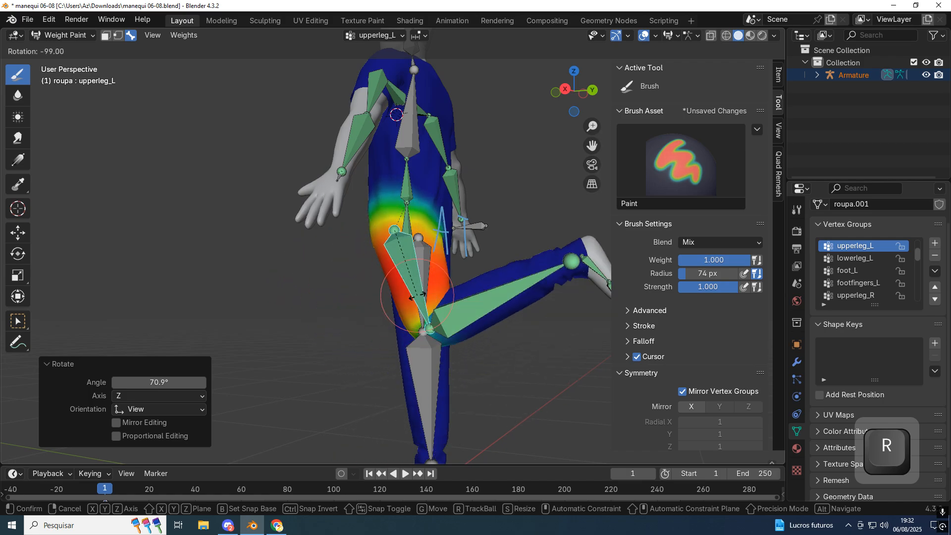
{"action": "left_click", "coordinate": [382, 297]}
{"action": "middle_click_drag", "start_coordinate": [382, 298], "coordinate": [397, 278]}
{"action": "key", "text": "r"}
{"action": "left_click", "coordinate": [436, 238]}
{"action": "middle_click_drag", "start_coordinate": [436, 238], "coordinate": [474, 139]}
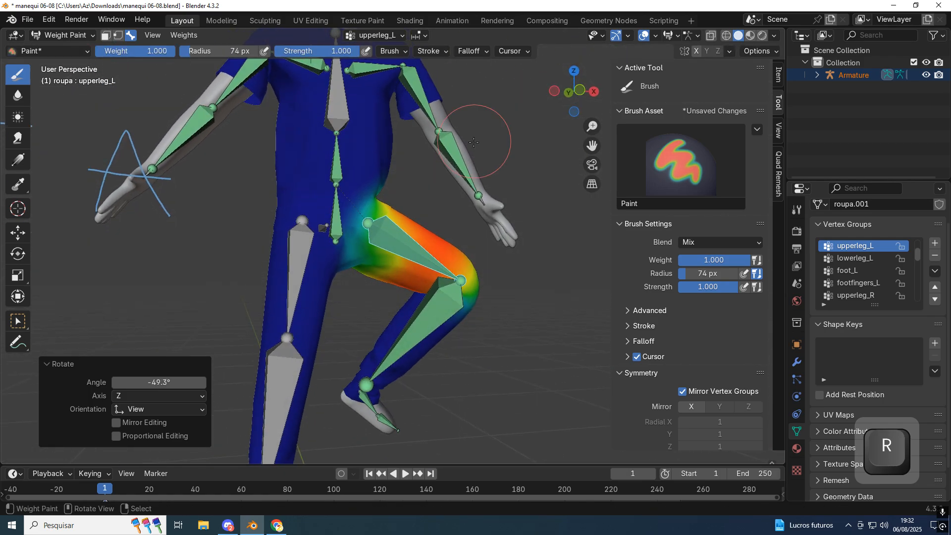
{"action": "key", "text": "r"}
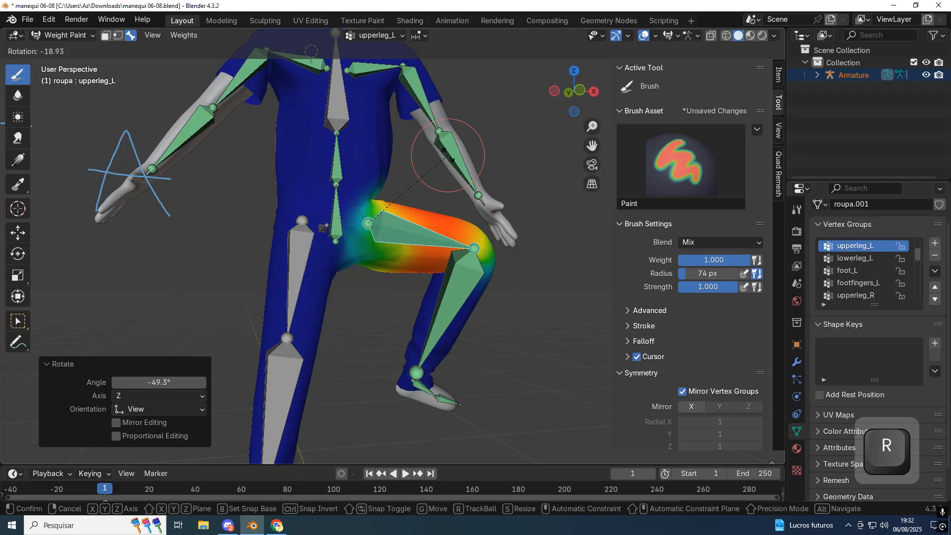
{"action": "left_click", "coordinate": [430, 190]}
- Switch the armature to Pose Mode and try rotating the upperleg_L bone, undoing the change
{"action": "key", "text": "ctrl+Tab"}
{"action": "key", "text": "r"}
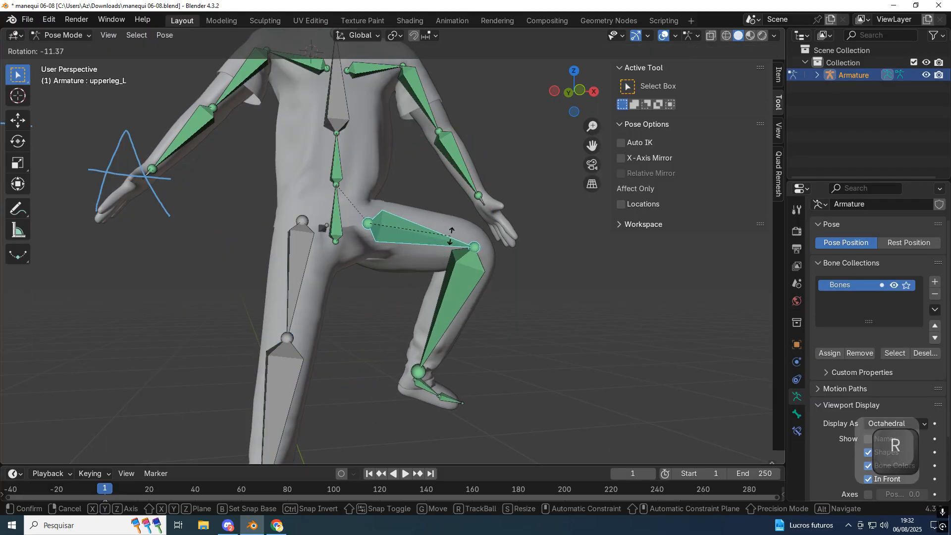
{"action": "left_click", "coordinate": [446, 248]}
{"action": "left_click", "coordinate": [446, 297]}
{"action": "key", "text": "ctrl+z"}
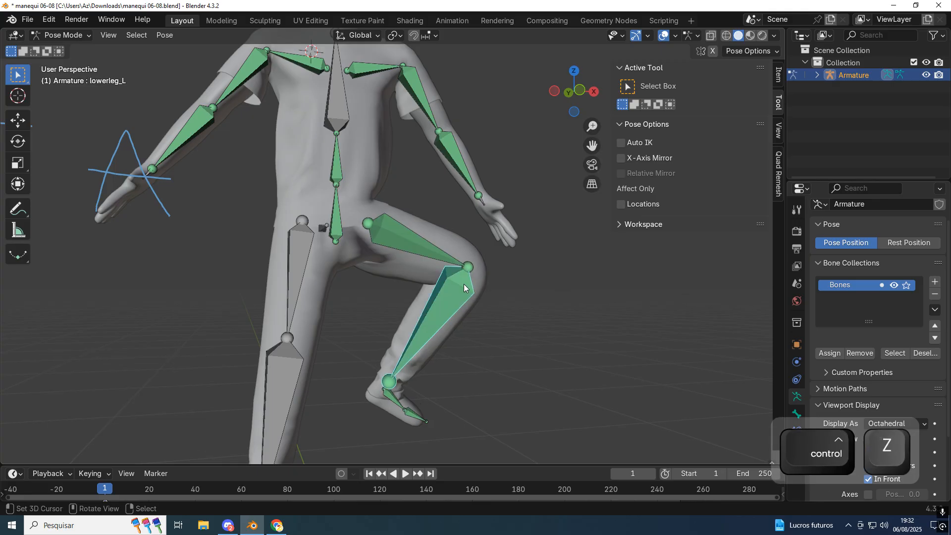
- Rotate the left leg bones repeatedly from different view angles to test how the trousers deform
{"action": "key", "text": "r"}
{"action": "left_click", "coordinate": [444, 248]}
{"action": "left_click", "coordinate": [444, 242]}
{"action": "middle_click_drag", "start_coordinate": [444, 242], "coordinate": [504, 288]}
{"action": "key", "text": "r"}
{"action": "left_click", "coordinate": [420, 278]}
{"action": "key", "text": "r"}
{"action": "left_click", "coordinate": [417, 305]}
{"action": "key", "text": "r"}
{"action": "left_click", "coordinate": [424, 304]}
{"action": "mouse_move", "coordinate": [424, 303]}
{"action": "middle_mouse_down"}
{"action": "mouse_move", "coordinate": [415, 286]}
{"action": "mouse_move", "coordinate": [258, 280]}
{"action": "mouse_move", "coordinate": [484, 290]}
{"action": "mouse_move", "coordinate": [540, 268]}
{"action": "middle_mouse_up"}
{"action": "key", "text": "r"}
{"action": "left_click", "coordinate": [382, 288]}
- Return to Weight Paint mode on the clothing mesh with the upperleg_L weights active
{"action": "key", "text": "z"}
{"action": "left_click", "coordinate": [583, 286]}
{"action": "middle_click_drag", "start_coordinate": [521, 152], "coordinate": [502, 251], "text": "shift"}
{"action": "scroll", "coordinate": [504, 142], "scroll_direction": "down", "scroll_amount": 2}
{"action": "right_click", "coordinate": [387, 172]}
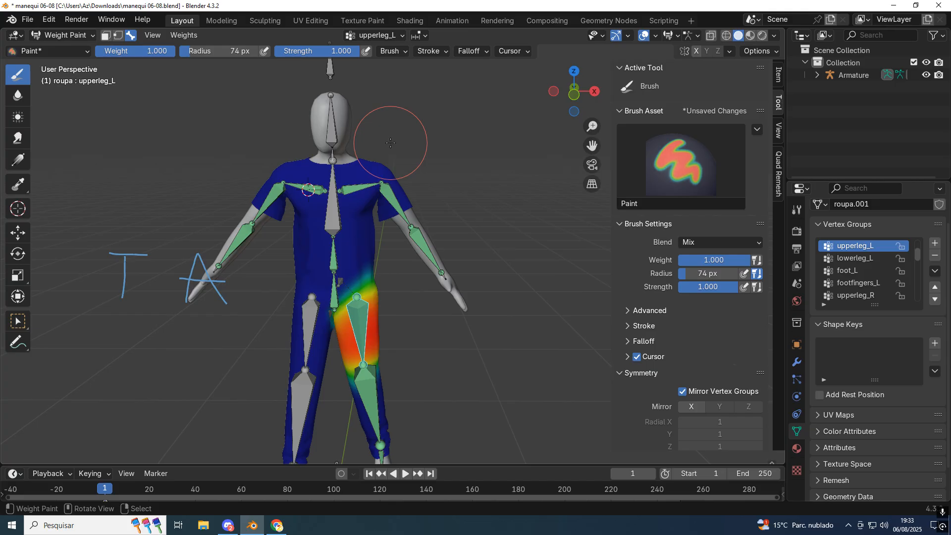
- Bend the left leg in the front view by rotating lowerleg_L -81.9° and then rotating the upperleg_L bone
{"action": "key", "text": "KP_1"}
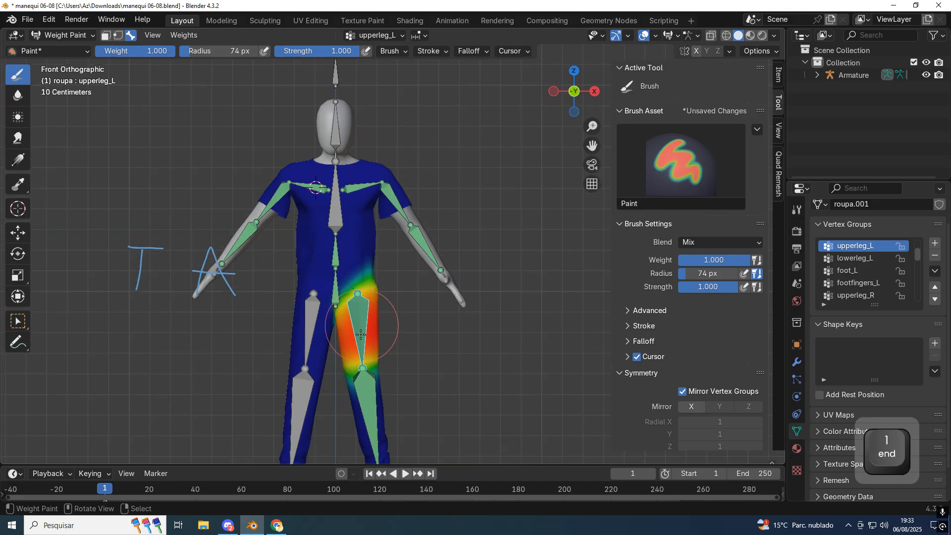
{"action": "left_click", "coordinate": [371, 406], "text": "ctrl"}
{"action": "key", "text": "r"}
{"action": "left_click", "coordinate": [414, 292]}
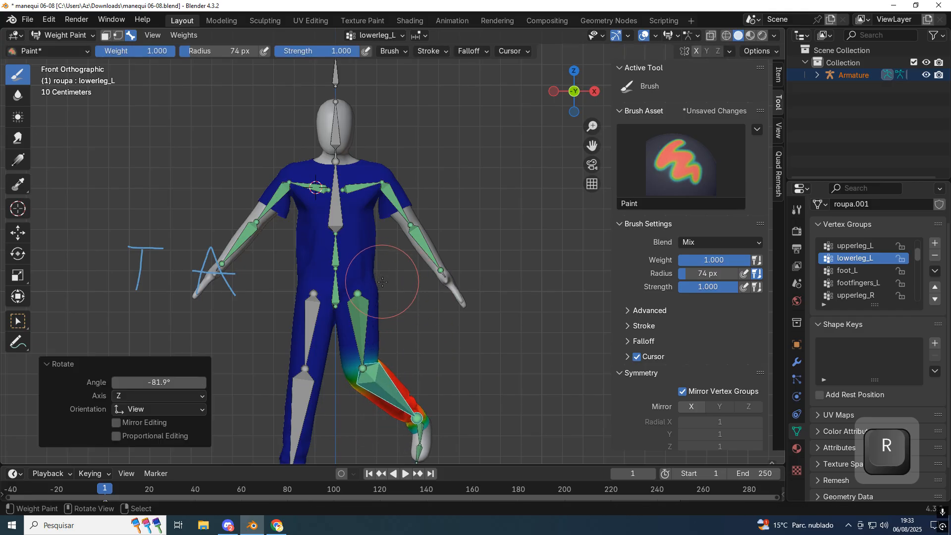
{"action": "left_click", "coordinate": [369, 322], "text": "ctrl"}
{"action": "key", "text": "r"}
{"action": "left_click", "coordinate": [369, 314]}
- Swing the right thigh forward by rotating the upperleg_R bone from an angled side view
{"action": "left_click", "coordinate": [310, 327], "text": "ctrl"}
{"action": "middle_click_drag", "start_coordinate": [311, 327], "coordinate": [436, 312]}
{"action": "key", "text": "r"}
{"action": "left_click", "coordinate": [454, 305]}
- Rotate the lowerleg_R bone in two passes to test the trousers around the right knee
{"action": "left_click", "coordinate": [525, 376], "text": "ctrl"}
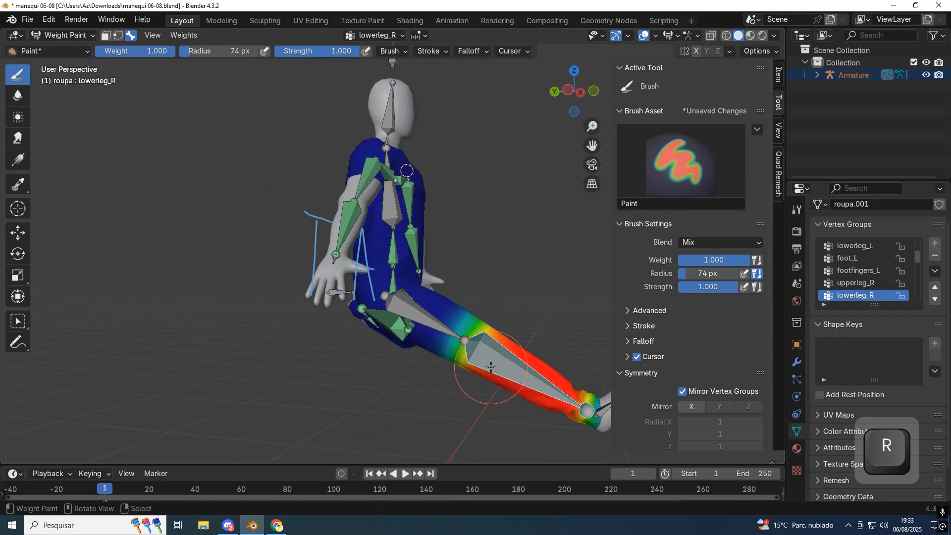
{"action": "key", "text": "r"}
{"action": "left_click", "coordinate": [496, 356]}
{"action": "key", "text": "z"}
{"action": "mouse_move", "coordinate": [452, 347]}
{"action": "middle_mouse_down"}
{"action": "mouse_move", "coordinate": [467, 358]}
{"action": "mouse_move", "coordinate": [394, 336]}
{"action": "mouse_move", "coordinate": [327, 267]}
{"action": "mouse_move", "coordinate": [395, 297]}
{"action": "mouse_move", "coordinate": [462, 297]}
{"action": "mouse_move", "coordinate": [351, 318]}
{"action": "mouse_move", "coordinate": [350, 353]}
{"action": "mouse_move", "coordinate": [391, 366]}
{"action": "middle_mouse_up"}
{"action": "key", "text": "r"}
{"action": "left_click", "coordinate": [321, 253]}
- Rotate the right upper leg in several passes until the thigh points straight down
{"action": "left_click", "coordinate": [397, 303], "text": "ctrl"}
{"action": "key", "text": "r"}
{"action": "left_click", "coordinate": [407, 317]}
{"action": "key", "text": "r"}
{"action": "left_click", "coordinate": [425, 287]}
{"action": "key", "text": "r"}
{"action": "left_click", "coordinate": [334, 340]}
- Bend the right knee by rotating the lowerleg_R bone -78.9°, and check the pose from several angles
{"action": "left_click", "coordinate": [368, 364], "text": "ctrl"}
{"action": "key", "text": "r"}
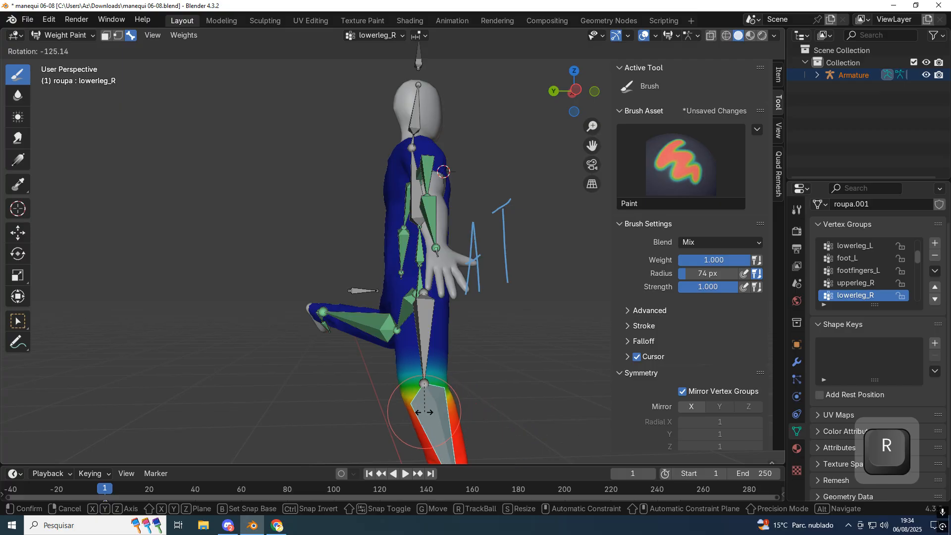
{"action": "left_click", "coordinate": [407, 400]}
{"action": "middle_click_drag", "start_coordinate": [407, 399], "coordinate": [392, 304]}
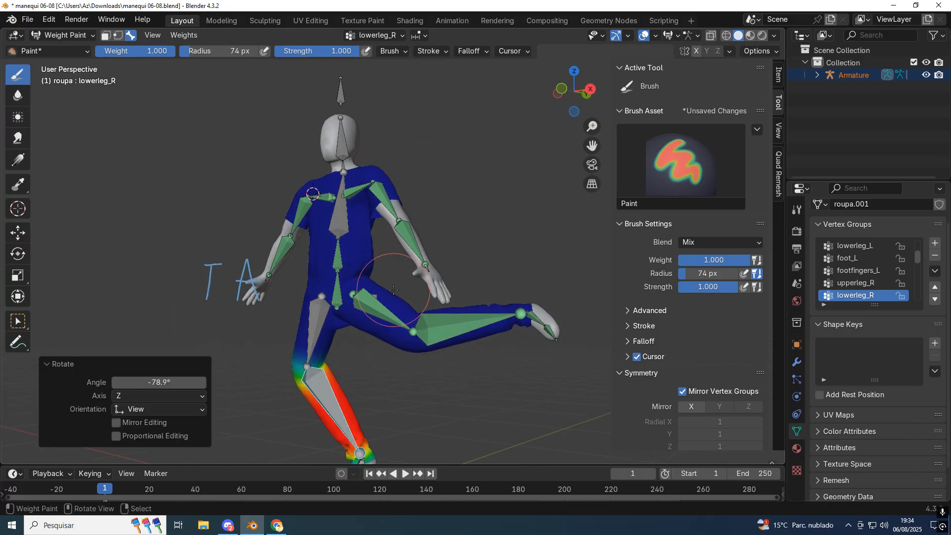
{"action": "middle_click_drag", "start_coordinate": [350, 175], "coordinate": [405, 315]}
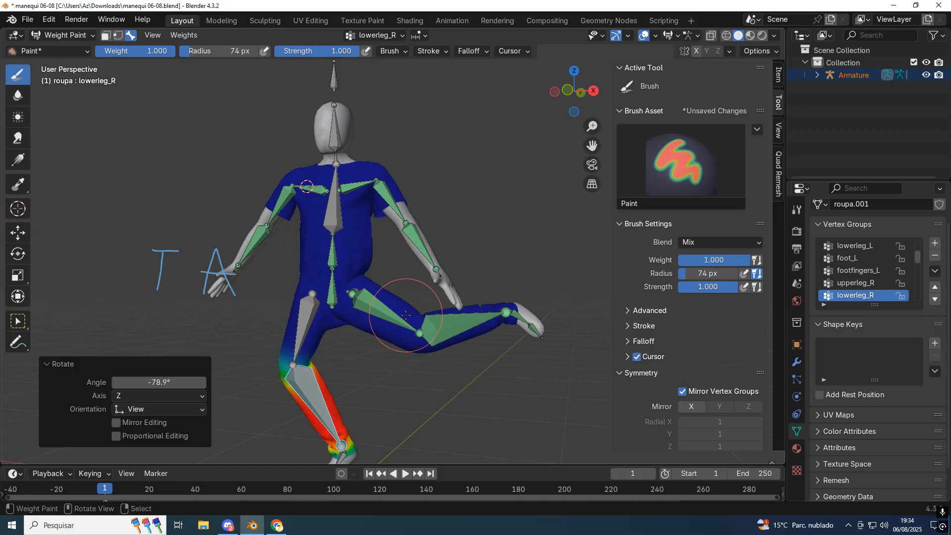
{"action": "middle_click_drag", "start_coordinate": [384, 319], "coordinate": [357, 310]}
- Rotate the left leg bones until the left thigh hangs down with the shin bent backward
{"action": "left_click", "coordinate": [434, 332], "text": "ctrl"}
{"action": "key", "text": "r"}
{"action": "left_click", "coordinate": [449, 330]}
{"action": "key", "text": "r"}
{"action": "left_click", "coordinate": [317, 333]}
{"action": "left_click", "coordinate": [403, 315], "text": "ctrl"}
{"action": "key", "text": "r"}
{"action": "left_click", "coordinate": [412, 337]}
- Adjust the right knee bend by rotating the right lower leg bone
{"action": "left_click", "coordinate": [381, 404], "text": "ctrl"}
{"action": "key", "text": "r"}
{"action": "left_click", "coordinate": [397, 342]}
{"action": "key", "text": "z"}
- Rotate the upperleg_R bone in several passes, including -20.7°, to bring the right thigh forward
{"action": "mouse_move", "coordinate": [475, 336]}
{"action": "middle_mouse_down"}
{"action": "mouse_move", "coordinate": [500, 331]}
{"action": "mouse_move", "coordinate": [459, 289]}
{"action": "middle_mouse_up"}
{"action": "left_click", "coordinate": [446, 302], "text": "ctrl"}
{"action": "key", "text": "r"}
{"action": "left_click", "coordinate": [426, 317]}
{"action": "middle_click_drag", "start_coordinate": [426, 318], "coordinate": [478, 340]}
{"action": "key", "text": "r"}
{"action": "left_click", "coordinate": [297, 332]}
{"action": "key", "text": "r"}
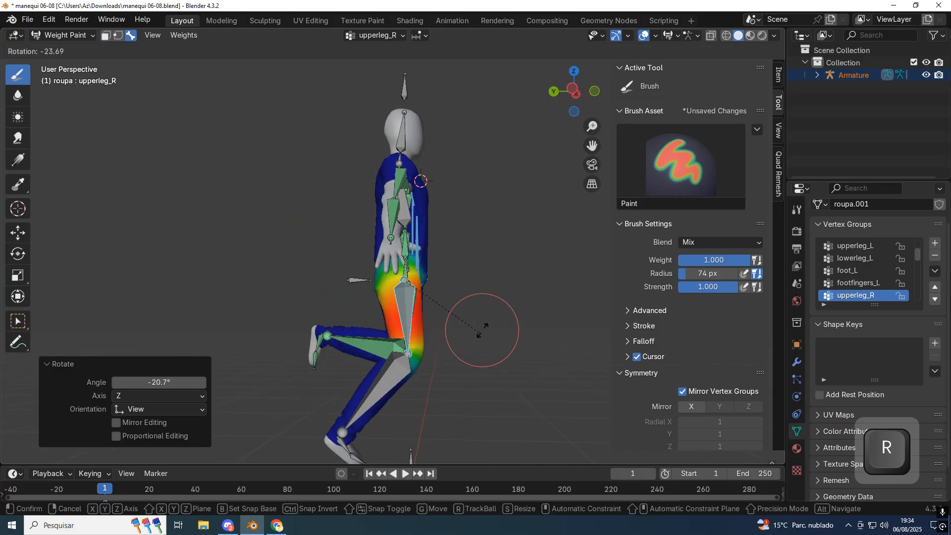
{"action": "left_click", "coordinate": [486, 264]}
- Rotate the lowerleg_R bone -40.1° to extend the right shin into a running pose
{"action": "left_click", "coordinate": [457, 349], "text": "ctrl"}
{"action": "key", "text": "r"}
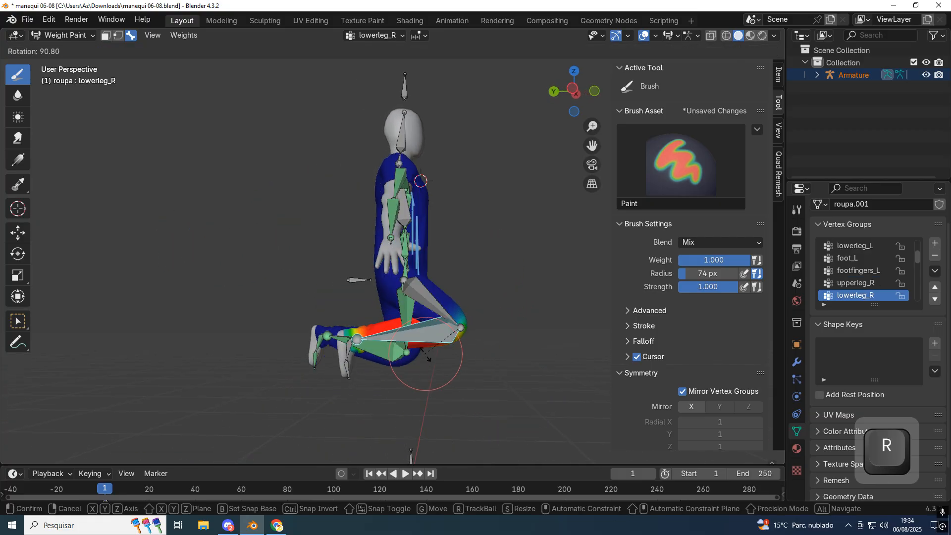
{"action": "left_click", "coordinate": [492, 333]}
- Switch the clothing mesh from Weight Paint to Object Mode to view the running pose
{"action": "key", "text": "z"}
{"action": "middle_click_drag", "start_coordinate": [493, 333], "coordinate": [436, 347]}
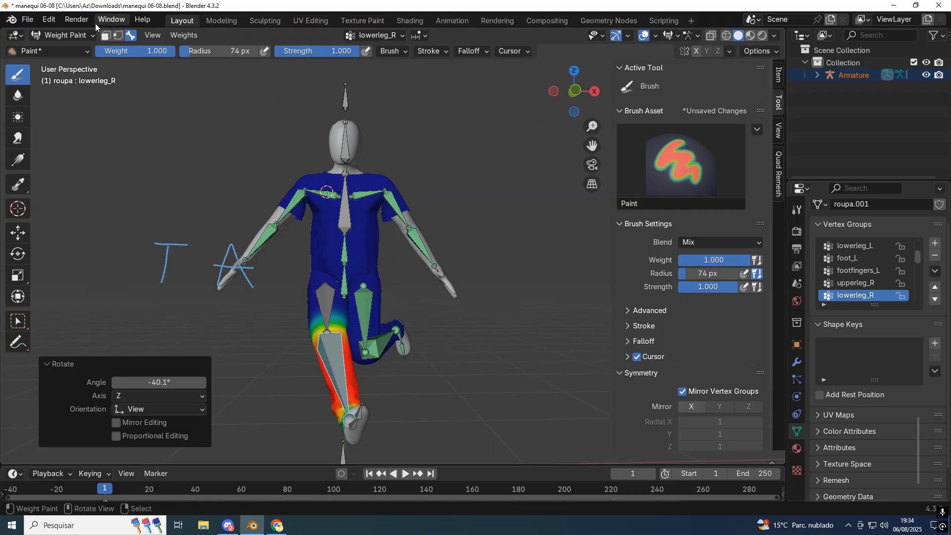
{"action": "left_click", "coordinate": [58, 34]}
{"action": "left_click", "coordinate": [64, 53]}
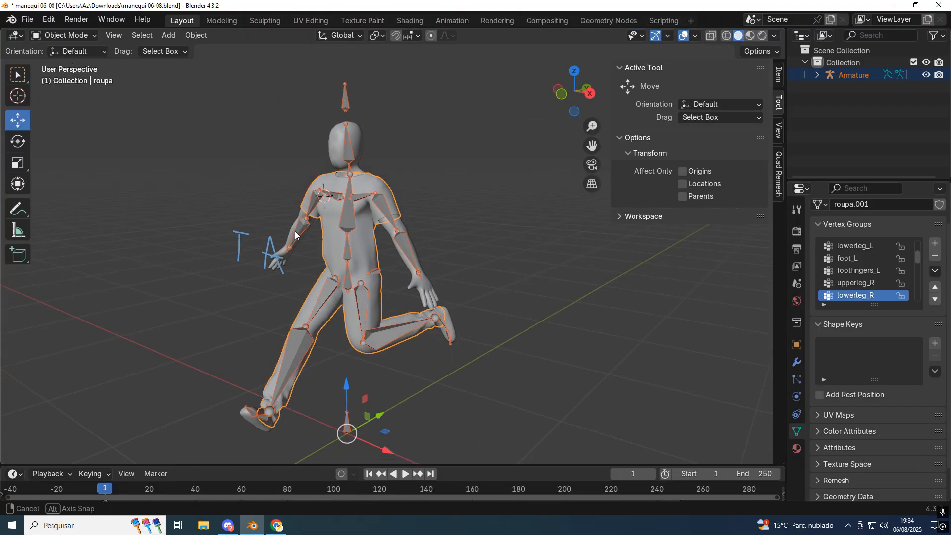